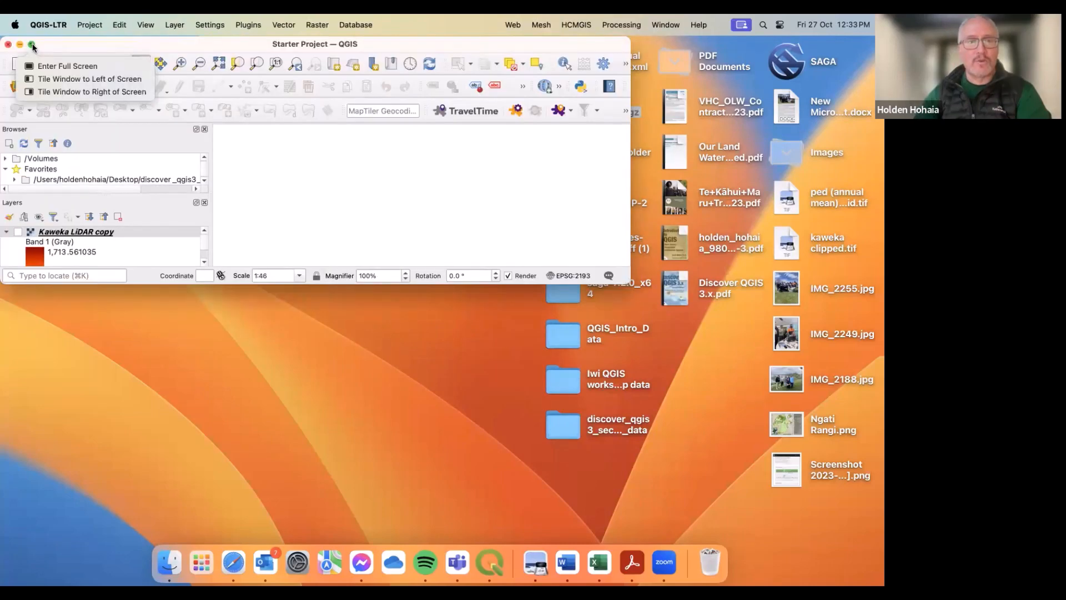
left_click(32, 43)
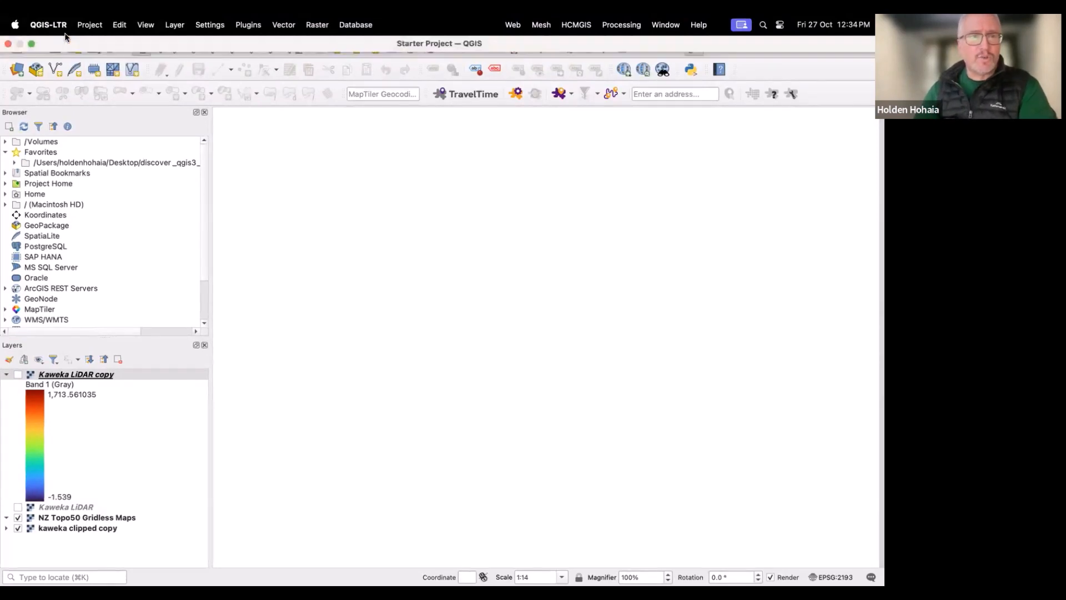
left_click(31, 45)
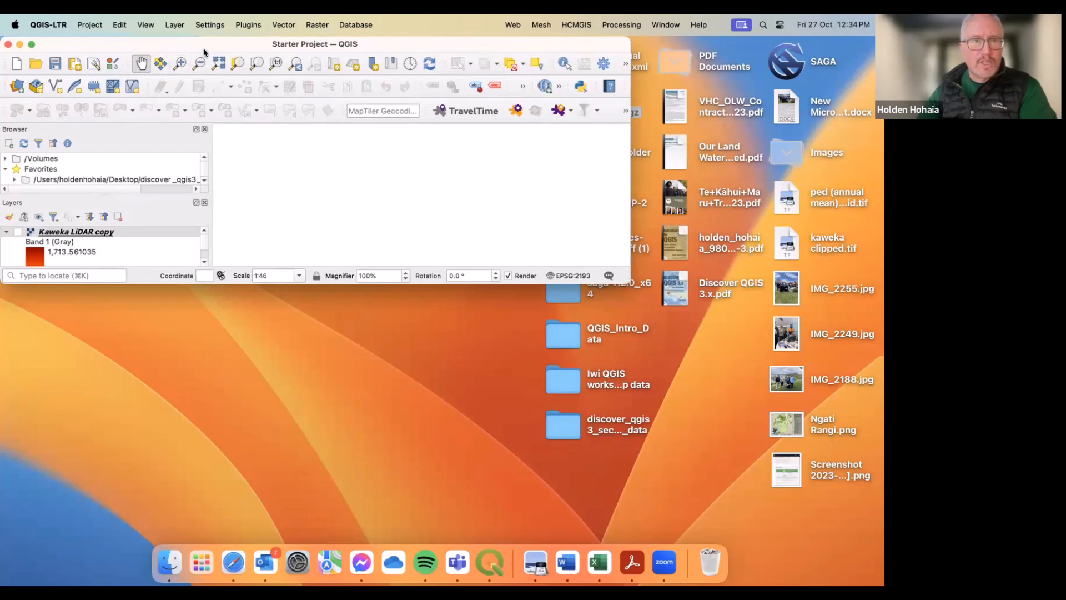
left_click_drag(202, 50, 202, 56)
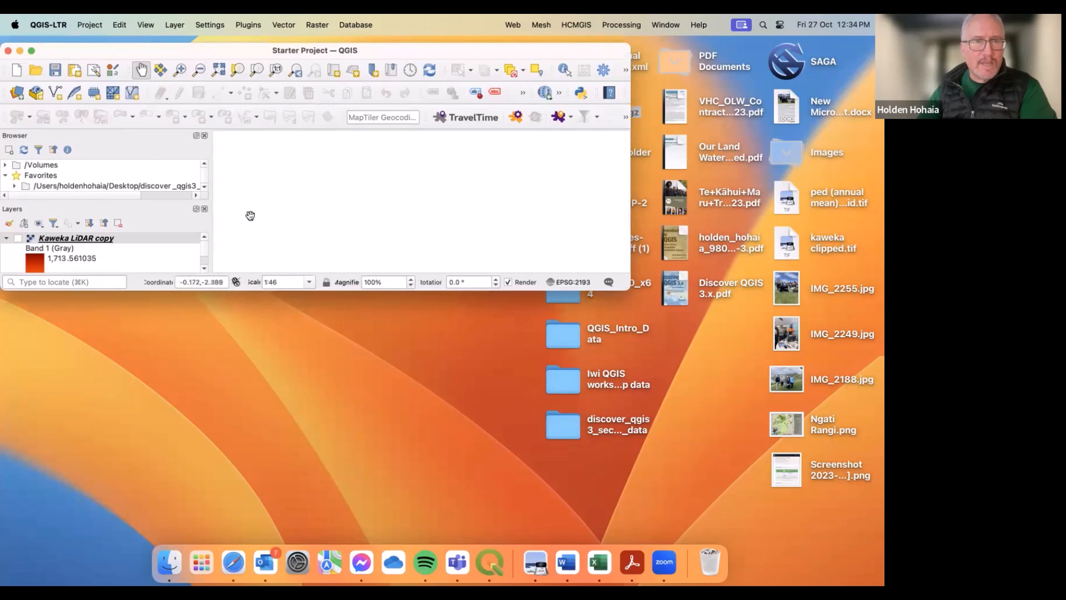
left_click_drag(241, 291, 199, 494)
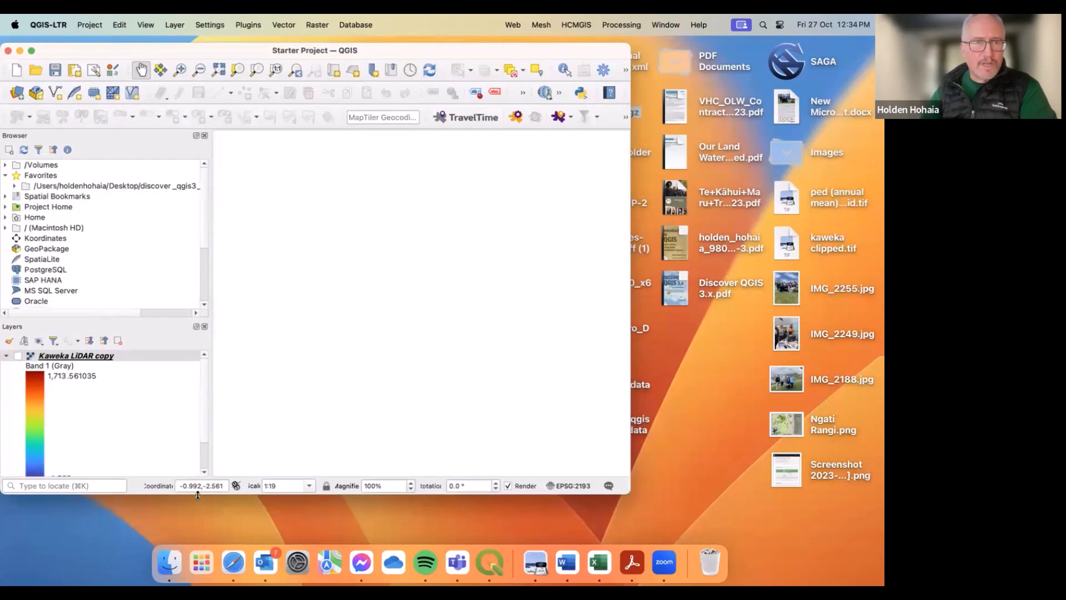
Step: Open the Koordinates plugin's data browser
left_click(253, 25)
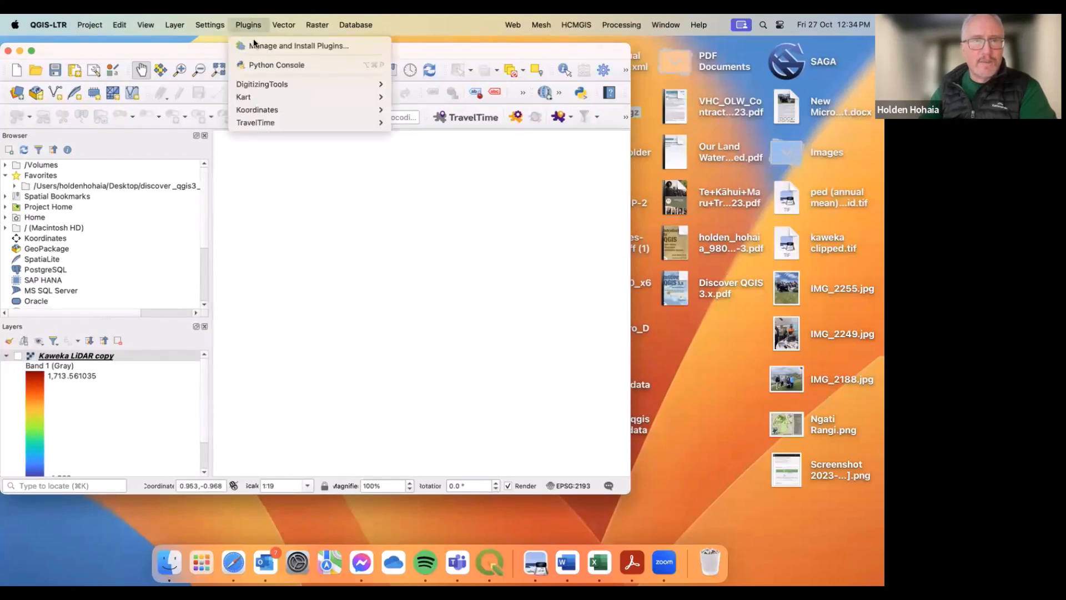
mouse_move(246, 111)
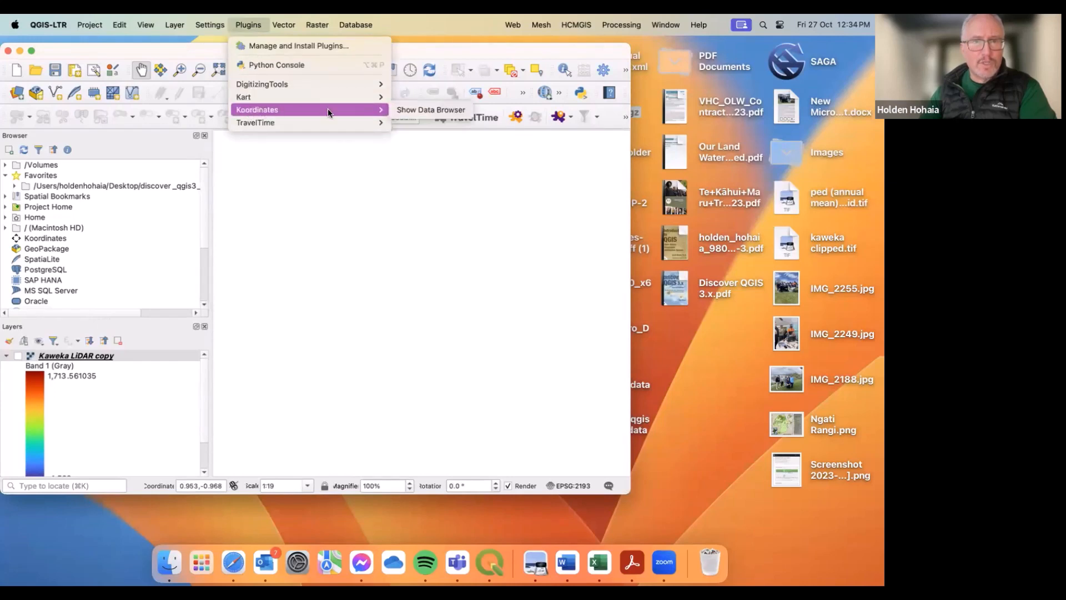
left_click(428, 110)
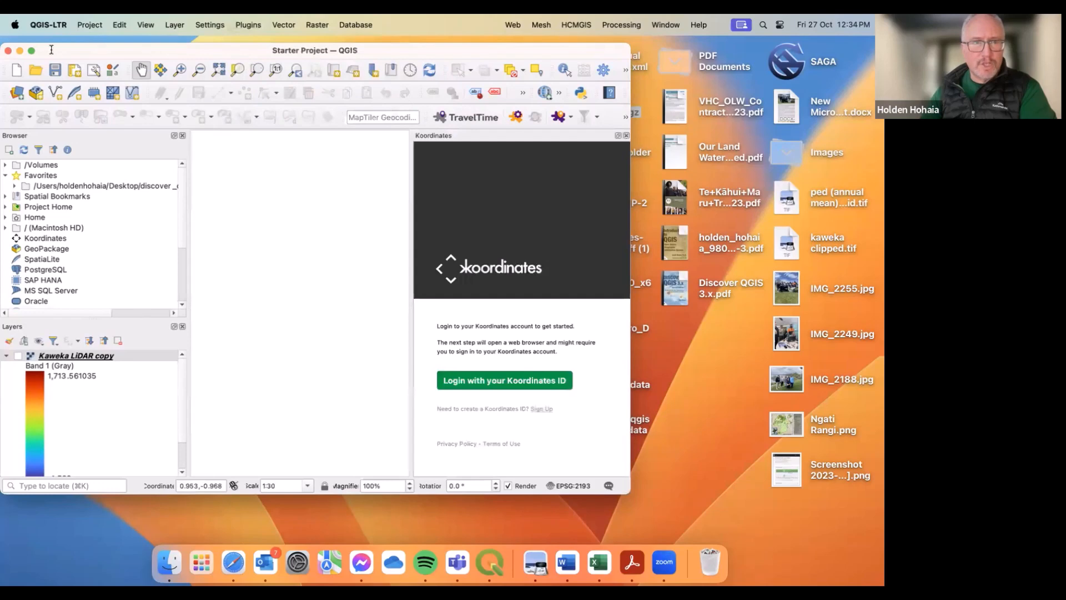
Step: Maximize the project window and log in with a Koordinates ID
left_click(32, 50)
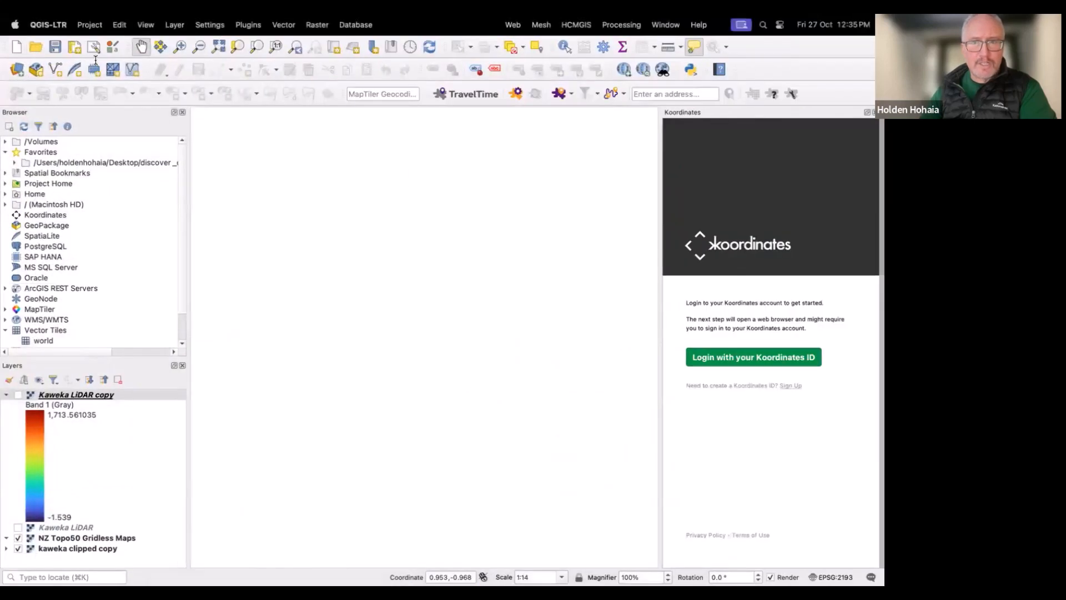
left_click(730, 359)
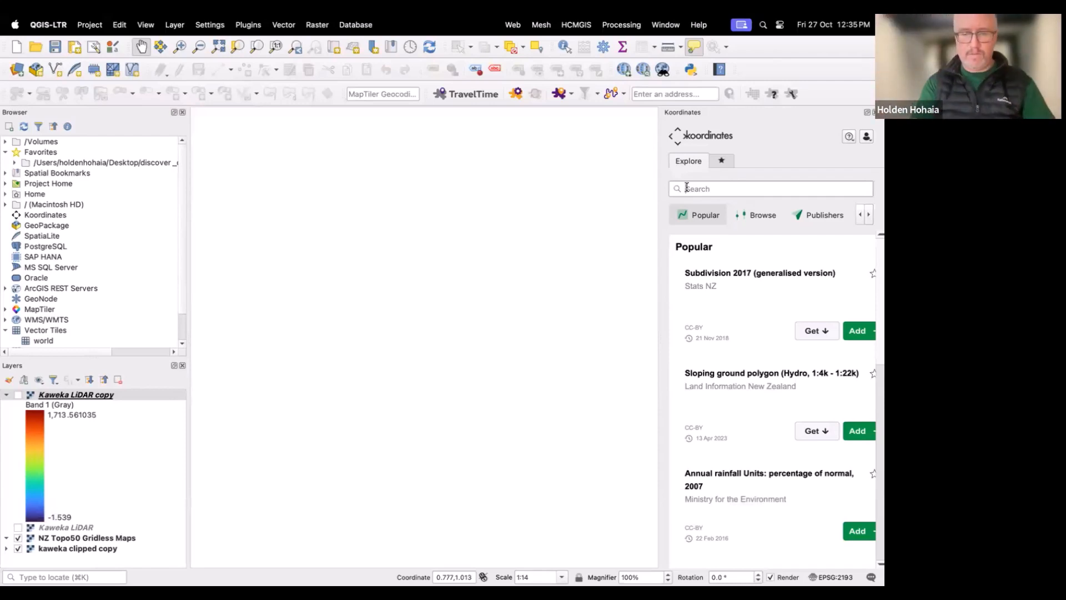
Step: Search the Koordinates catalogue for lidar and add the Waikato LiDAR 1m DEM (2021) layer to the map
left_click(687, 188)
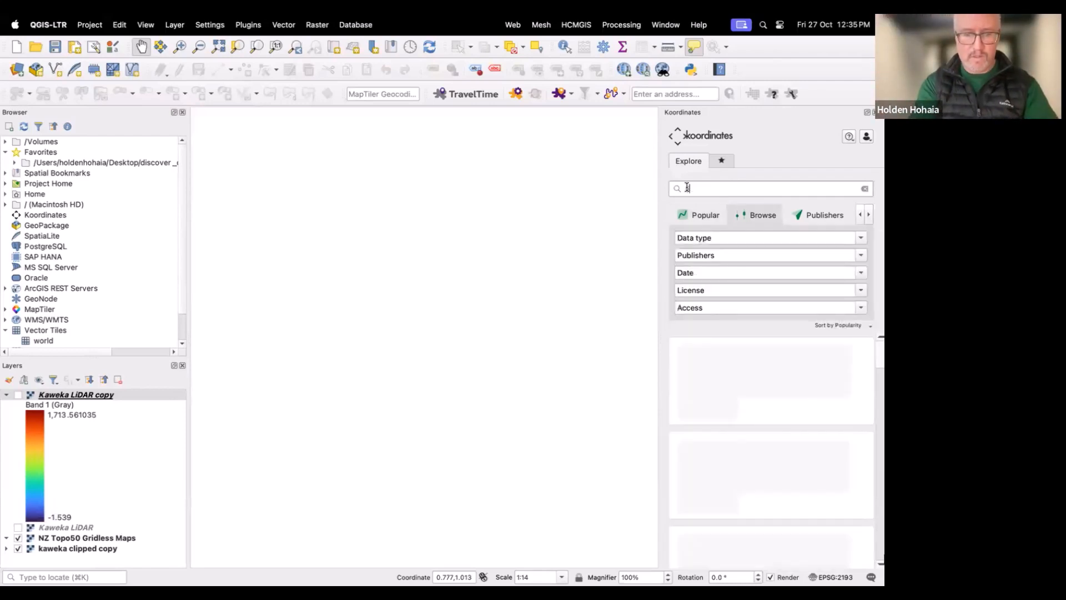
type("lidar")
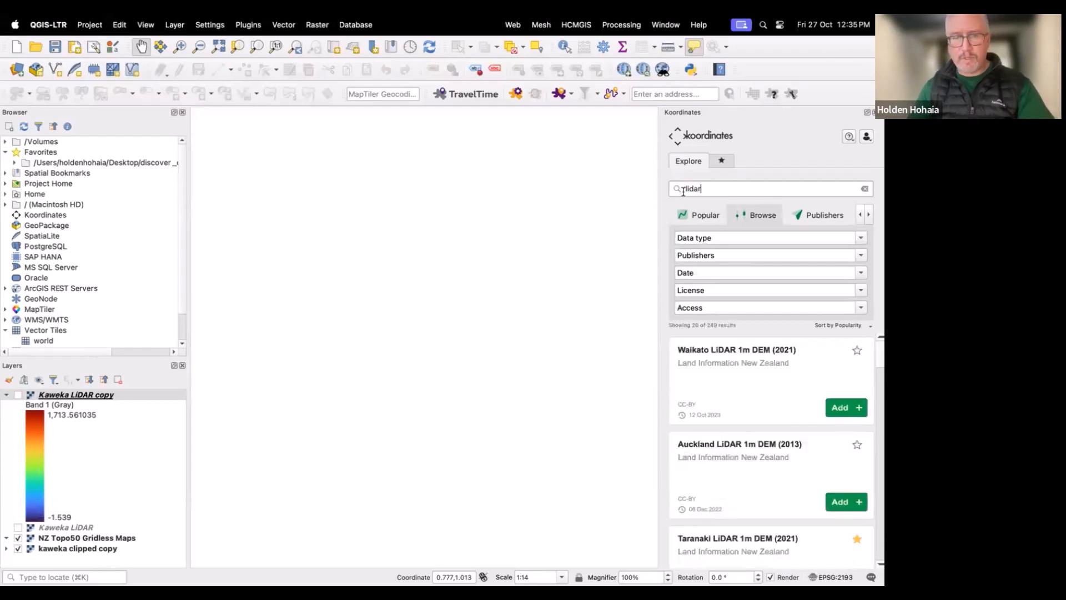
left_click(836, 402)
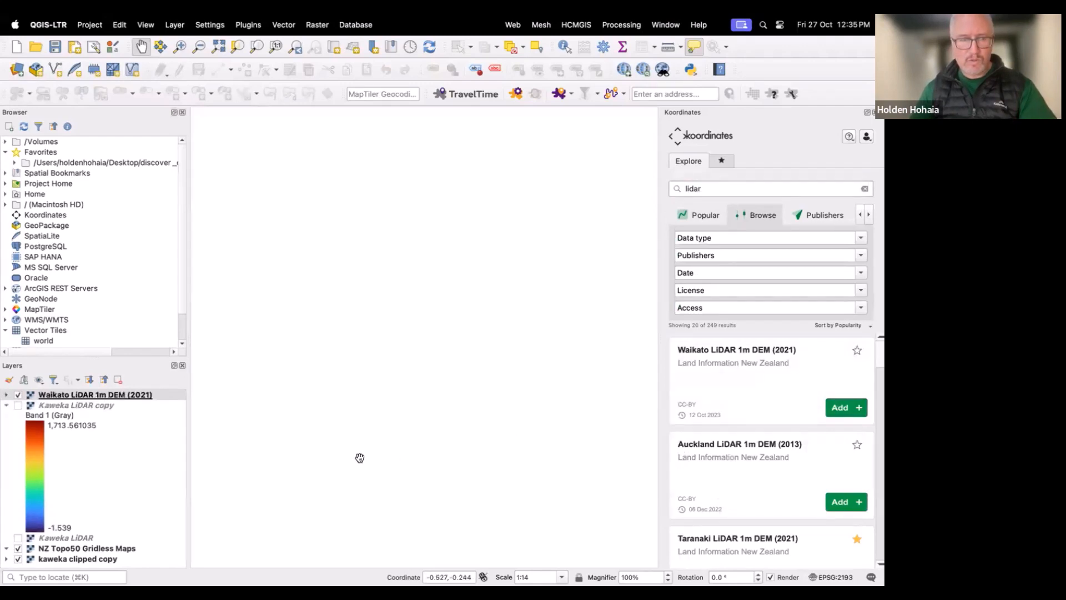
Step: Zoom to the Waikato LiDAR 1m DEM (2021) layer and close the Koordinates panel
right_click(94, 395)
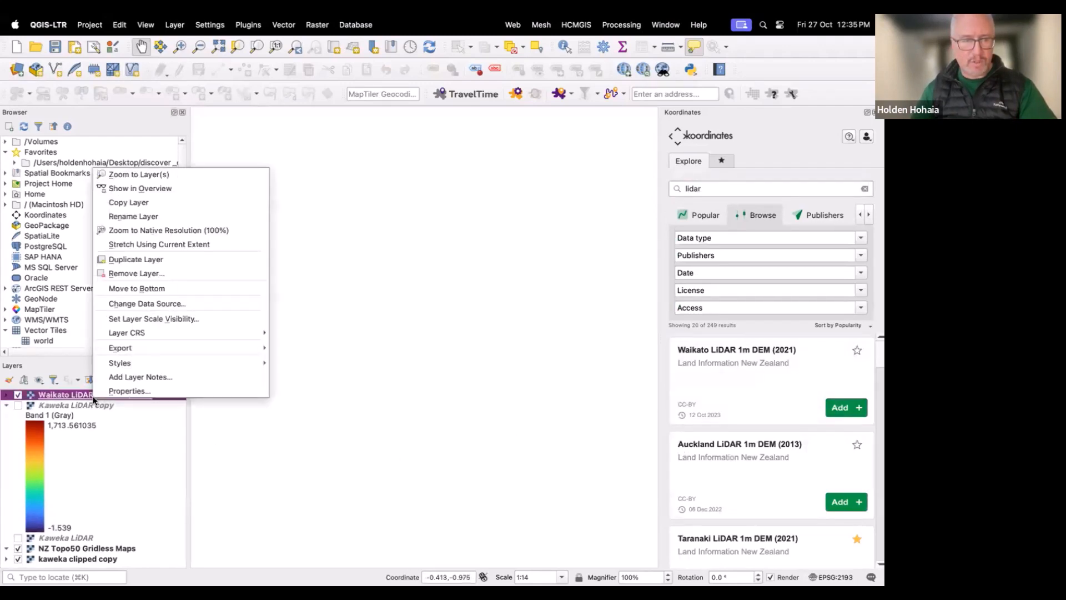
left_click(128, 175)
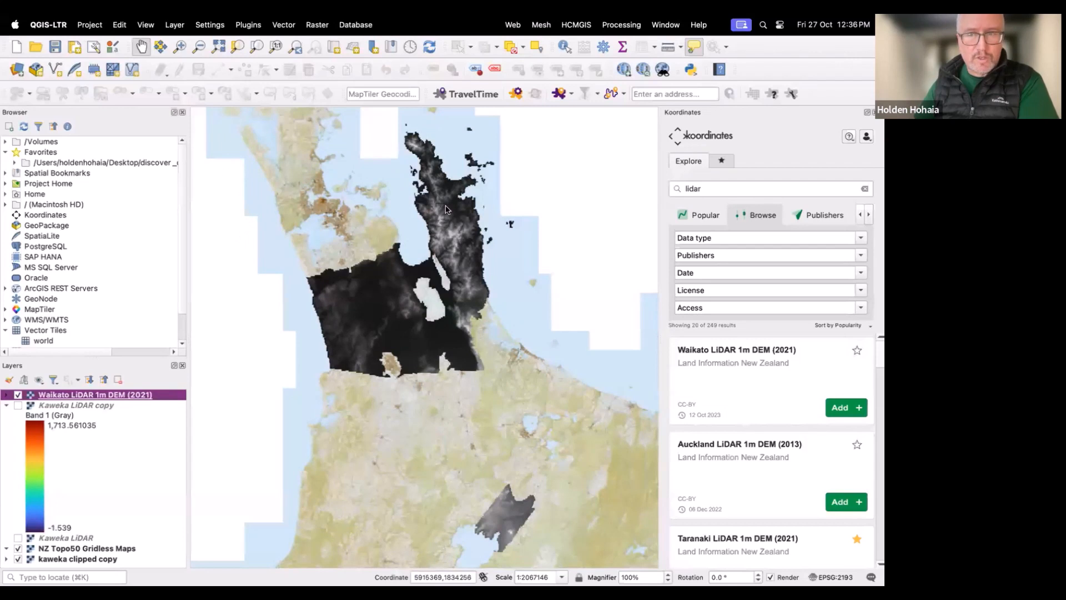
left_click(873, 112)
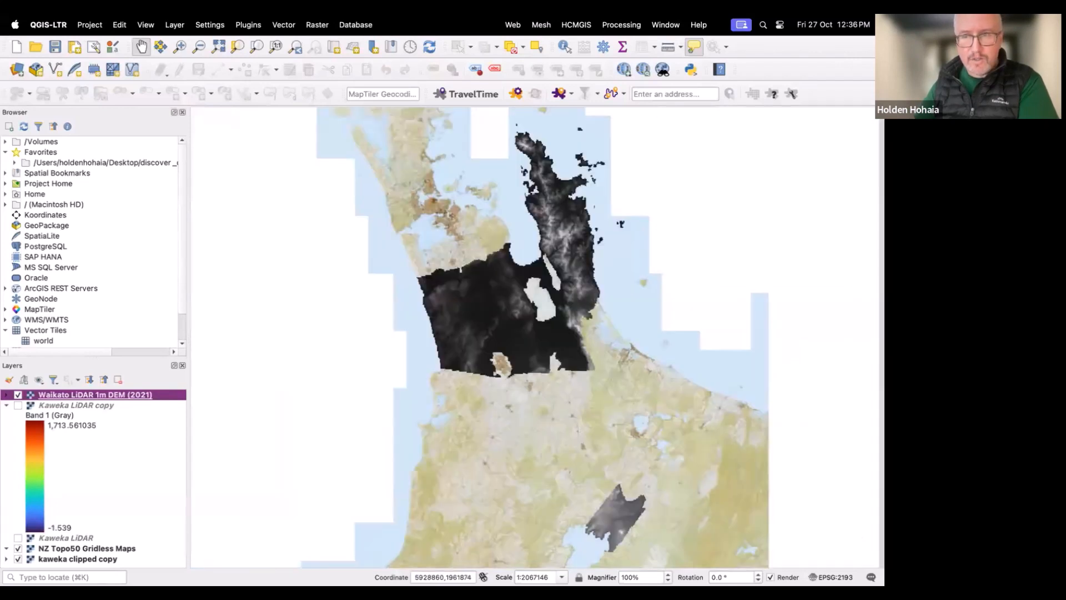
Step: Remove the Waikato LiDAR 1m DEM (2021) layer from the project
right_click(132, 396)
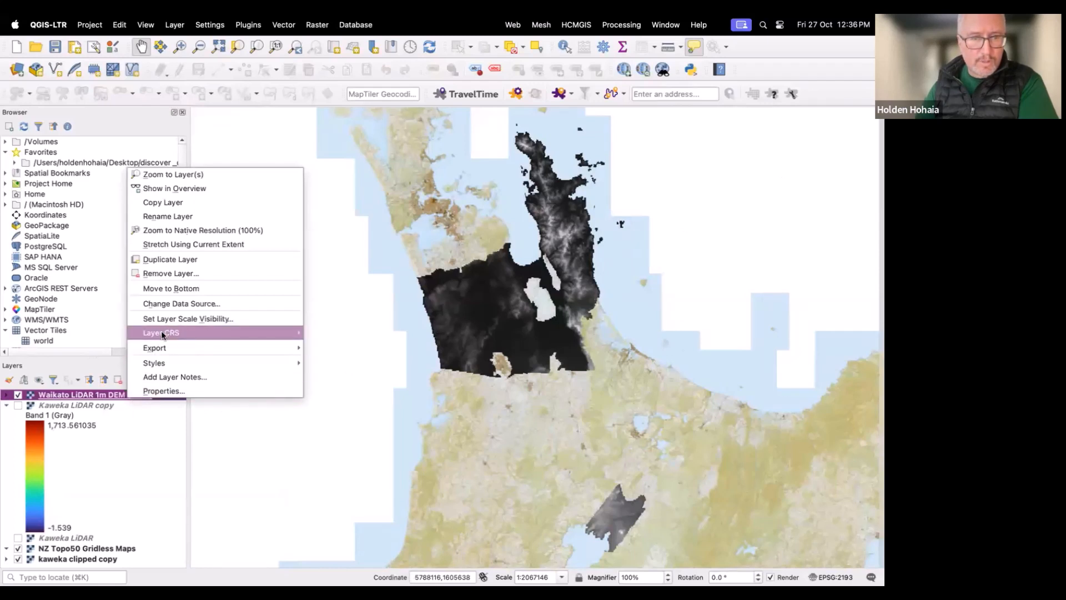
left_click(178, 275)
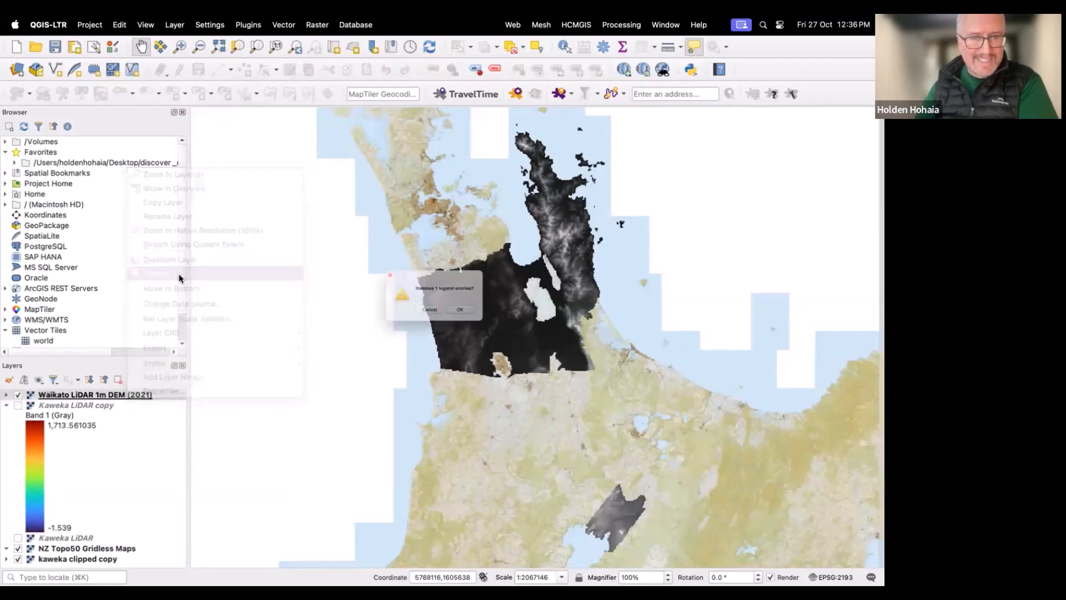
left_click(457, 318)
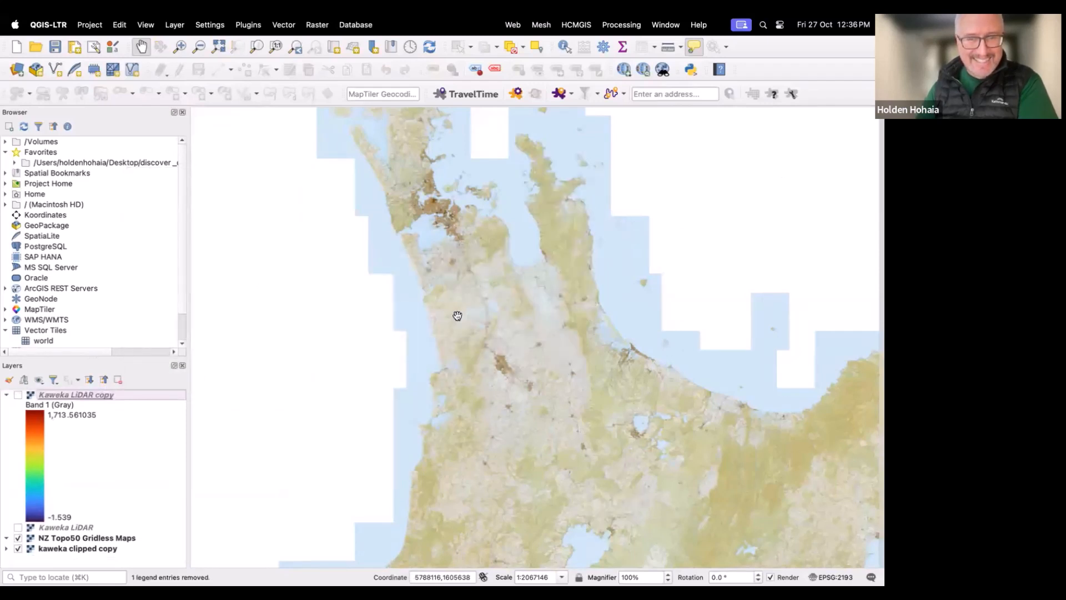
Step: Turn on the Kaweka LiDAR copy and Kaweka LiDAR layers and select the Kaweka LiDAR layer
left_click(19, 395)
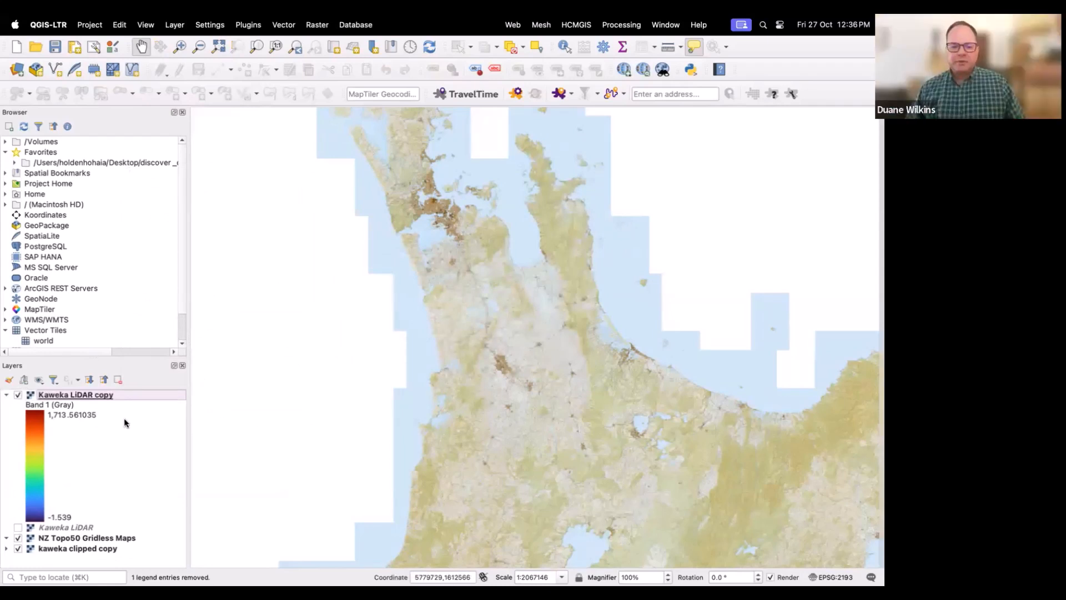
left_click_drag(297, 460, 272, 371)
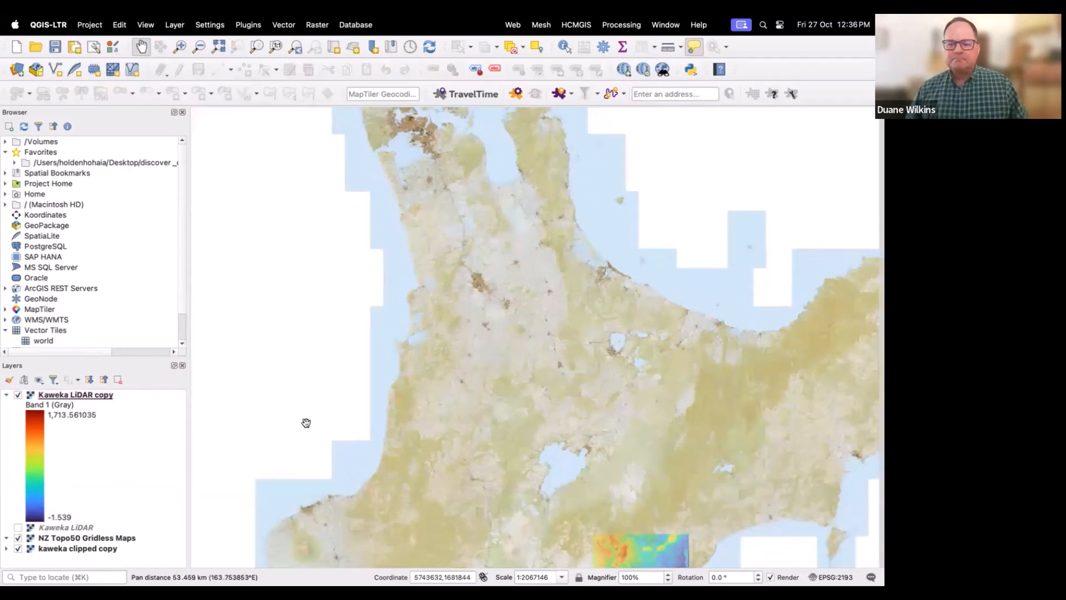
left_click_drag(316, 431, 292, 350)
left_click_drag(334, 409, 305, 361)
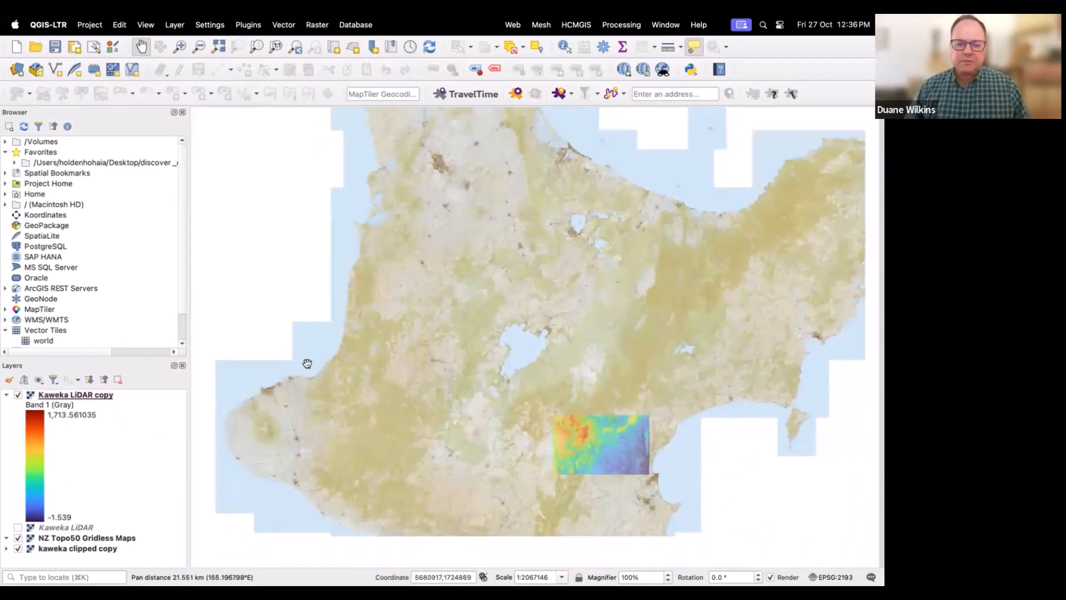
left_click(18, 527)
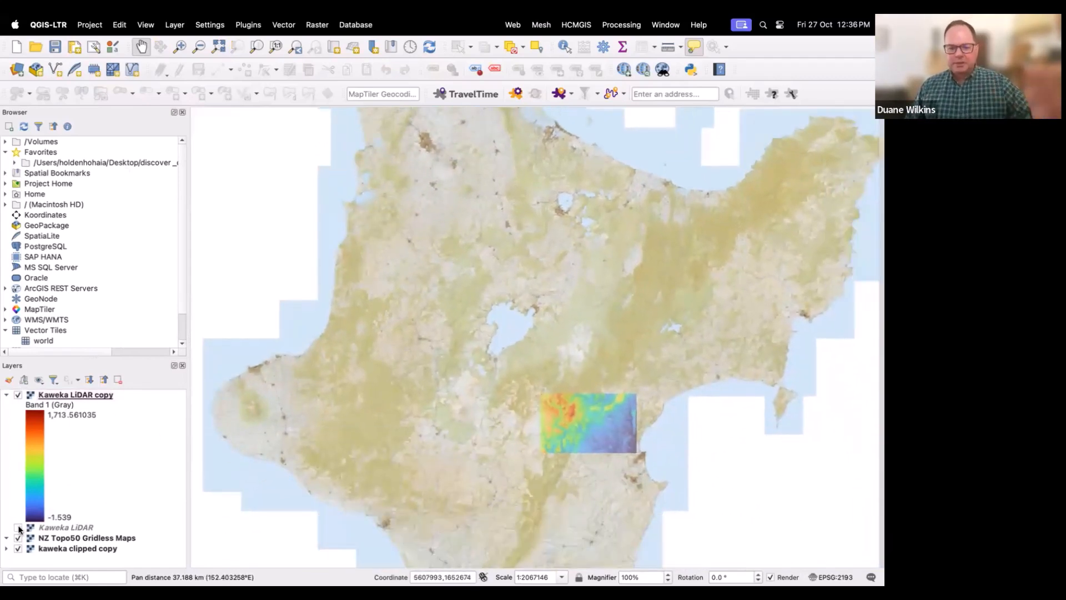
left_click(51, 527)
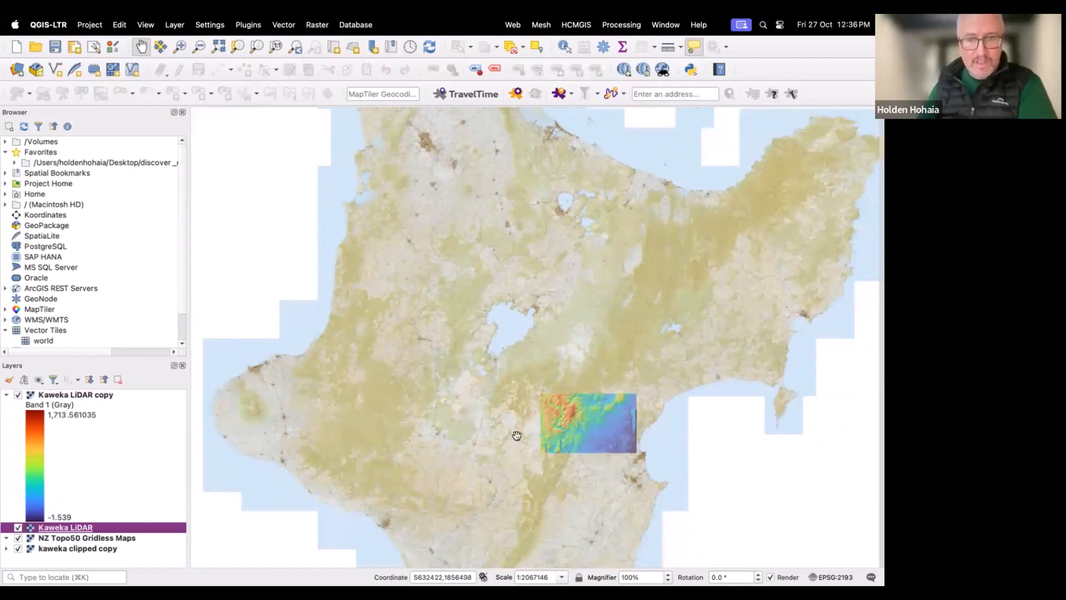
Step: Zoom in and pan to examine the Kaweka LiDAR elevation surface over the ranges
scroll(518, 437, "up", 2)
left_click_drag(415, 439, 328, 426)
scroll(328, 425, "up", 1)
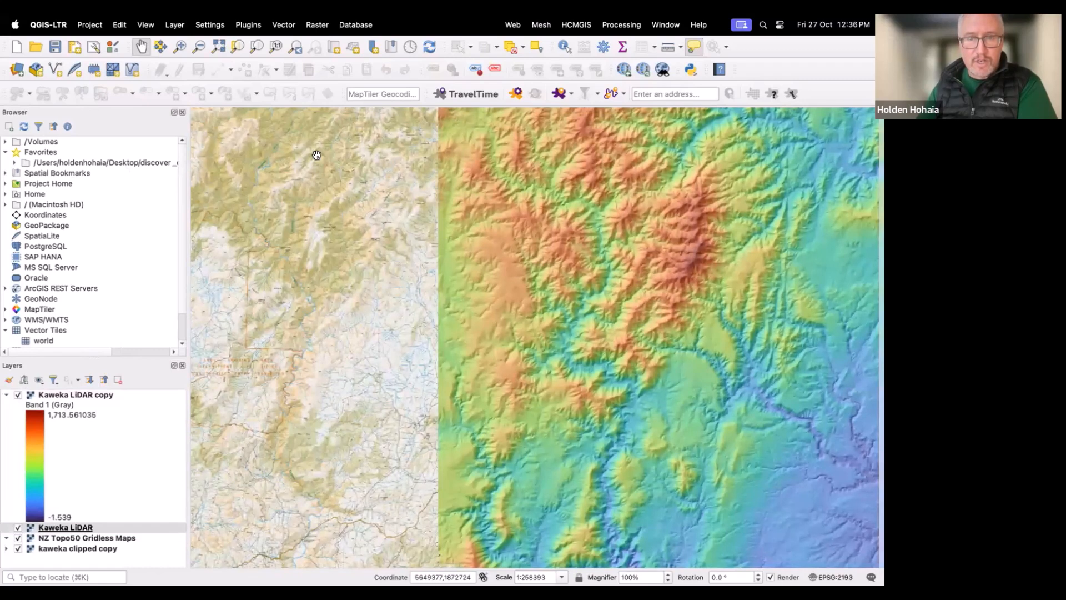
left_click_drag(571, 223, 463, 215)
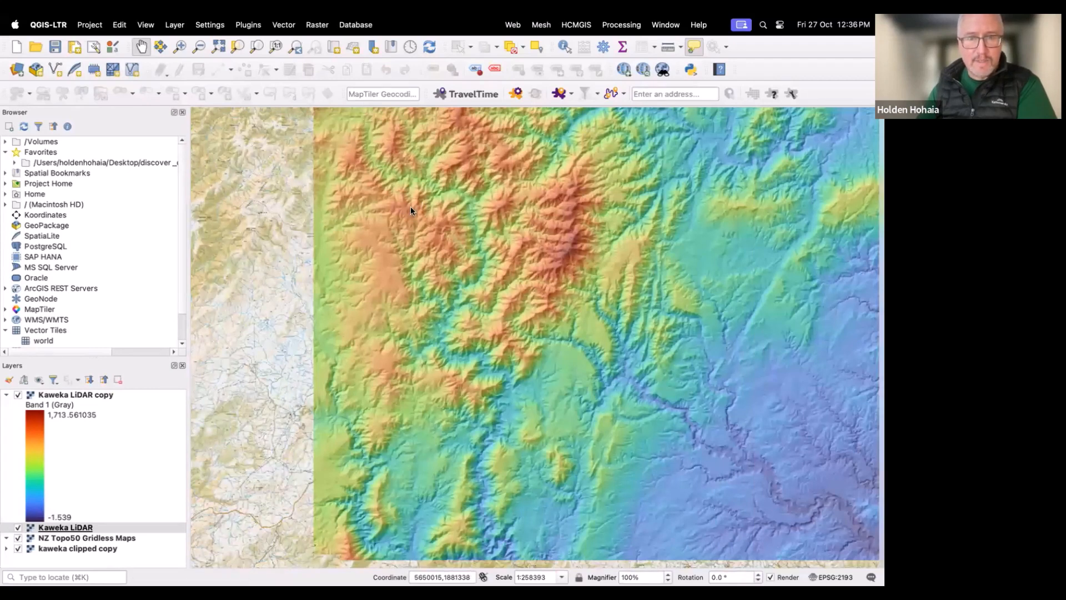
scroll(457, 217, "up", 1)
scroll(457, 218, "down", 1)
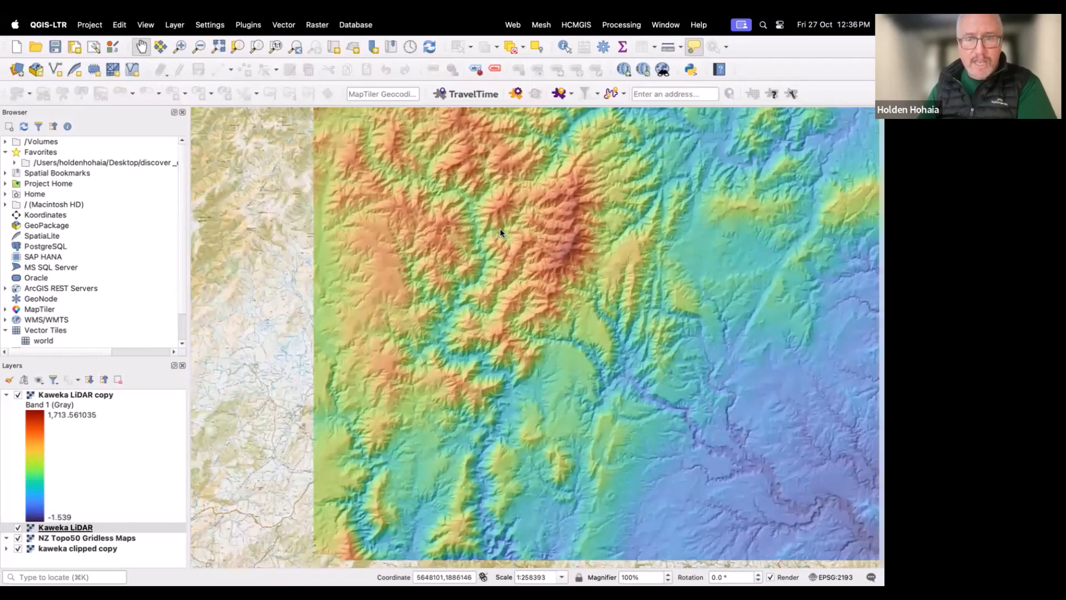
scroll(500, 229, "down", 1)
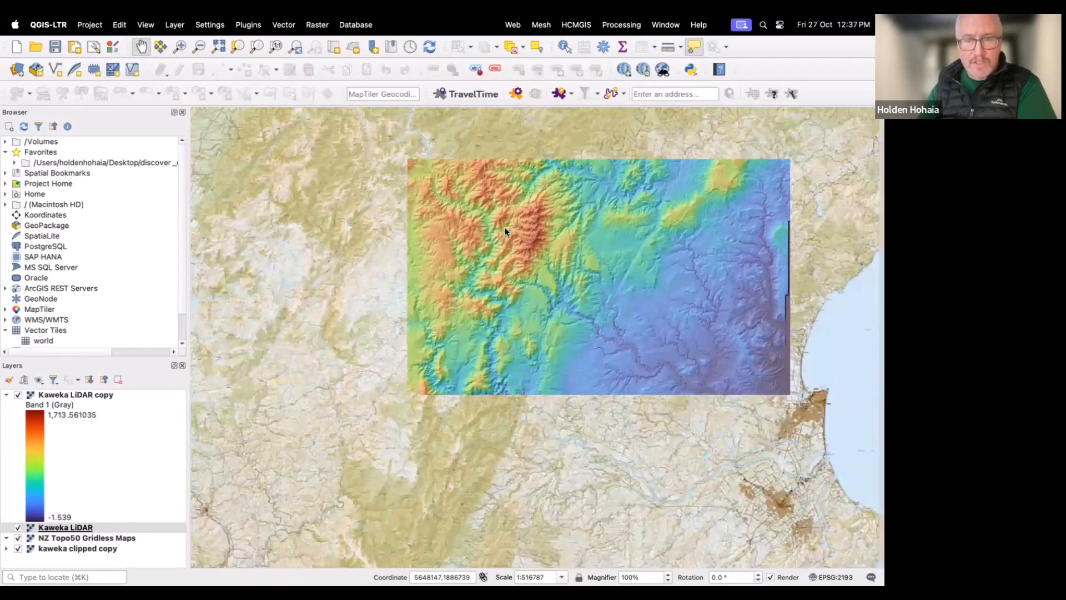
left_click_drag(544, 238, 527, 272)
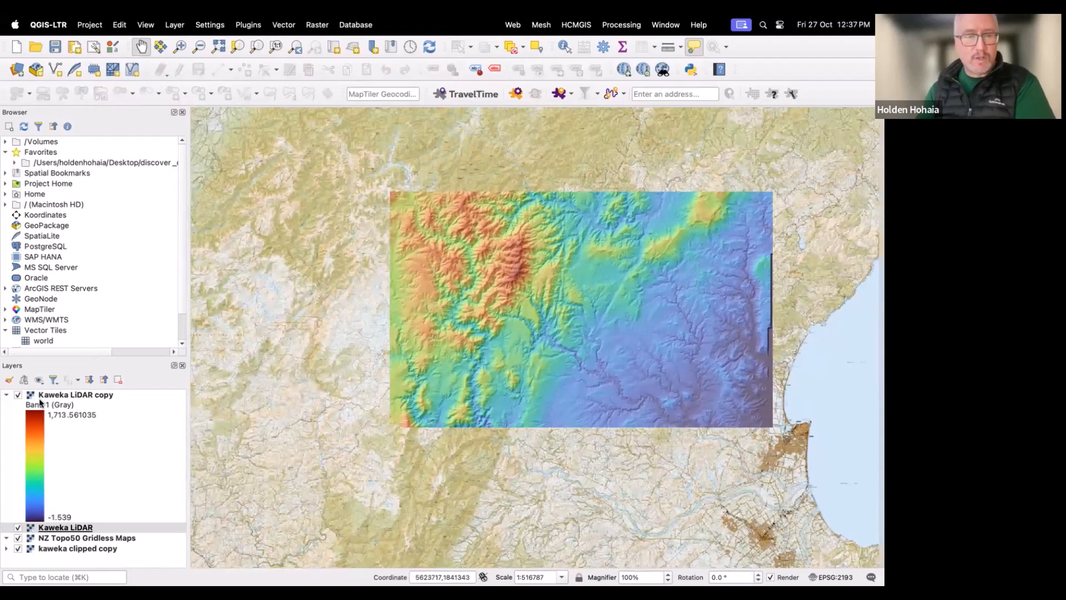
Step: Hide the Kaweka LiDAR copy layer and zoom in to examine the hillshade in detail
left_click(21, 394)
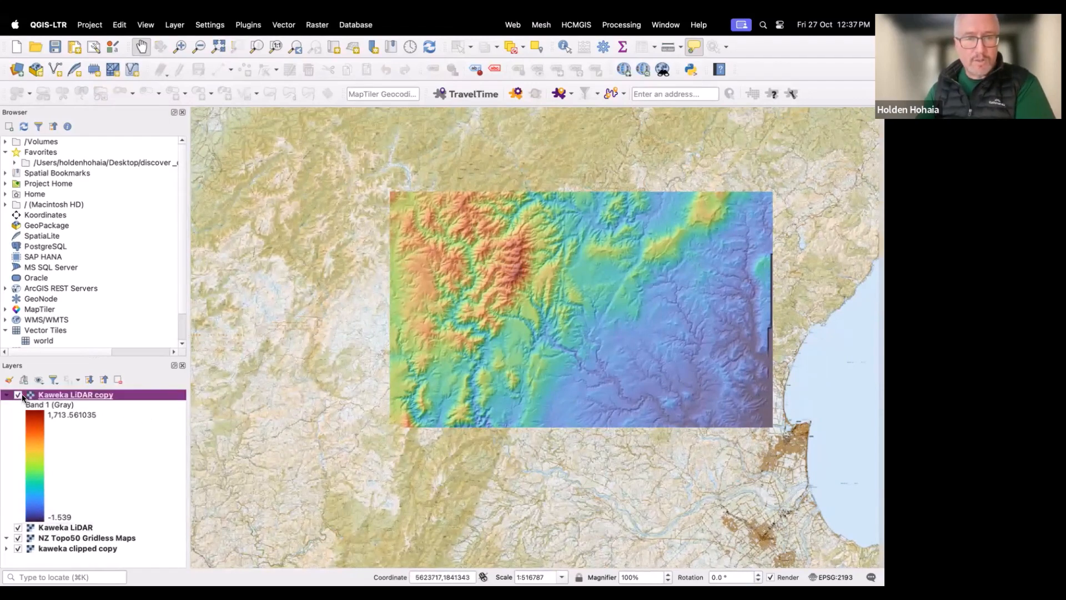
left_click(19, 394)
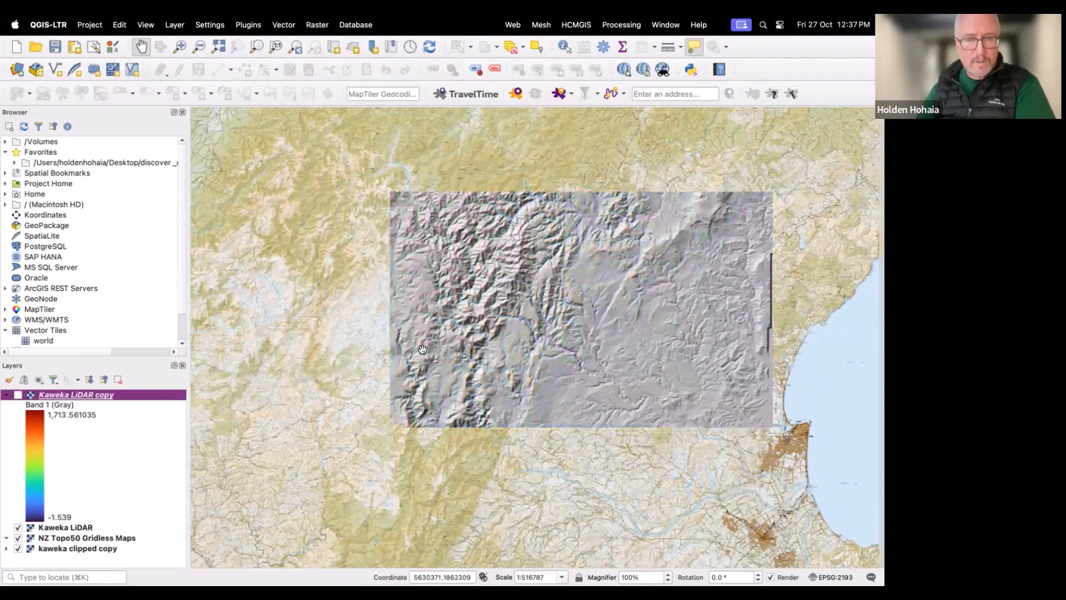
scroll(459, 321, "up", 5)
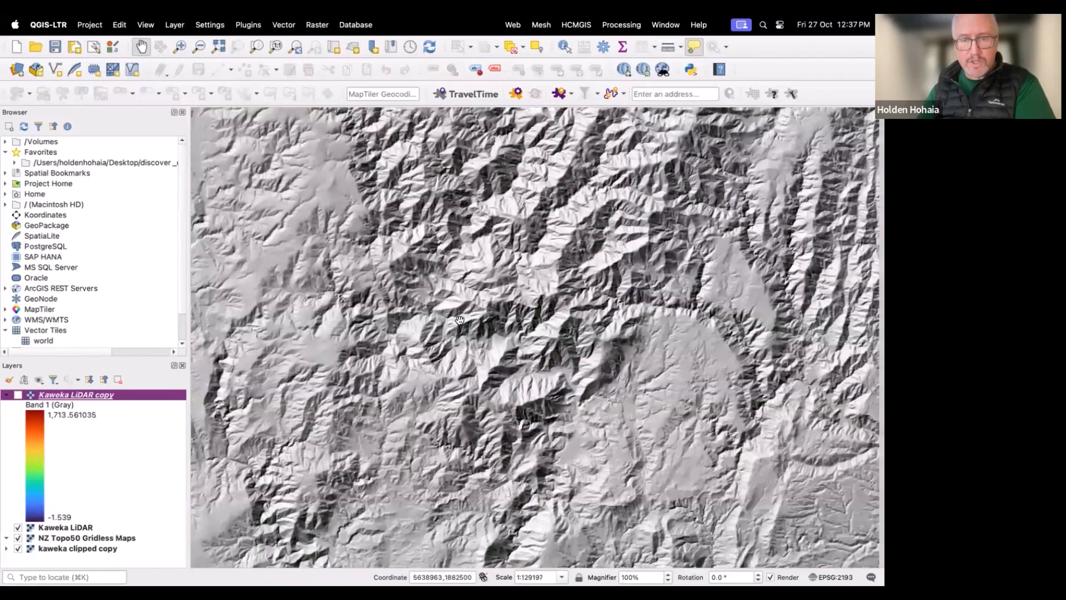
scroll(464, 320, "up", 1)
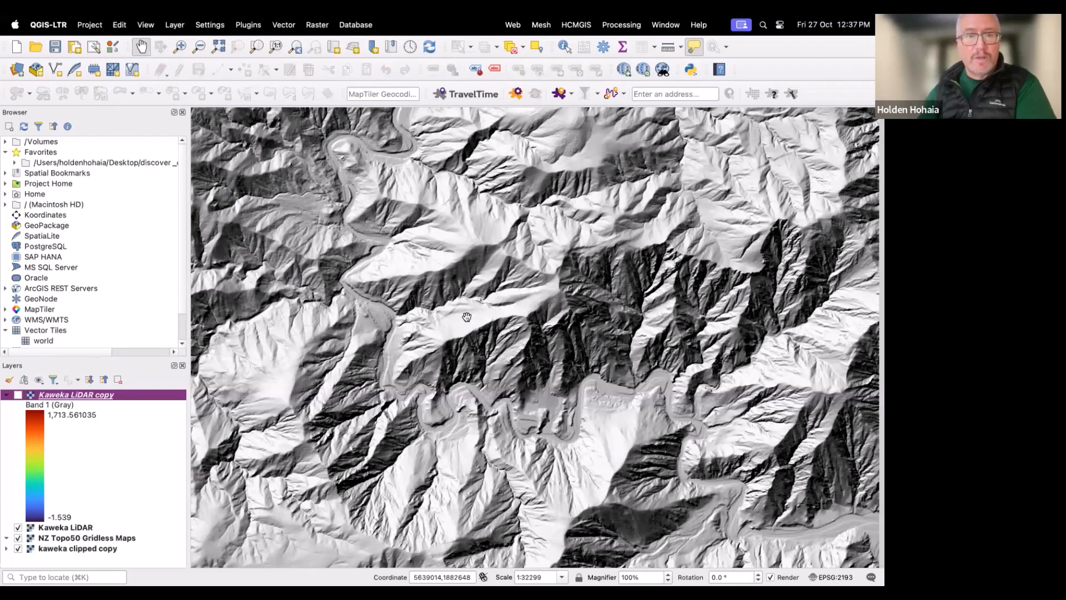
scroll(501, 289, "up", 1)
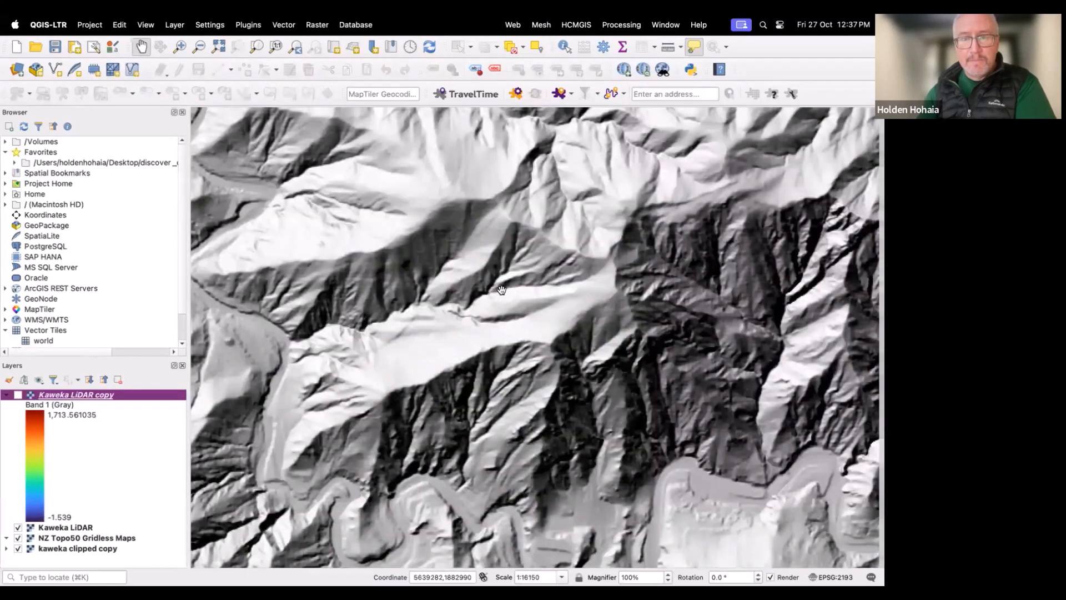
Step: Turn the Kaweka LiDAR copy layer back on over the hillshade along the river valley
left_click_drag(431, 322, 483, 253)
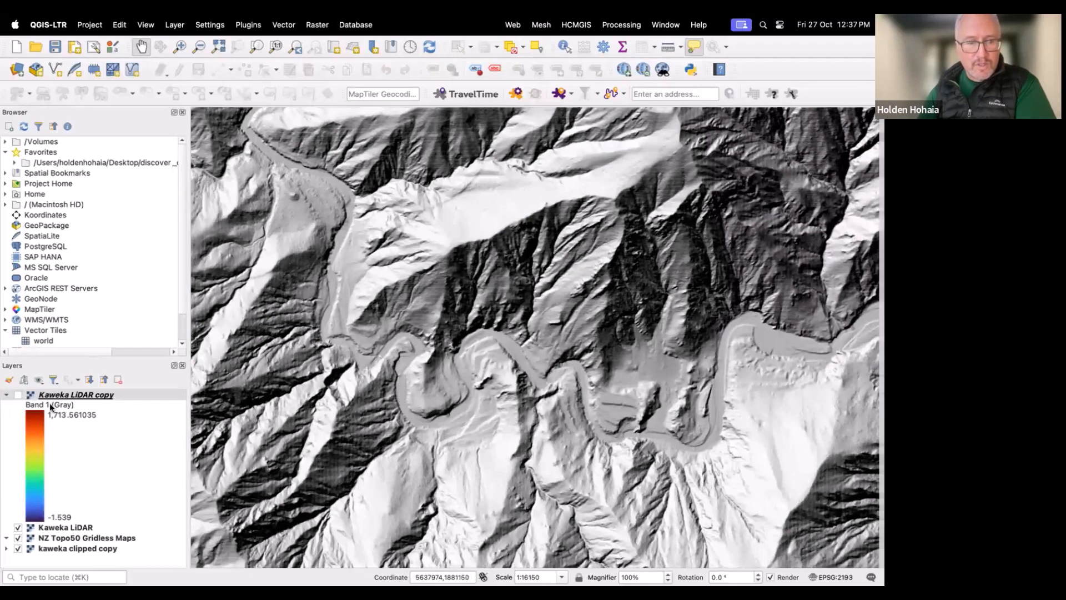
left_click(19, 396)
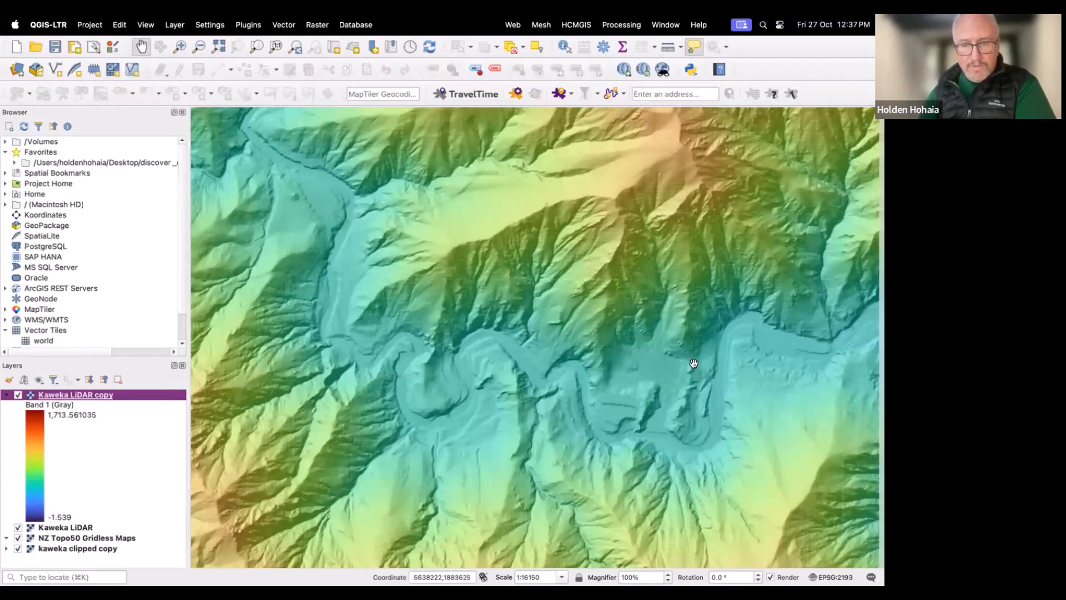
Step: Open the existing 3D Map 1 view of the Kaweka LiDAR terrain
scroll(601, 390, "down", 1)
scroll(600, 390, "up", 1)
scroll(601, 389, "up", 1)
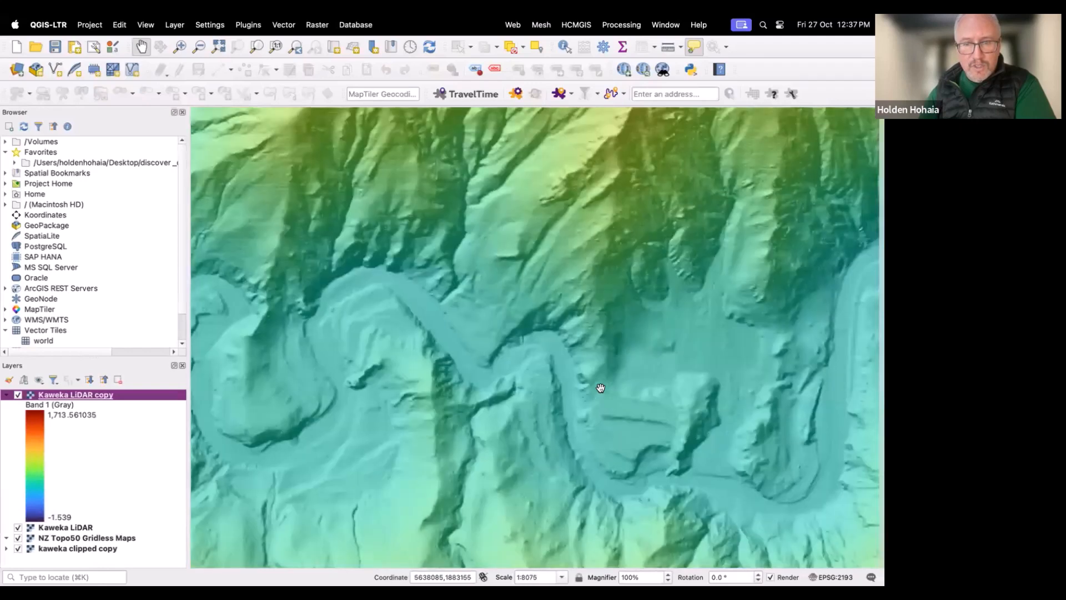
scroll(502, 383, "down", 1)
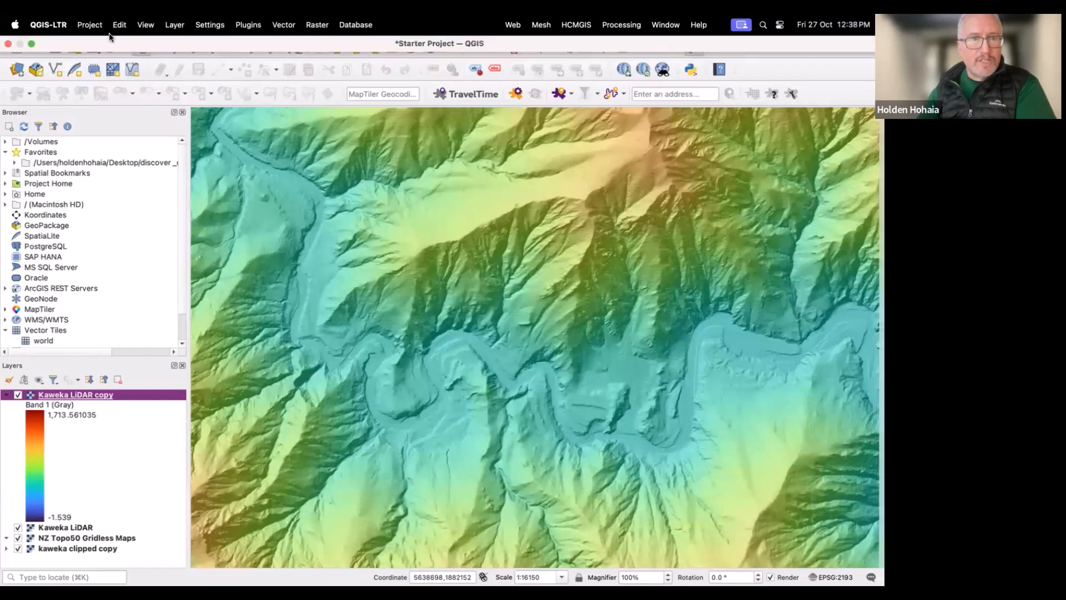
left_click(145, 25)
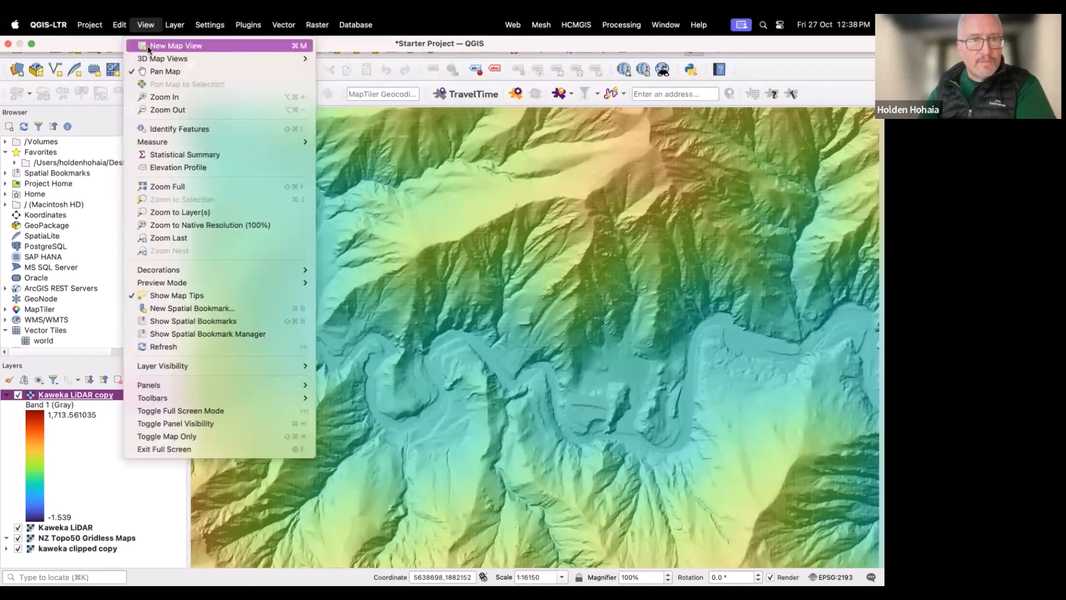
mouse_move(153, 62)
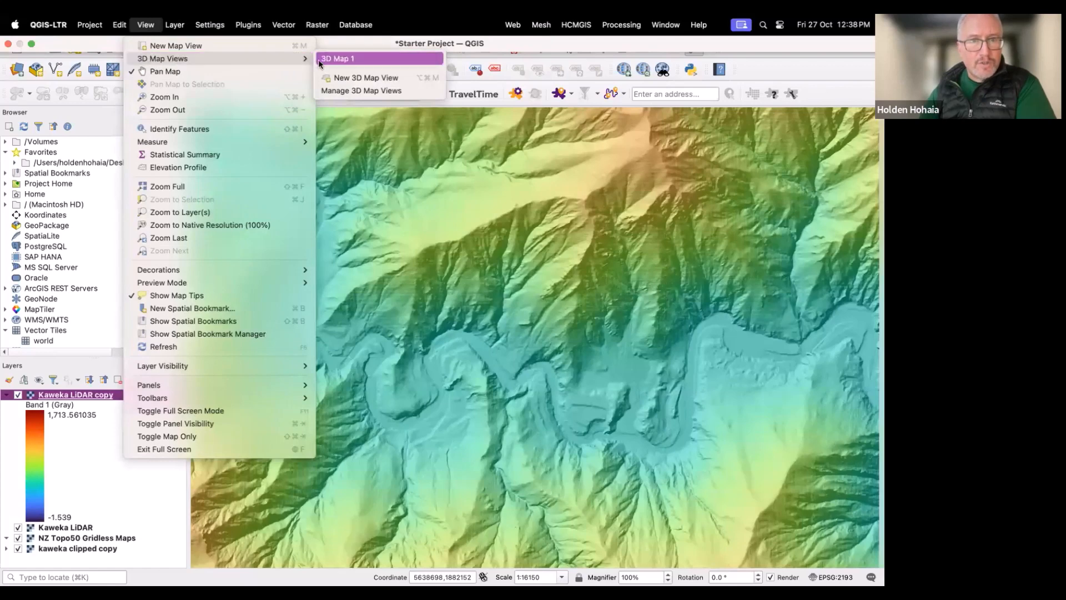
left_click(332, 58)
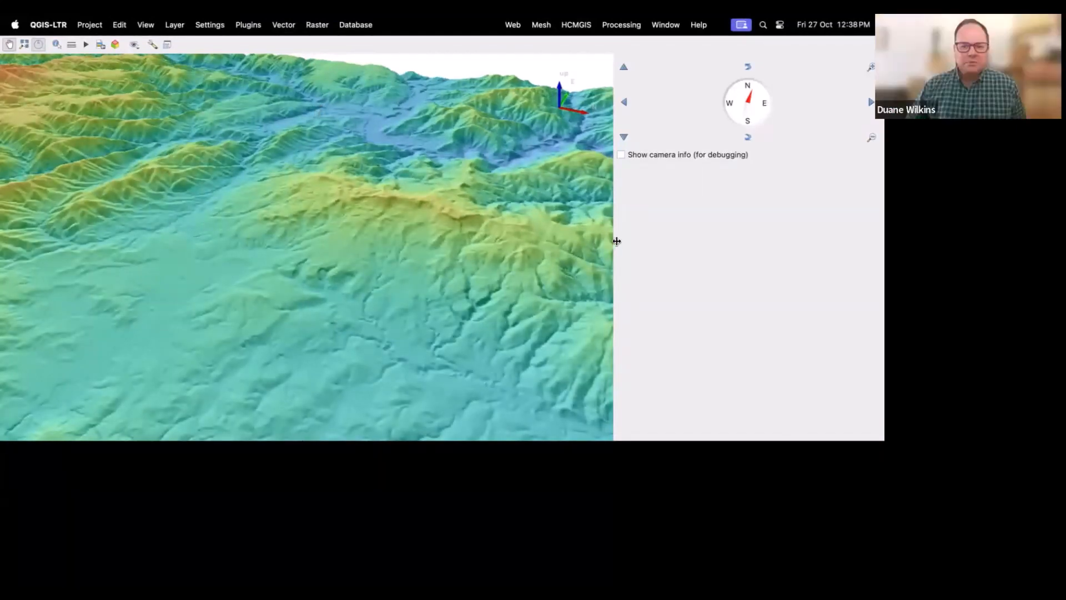
Step: Widen the 3D scene, play its camera animation, and close the 3D map window
left_click_drag(614, 239, 780, 221)
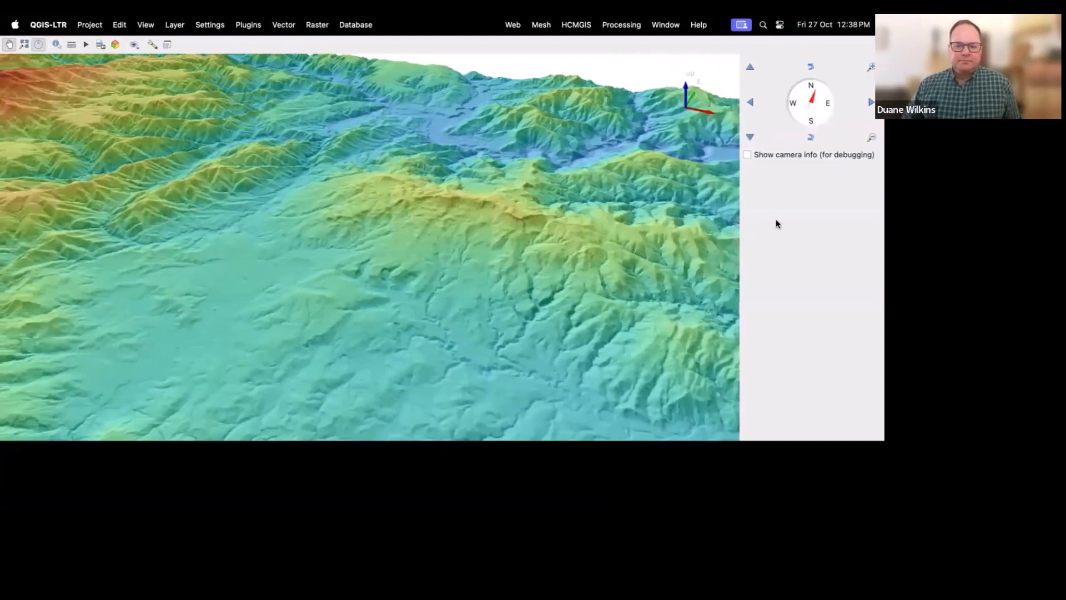
left_click(85, 46)
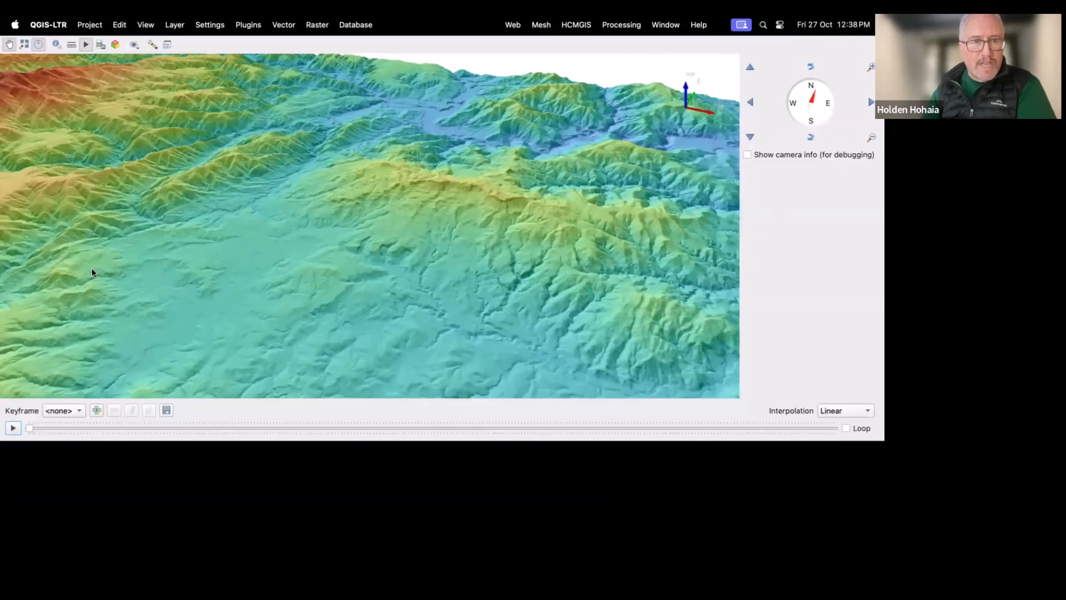
left_click(16, 428)
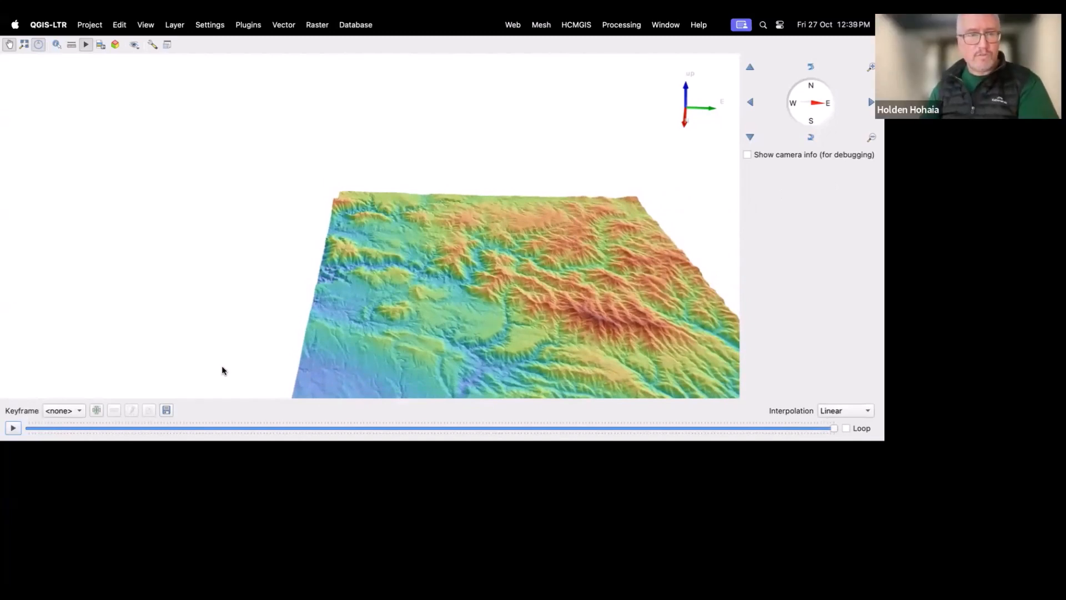
left_click(12, 429)
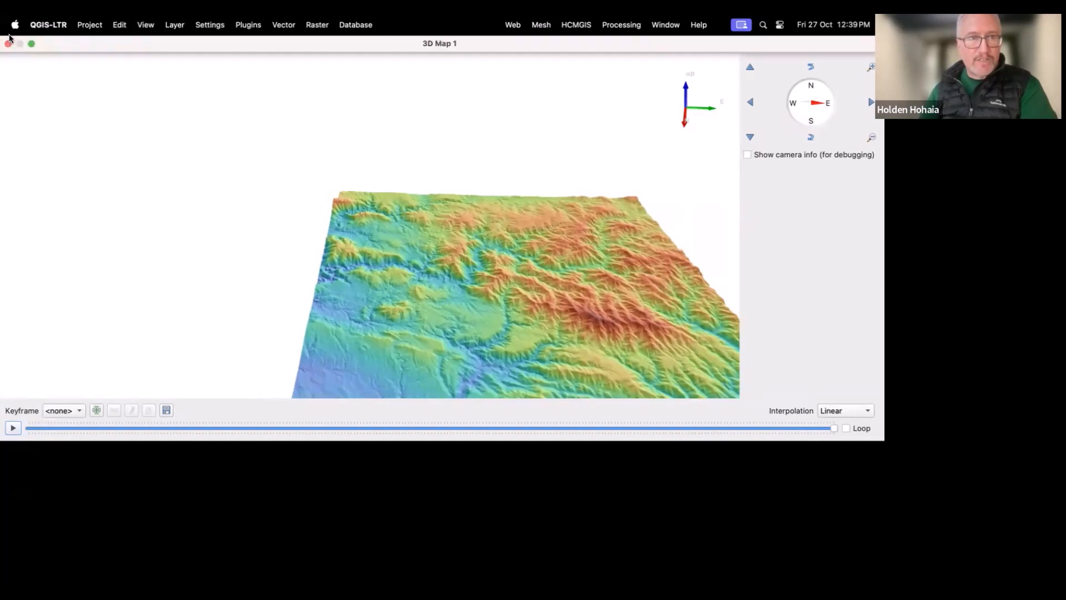
left_click(8, 44)
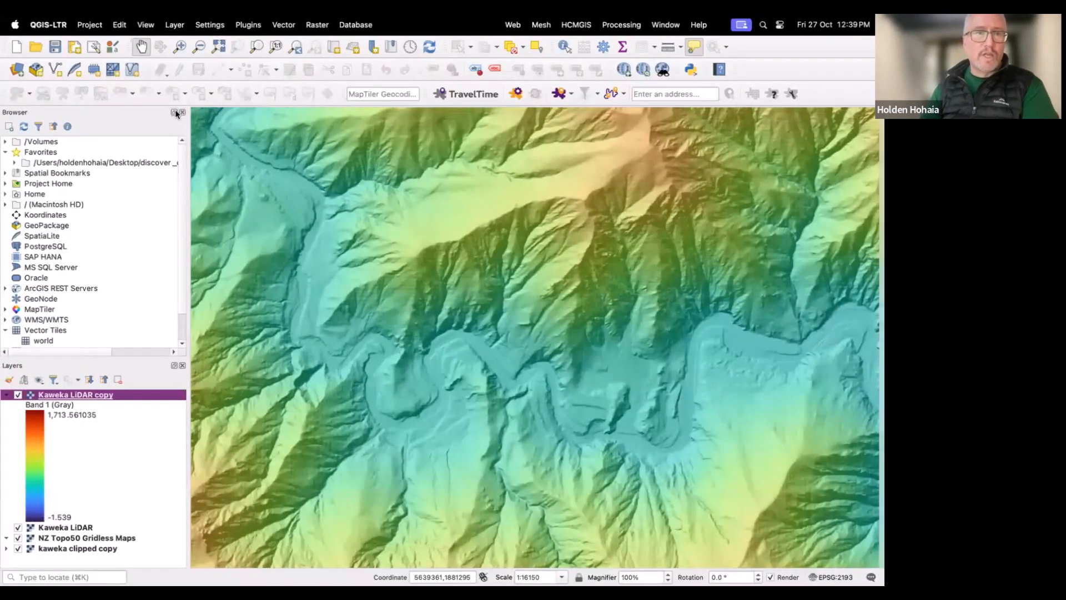
Step: Create a new 3D map view, move its window over the map, and close it
mouse_move(145, 33)
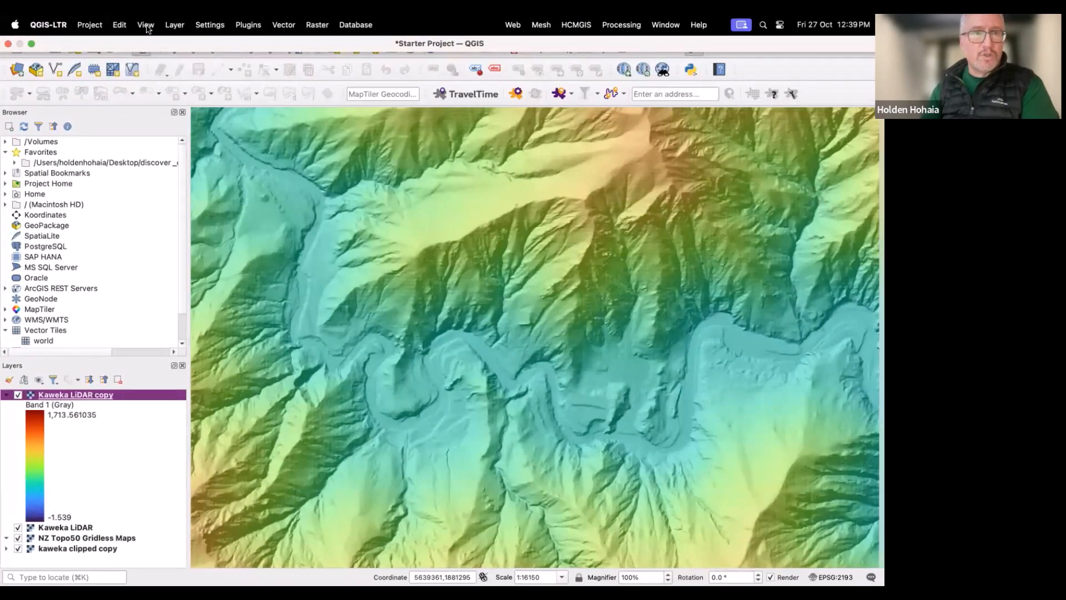
left_click(146, 25)
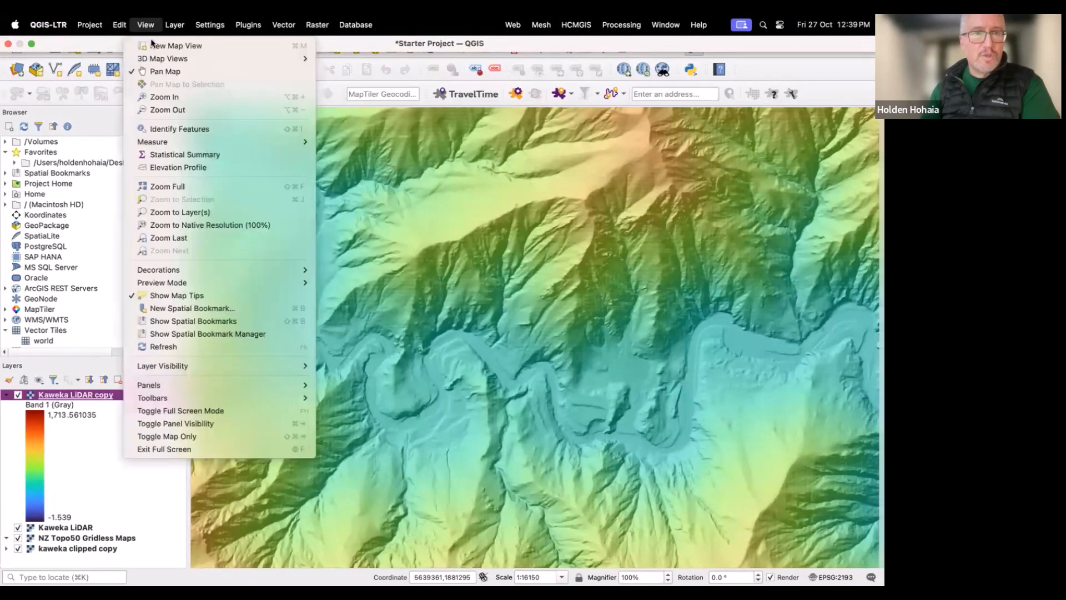
mouse_move(155, 58)
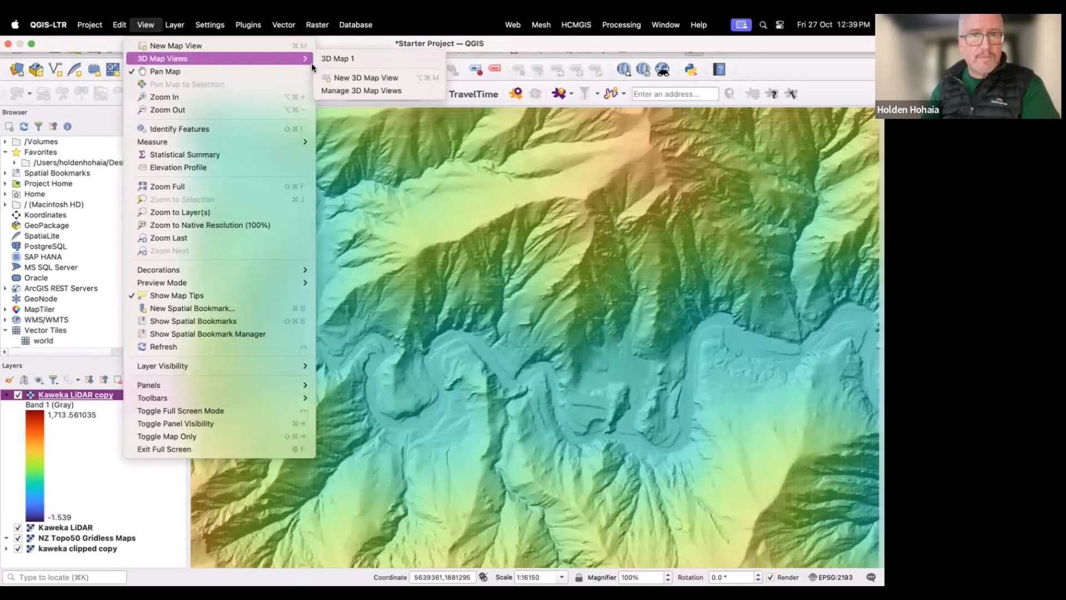
left_click(336, 81)
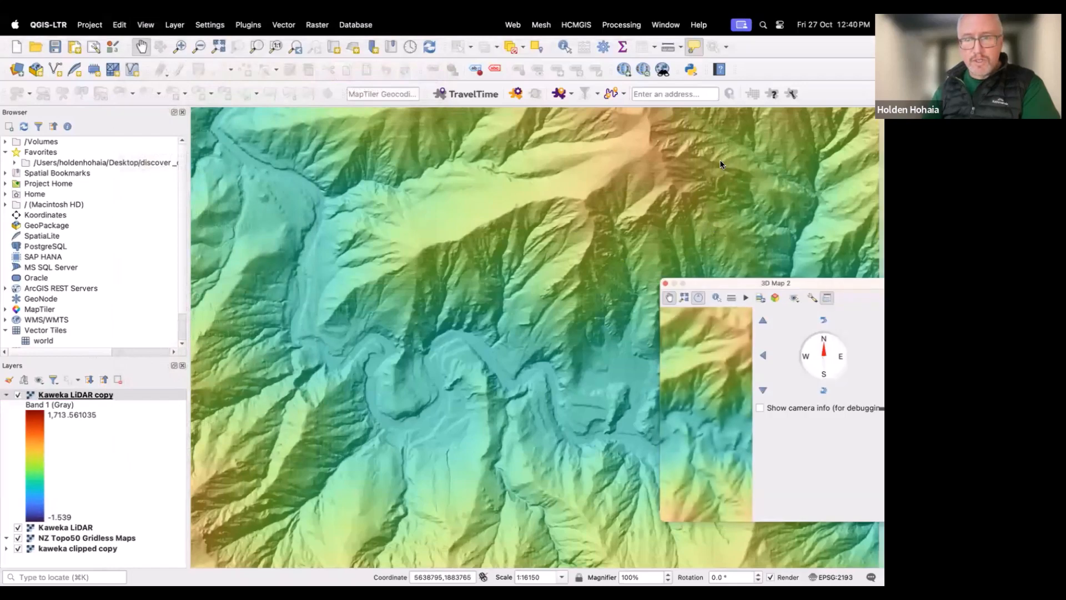
left_click_drag(698, 264, 506, 181)
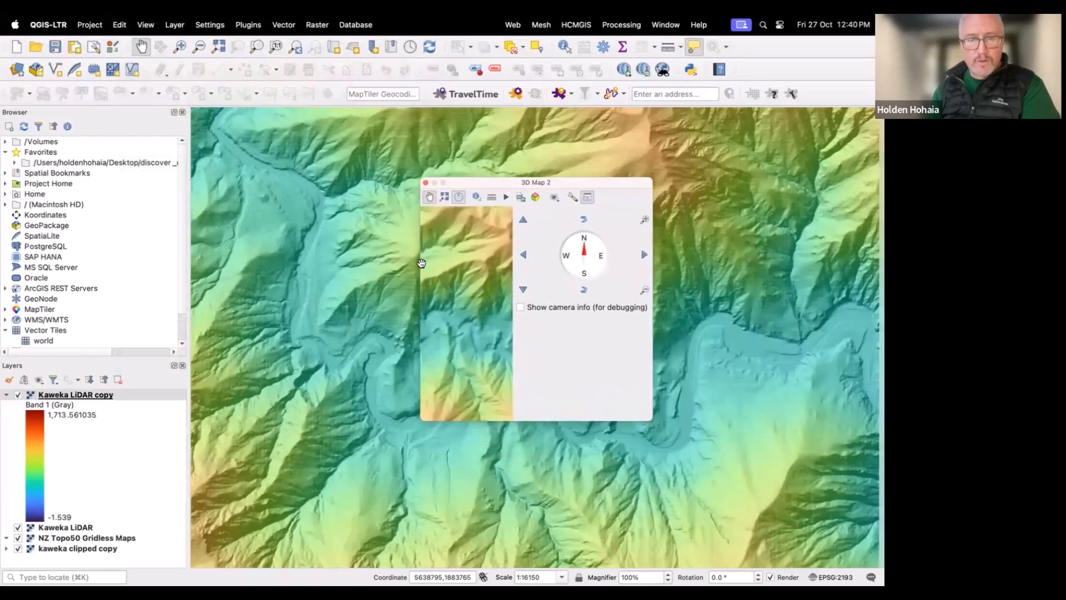
left_click(426, 183)
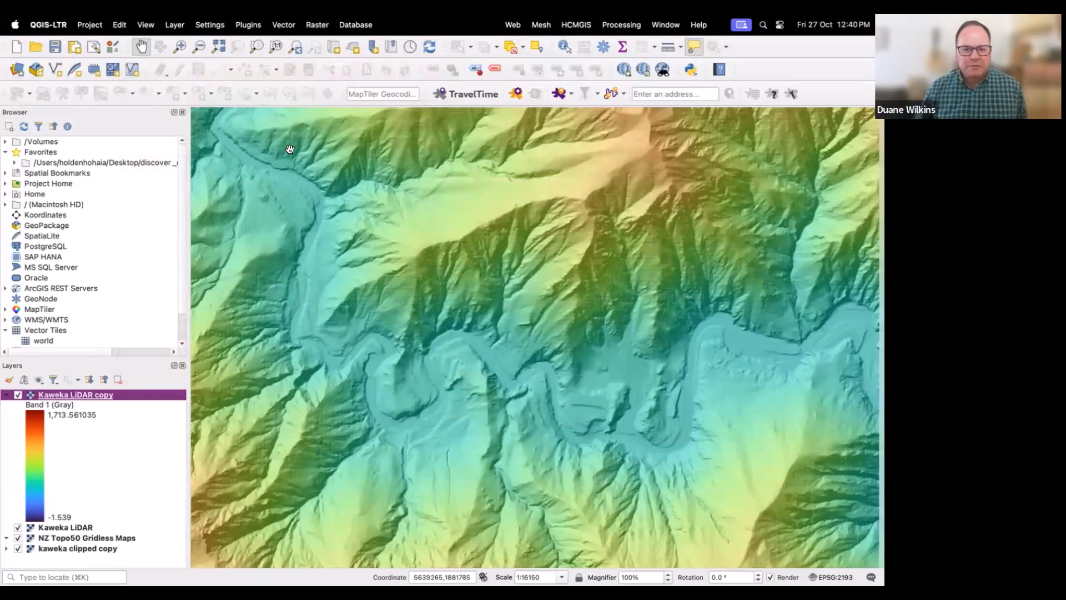
Step: Zoom out and hide both Kaweka LiDAR layers to reveal the topographic basemap
scroll(289, 154, "down", 3)
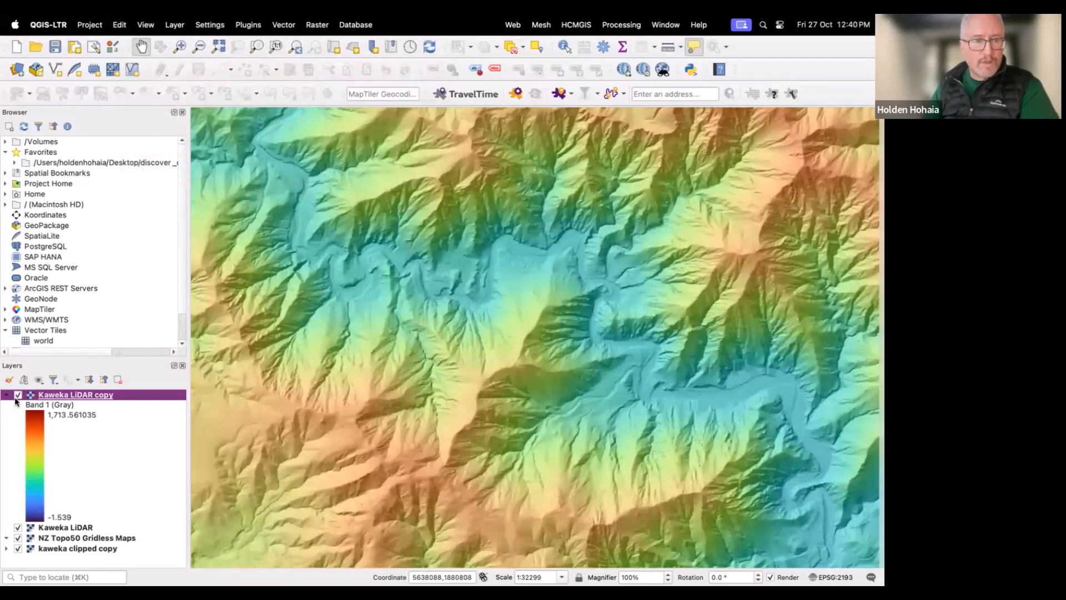
left_click(17, 394)
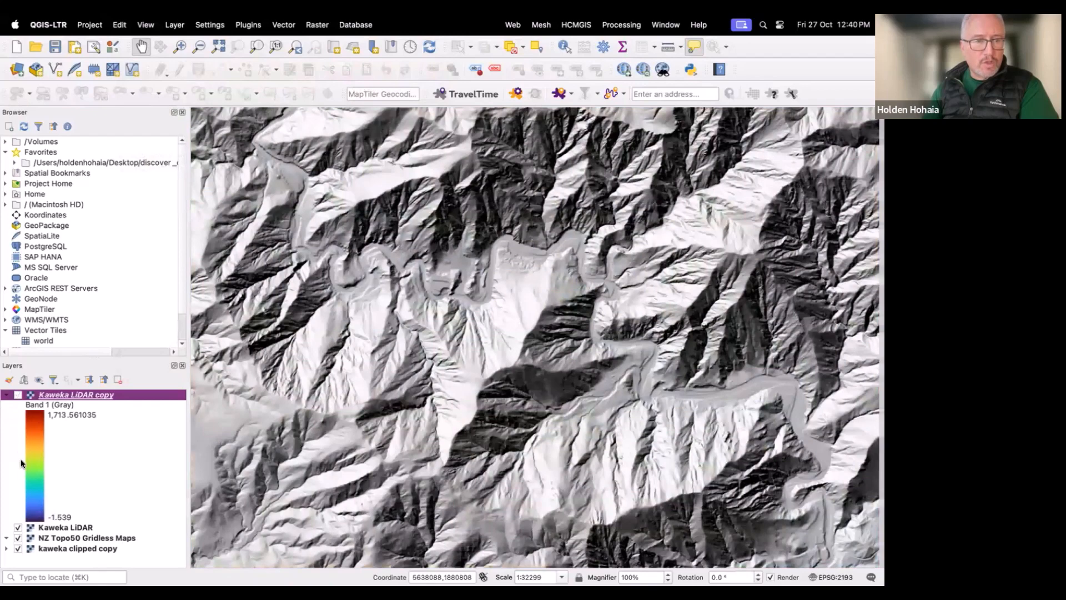
left_click(18, 528)
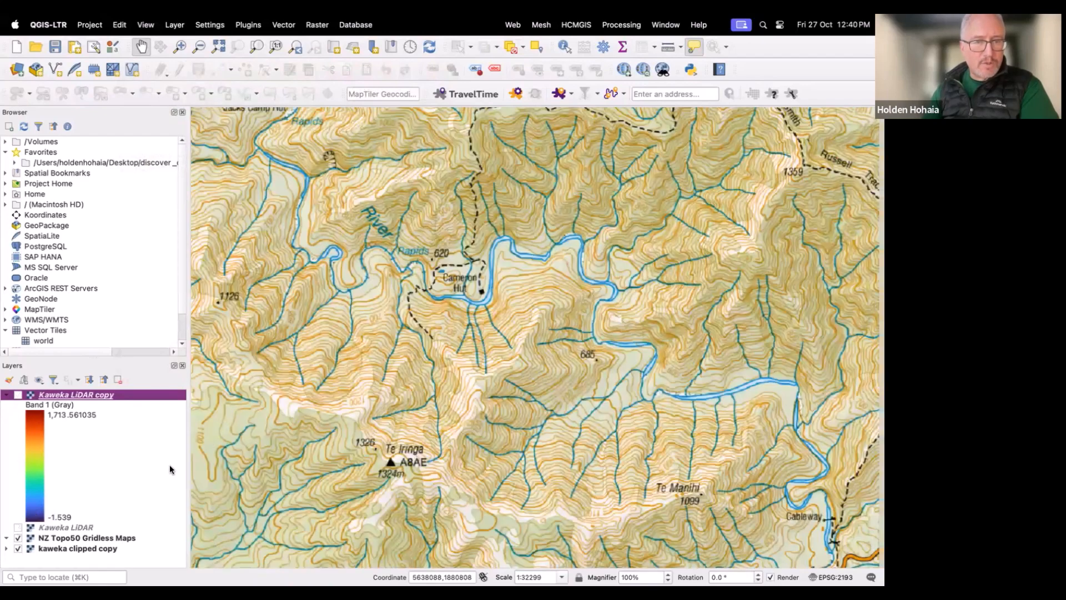
Step: Zoom out to the region and shrink and move the QGIS window to expose the desktop
scroll(282, 434, "down", 4)
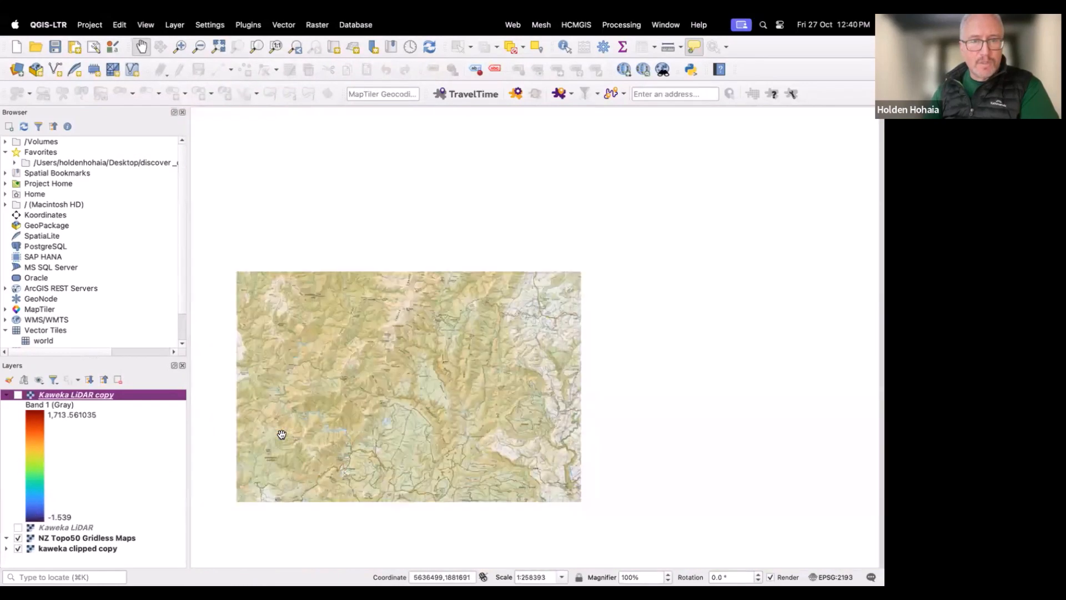
scroll(282, 434, "down", 1)
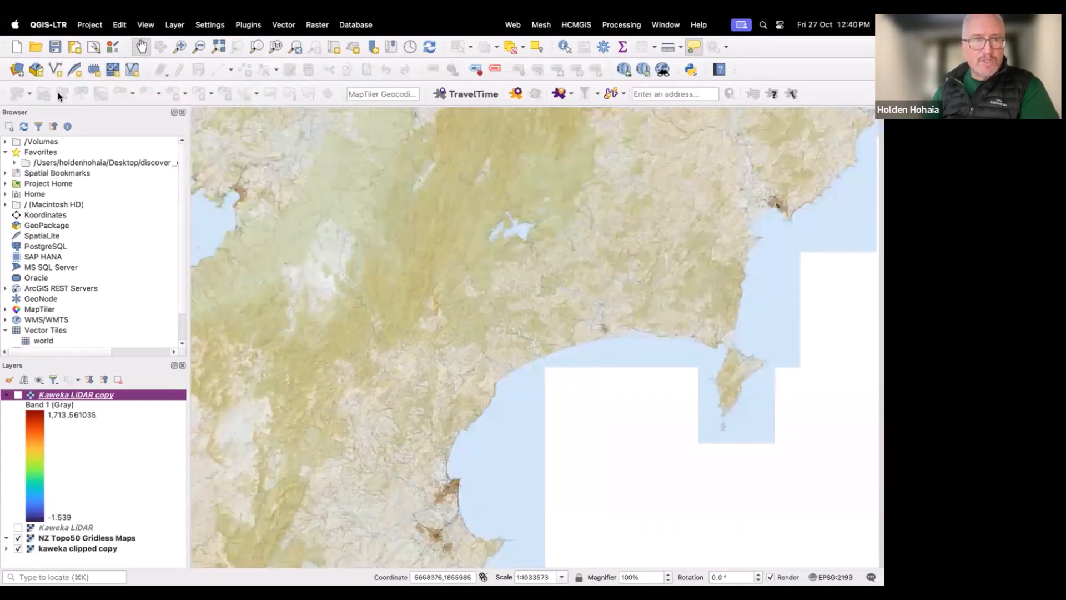
mouse_move(25, 32)
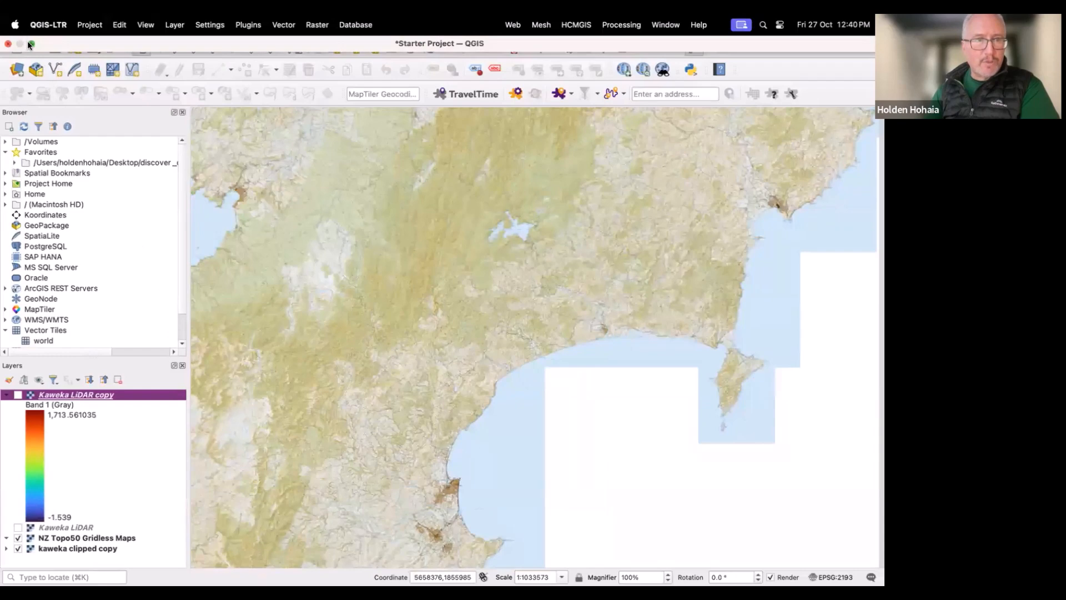
left_click(31, 44)
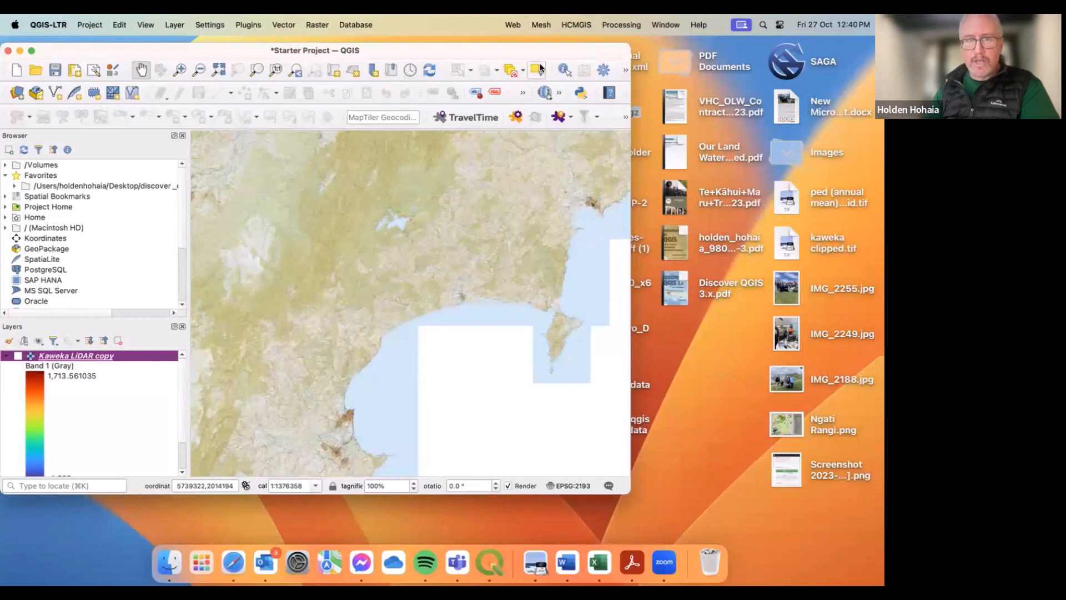
left_click_drag(551, 49, 424, 66)
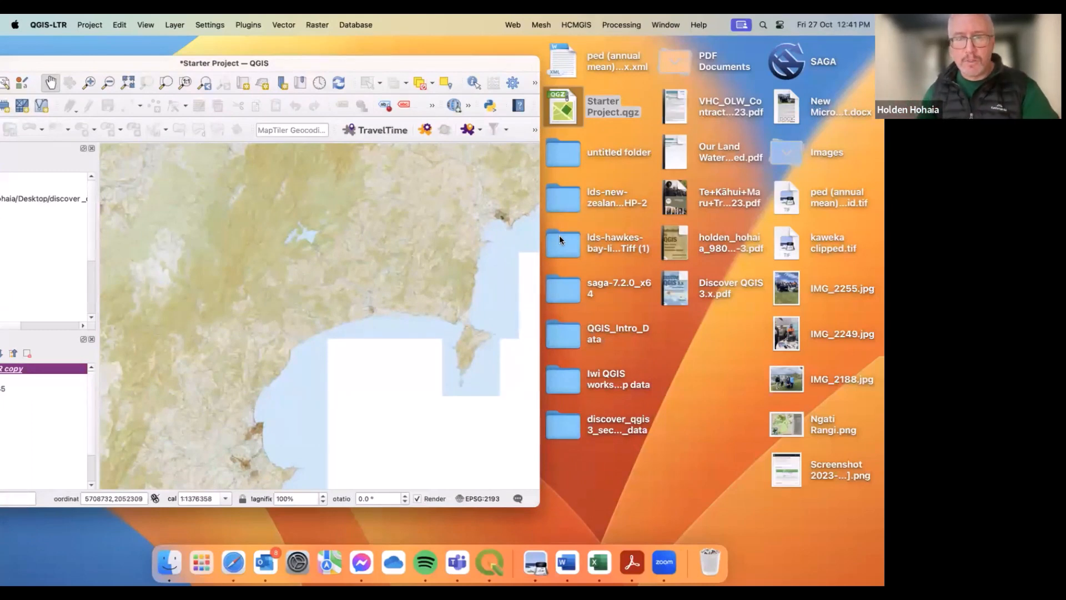
Step: Add the hawkes-bay-lidar-index-tiles-2020-2021.shp file from the downloaded folder to the map, then close the folder window
double_click(562, 205)
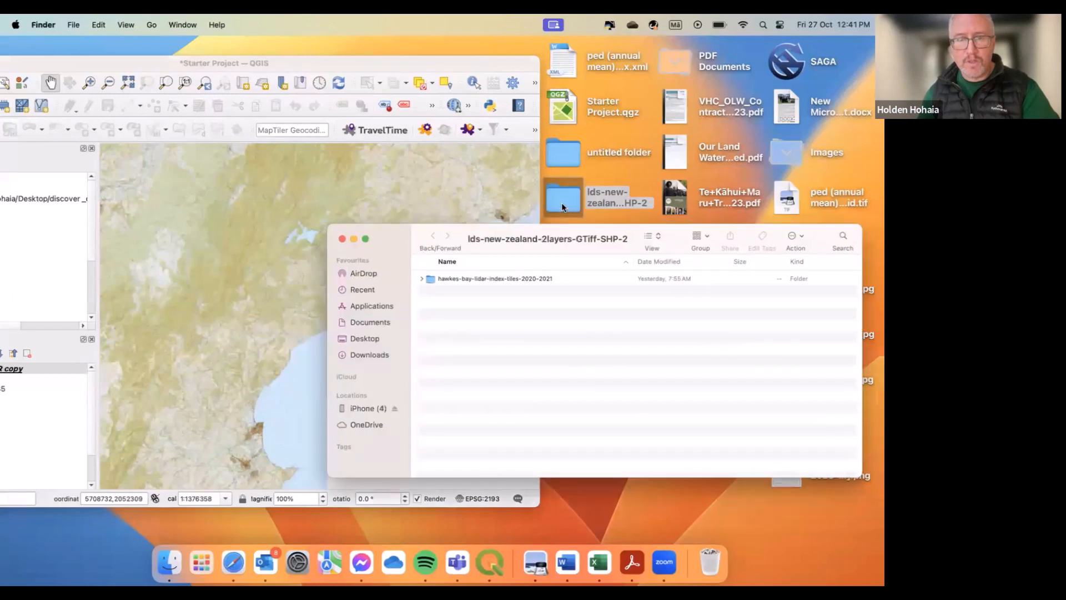
double_click(516, 279)
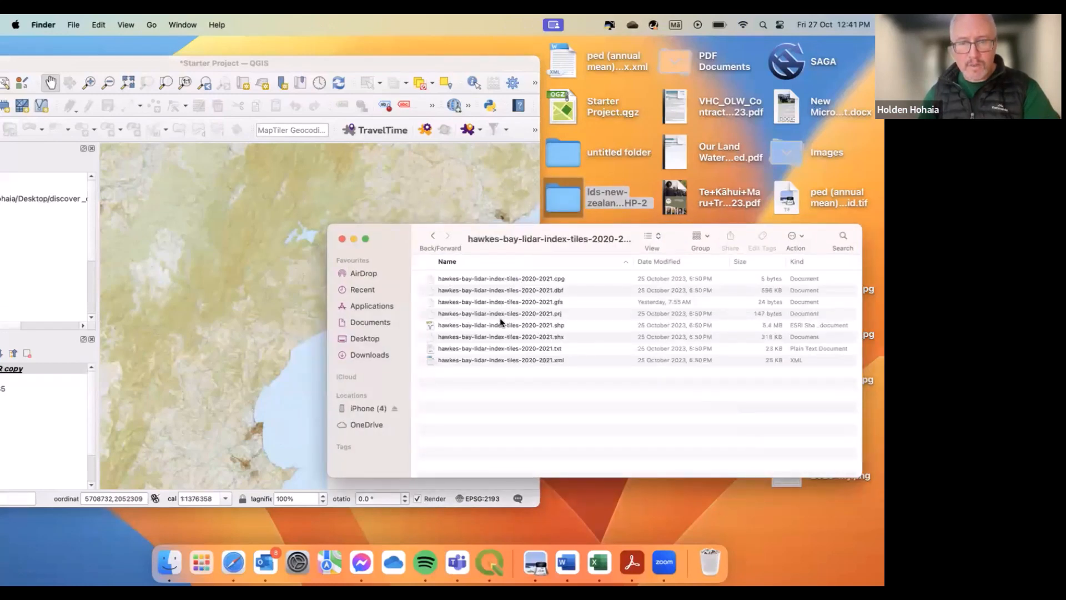
mouse_move(499, 322)
left_mouse_down()
mouse_move(377, 255)
mouse_move(275, 228)
left_mouse_up()
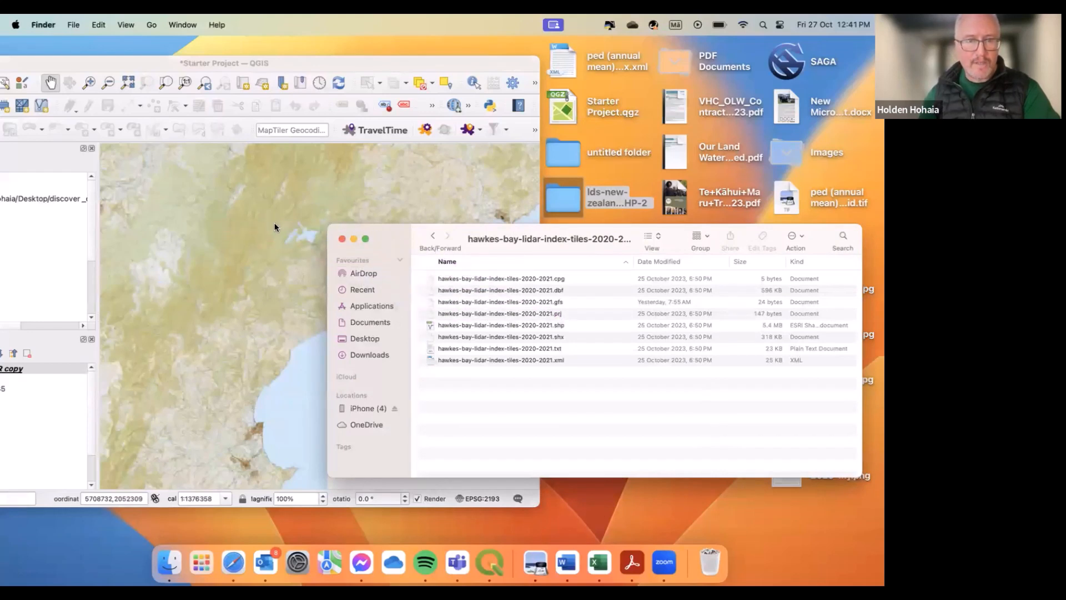
left_click(342, 237)
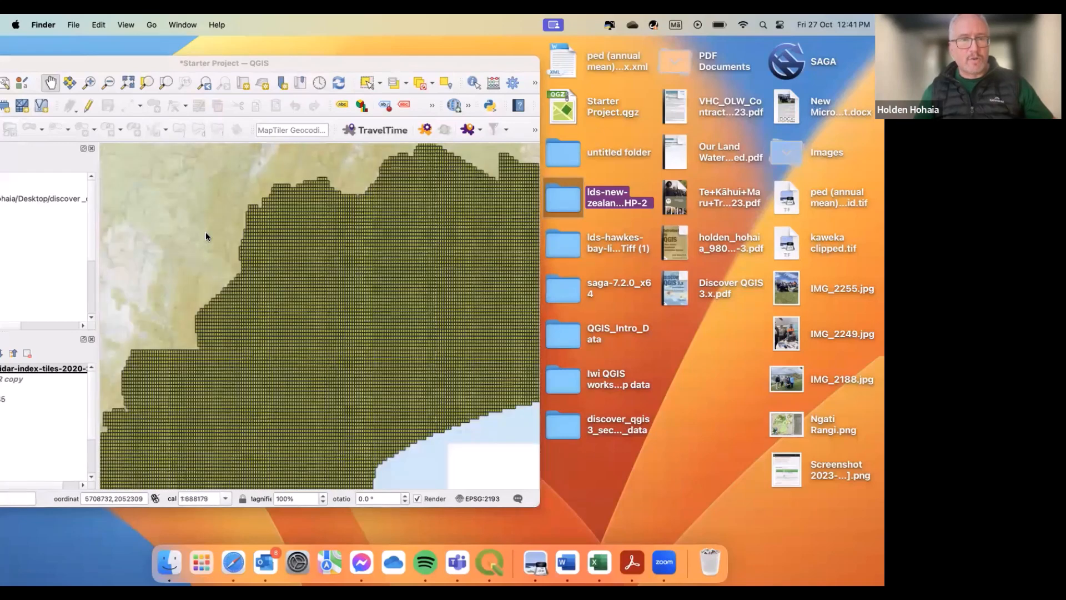
Step: Zoom and pan to examine the LiDAR index tile grid across Hawke's Bay
scroll(205, 236, "down", 1)
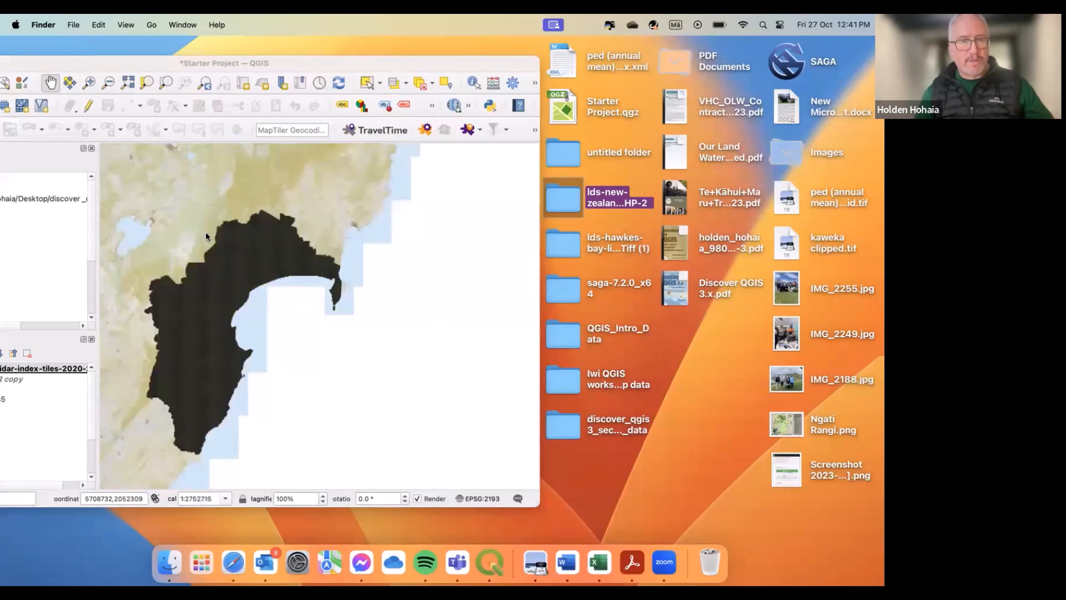
left_click(52, 85)
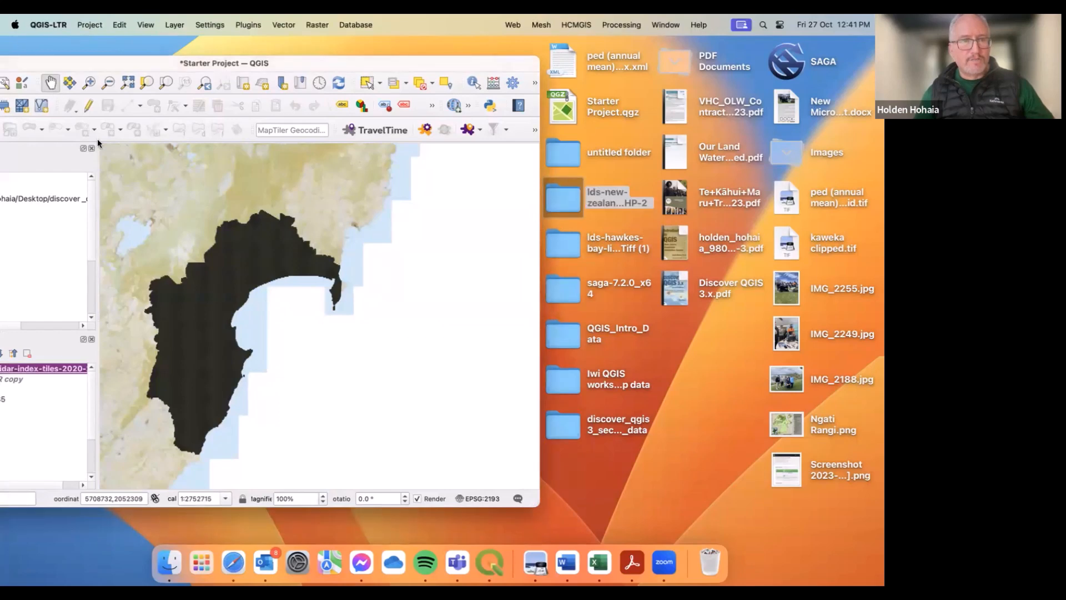
left_click_drag(126, 171, 210, 167)
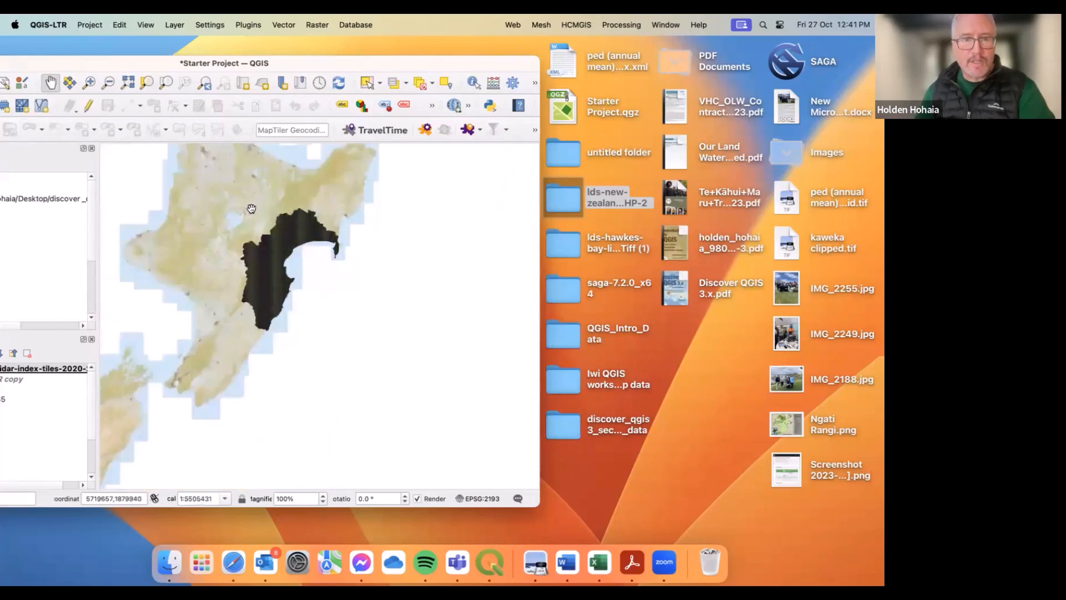
scroll(252, 209, "up", 1)
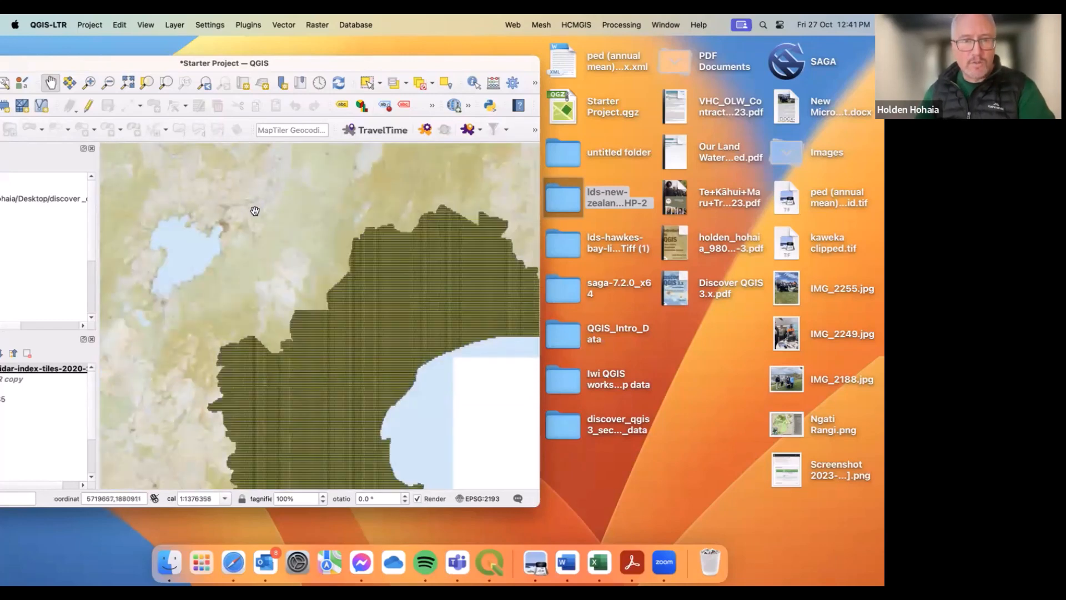
left_click_drag(261, 239, 250, 174)
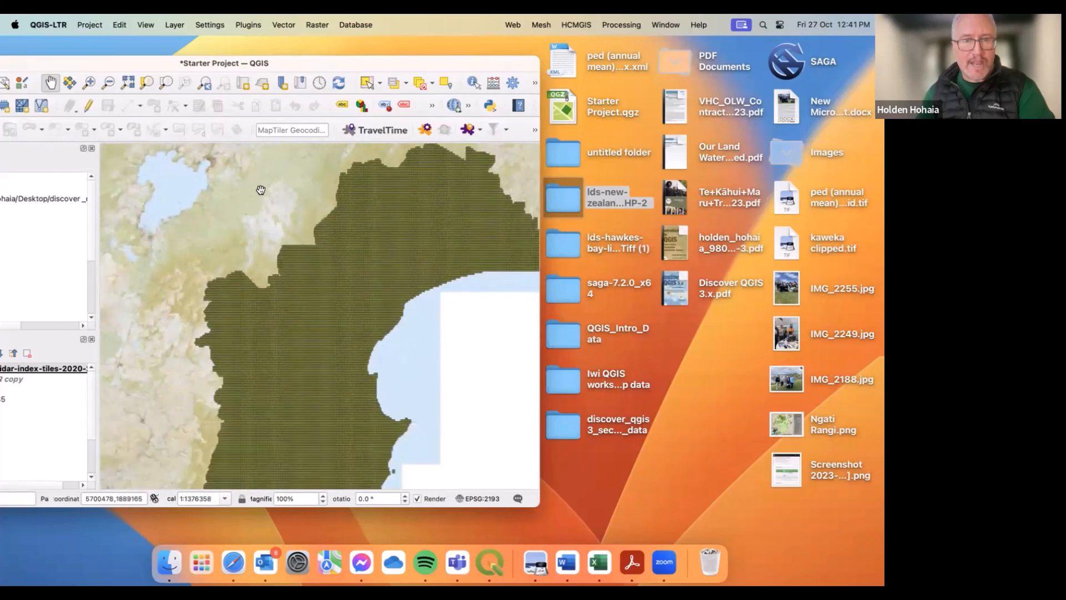
scroll(266, 204, "up", 1)
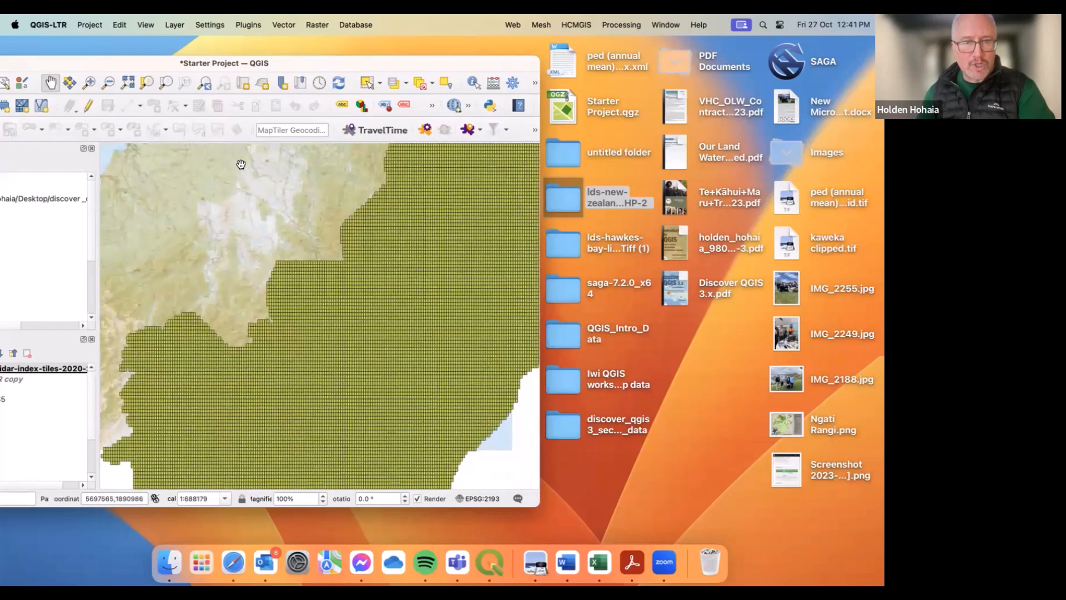
left_click_drag(259, 207, 228, 143)
scroll(248, 178, "up", 1)
left_click_drag(234, 185, 228, 153)
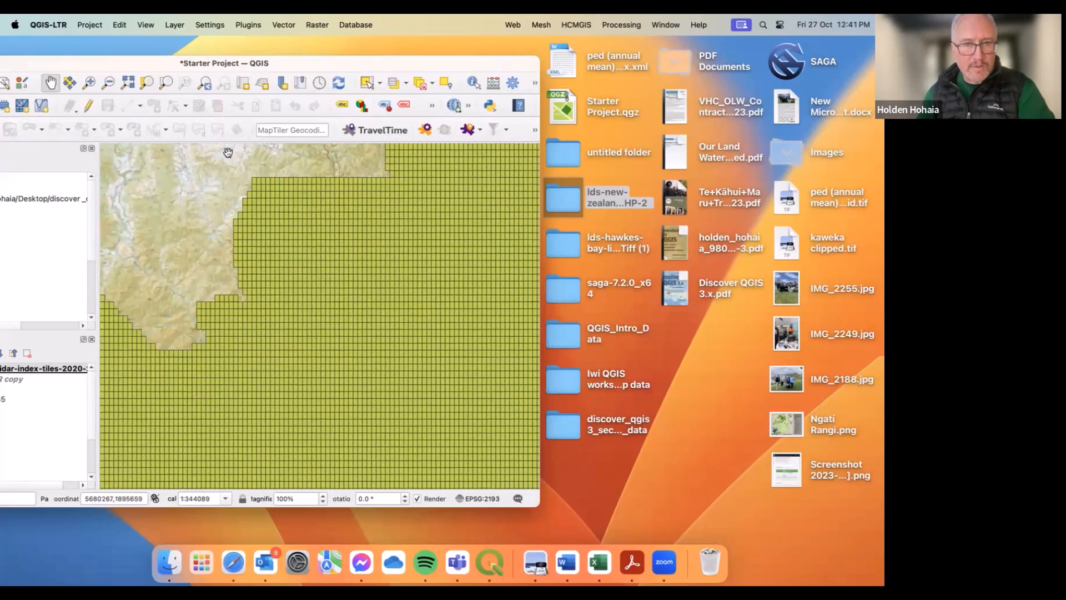
Step: Zoom in on the LiDAR index tile grid and maximize the QGIS window
scroll(230, 176, "up", 1)
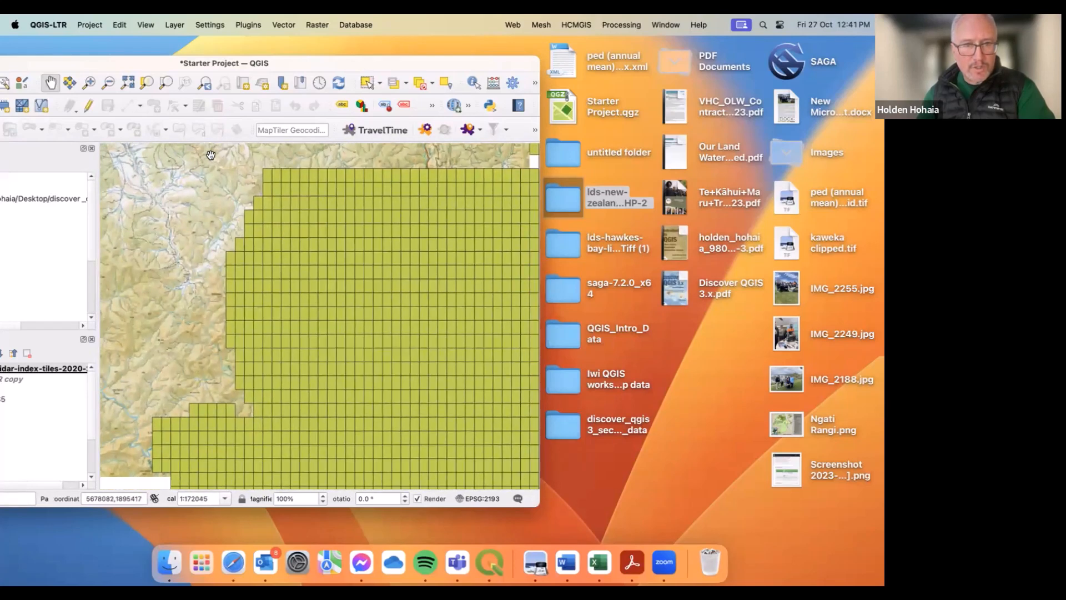
scroll(216, 169, "up", 1)
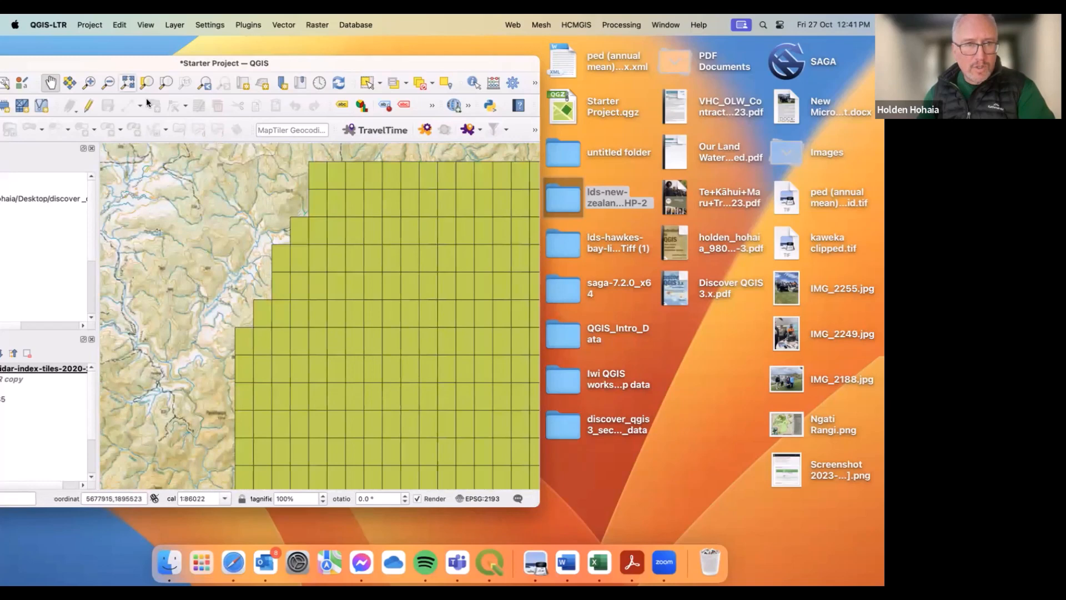
left_click_drag(81, 66, 220, 81)
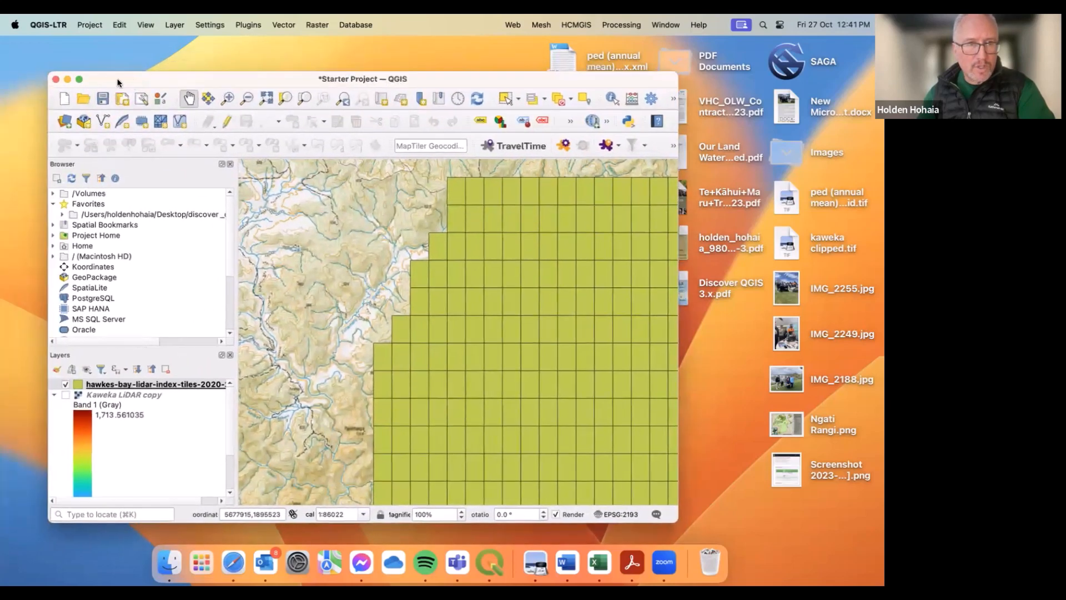
left_click(79, 81)
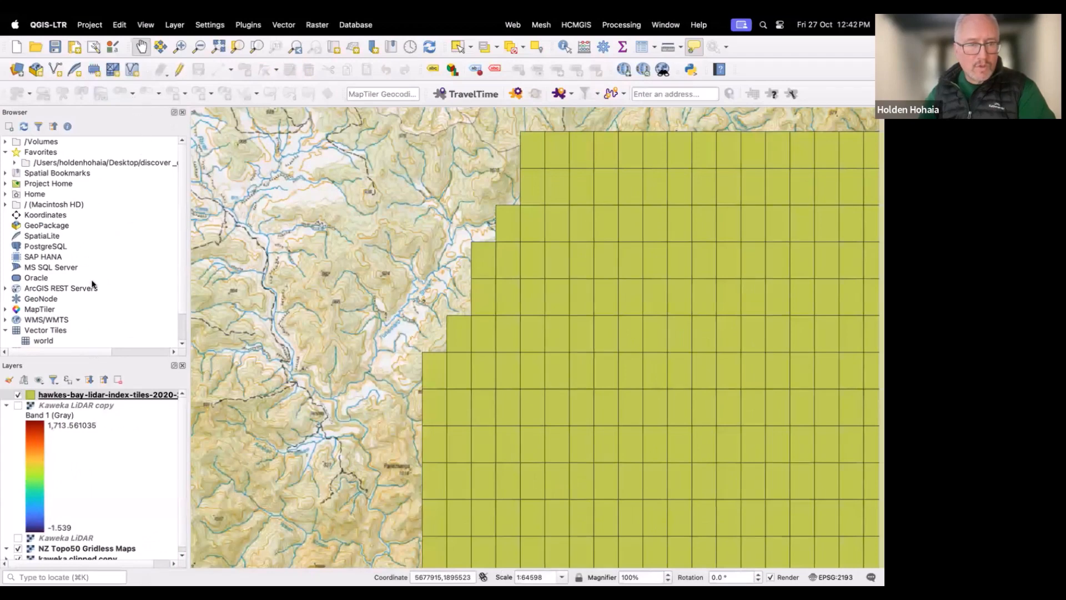
Step: Turn on labels for the hawkes-bay-lidar-index-tiles layer and zoom in to read the tile names
right_click(88, 397)
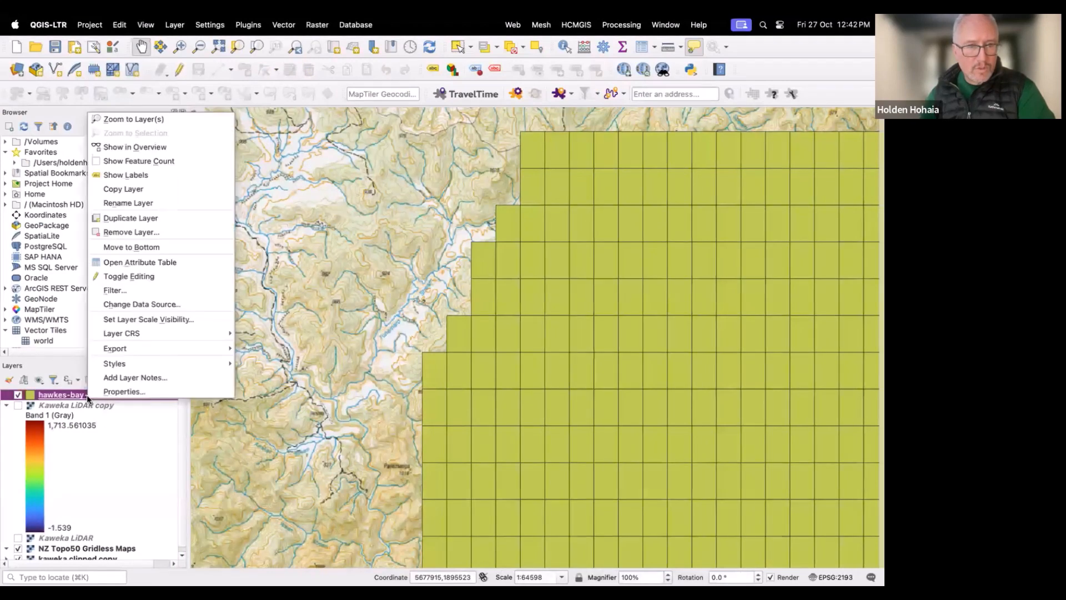
left_click(123, 176)
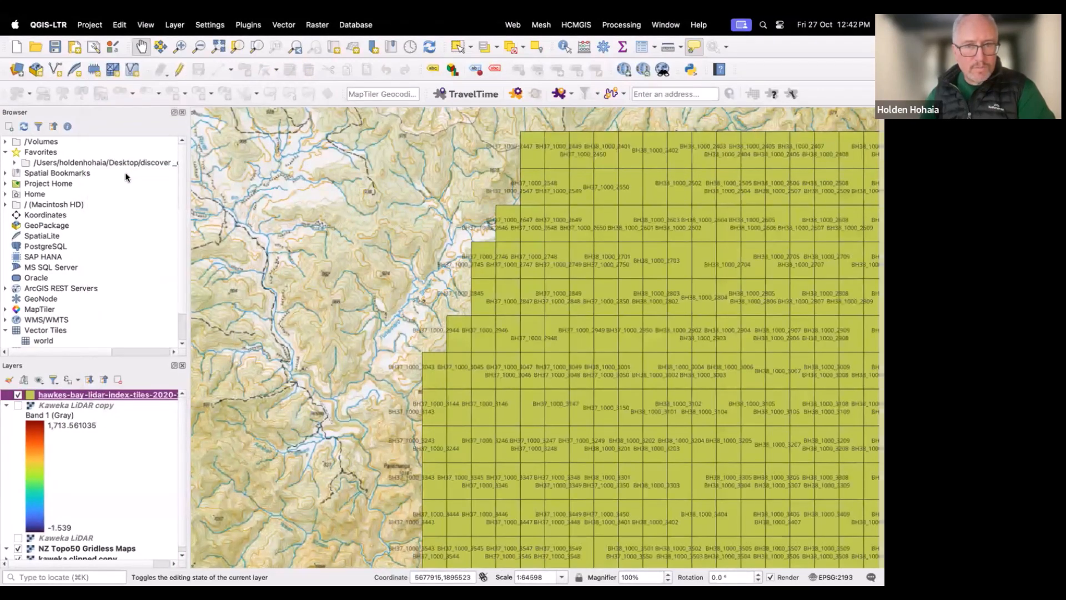
scroll(477, 335, "up", 3)
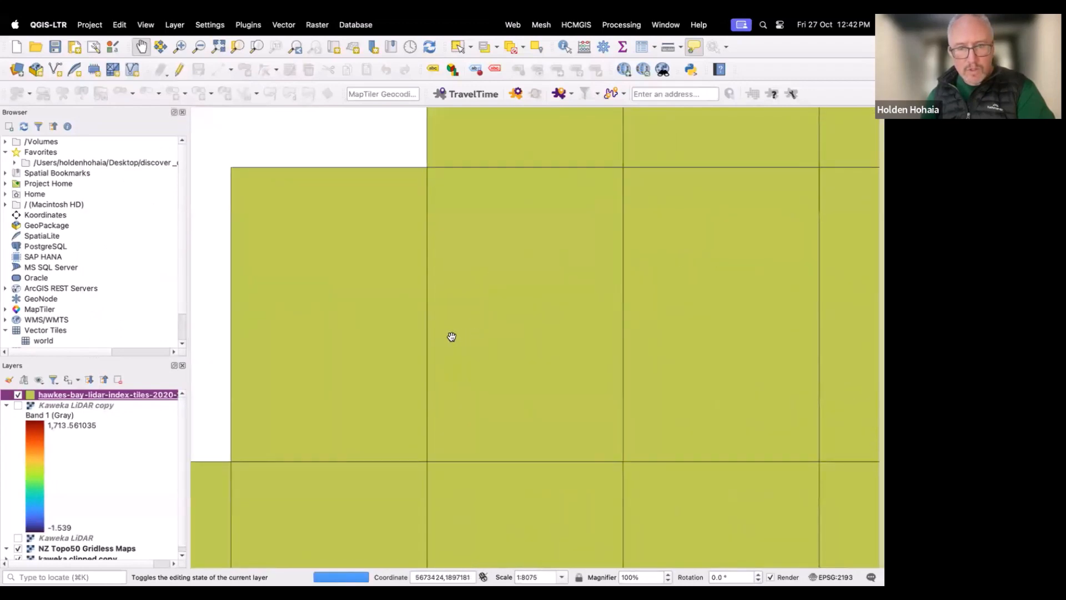
mouse_move(451, 337)
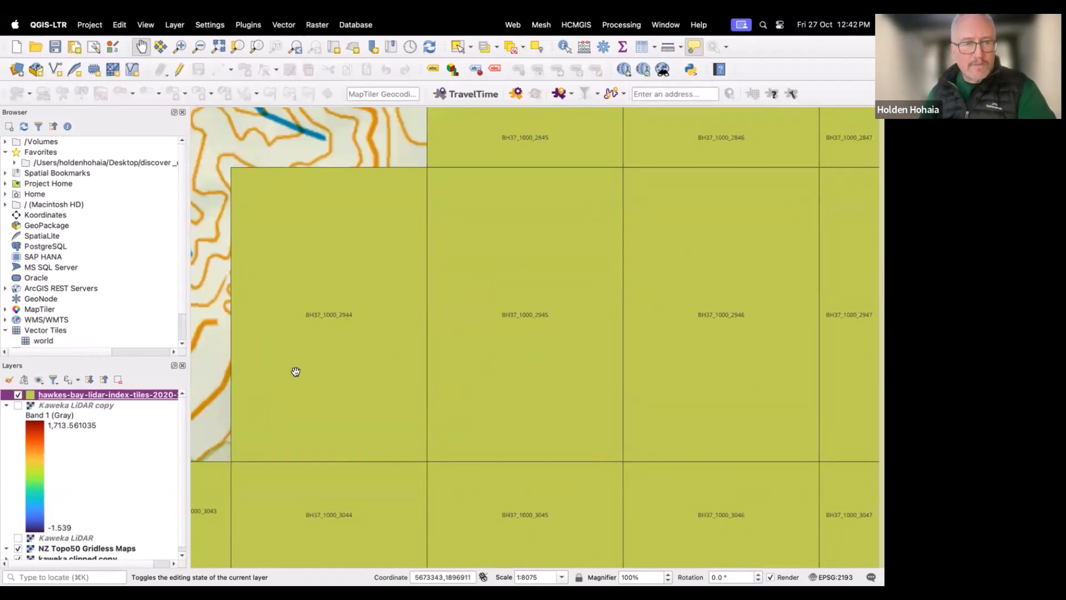
Step: Set the tile label text opacity to 40% in the layer's properties
right_click(100, 396)
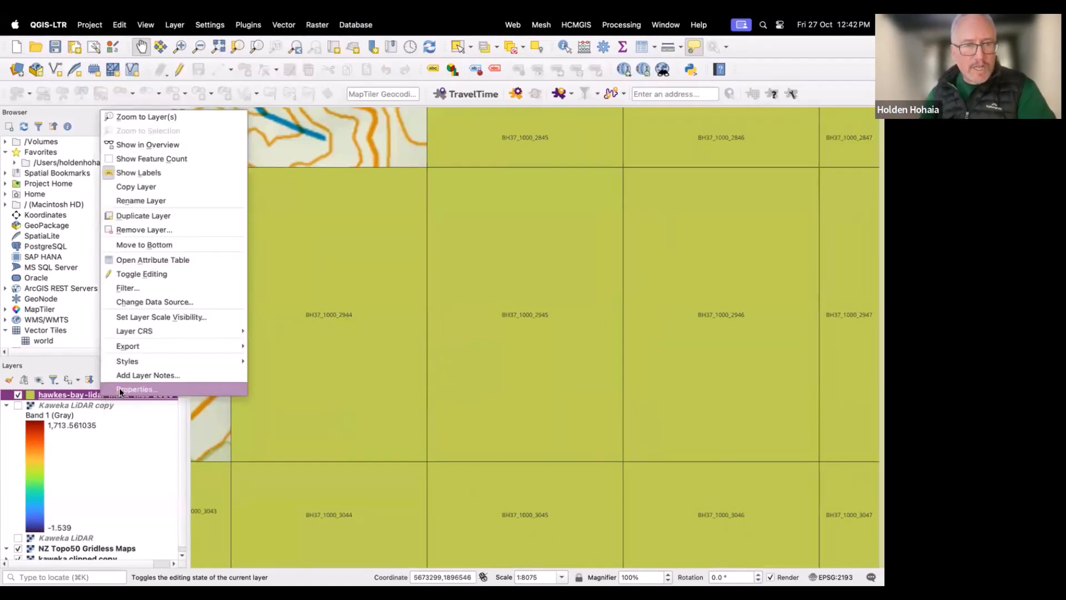
left_click(165, 384)
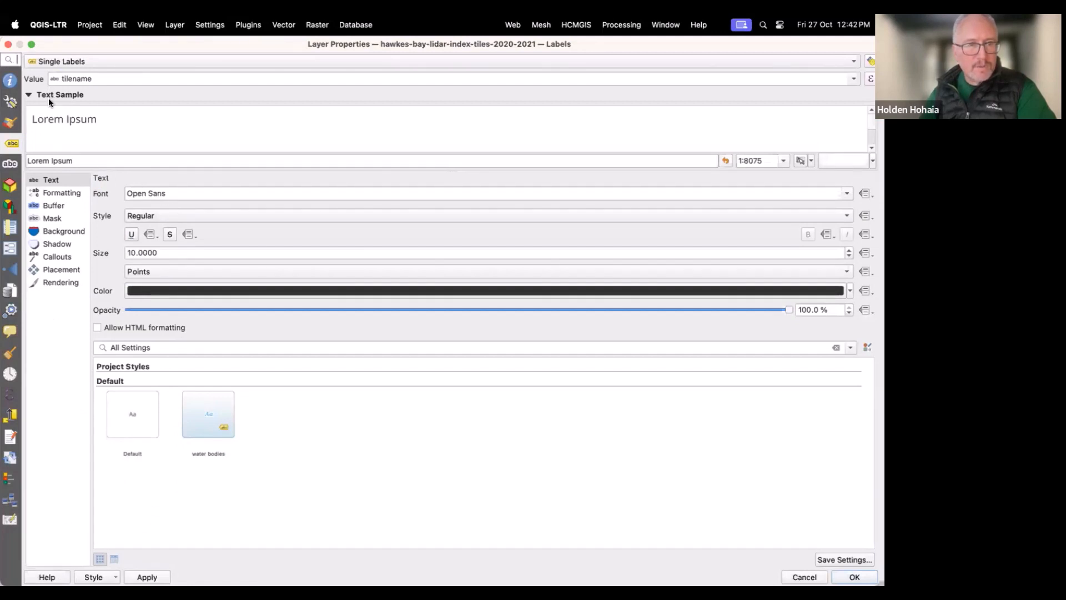
scroll(242, 308, "down", 10)
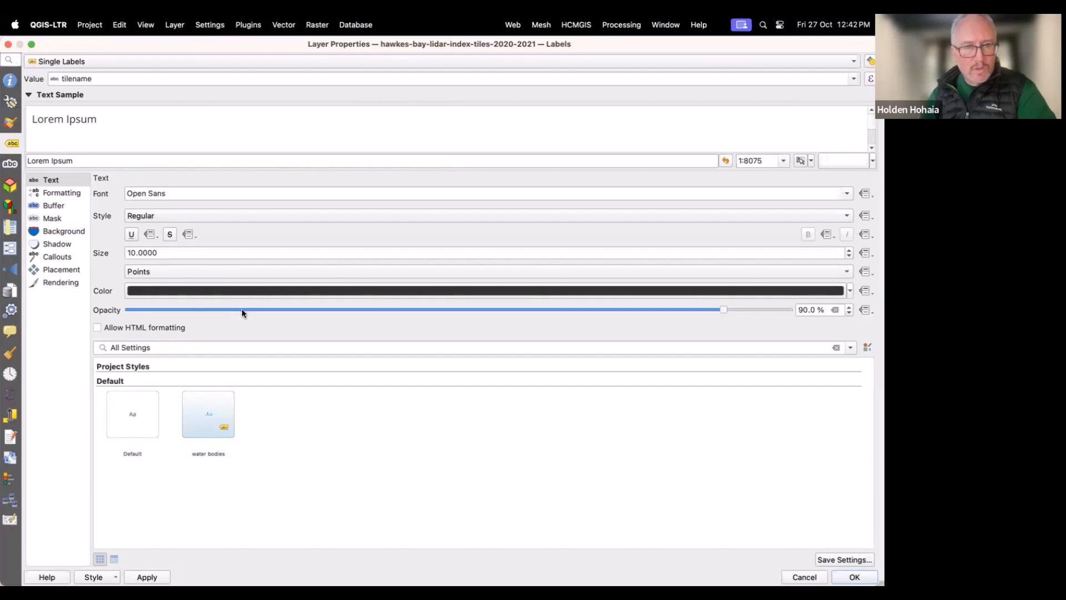
scroll(241, 309, "down", 2)
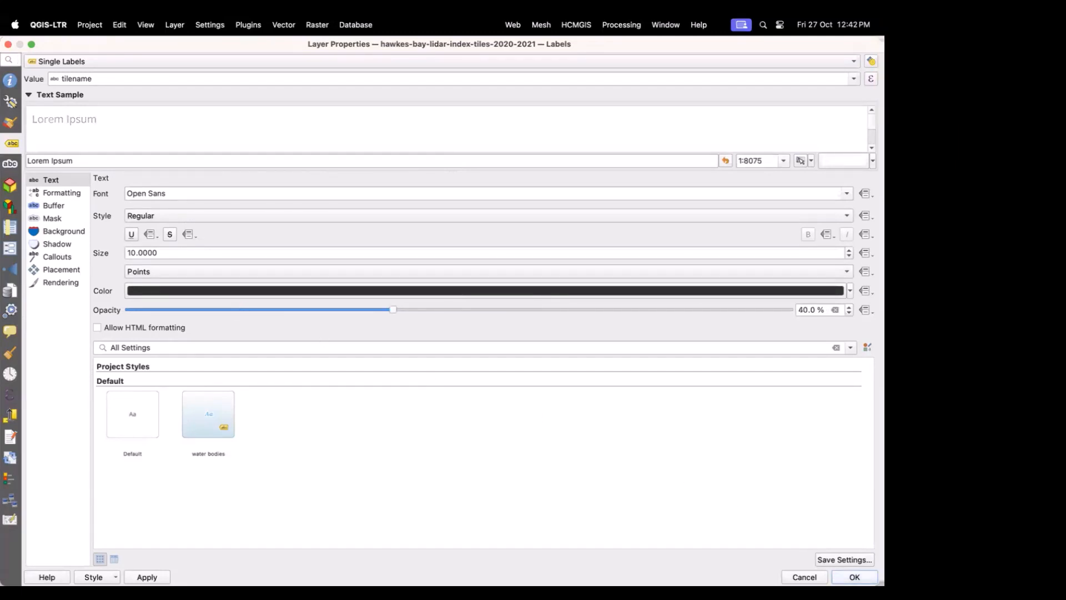
left_click(835, 576)
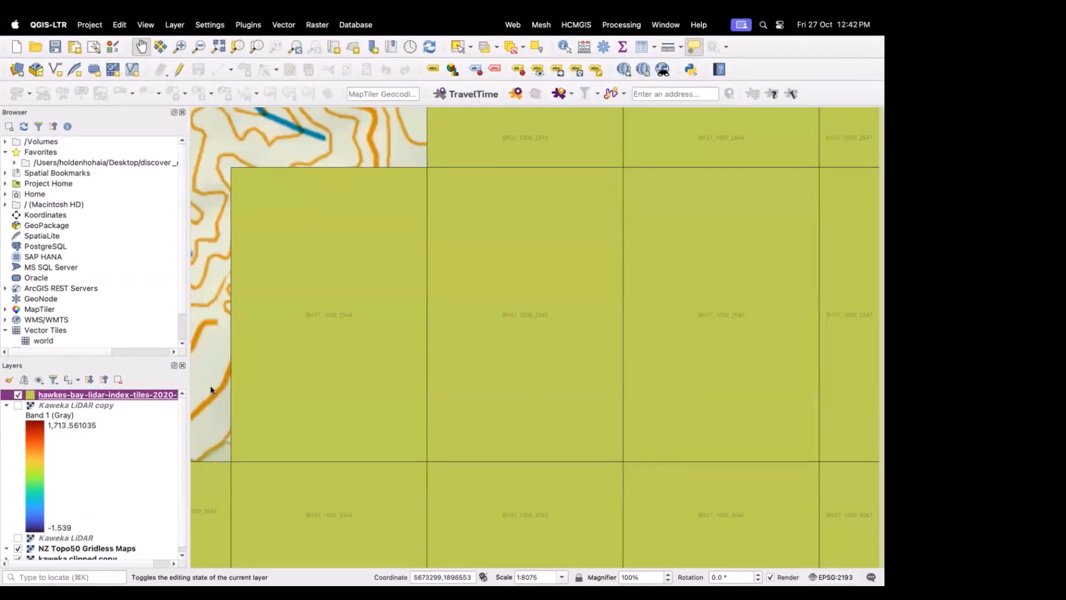
Step: Set the index tile layer's fill symbol opacity to 40%
right_click(142, 396)
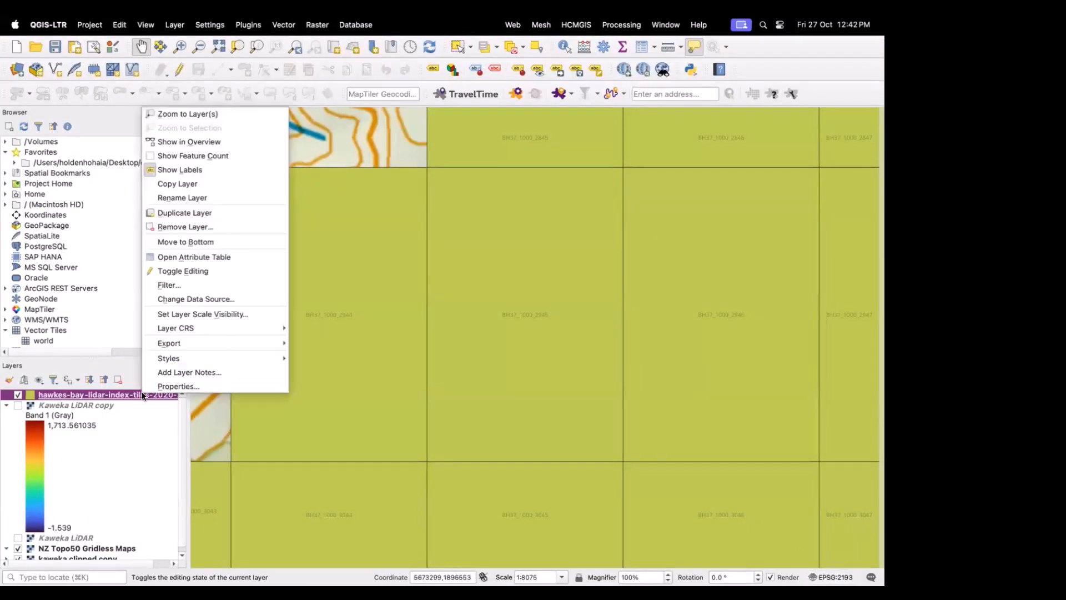
left_click(178, 387)
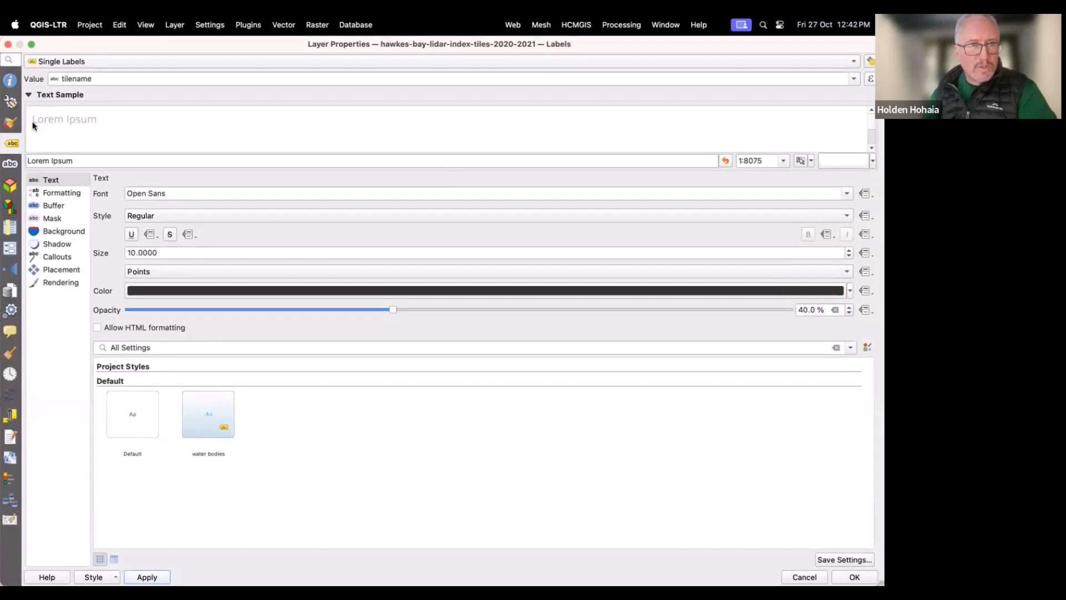
left_click(12, 124)
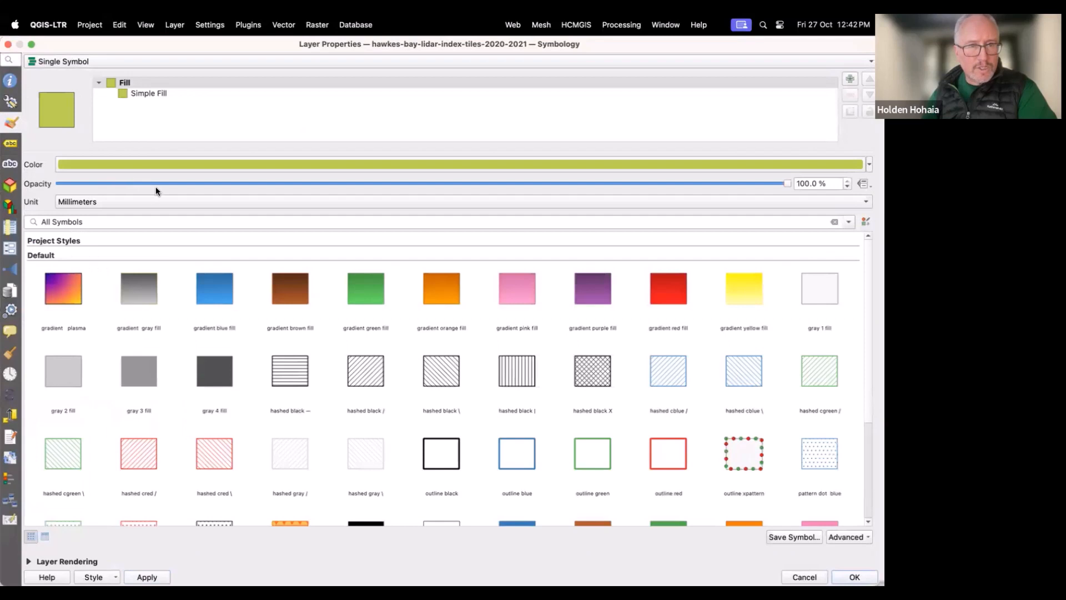
scroll(156, 183, "down", 12)
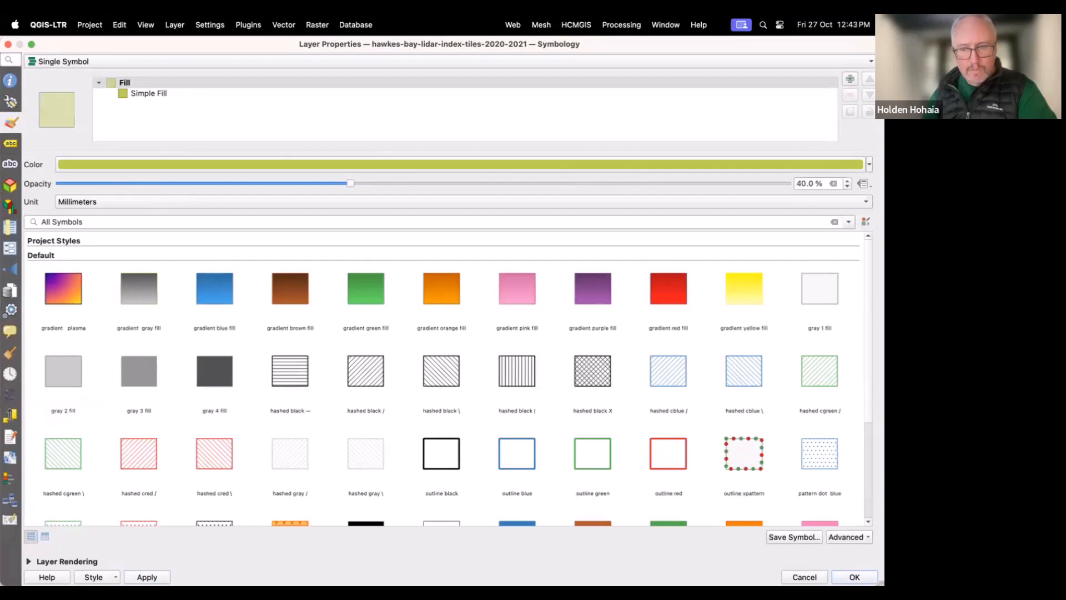
left_click(855, 577)
Step: Raise the index tile label text opacity to 90% in the layer's properties
scroll(564, 420, "up", 1)
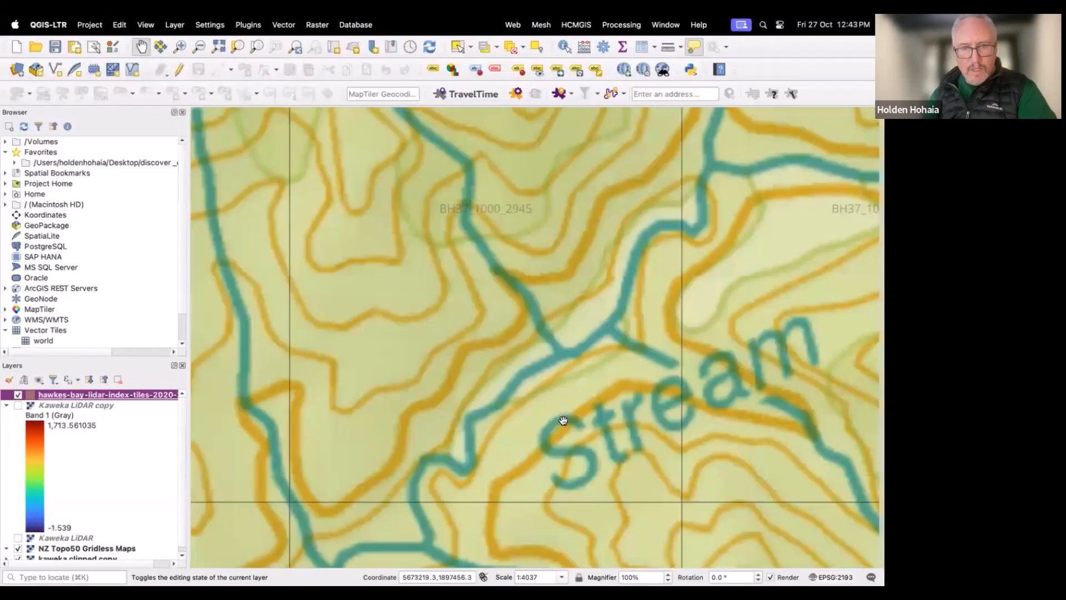
scroll(563, 421, "down", 1)
scroll(563, 420, "down", 1)
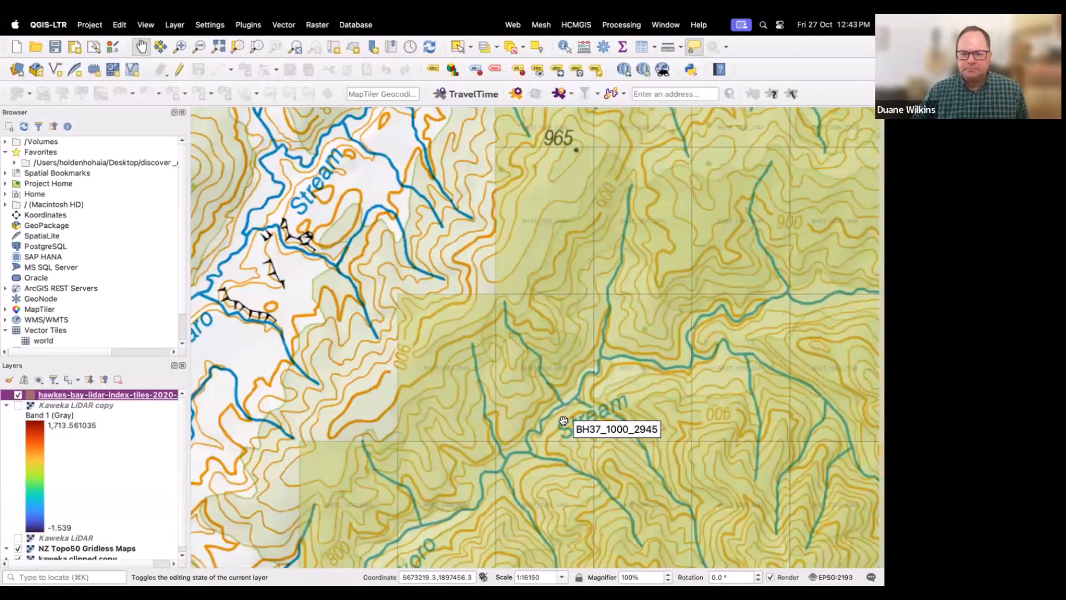
scroll(566, 420, "down", 1)
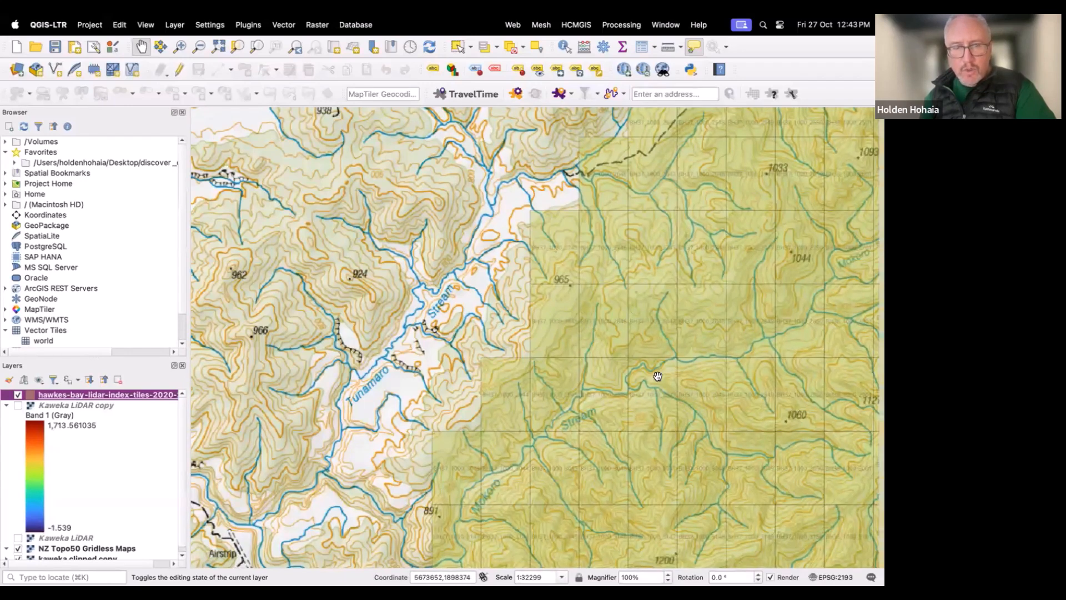
right_click(131, 394)
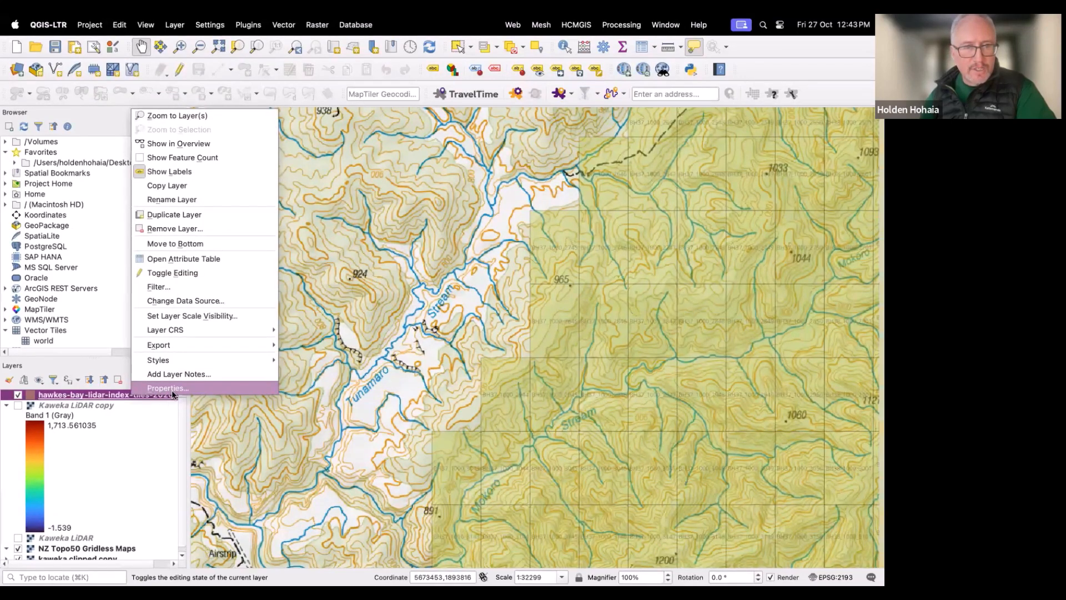
left_click(171, 391)
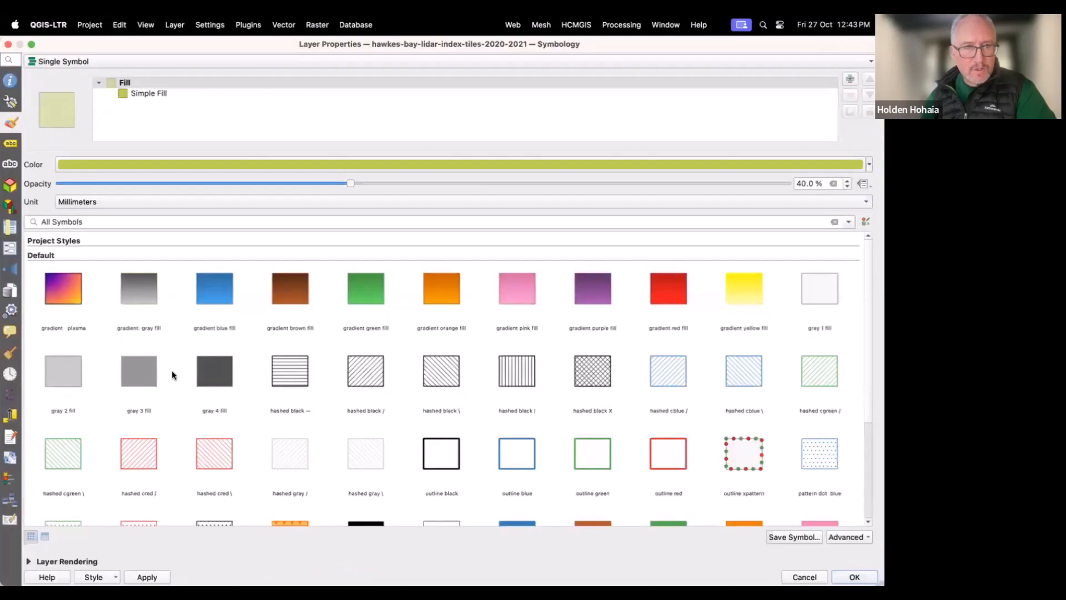
left_click(10, 146)
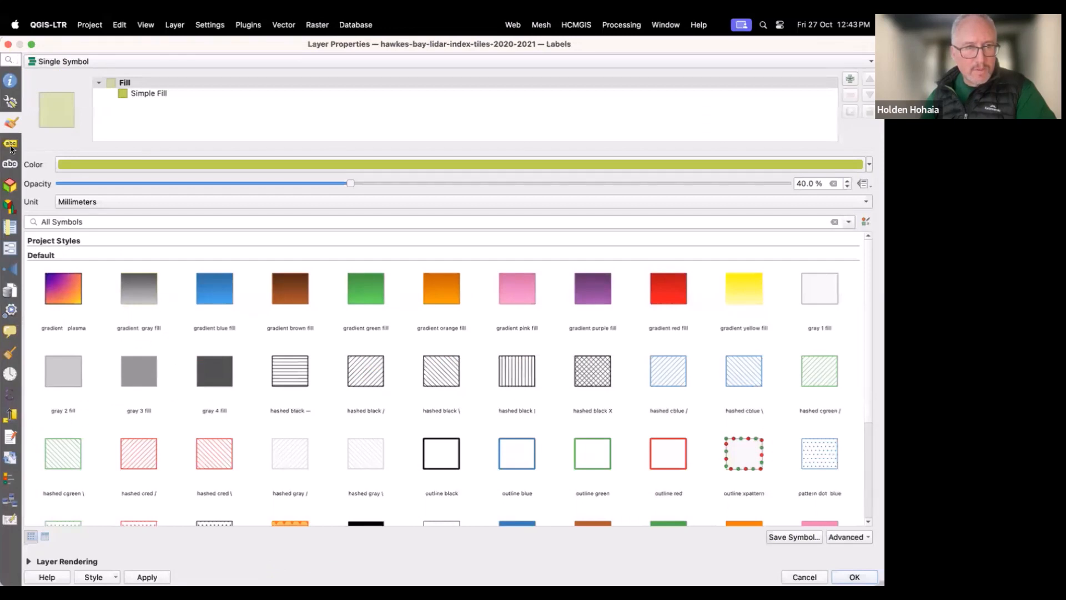
left_click(699, 312)
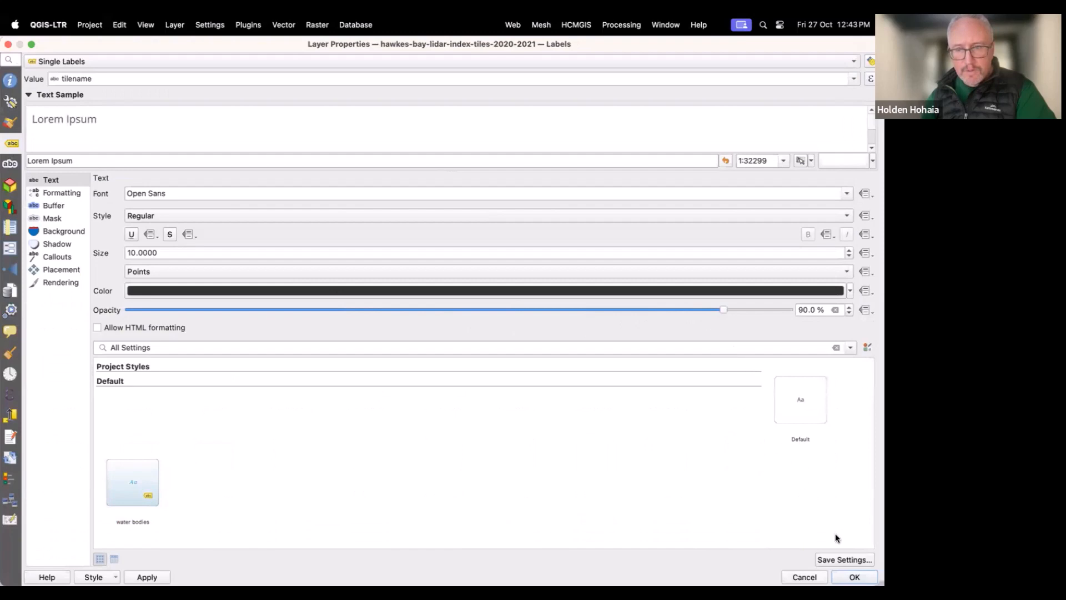
key("Return")
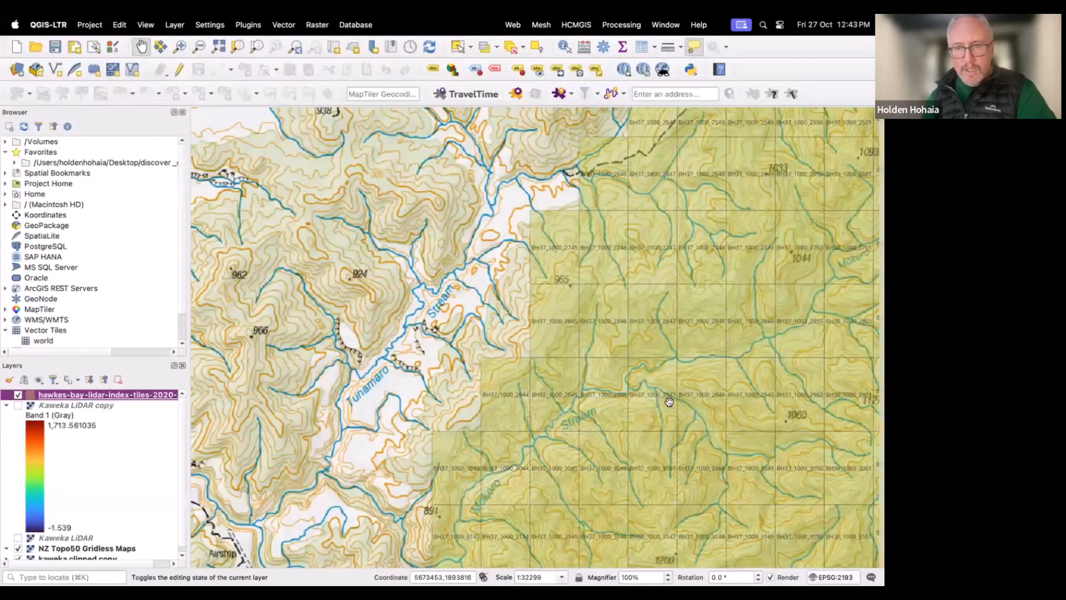
Step: Hide the hawkes-bay-lidar-index-tiles layer
scroll(632, 377, "up", 1)
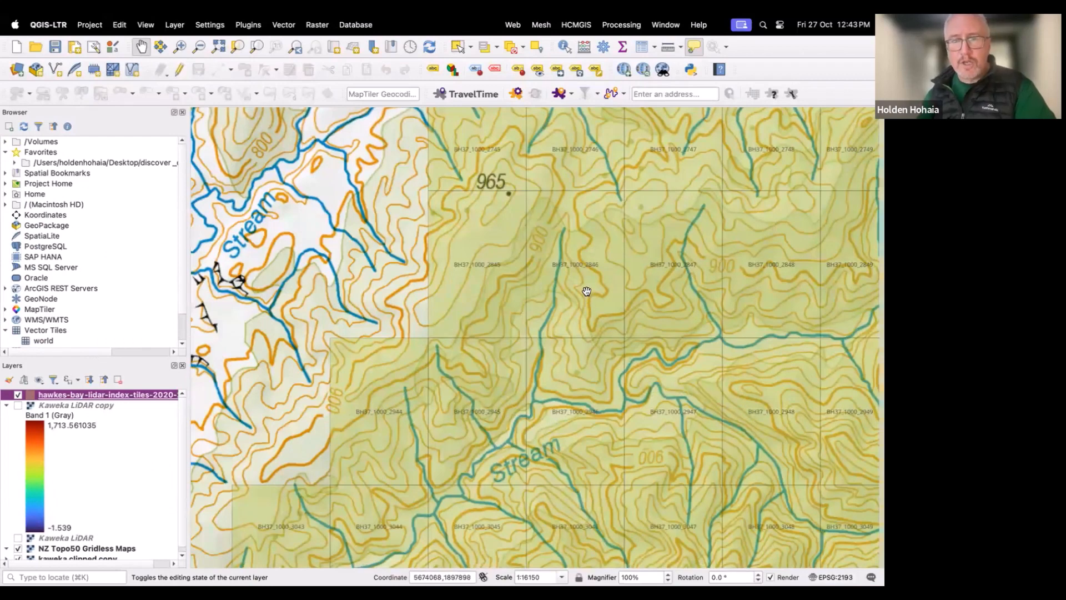
mouse_move(586, 291)
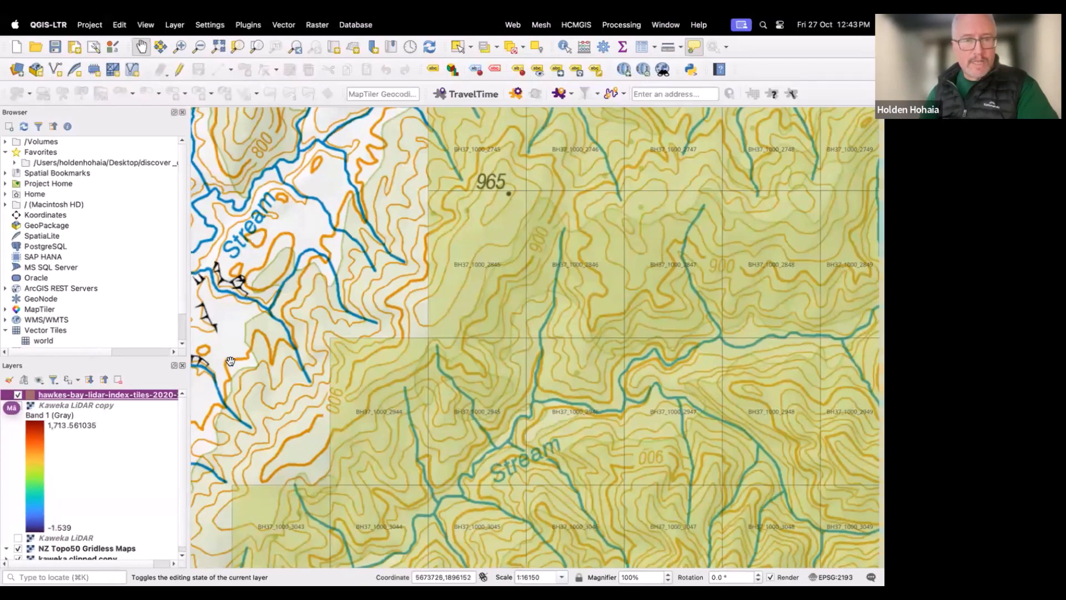
scroll(236, 359, "up", 1)
scroll(235, 359, "down", 1)
scroll(235, 359, "down", 2)
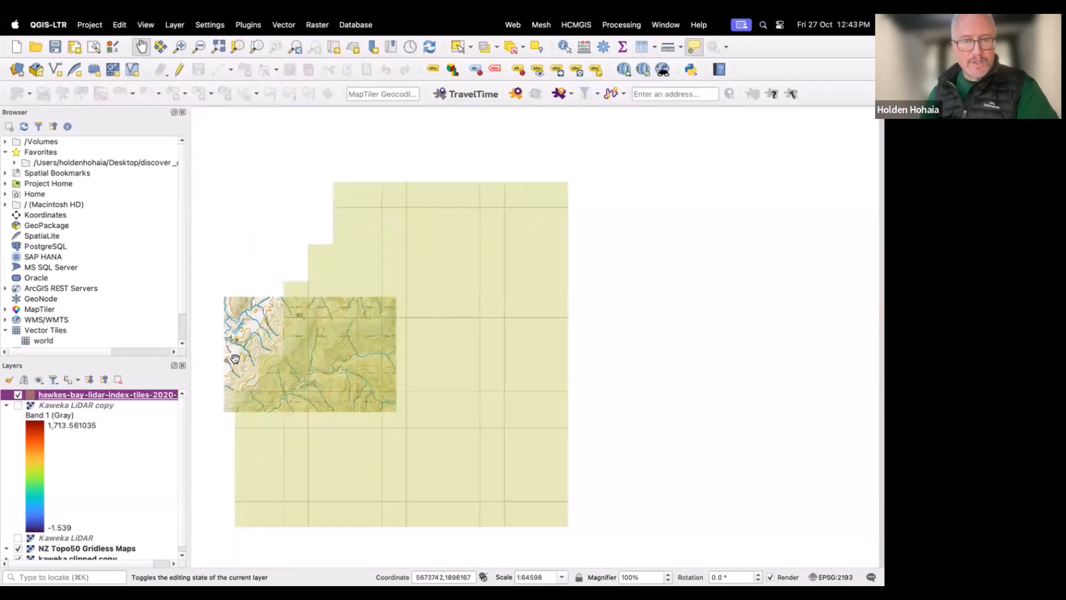
left_click(18, 395)
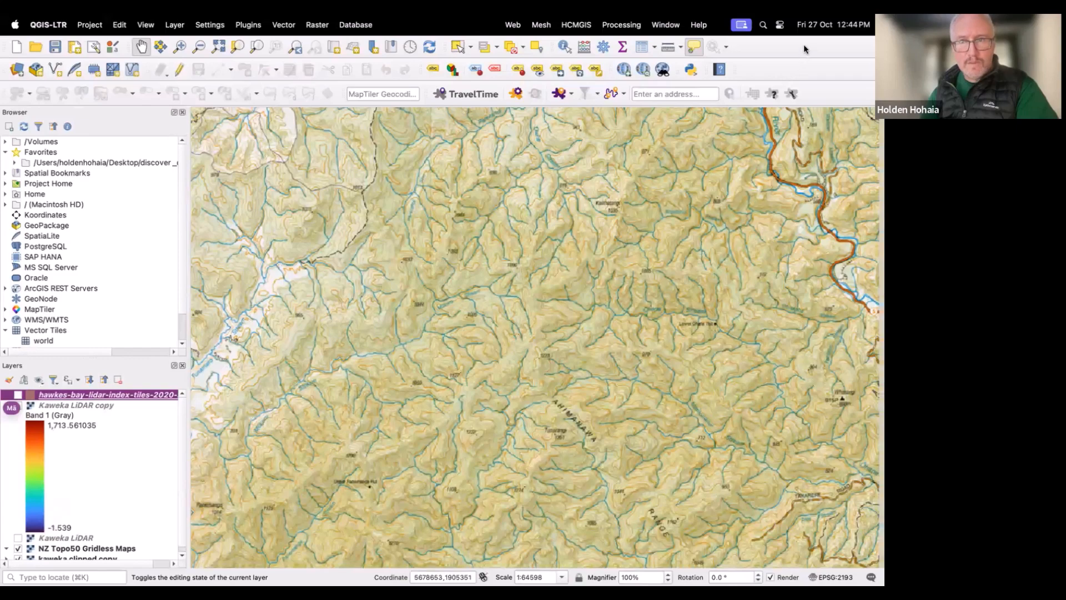
Step: Shrink and move the QGIS window, then open and close the untitled desktop folder of DEM tiles
mouse_move(20, 36)
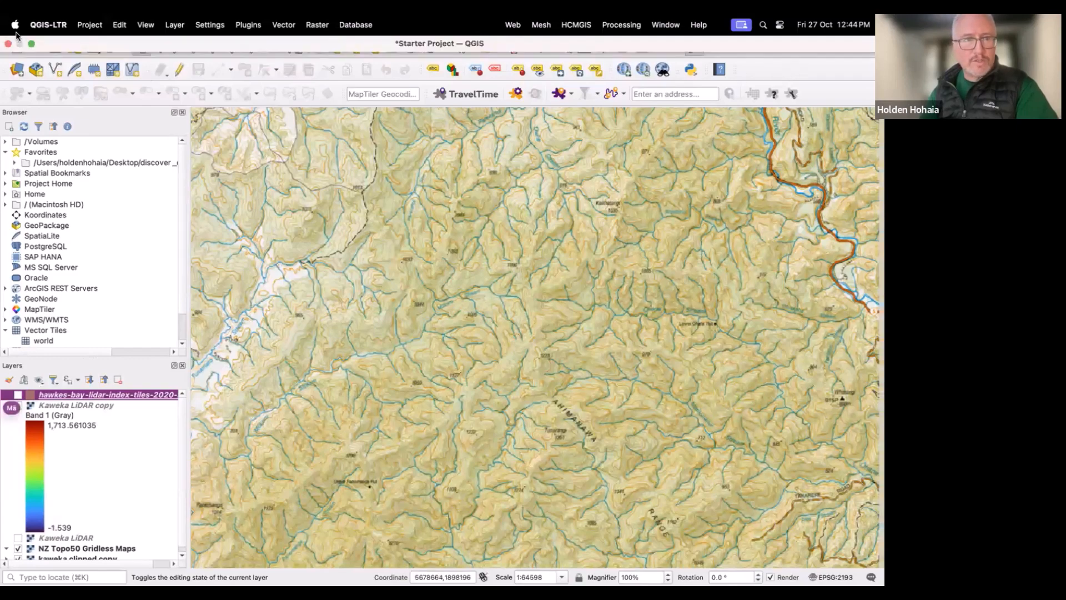
left_click(31, 45)
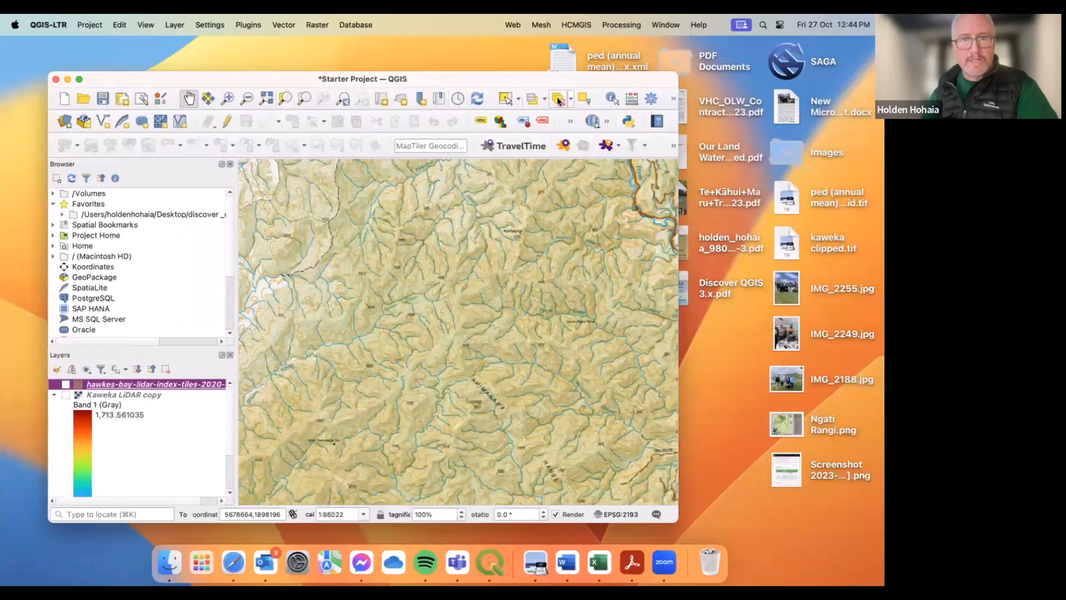
left_click_drag(574, 83, 508, 97)
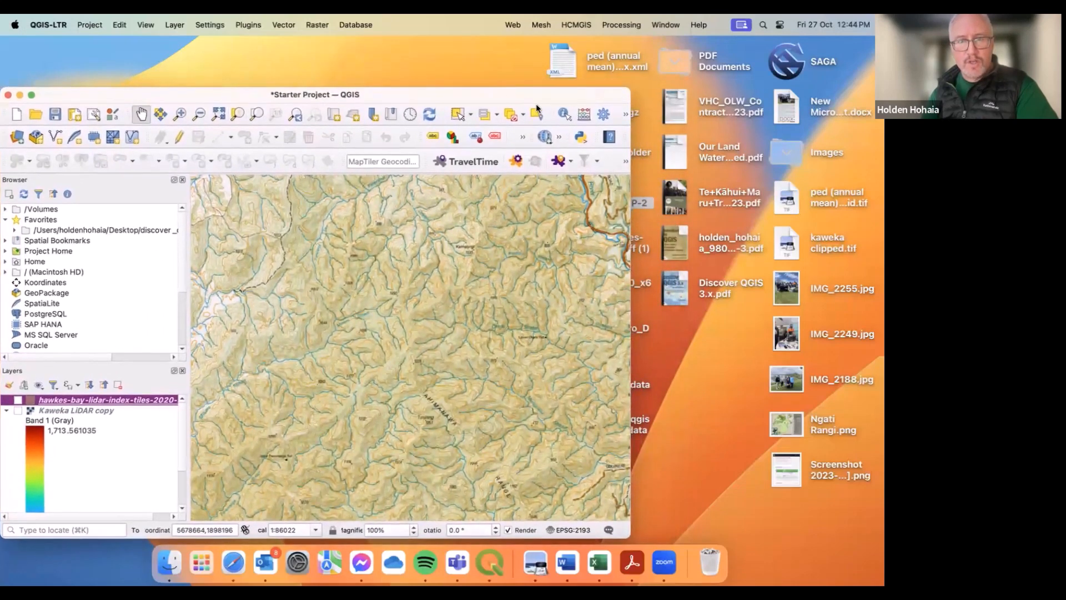
left_click_drag(631, 144, 568, 146)
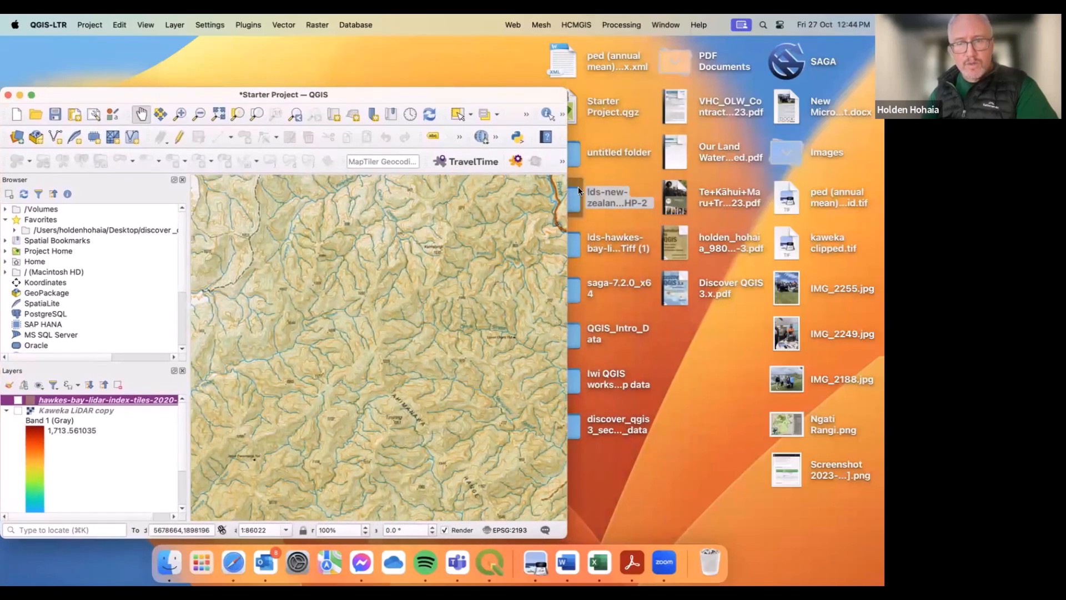
double_click(582, 157)
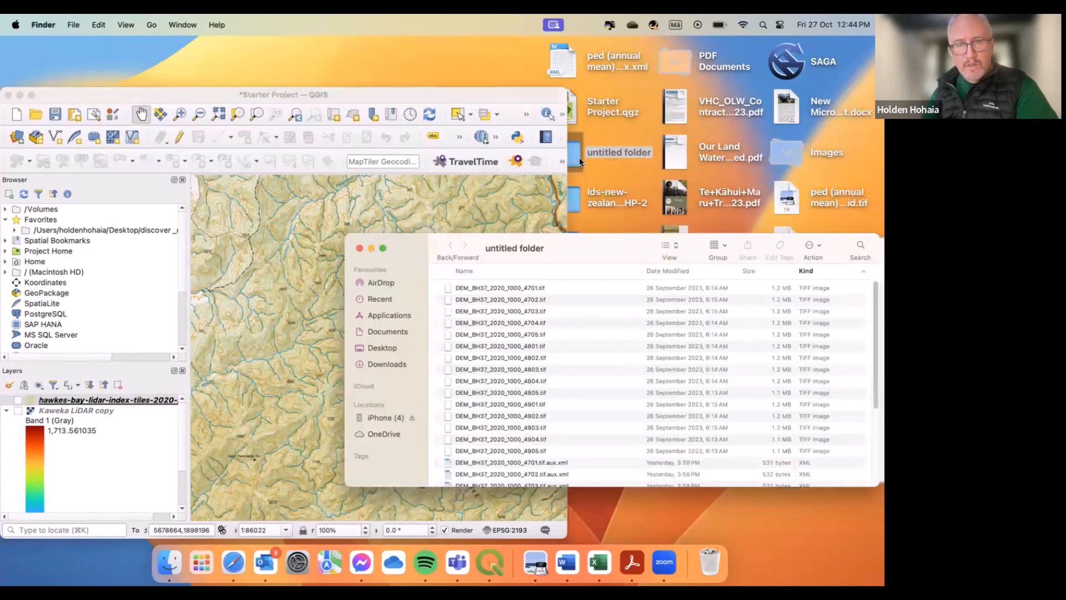
left_click(359, 249)
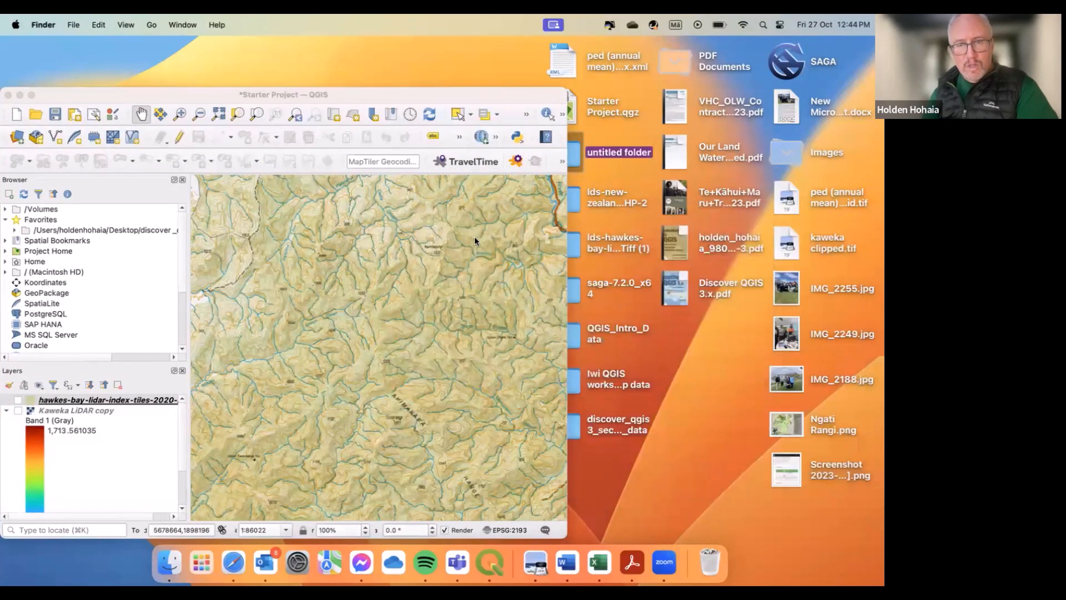
Step: Open the lds-hawkes-bay-lidar-1m-dem-2020-2021-GTiff (1) folder, sort its files by kind to examine the TIFF tiles, then close it
double_click(576, 251)
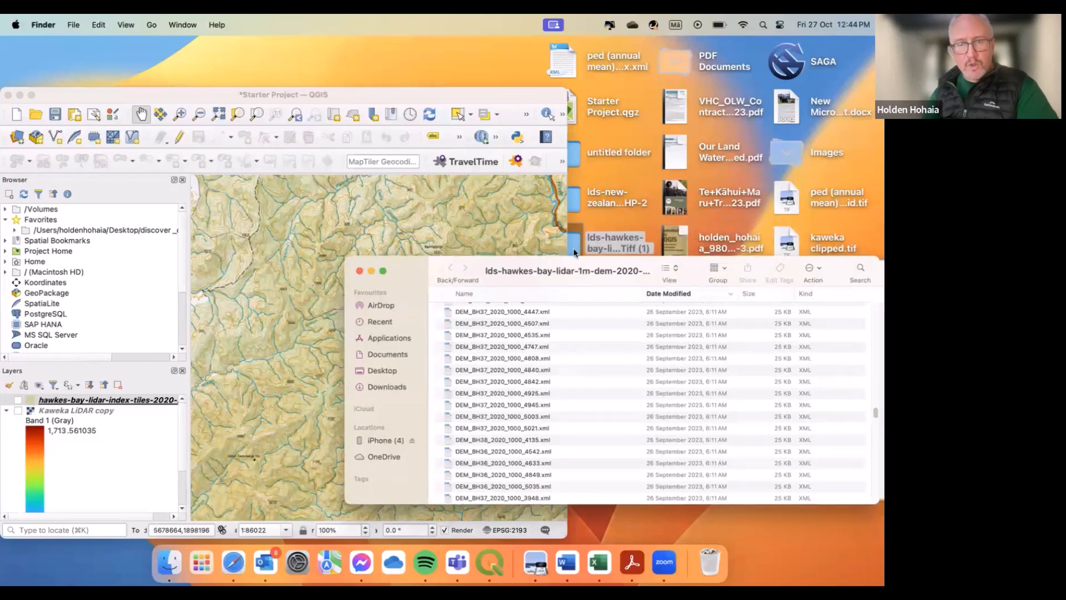
left_click_drag(561, 273, 553, 162)
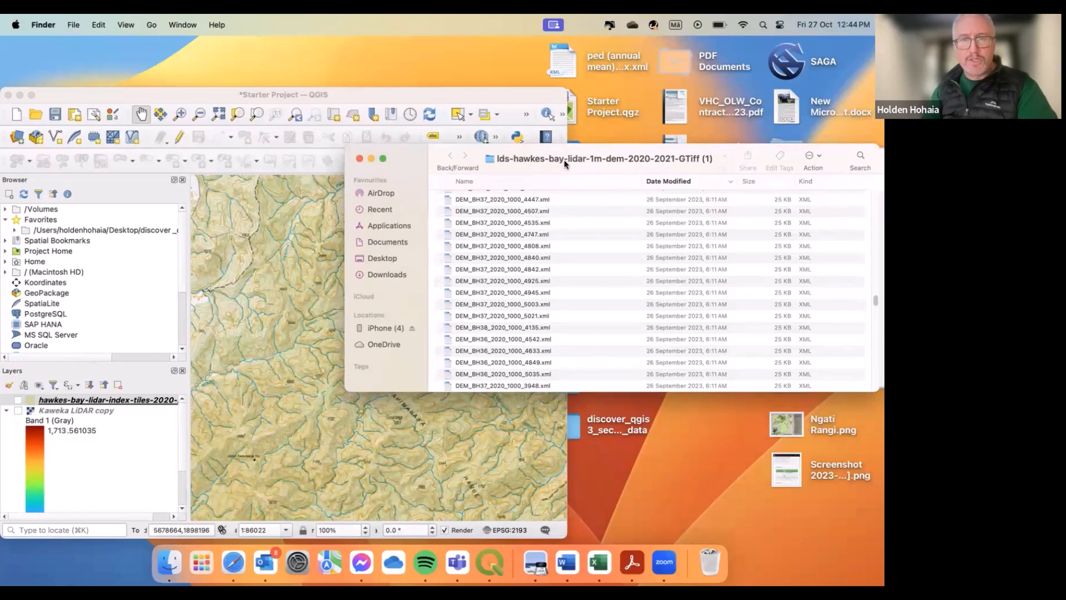
left_click_drag(631, 149, 458, 124)
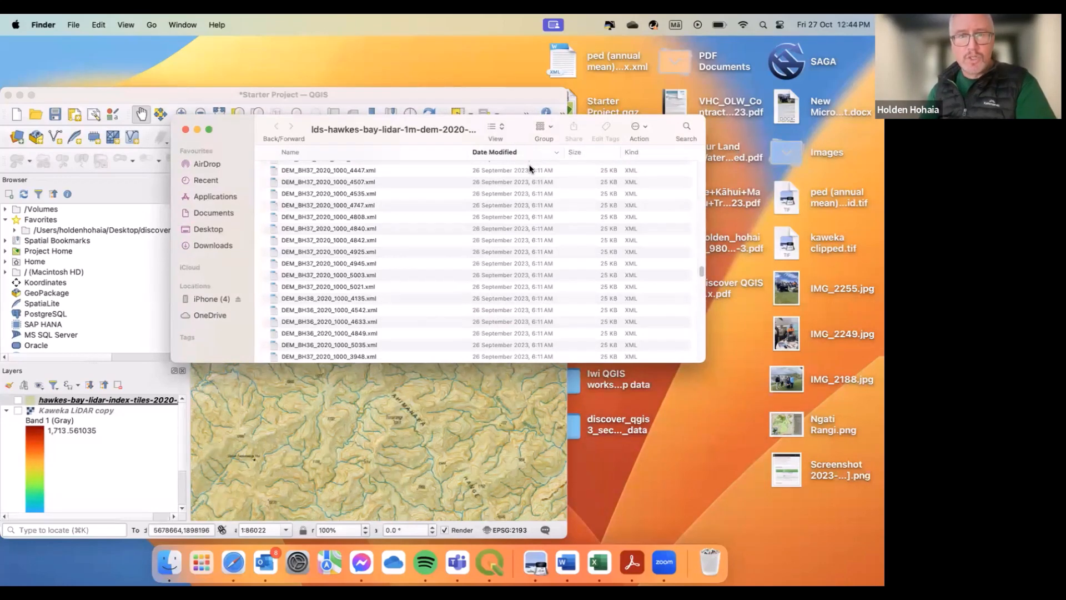
left_click(630, 153)
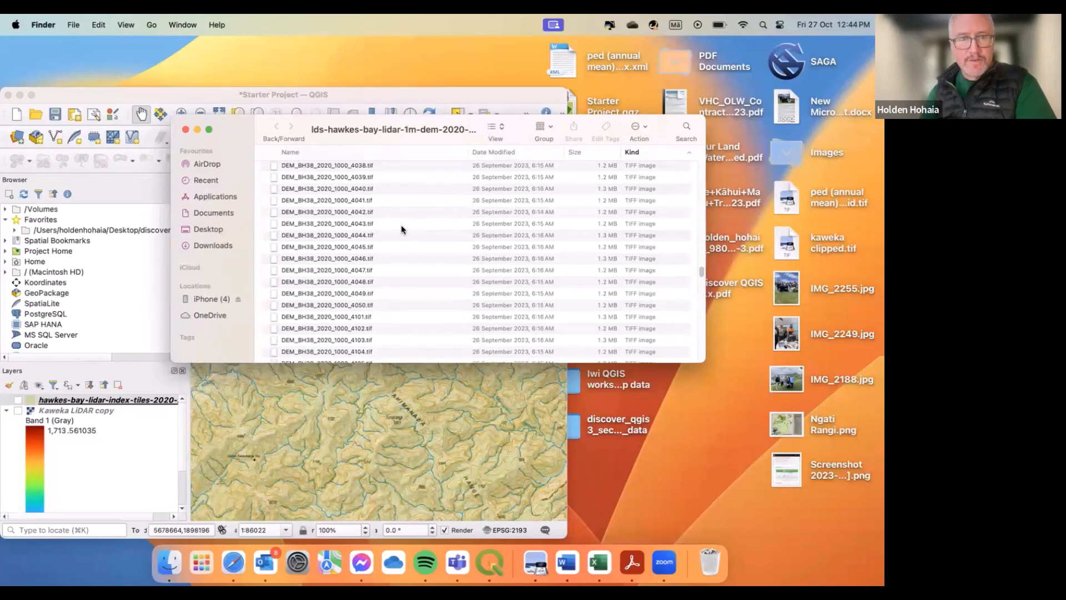
left_click(363, 215)
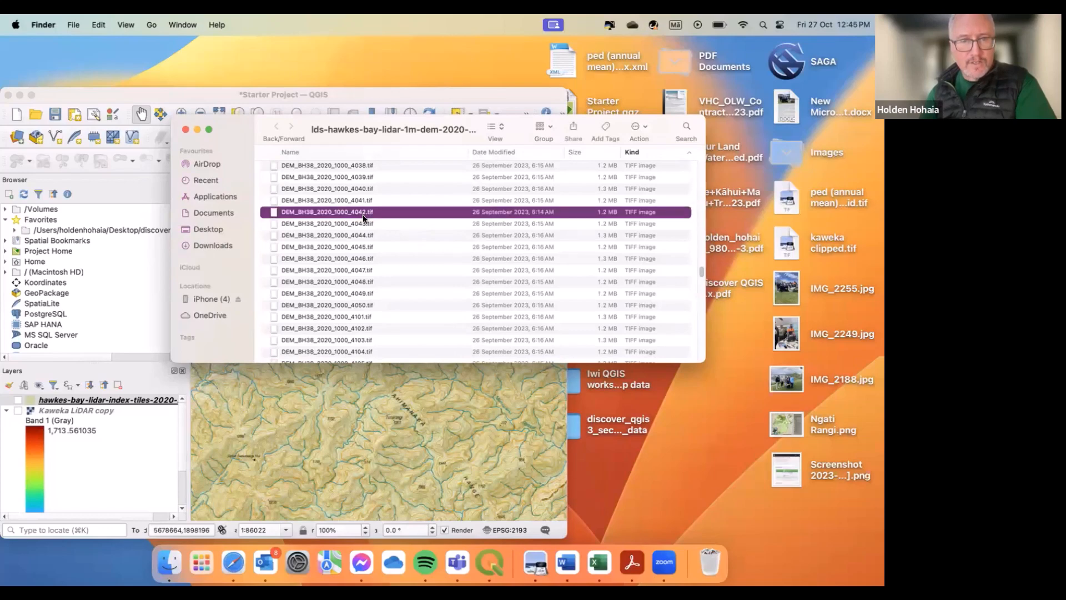
left_click(186, 130)
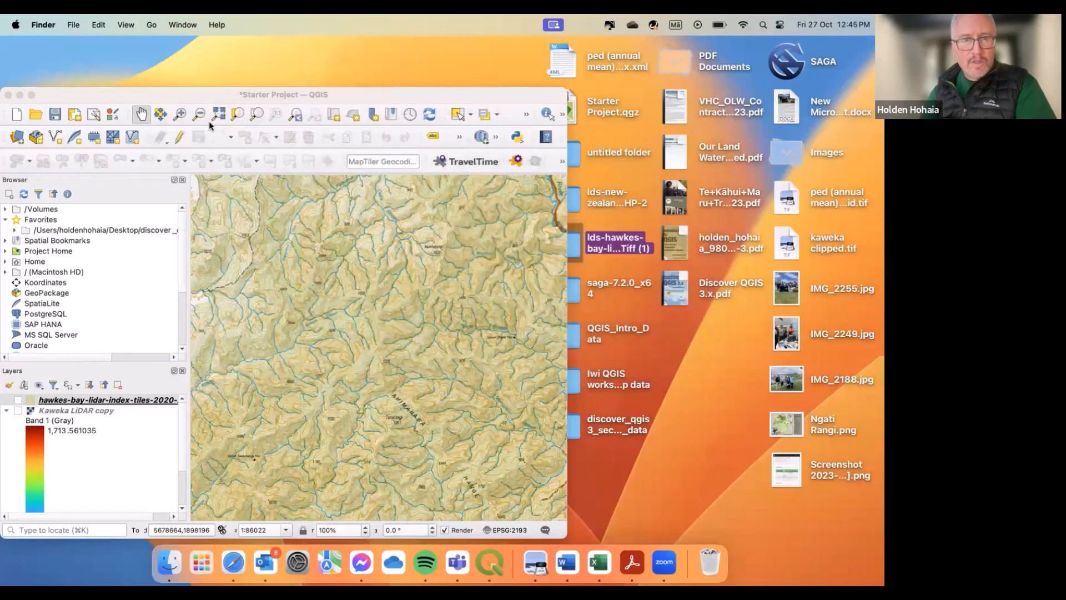
Step: Move the QGIS window aside and open the untitled desktop folder of DEM tiles
left_click(327, 98)
left_click_drag(327, 98, 296, 96)
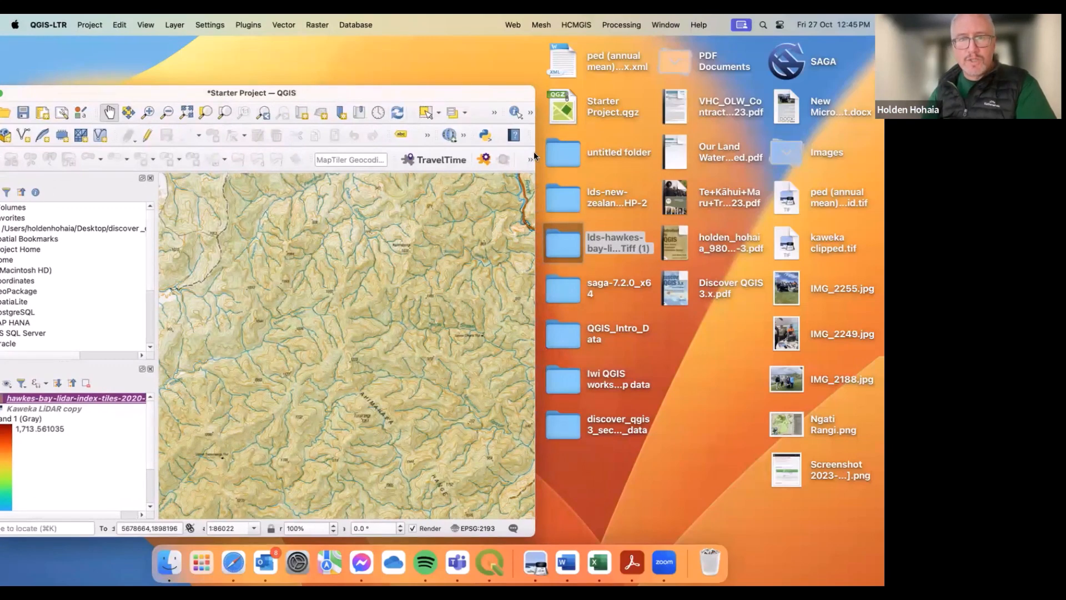
double_click(552, 152)
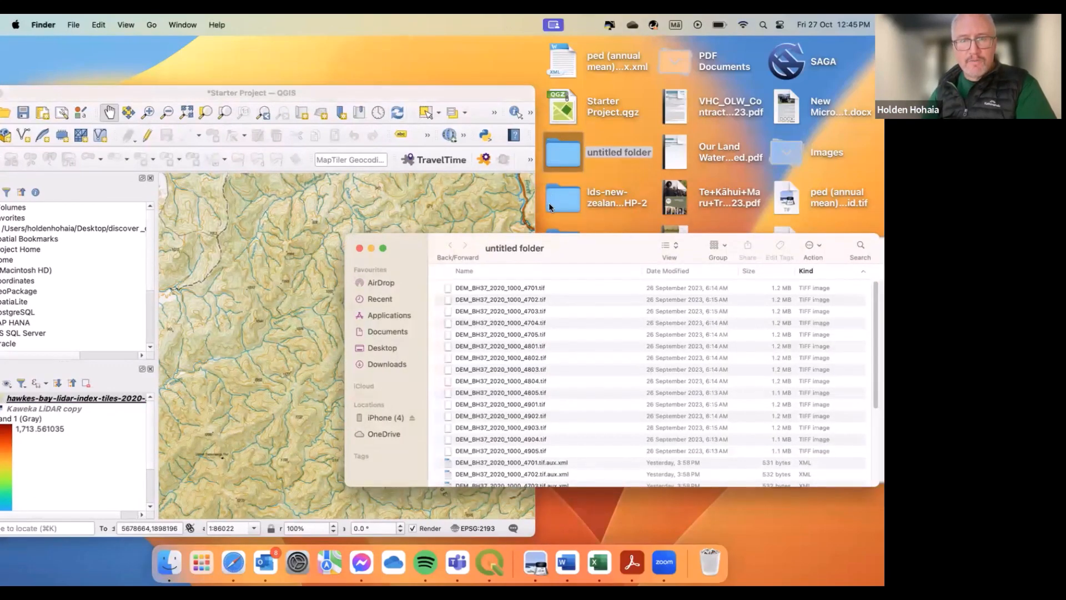
left_click_drag(564, 249, 589, 210)
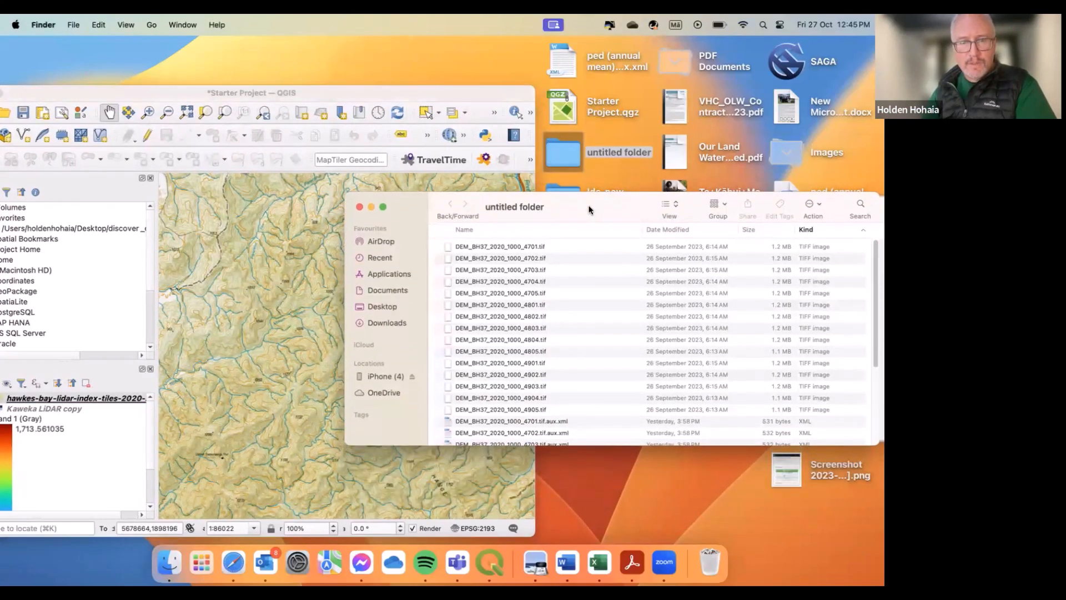
Step: Select all fifteen DEM_BH37_2020_1000 TIFF tiles in the untitled folder and drag them onto the QGIS map as layers
scroll(308, 305, "down", 3)
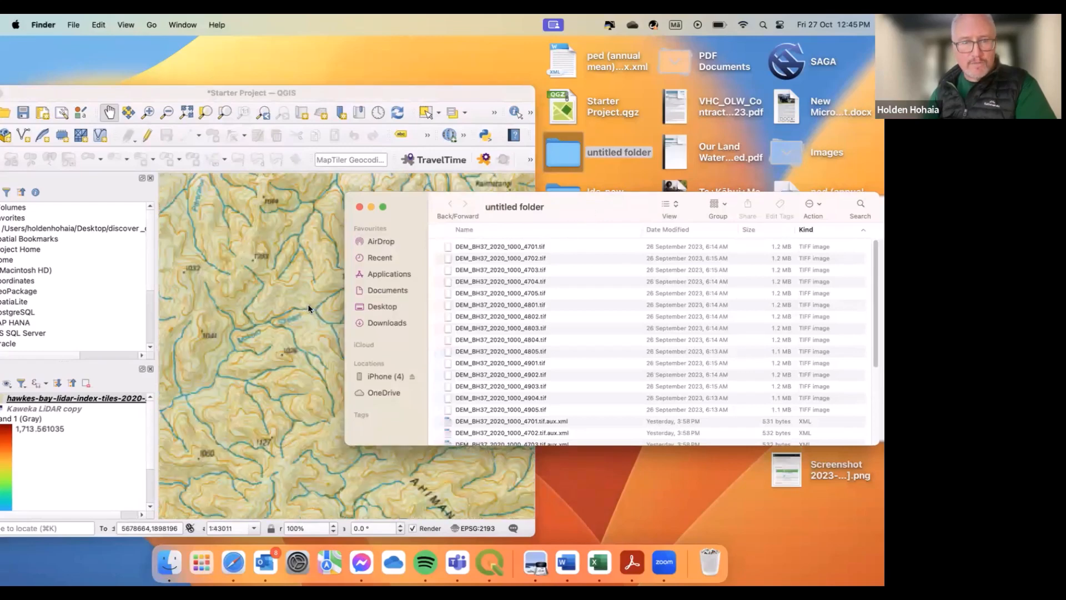
scroll(309, 304, "down", 2)
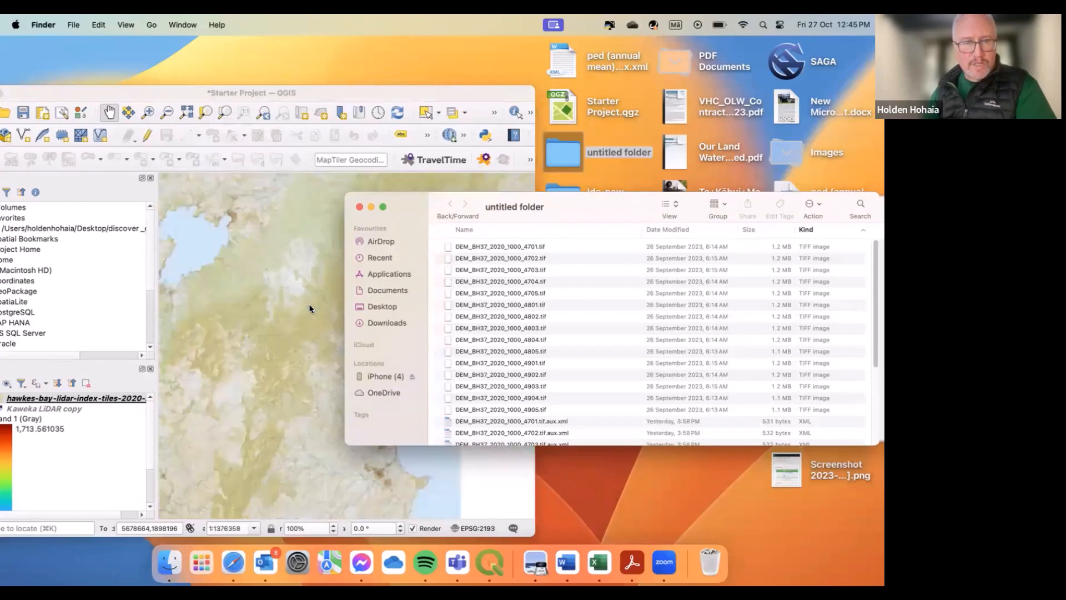
left_click_drag(281, 285, 280, 272)
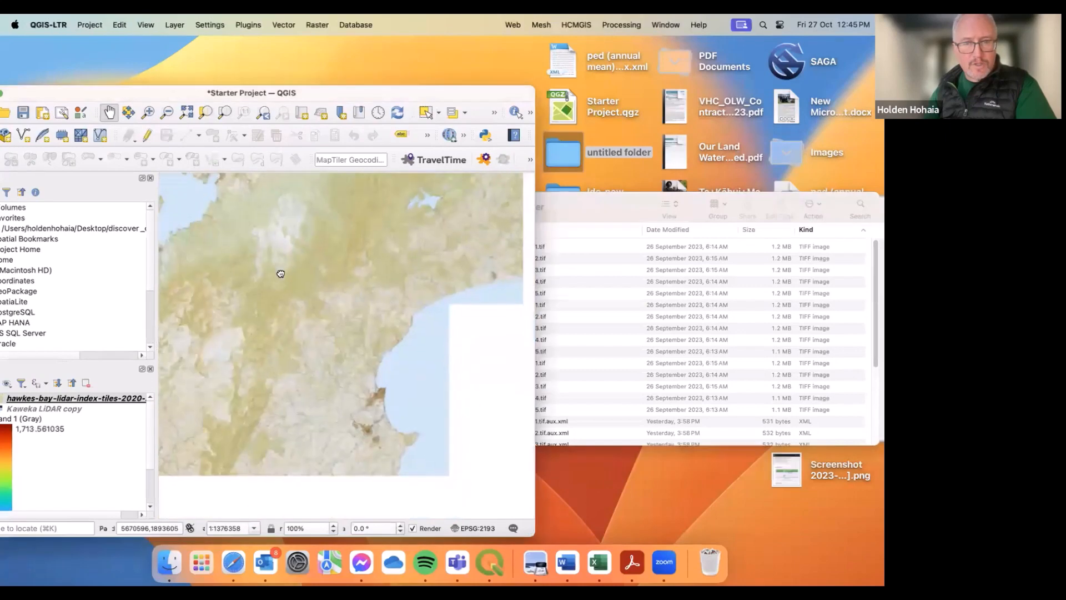
left_click(572, 209)
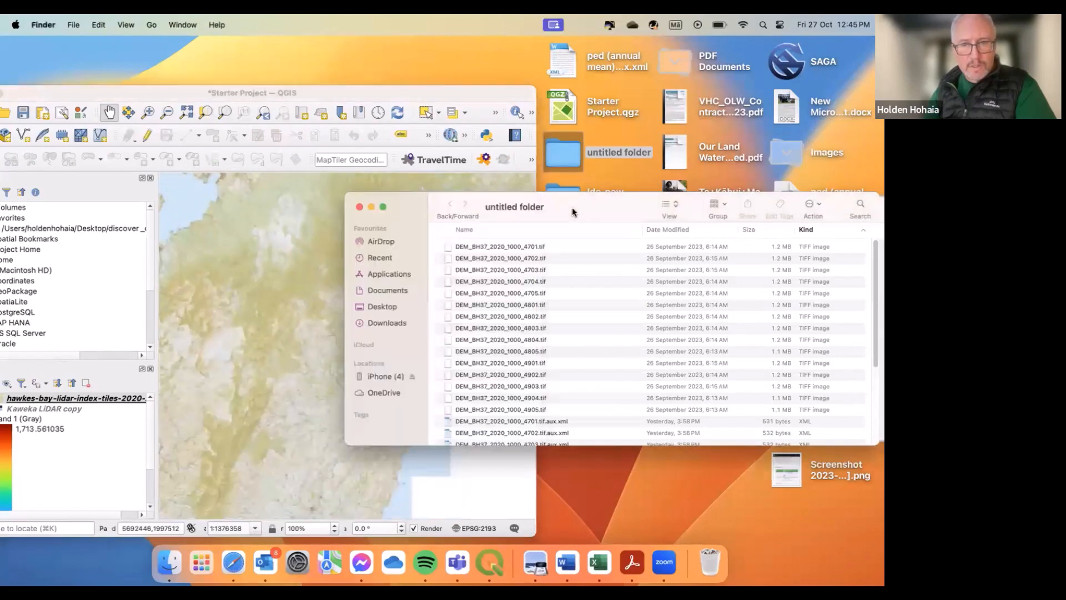
left_click(520, 247)
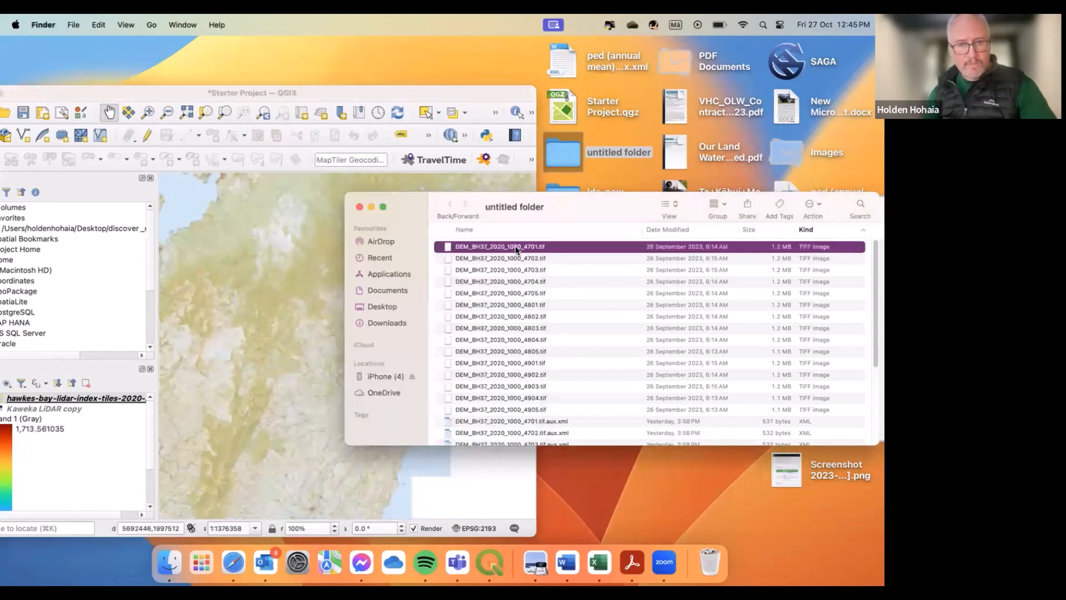
left_click(492, 408, "super")
left_click(490, 400, "super")
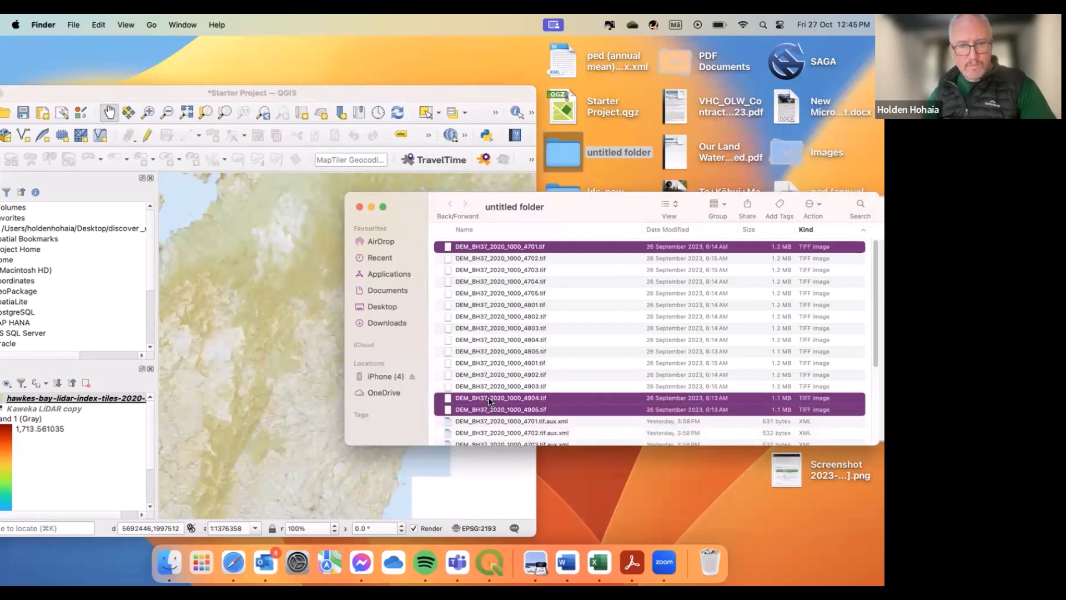
left_click(490, 387, "super")
left_click(491, 375, "super")
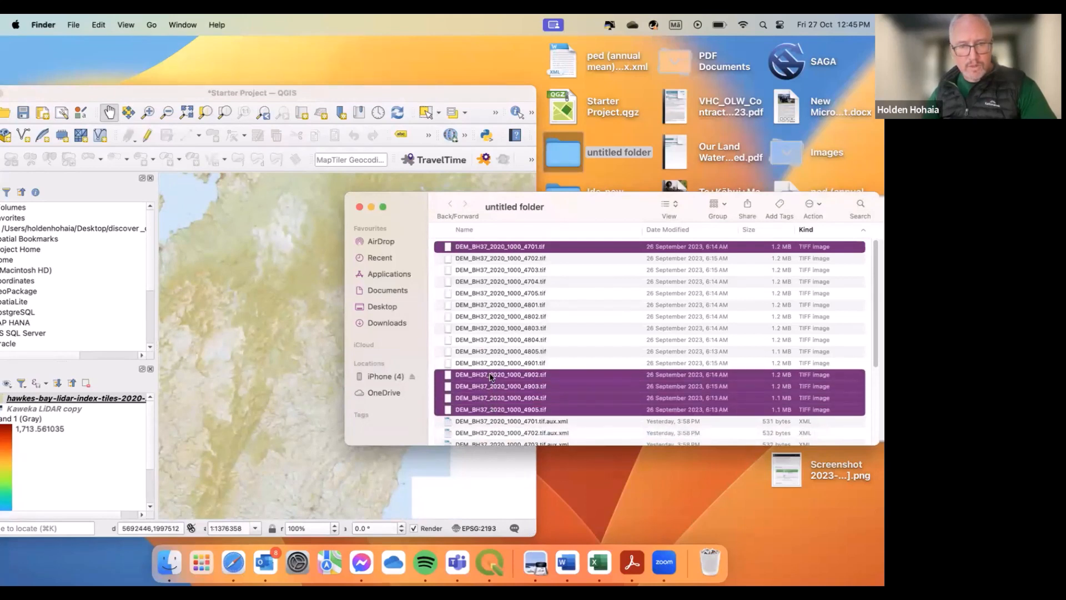
left_click(492, 364, "super")
left_click(491, 351, "super")
left_click(492, 339, "super")
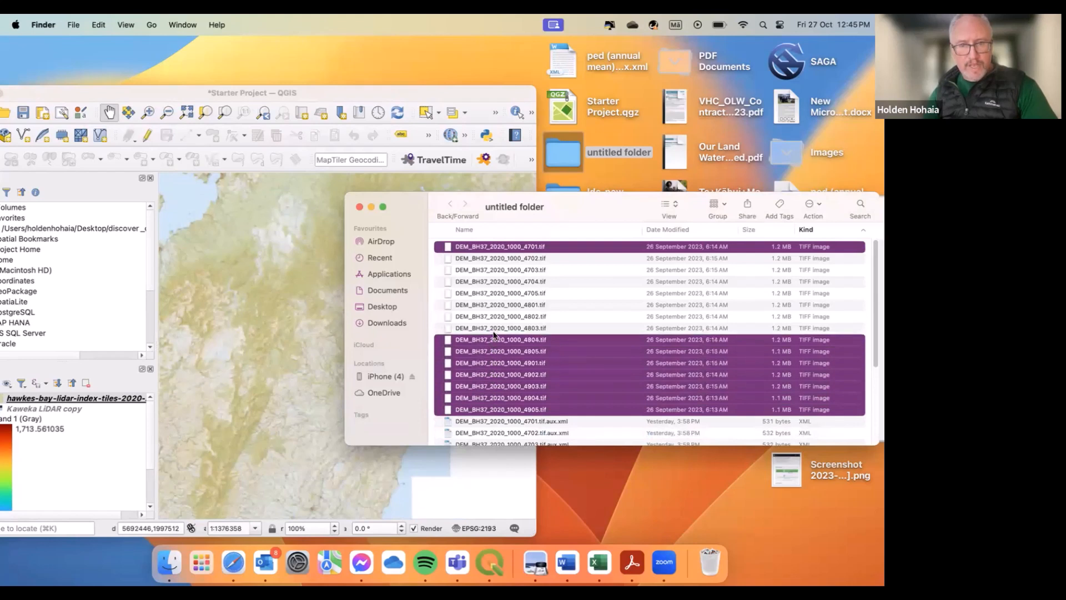
left_click(493, 328, "super")
left_click(496, 316, "super")
left_click(494, 305, "super")
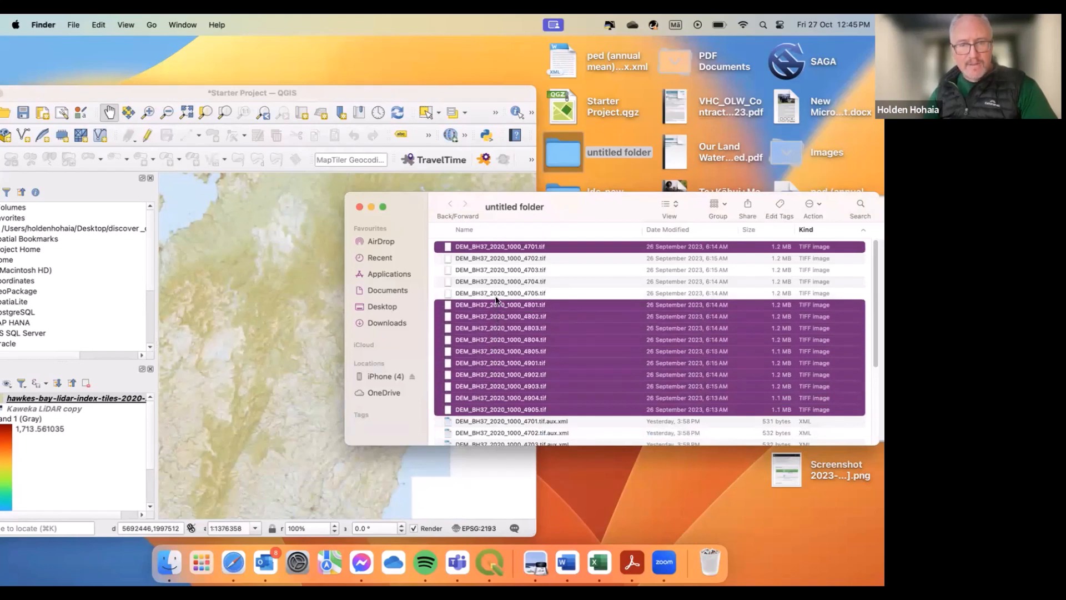
left_click(495, 293, "super")
left_click(496, 282, "super")
left_click(494, 272, "super")
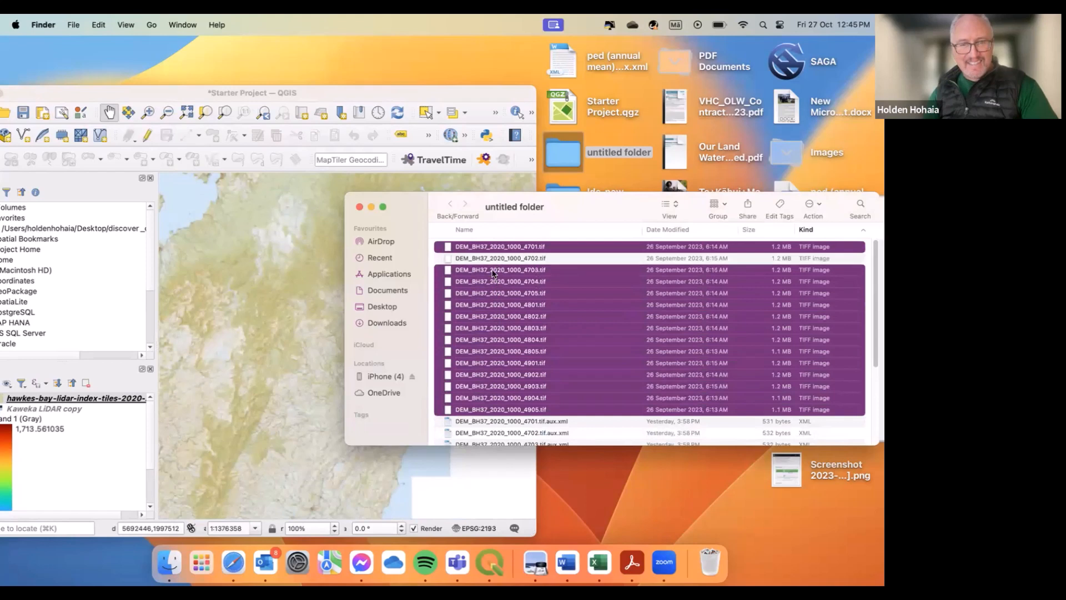
left_click(492, 260, "super")
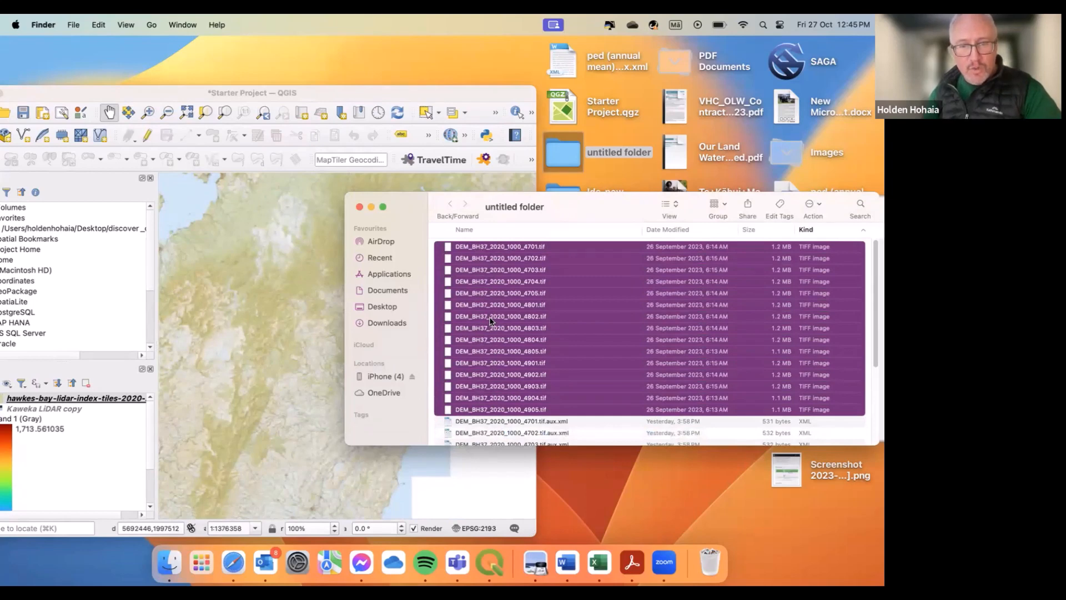
left_click_drag(491, 319, 286, 309)
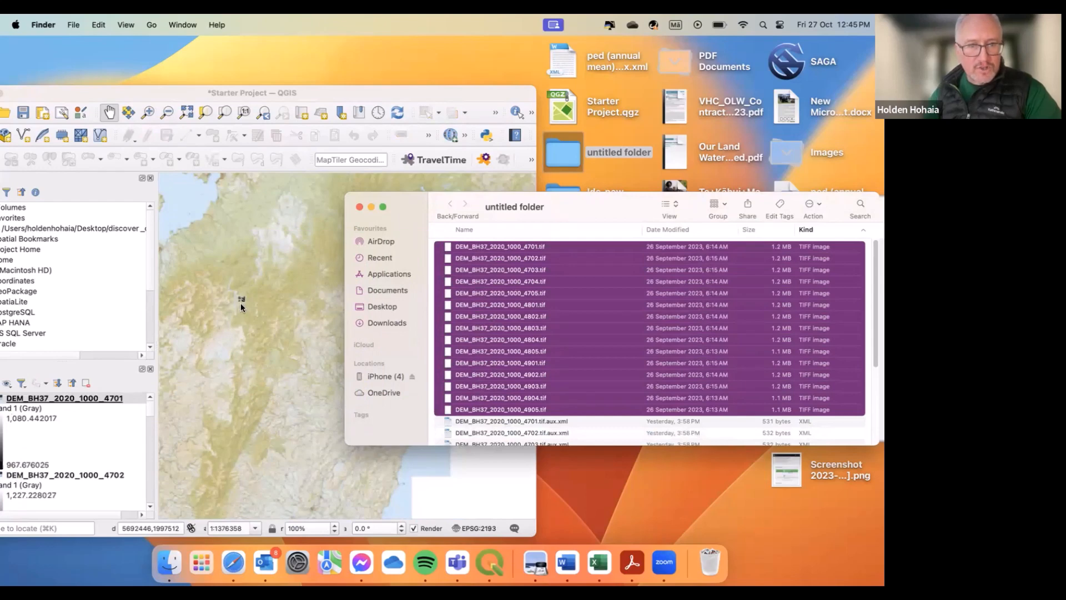
scroll(241, 305, "up", 2)
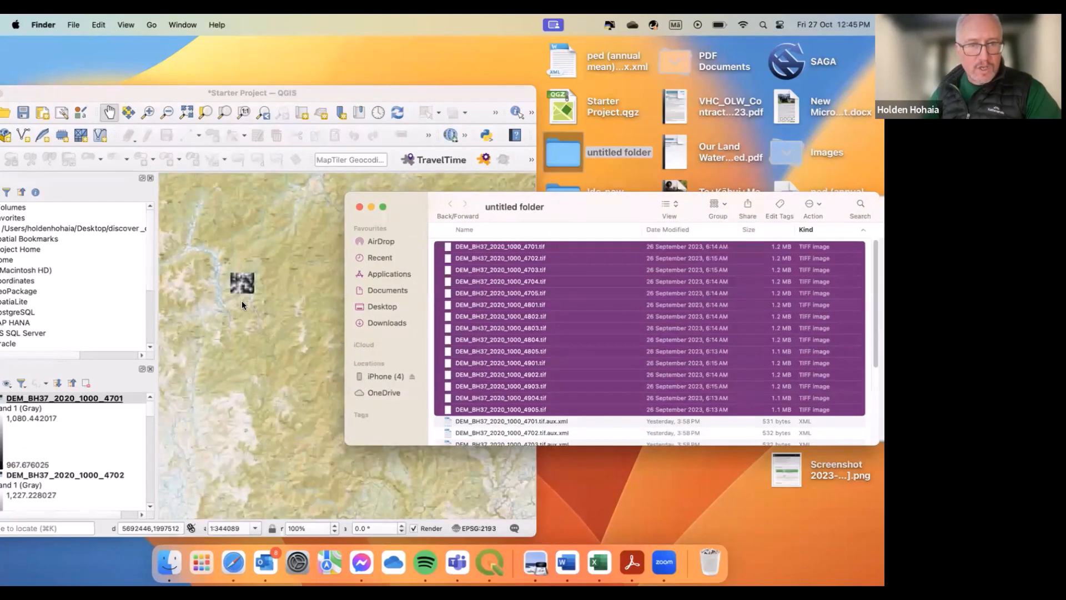
scroll(242, 304, "up", 2)
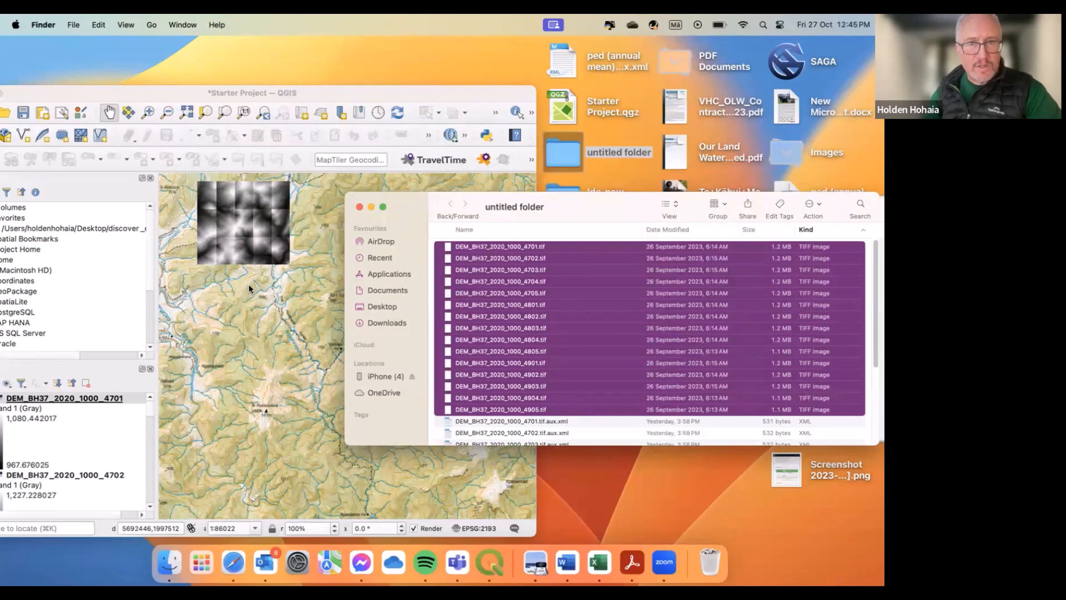
left_click_drag(250, 288, 269, 349)
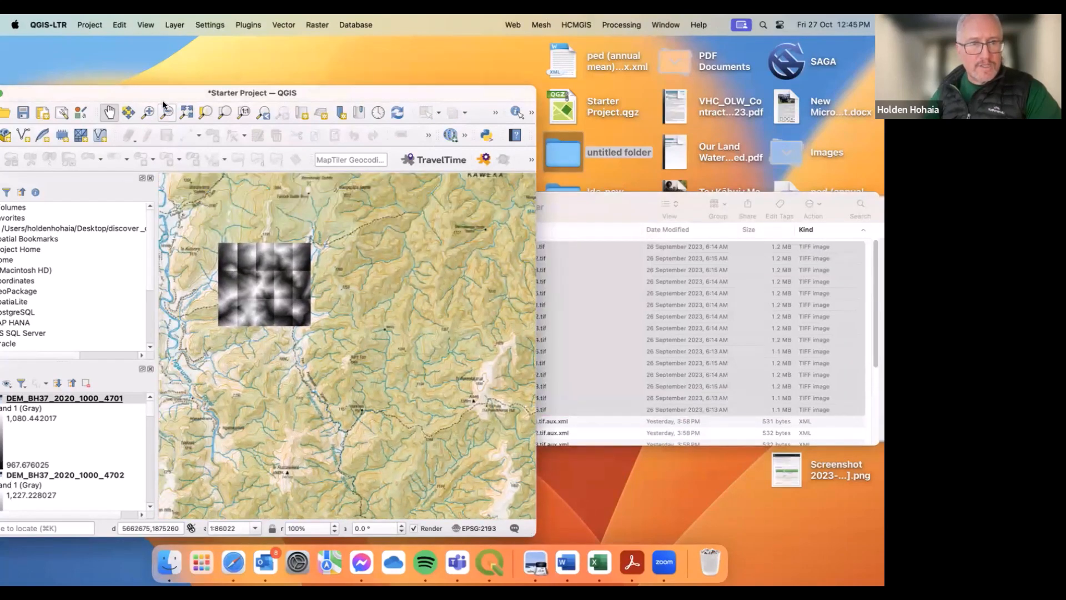
Step: Move and maximize the QGIS window
left_click_drag(166, 101, 216, 105)
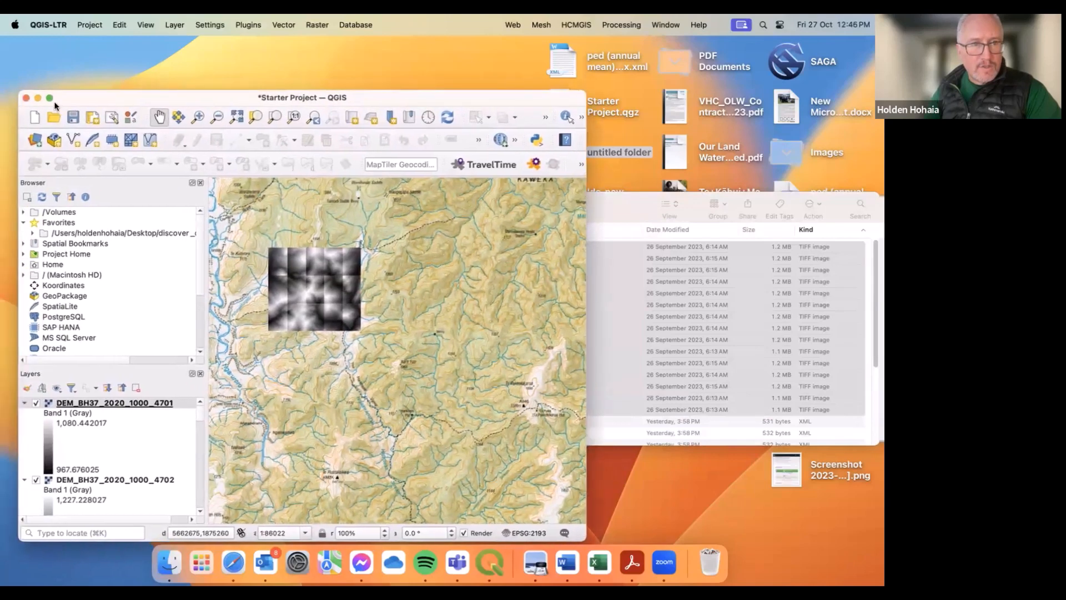
left_click(50, 99)
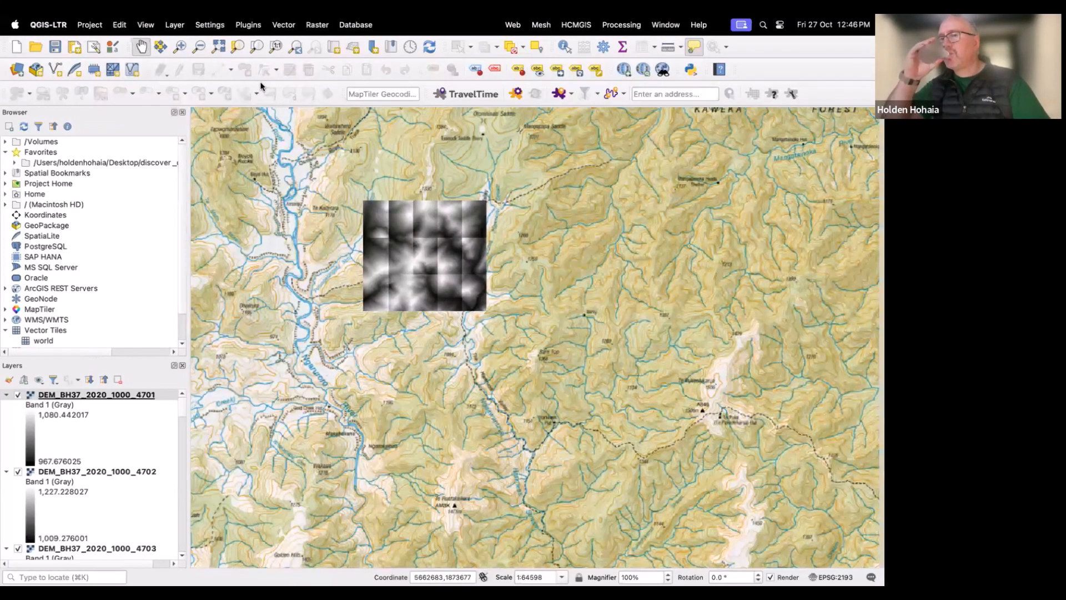
Step: Open the Merge raster tool, choose only the fifteen DEM_BH37 tiles as input layers, then close it without running
left_click(314, 26)
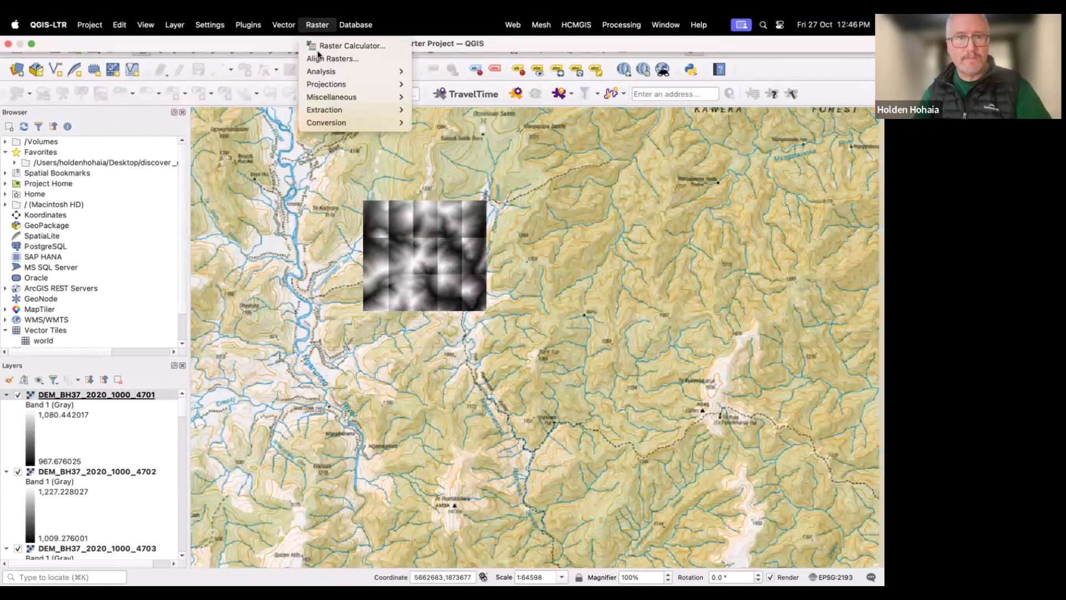
mouse_move(365, 97)
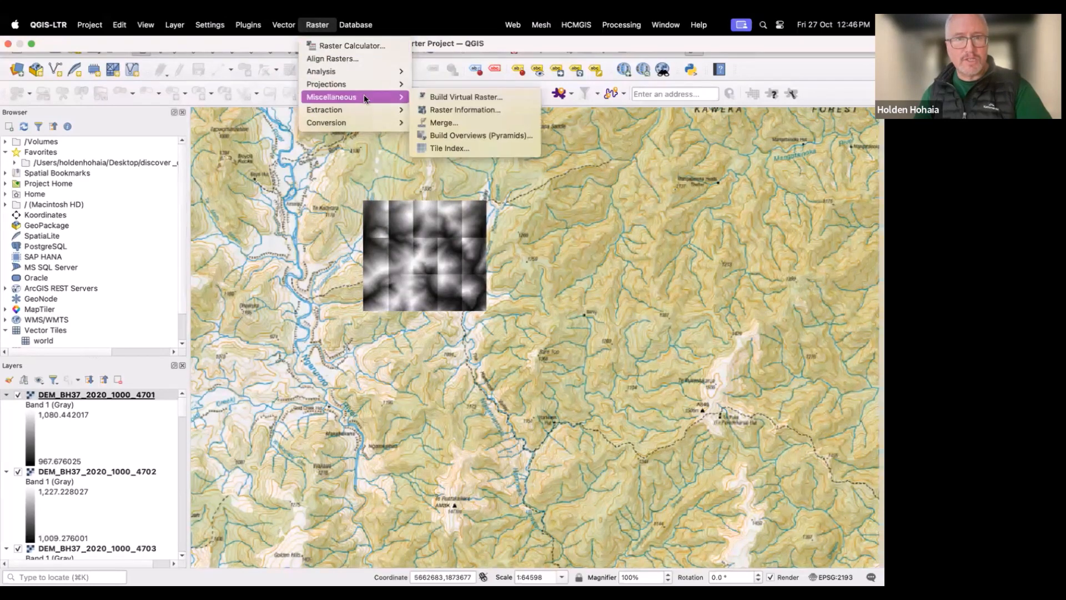
left_click(427, 119)
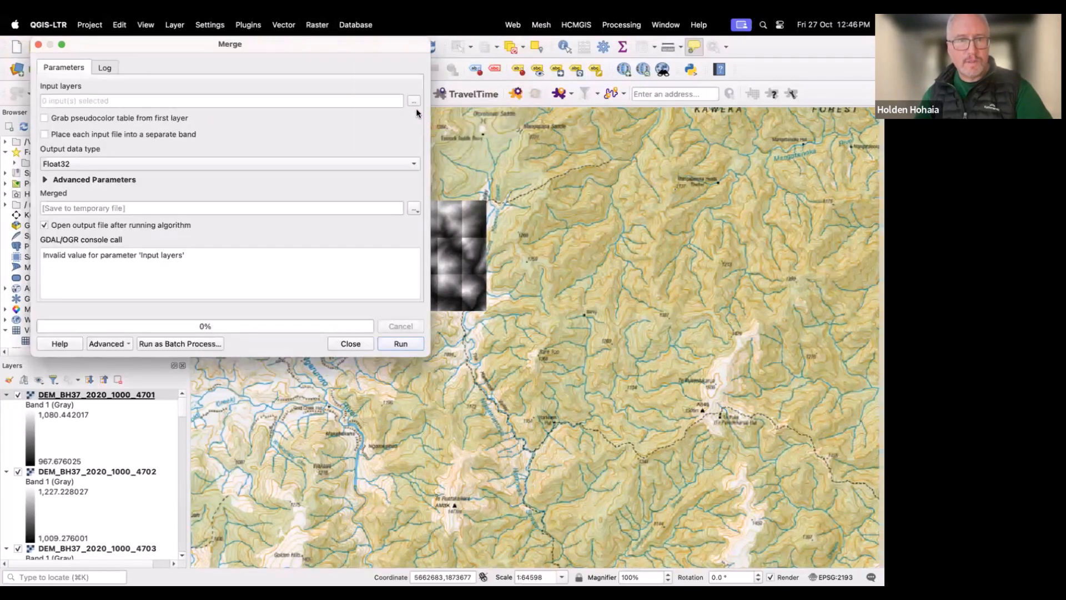
left_click(415, 102)
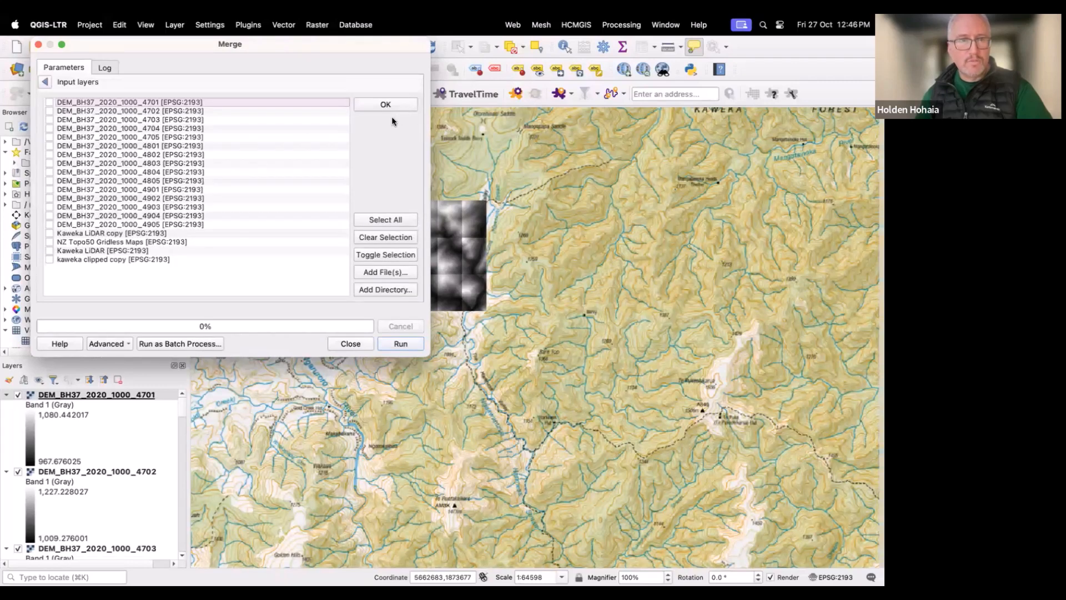
left_click(368, 219)
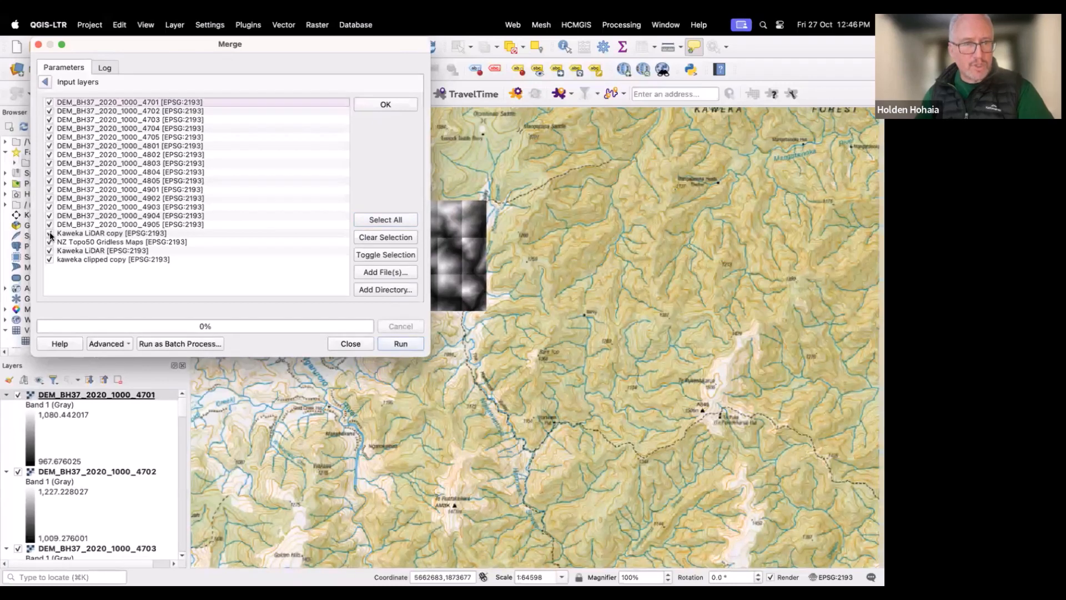
left_click(50, 234)
left_click(50, 251)
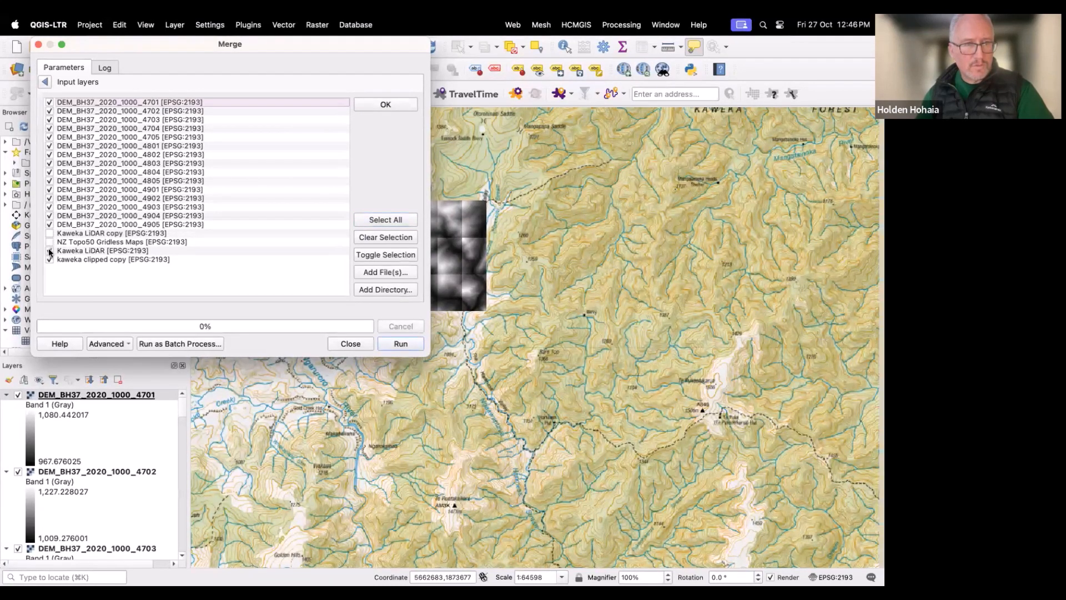
left_click(49, 260)
left_click(49, 261)
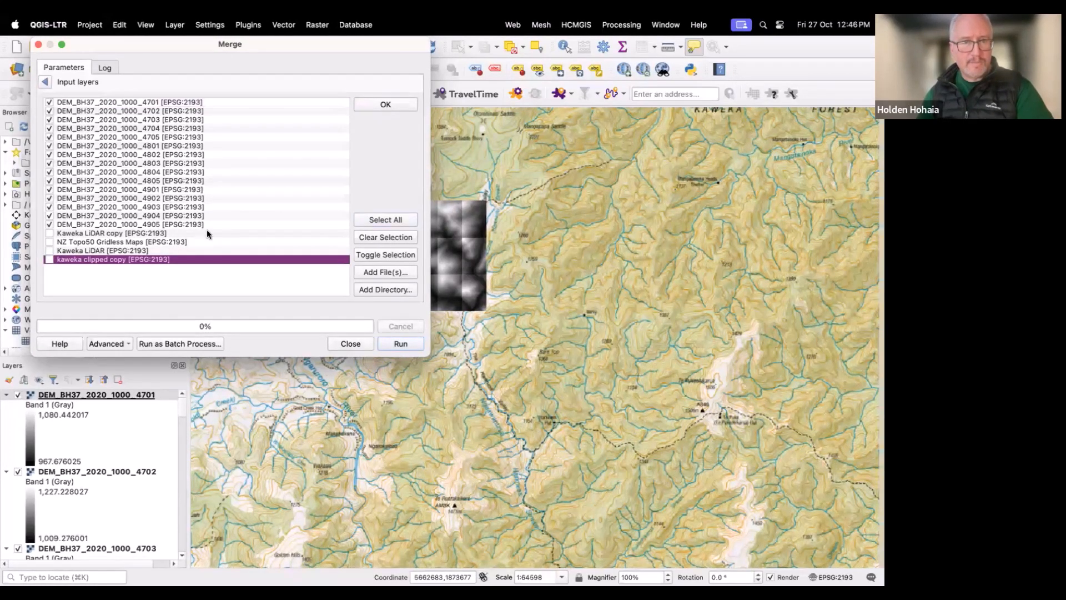
left_click(377, 104)
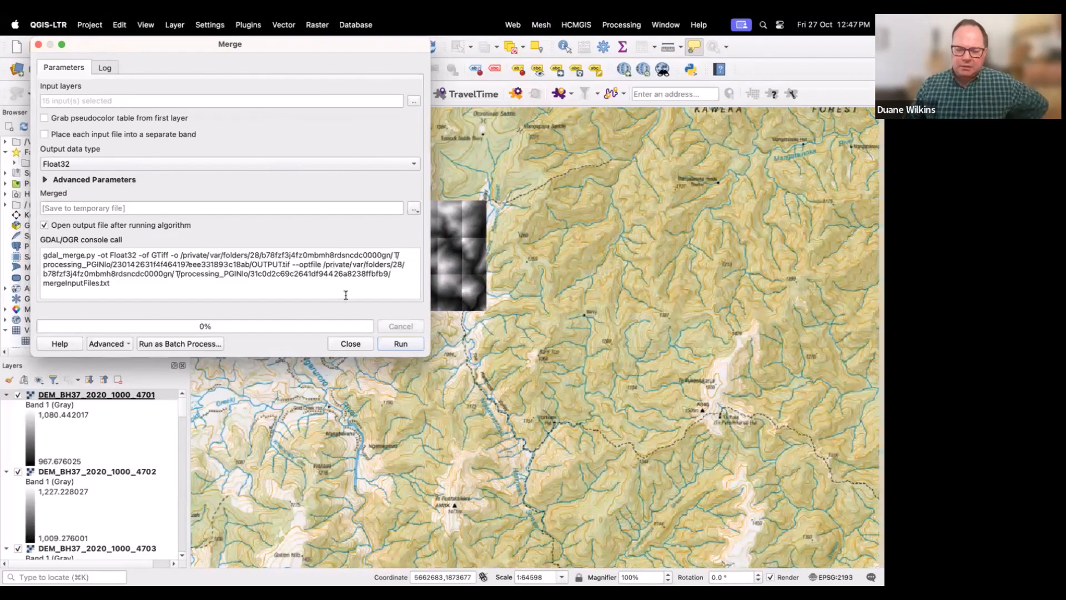
left_click(348, 343)
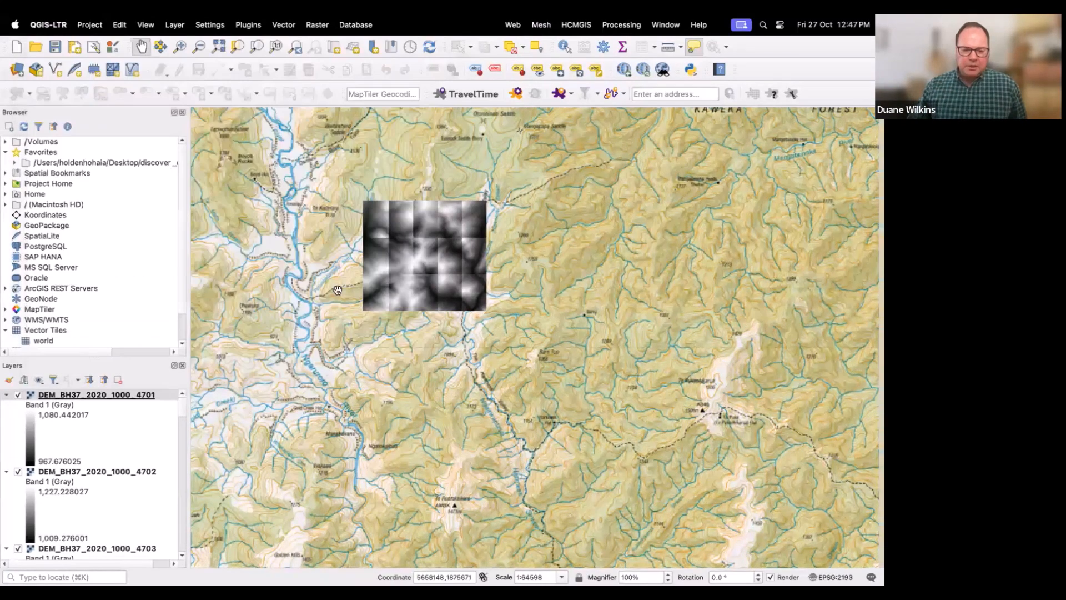
left_click(321, 27)
mouse_move(327, 97)
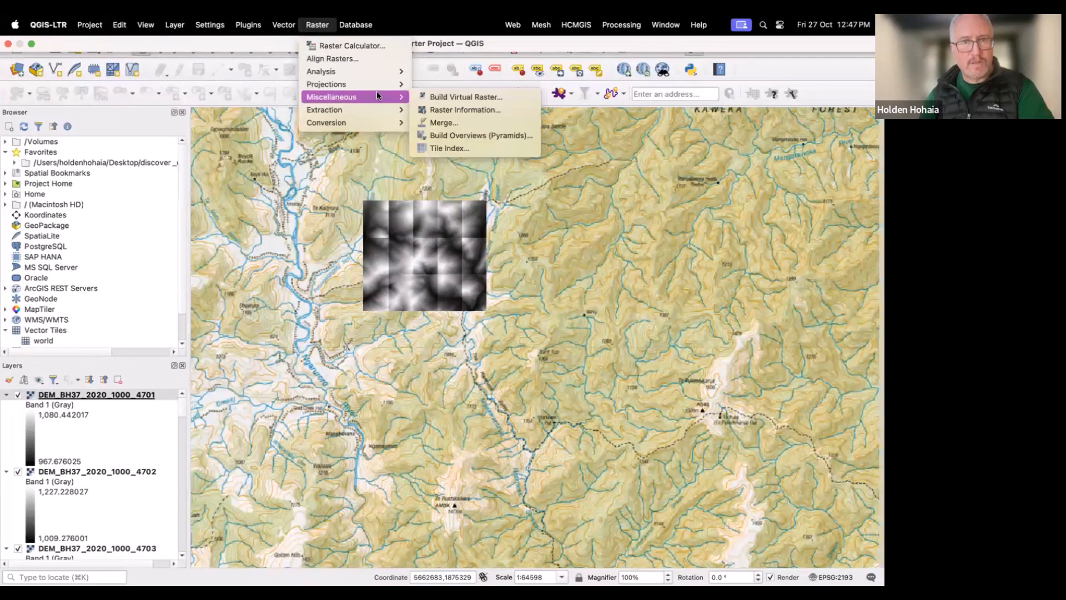
left_click(425, 122)
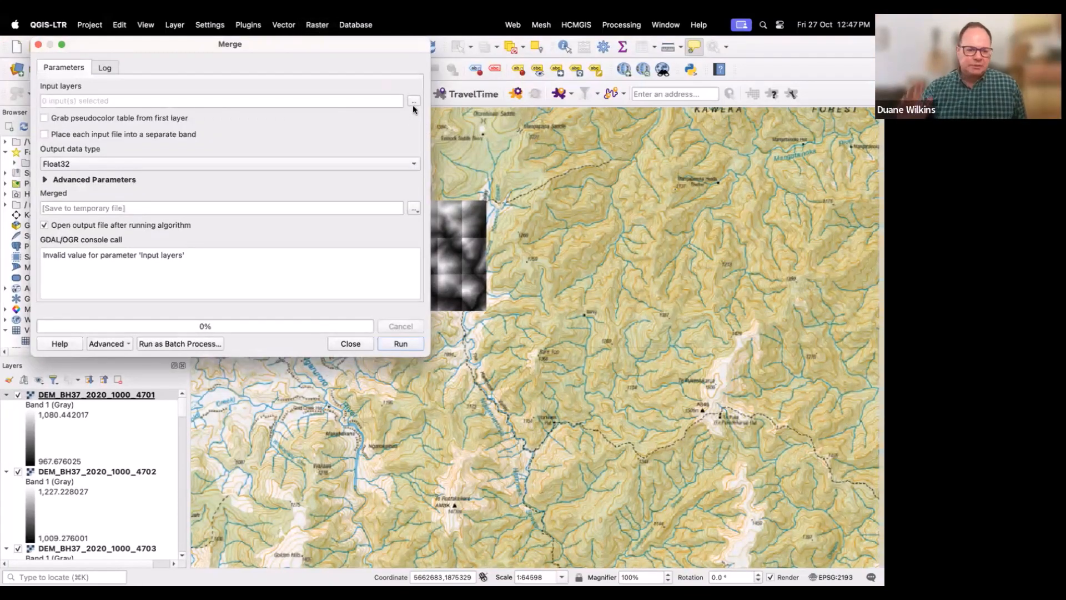
left_click(413, 102)
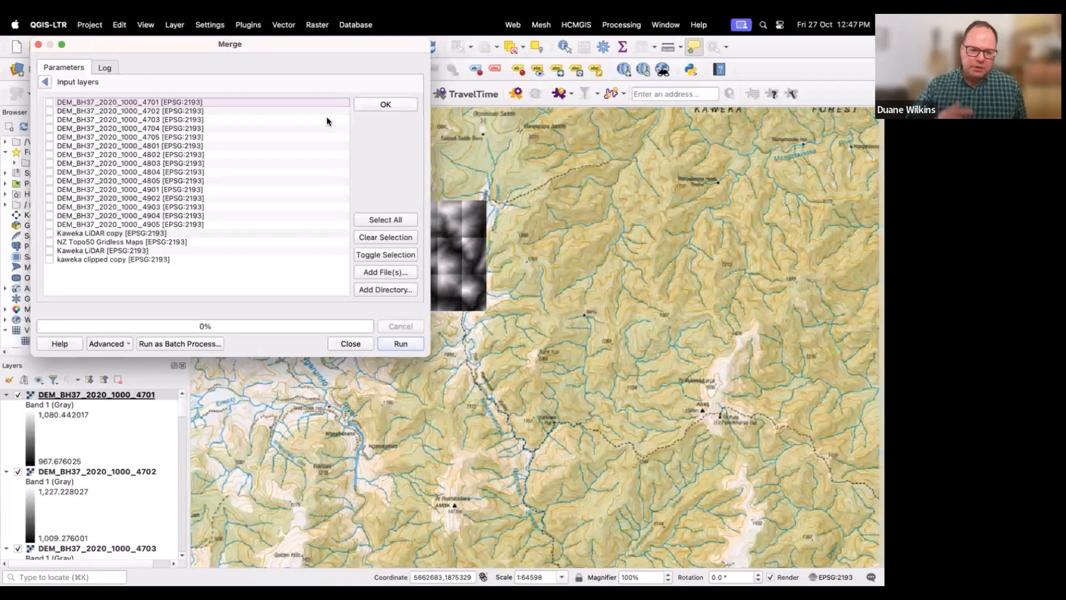
left_click_drag(195, 114, 193, 128)
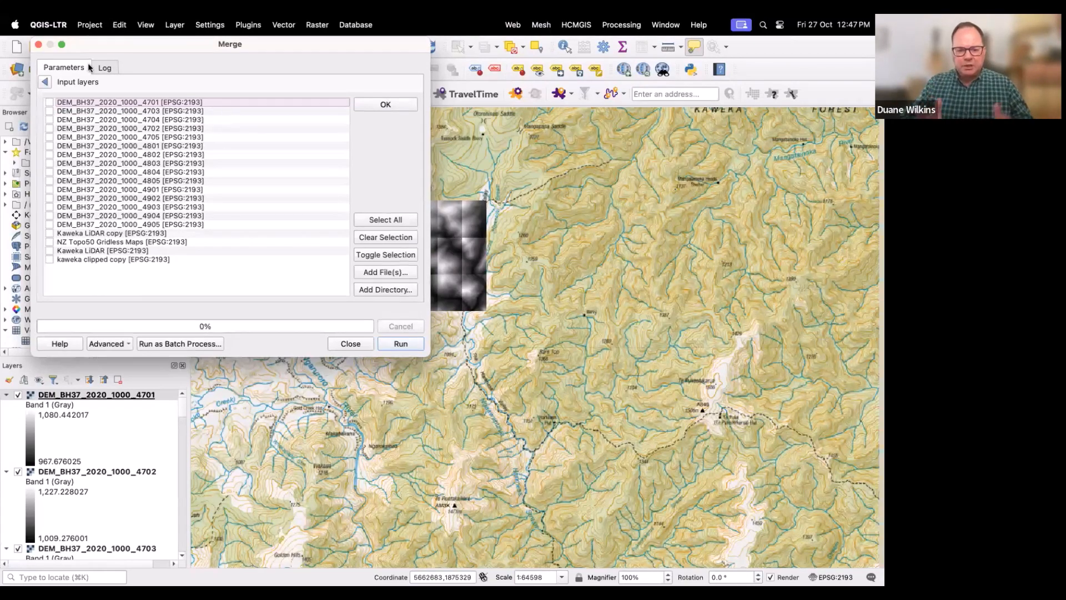
left_click(38, 45)
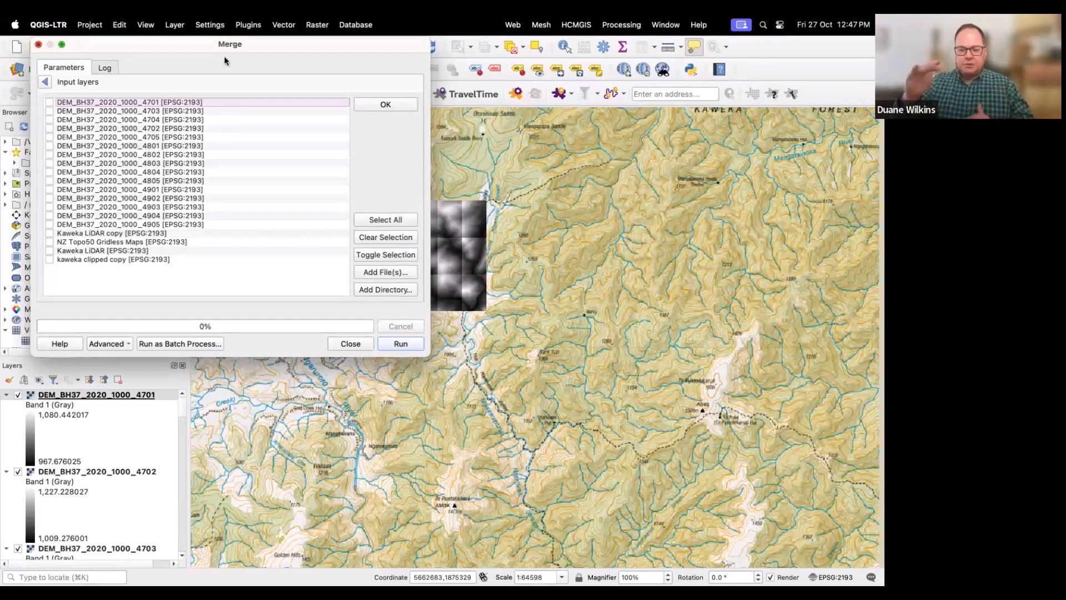
Step: Reopen the Merge raster tool and choose only the fifteen DEM_BH37_2020_1000 tiles as input layers
left_click(316, 25)
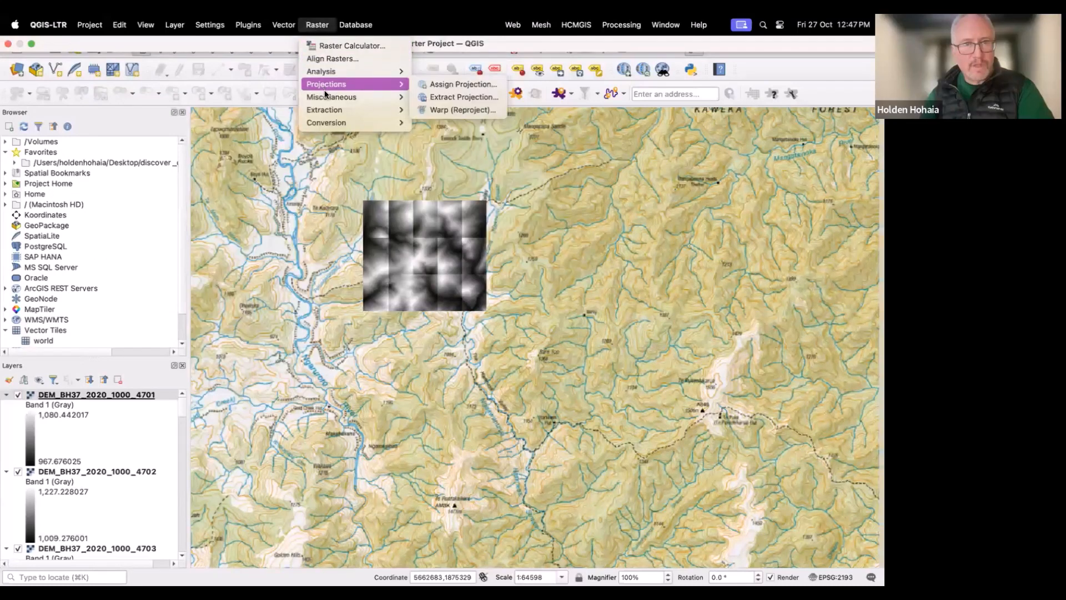
mouse_move(333, 98)
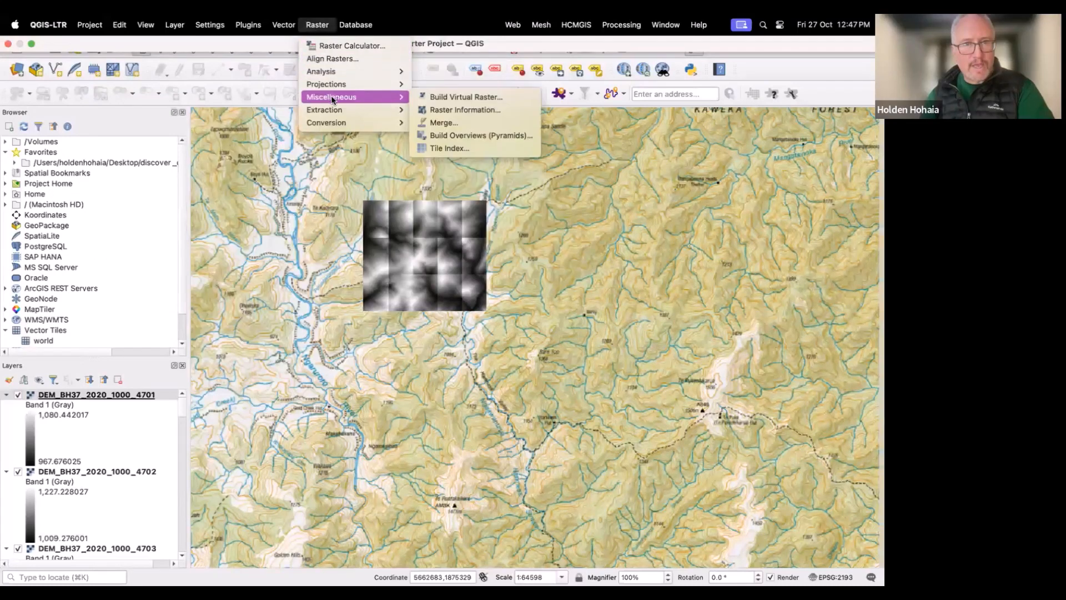
left_click(423, 122)
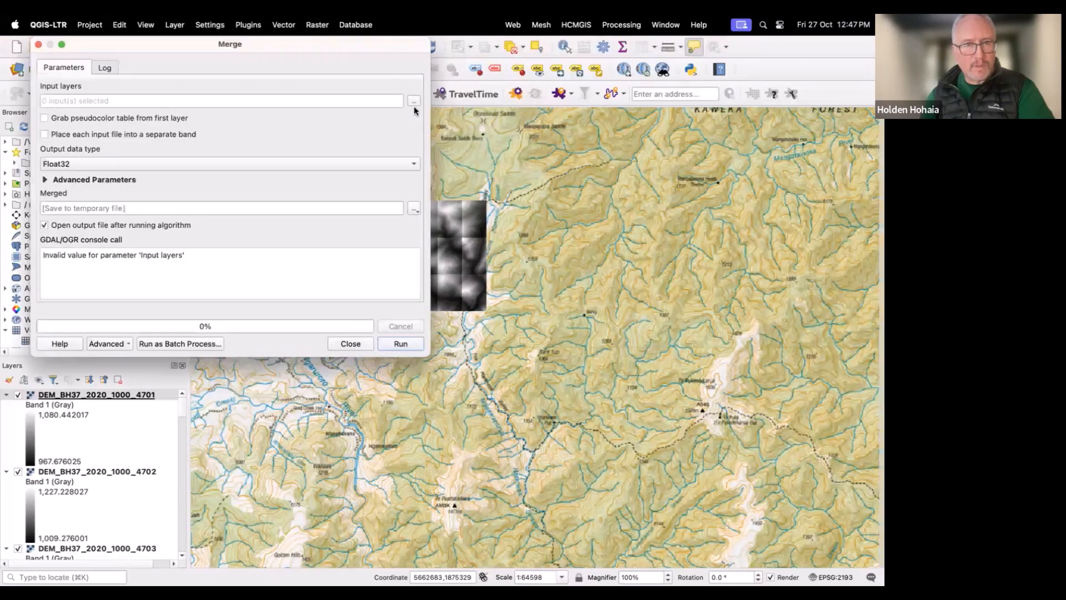
left_click(414, 102)
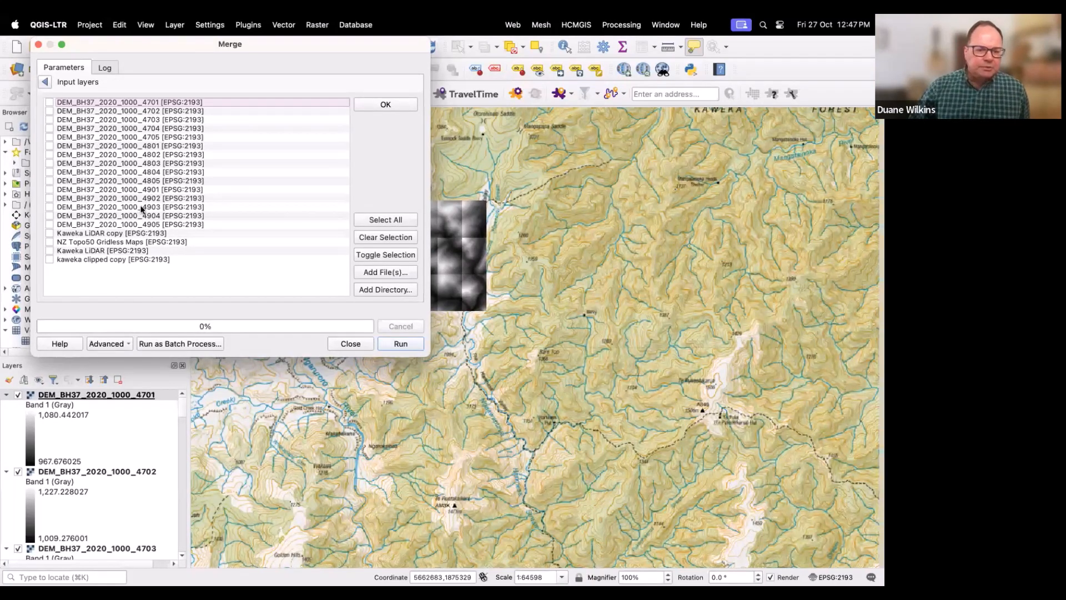
left_click(376, 220)
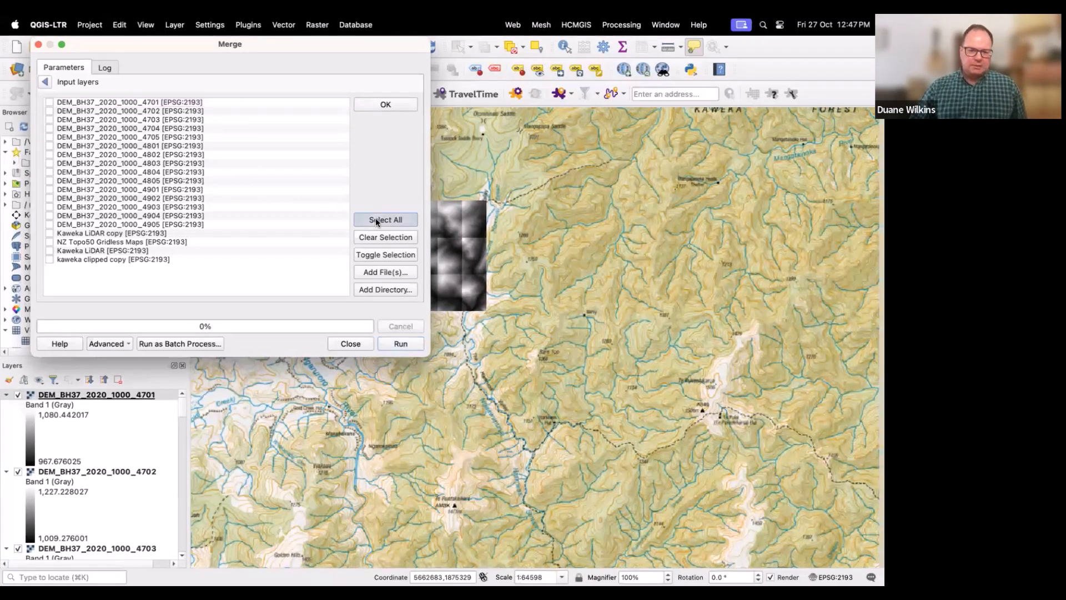
left_click(50, 234)
left_click(49, 243)
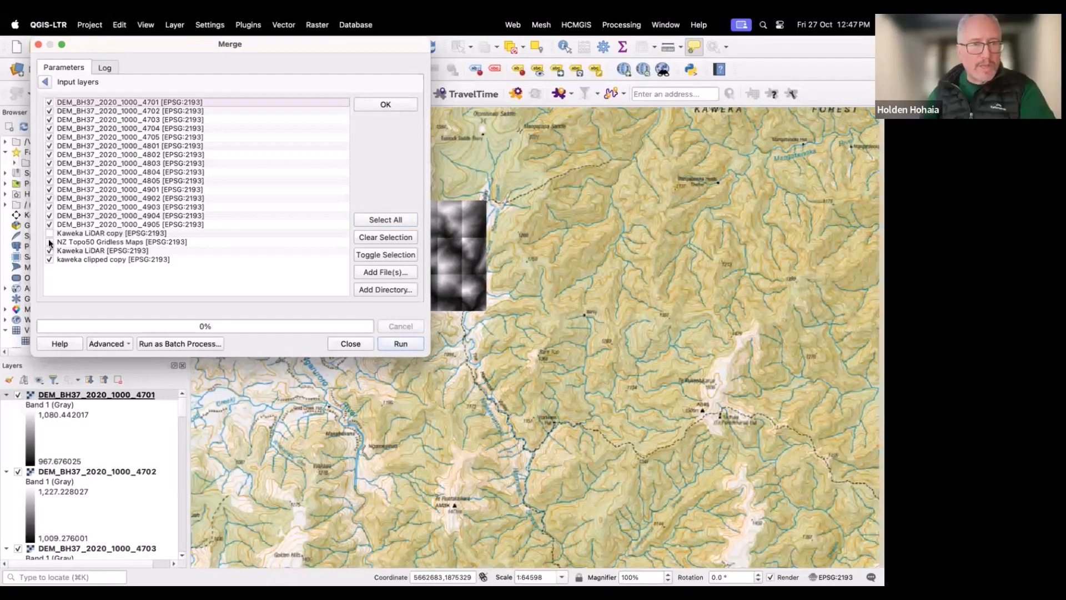
left_click(48, 250)
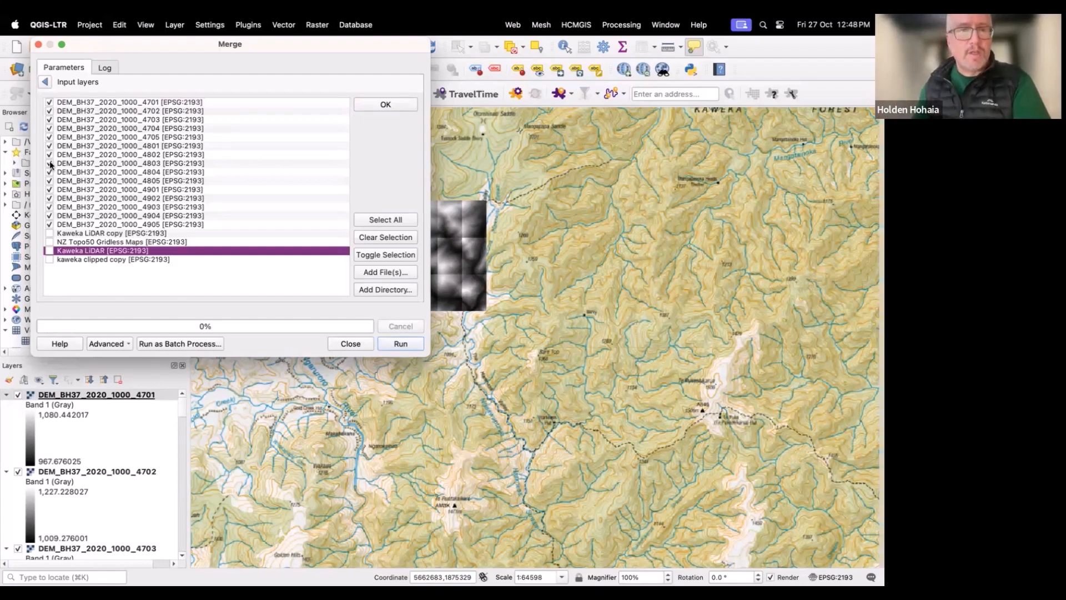
left_click_drag(85, 44, 72, 159)
mouse_move(60, 225)
left_mouse_down()
mouse_move(59, 252)
mouse_move(61, 228)
left_mouse_up()
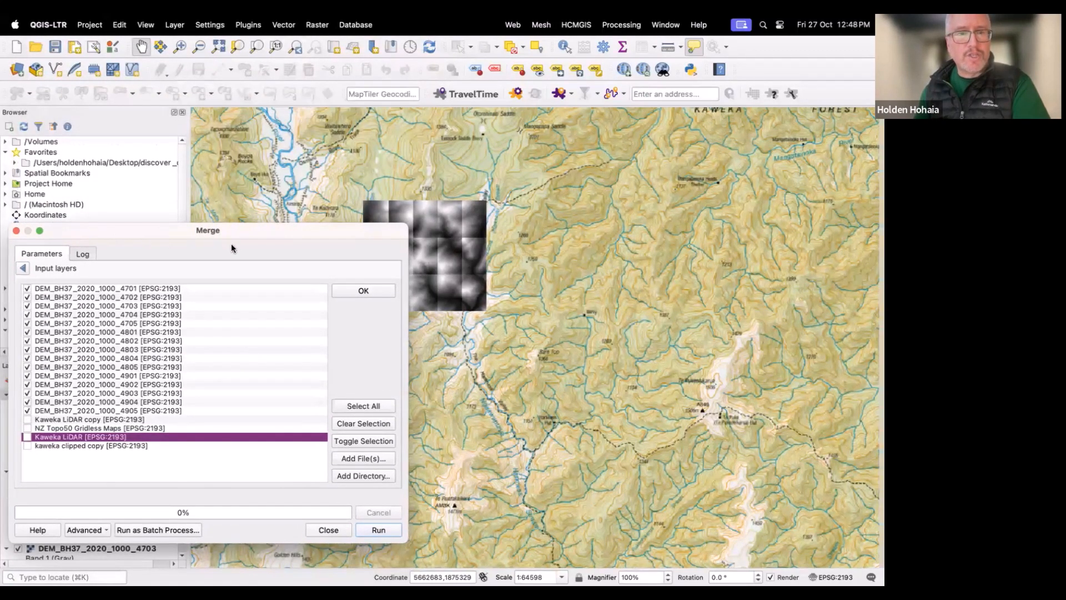
left_click_drag(243, 231, 221, 222)
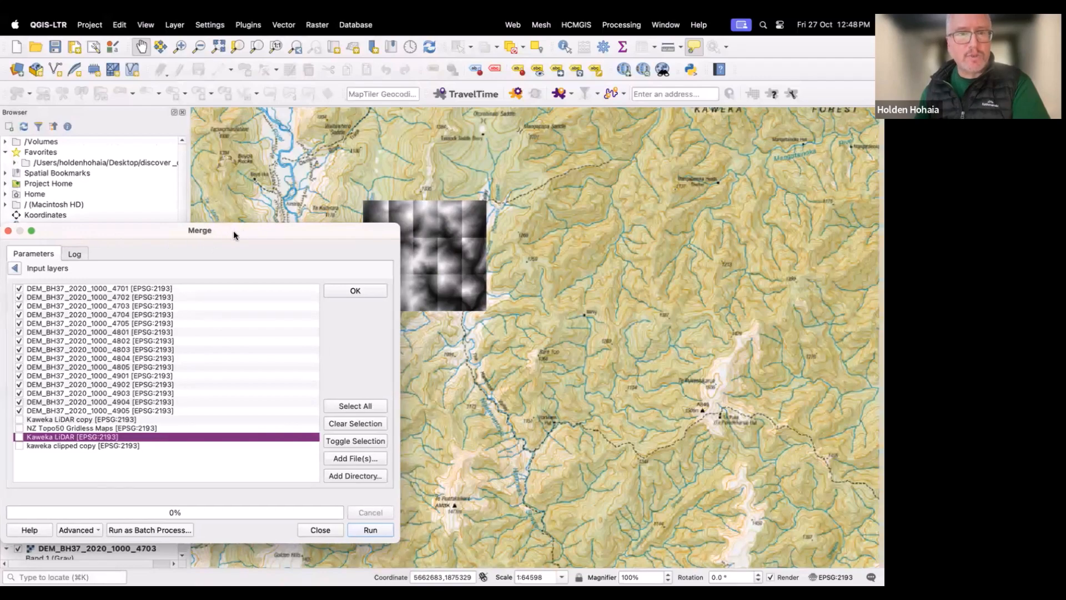
left_click_drag(387, 166, 464, 214)
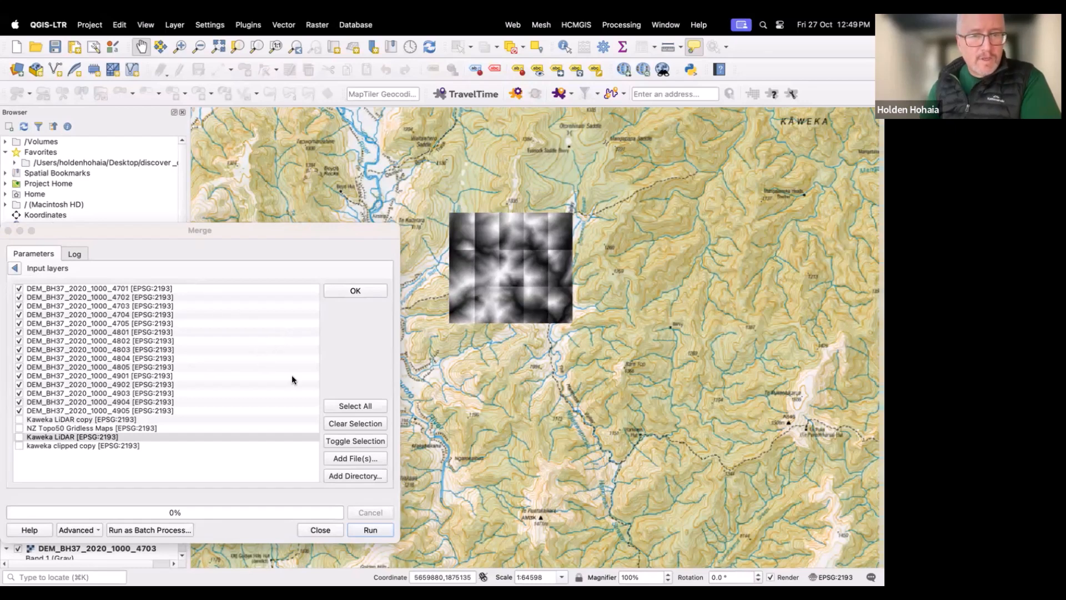
left_click(358, 291)
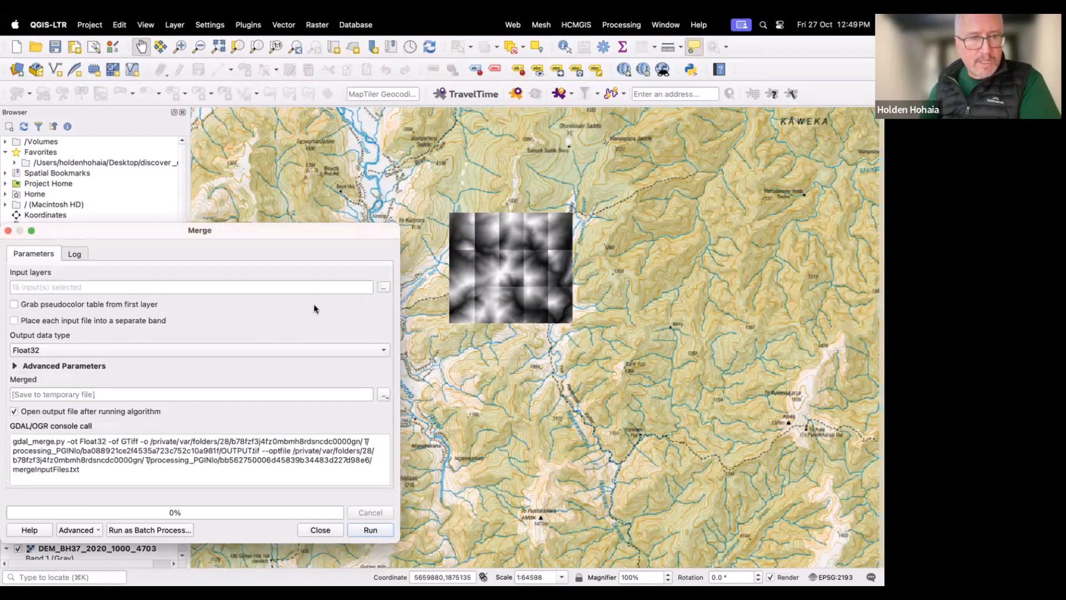
Step: Save the merged output to a file named merged on the Desktop, run the merge, and close the dialog
left_click(382, 394)
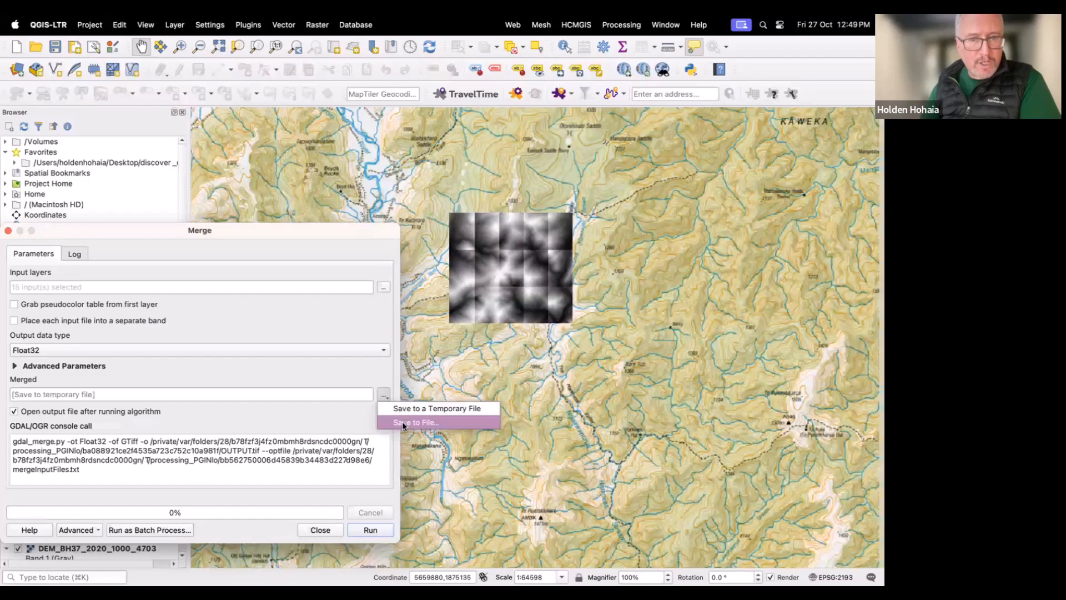
left_click(402, 421)
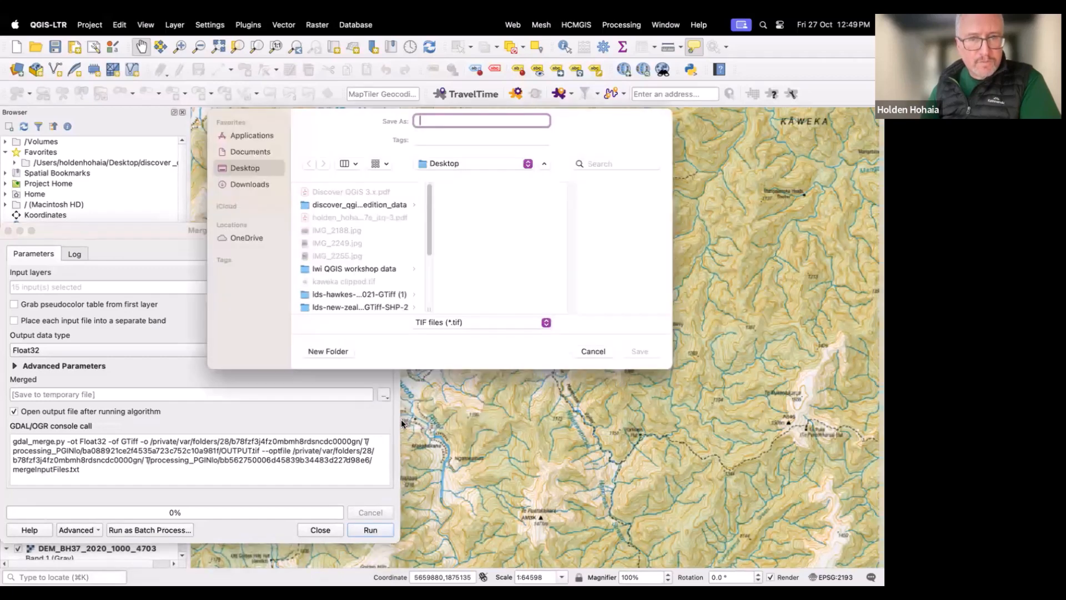
type("m")
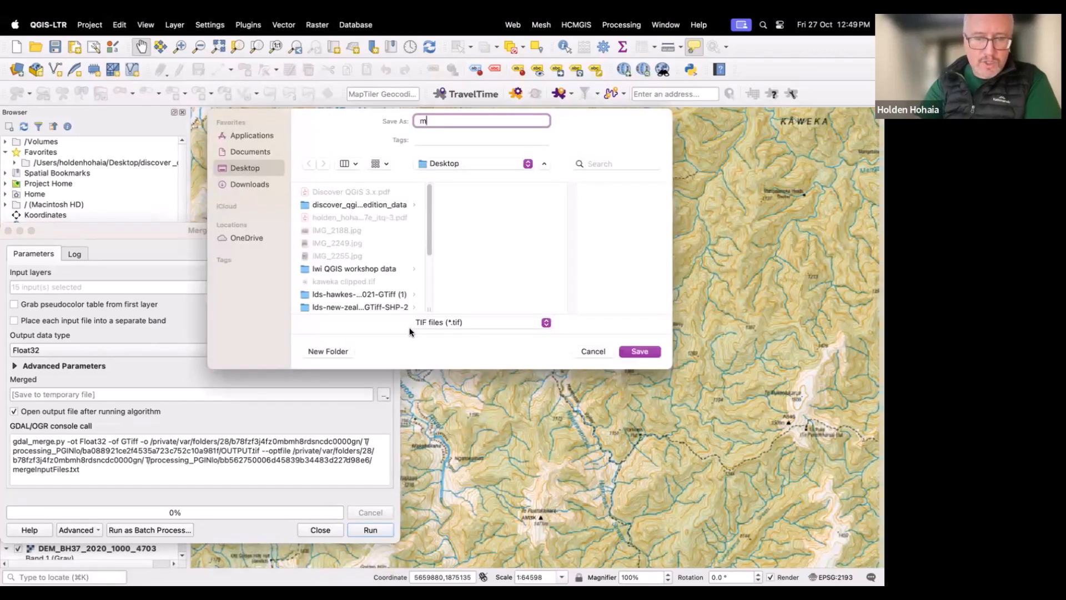
type("erged")
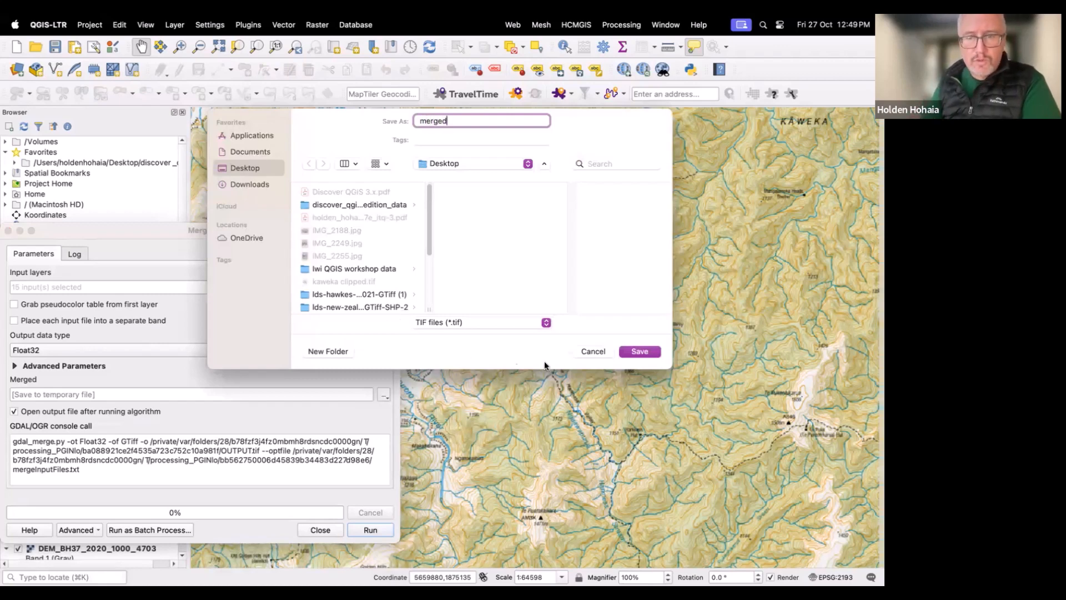
left_click(633, 352)
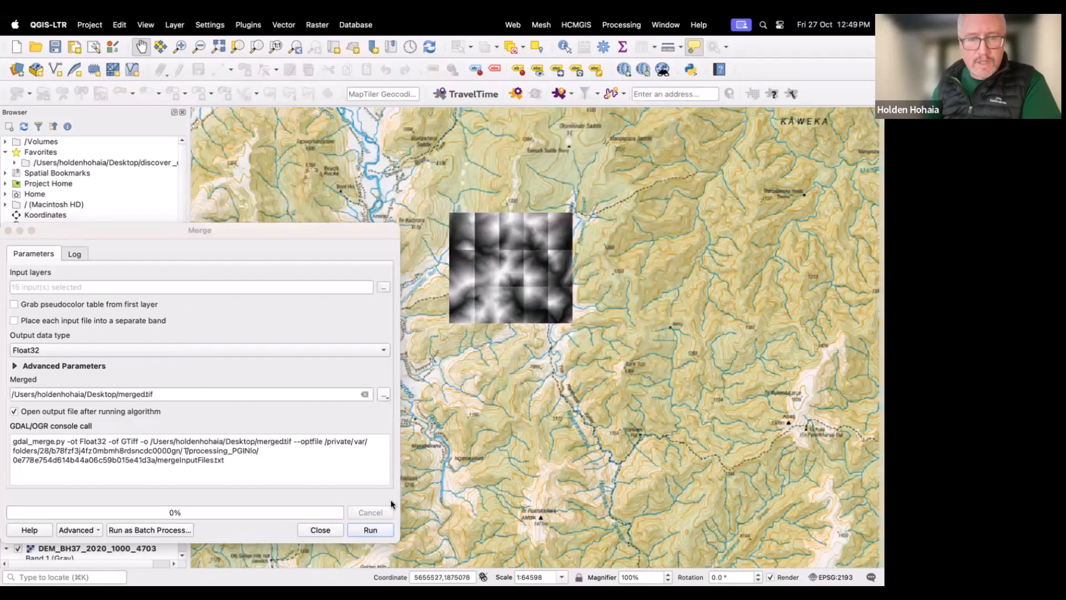
left_click(369, 530)
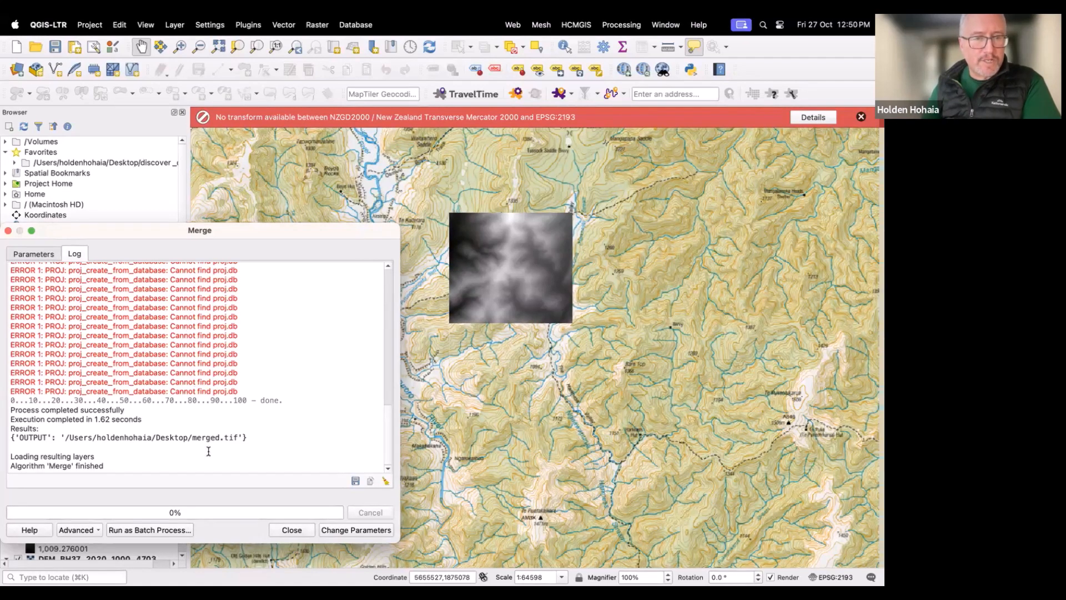
left_click(289, 530)
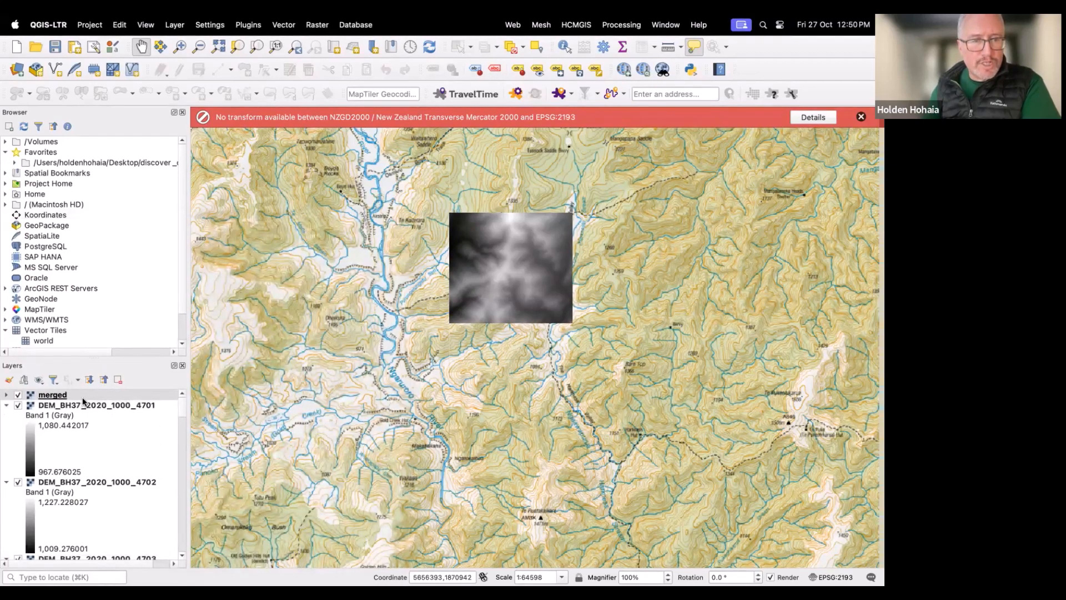
Step: Close the Browser panel and collapse the legends of all fifteen DEM_BH37 tile layers in the layer list
left_click(182, 113)
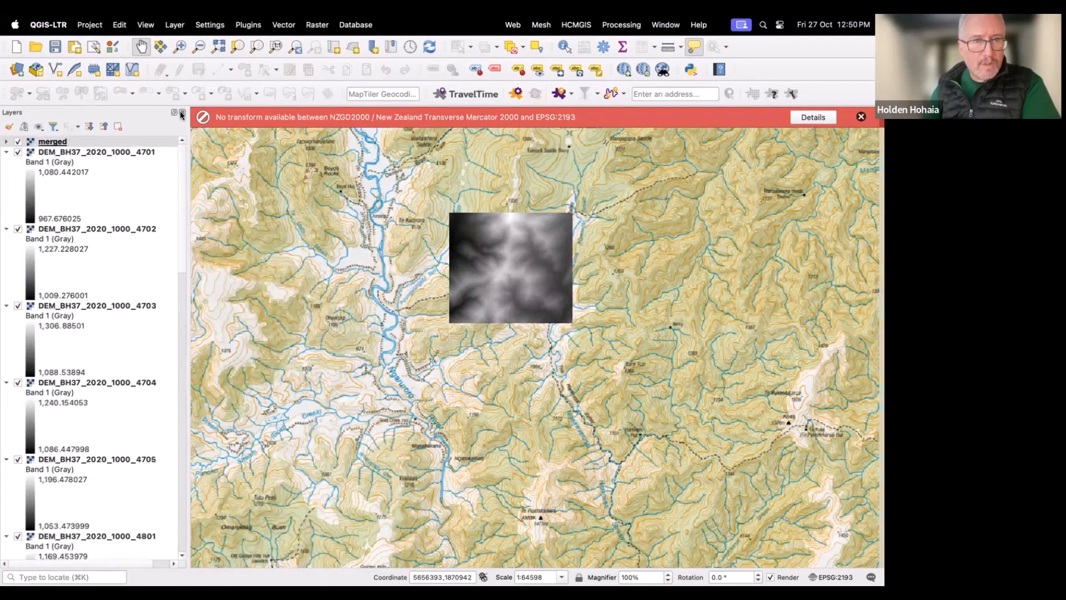
left_click(94, 153)
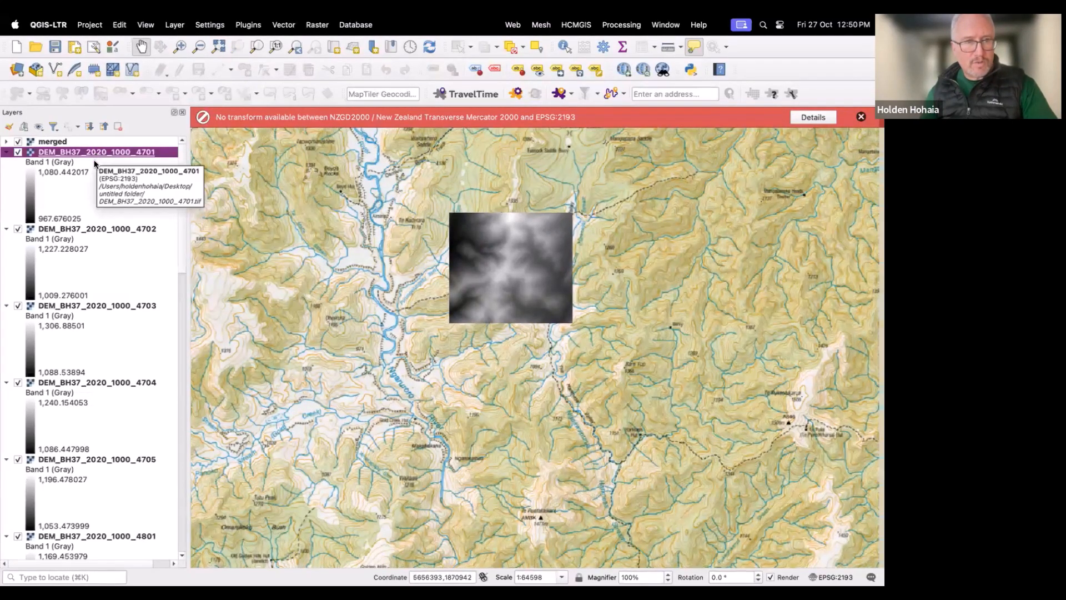
left_click(6, 154)
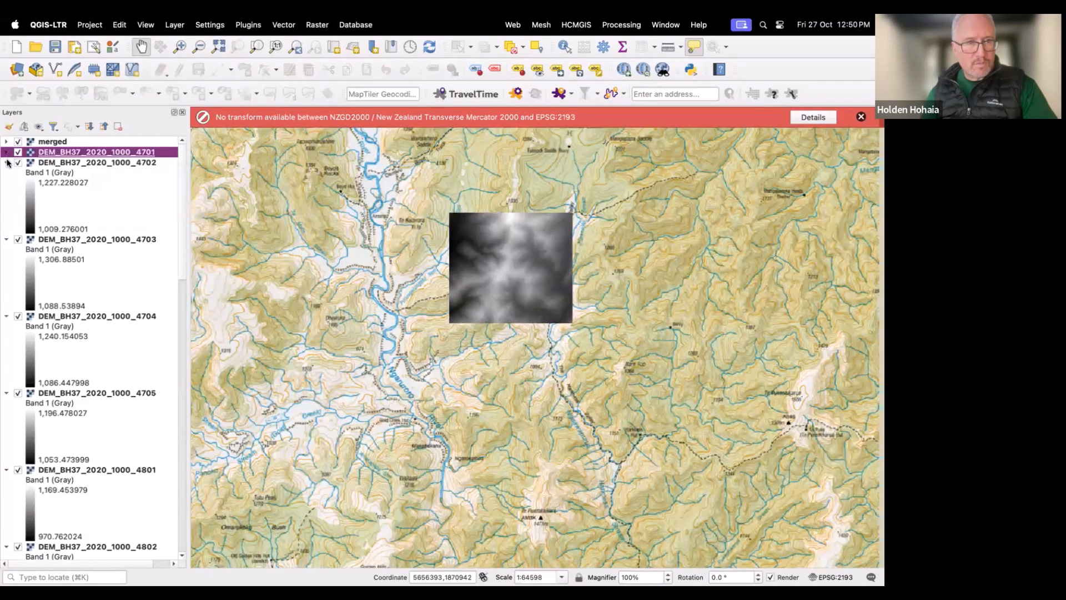
left_click(7, 162)
left_click(7, 173)
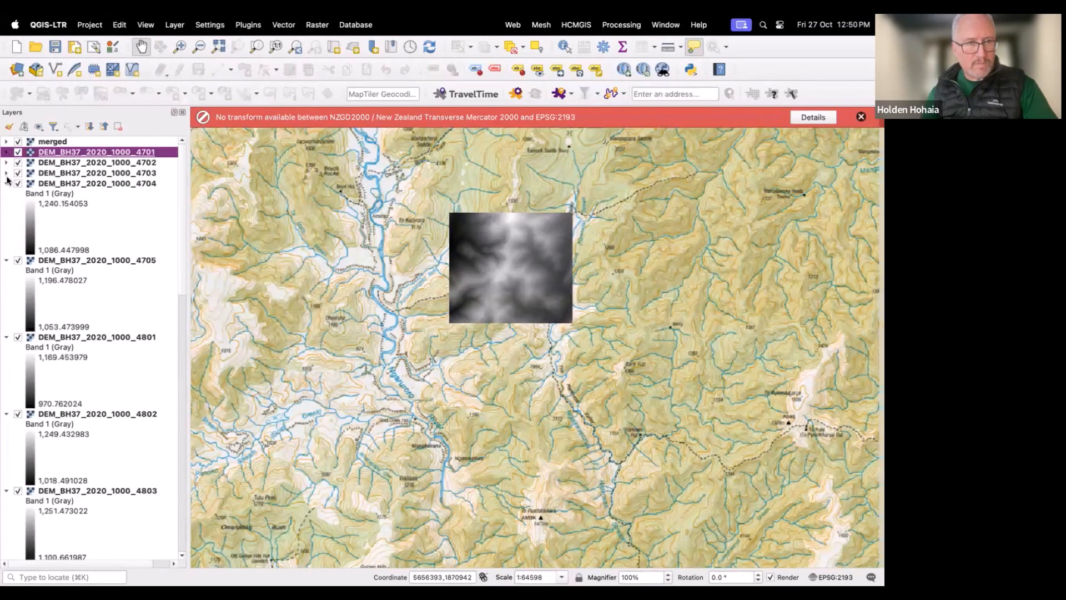
left_click(7, 183)
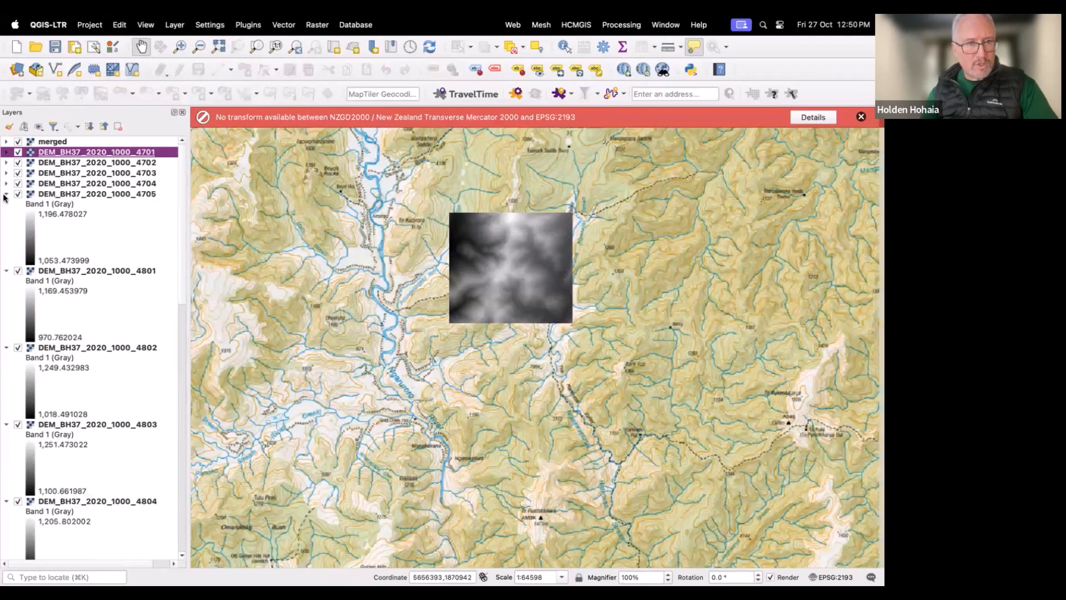
left_click(6, 194)
left_click(6, 204)
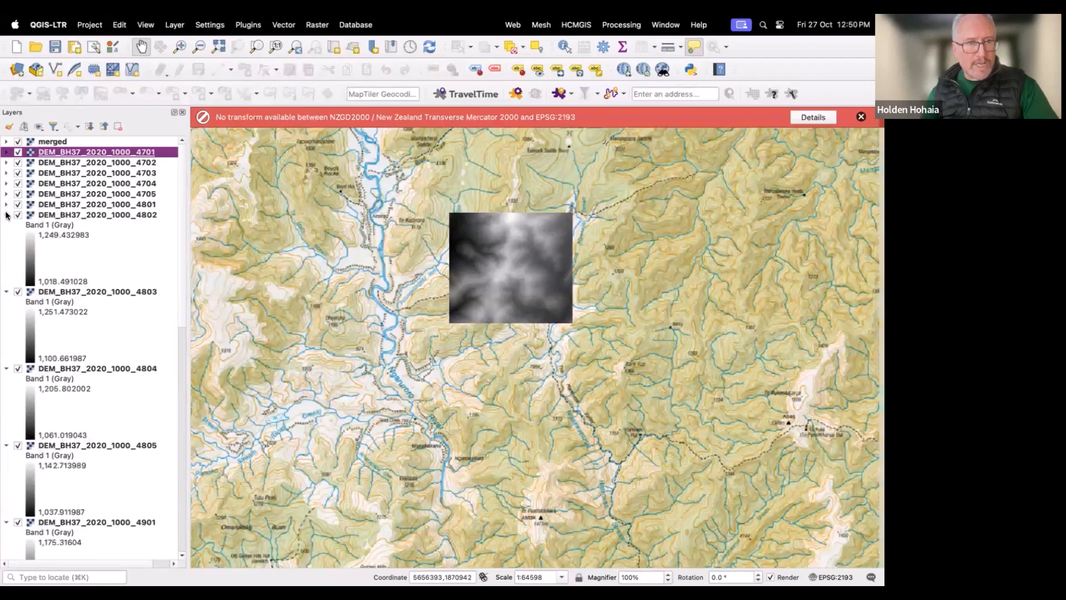
left_click(6, 215)
left_click(6, 225)
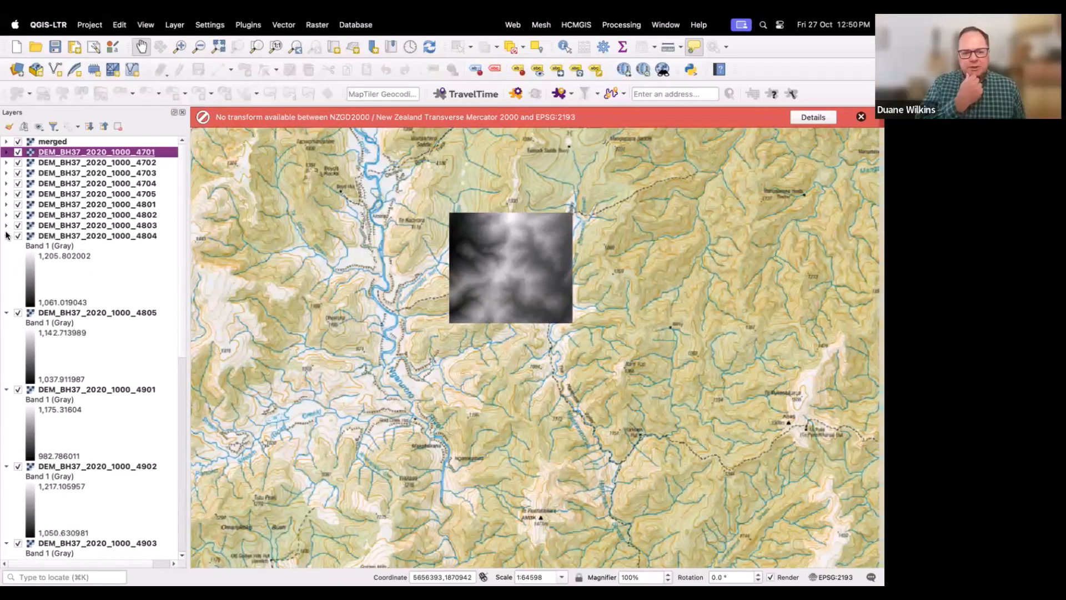
left_click(6, 237)
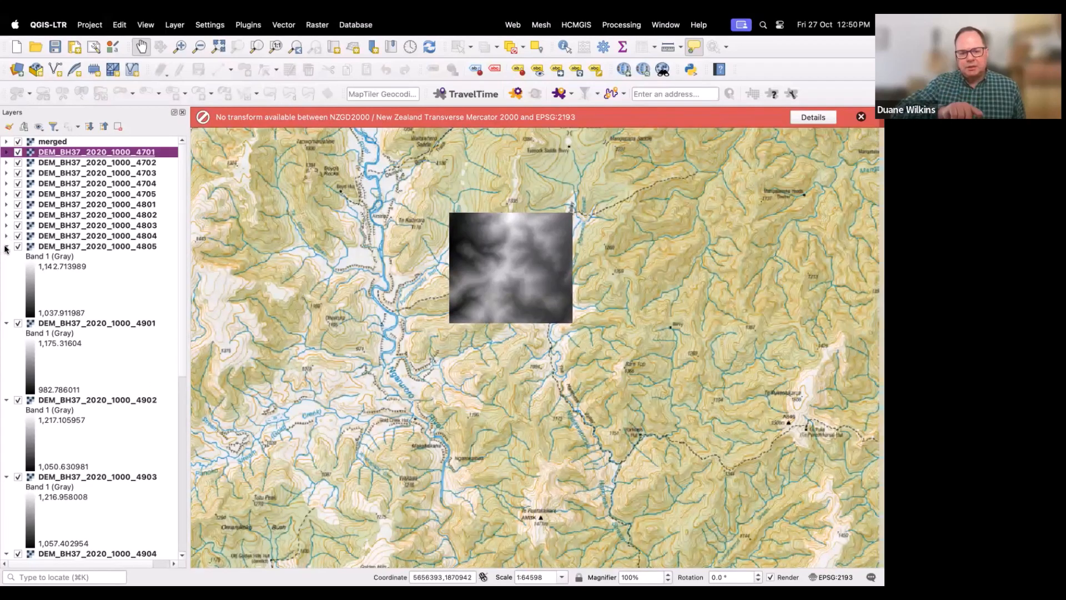
left_click(5, 247)
left_click(6, 257)
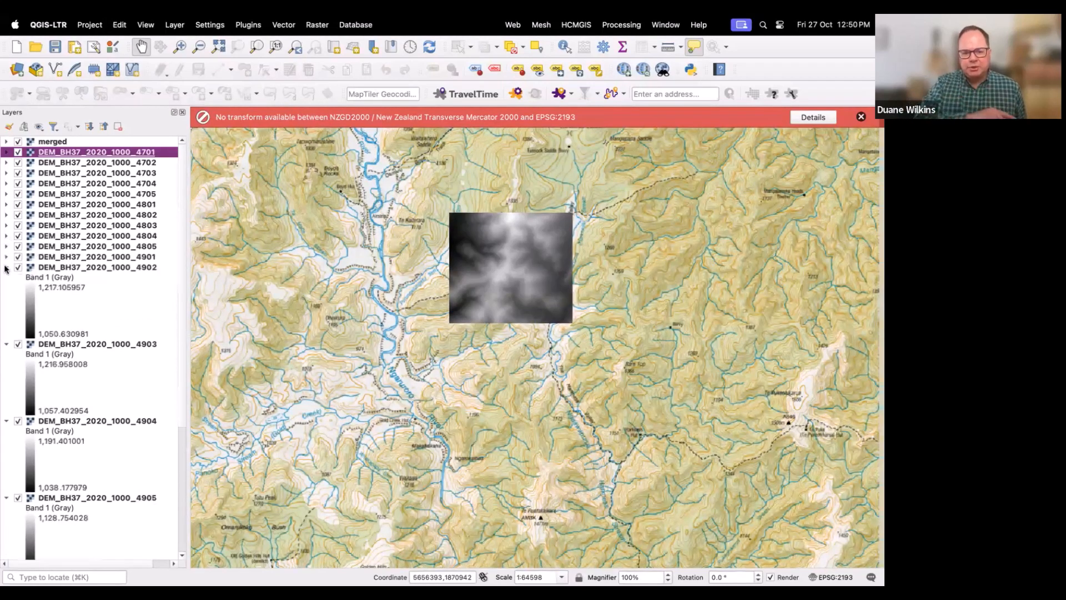
left_click(6, 267)
left_click(7, 277)
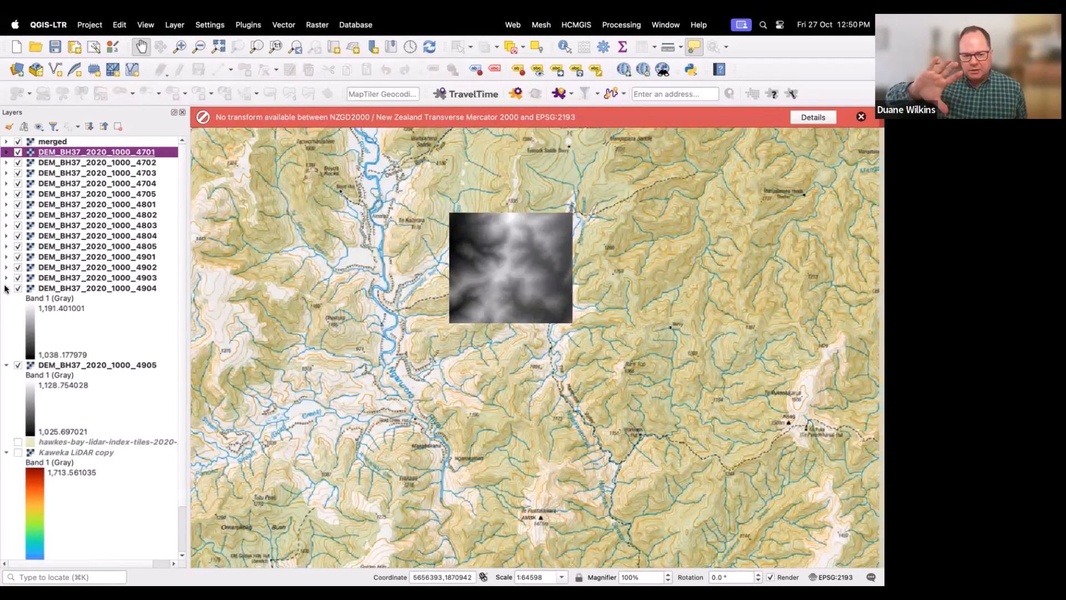
left_click(6, 288)
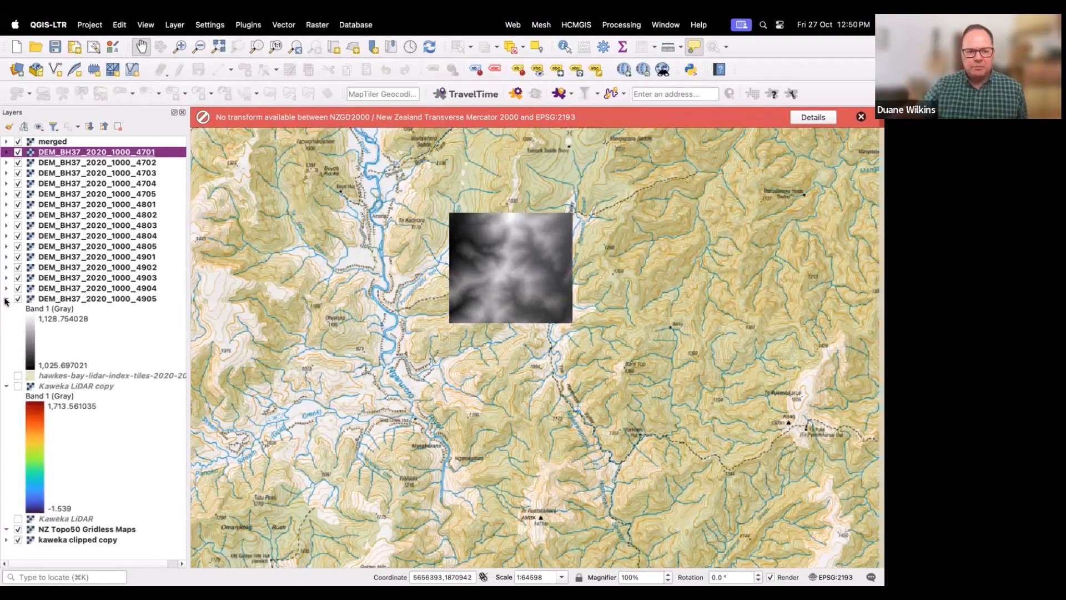
left_click(6, 299)
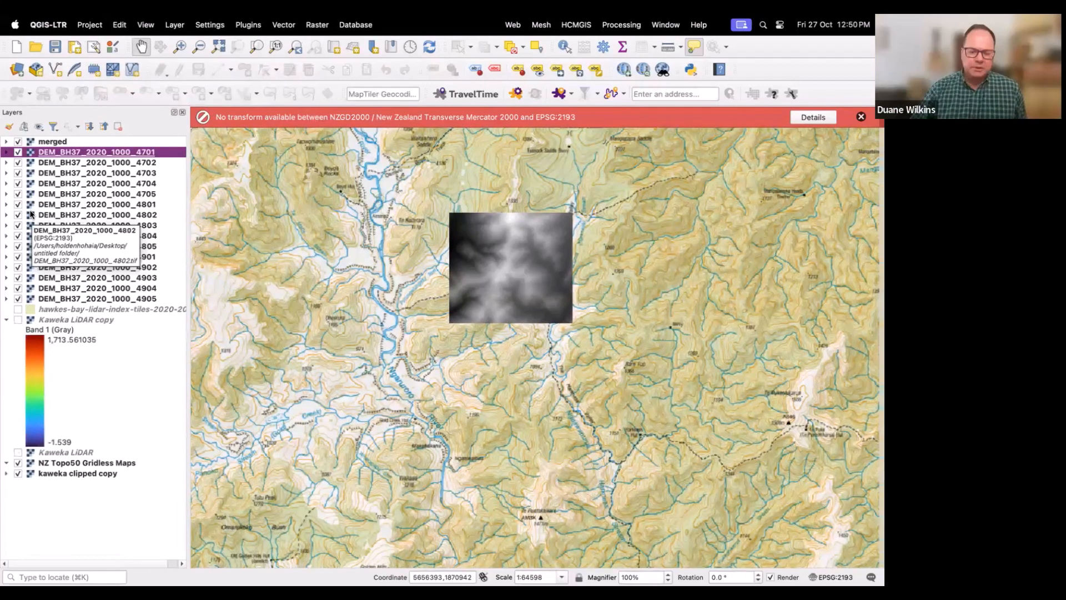
Step: Select all fifteen DEM_BH37_2020_1000 tile layers and remove them from the layer list
right_click(41, 165)
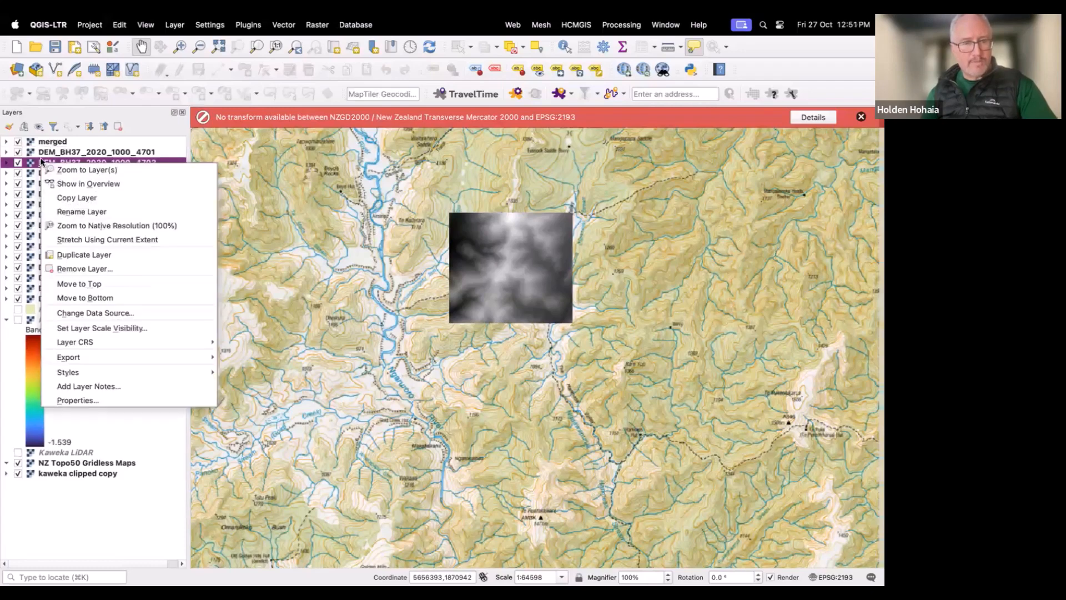
left_click(41, 162)
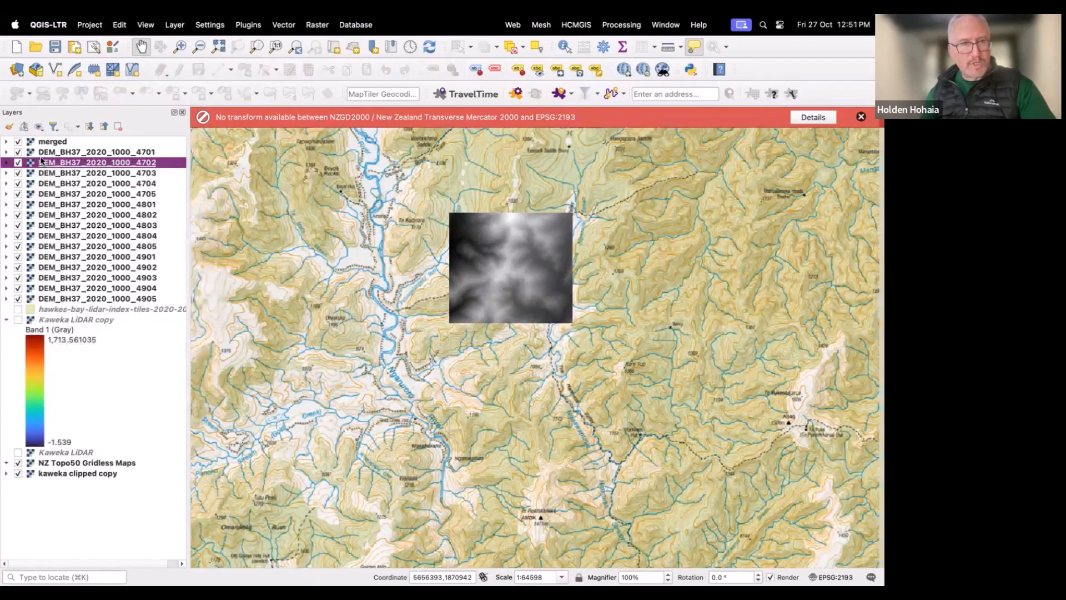
left_click_drag(42, 152, 41, 293)
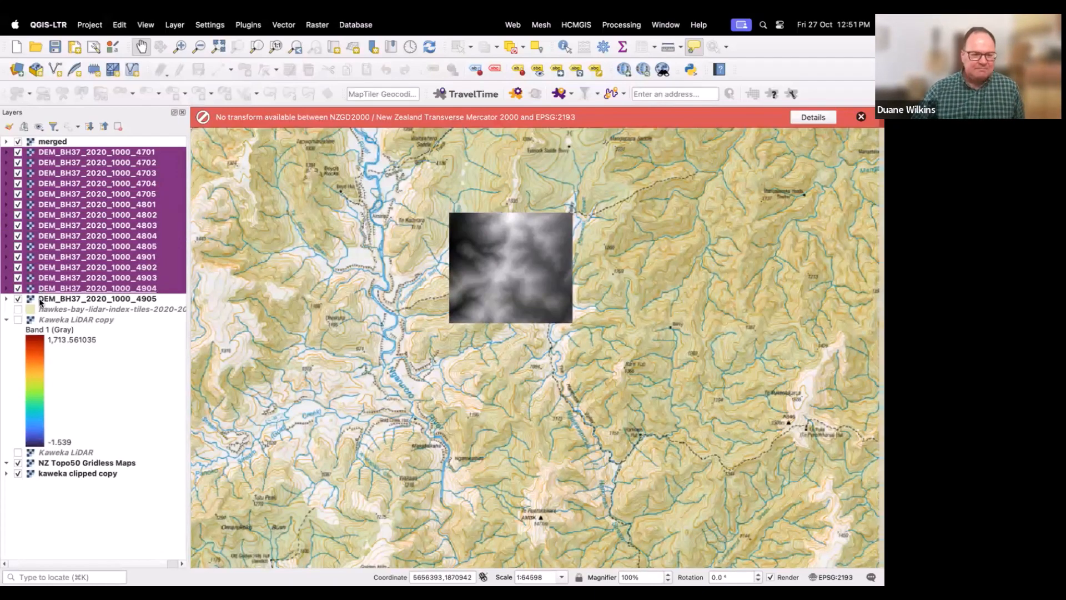
left_click(39, 299, "super")
right_click(38, 295)
left_click(39, 297)
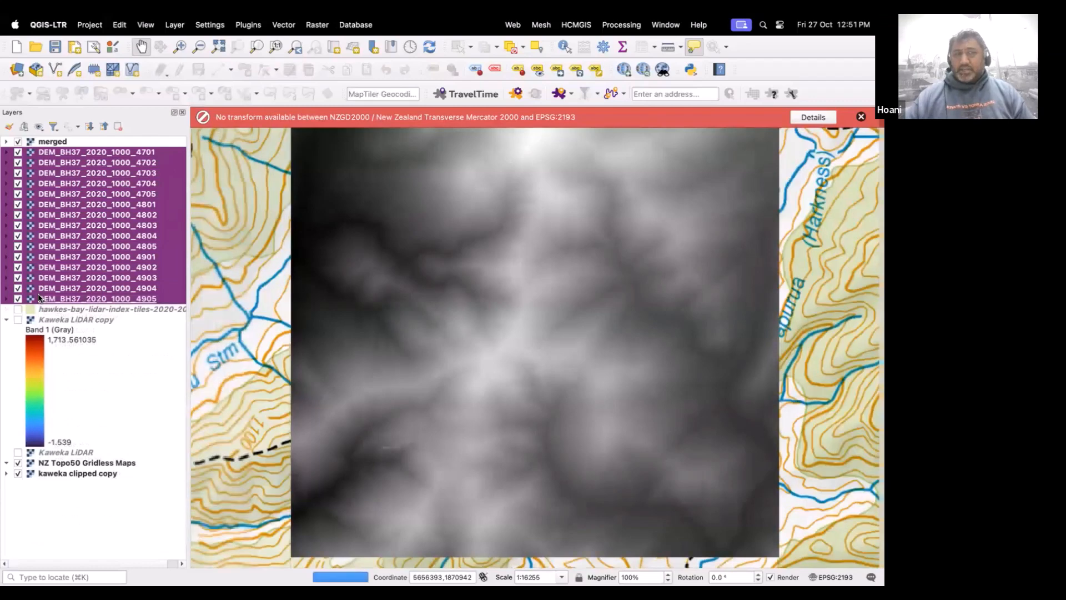
right_click(46, 280)
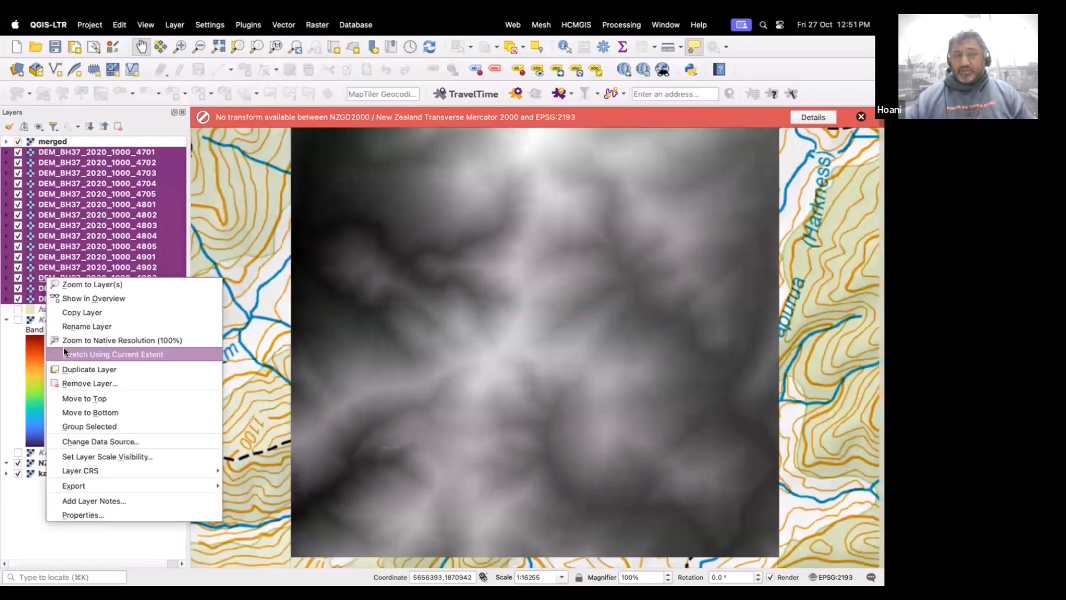
left_click(69, 382)
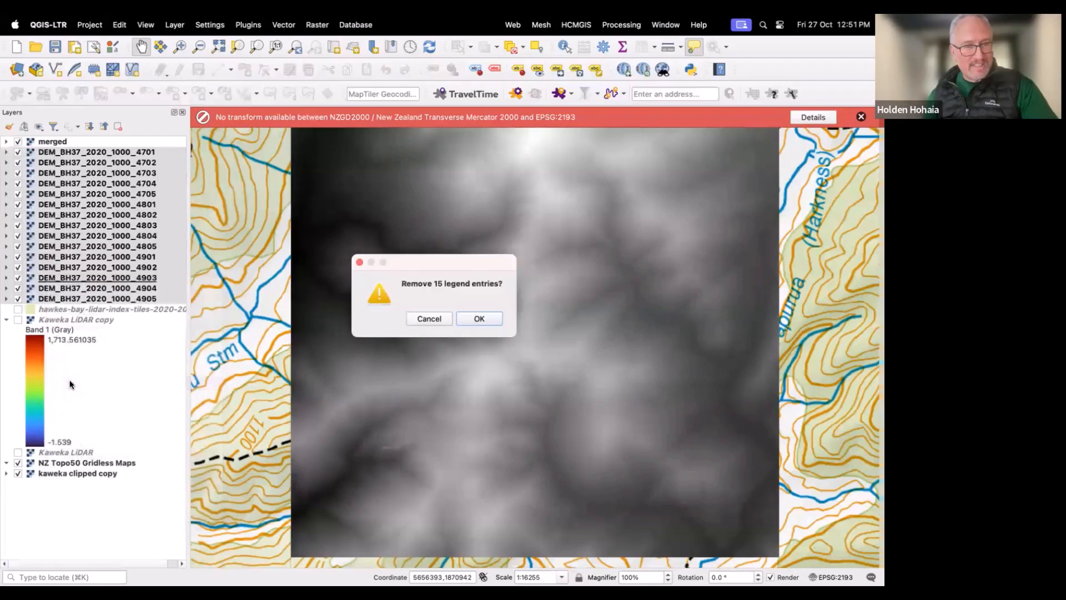
left_click(479, 319)
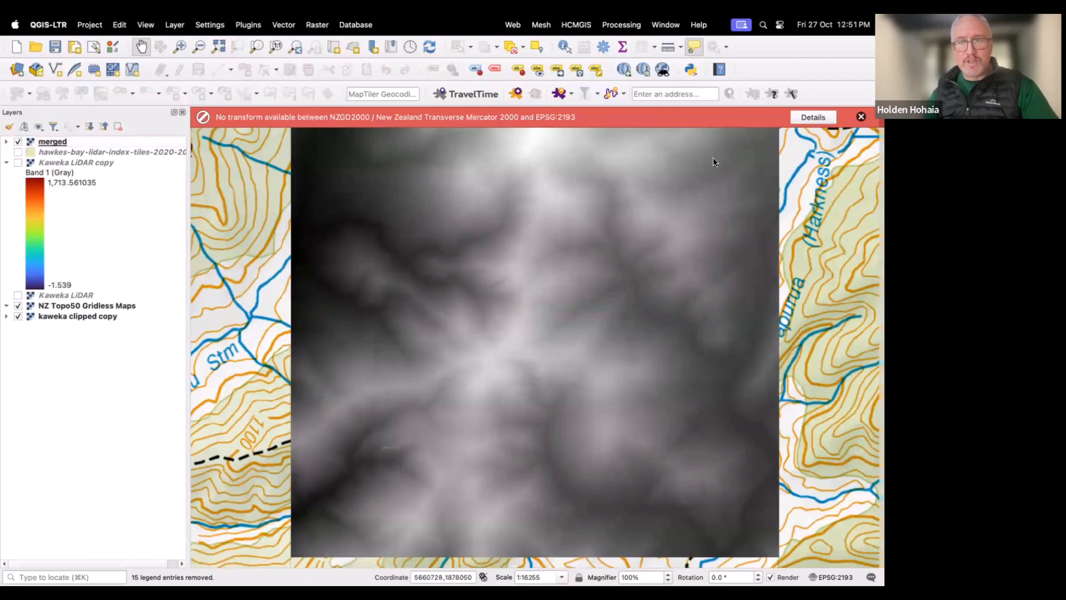
Step: Dismiss the transform warning and change the merged layer's render type to Hillshade
left_click(860, 117)
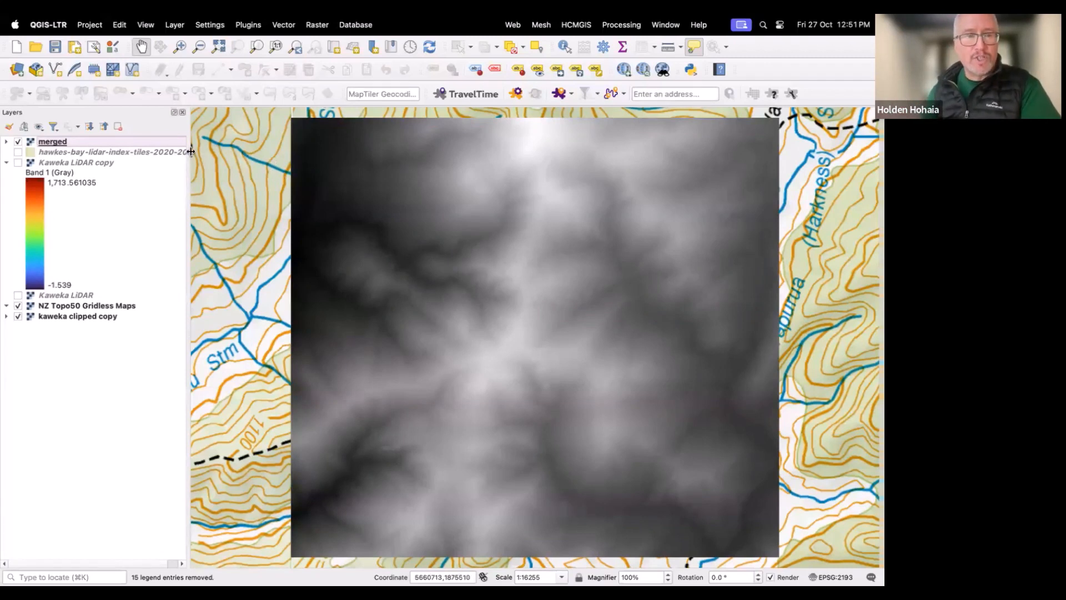
right_click(86, 143)
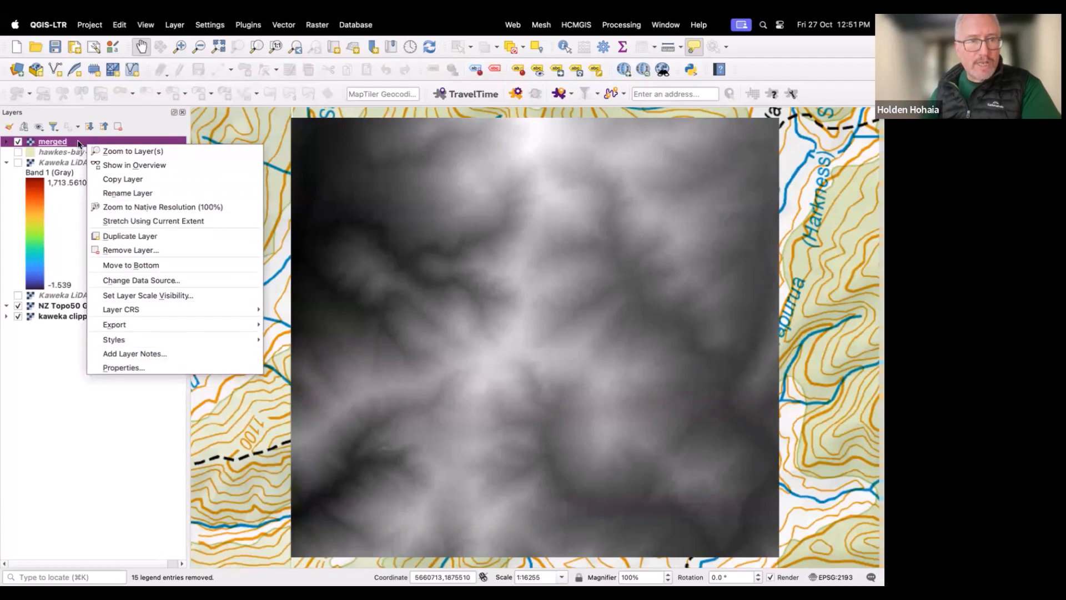
left_click(106, 368)
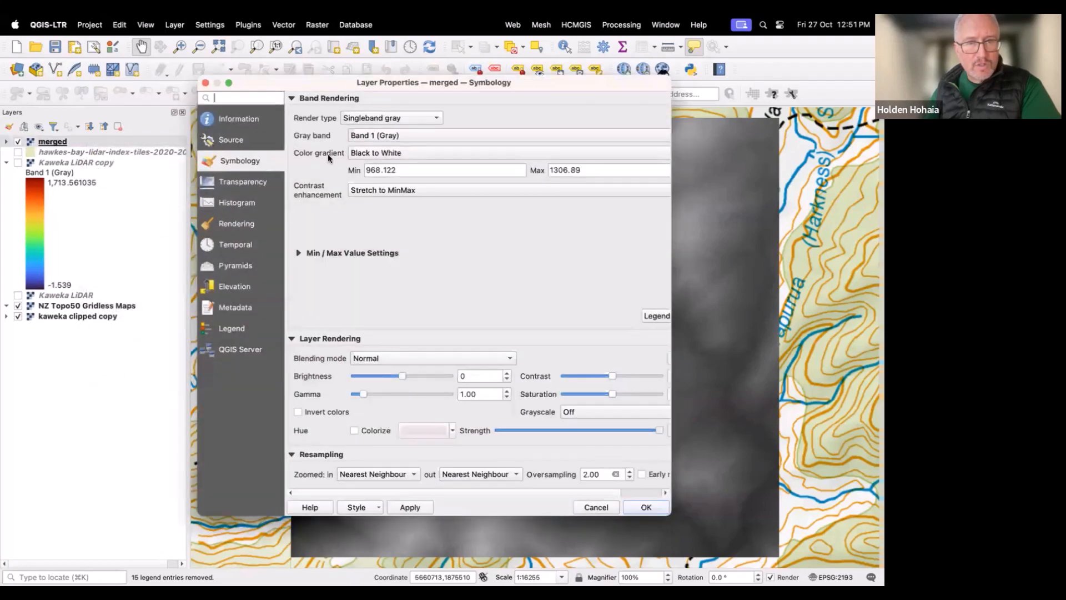
left_click(434, 118)
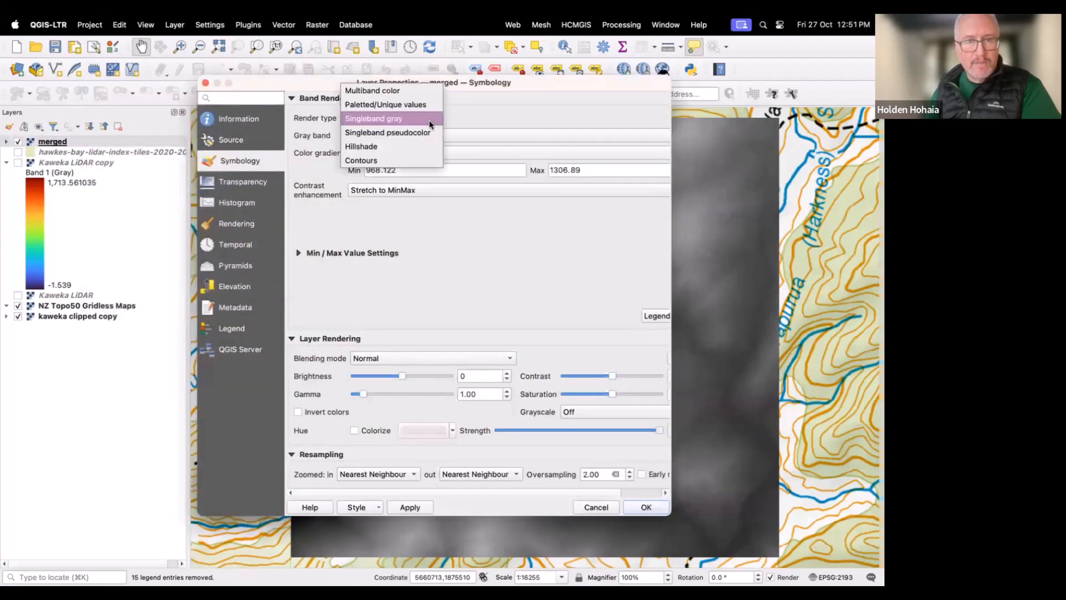
left_click(390, 147)
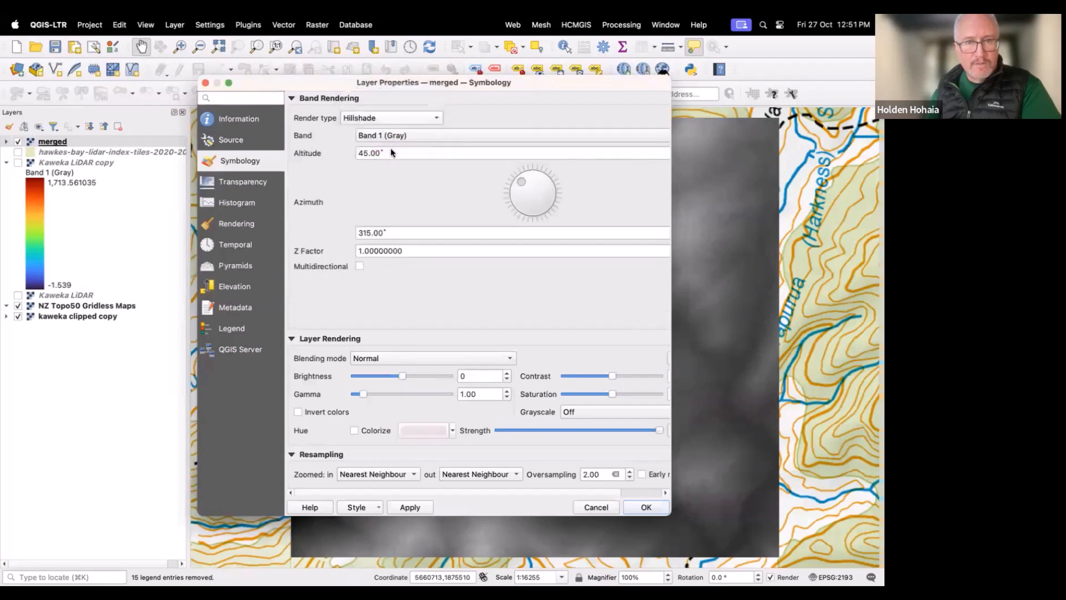
left_click(632, 503)
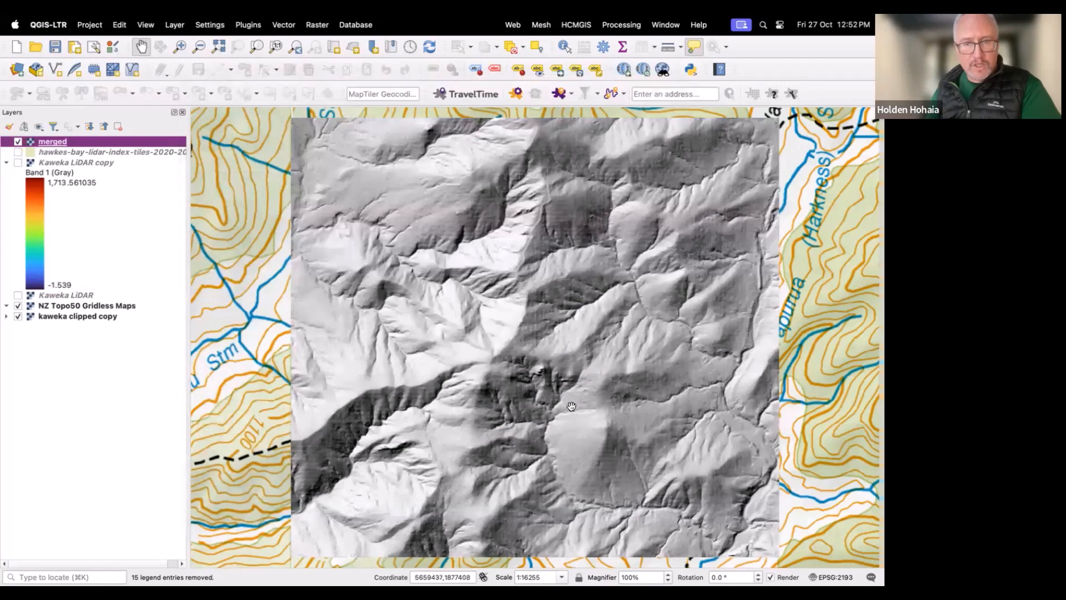
Step: Duplicate the merged layer
scroll(546, 379, "up", 2)
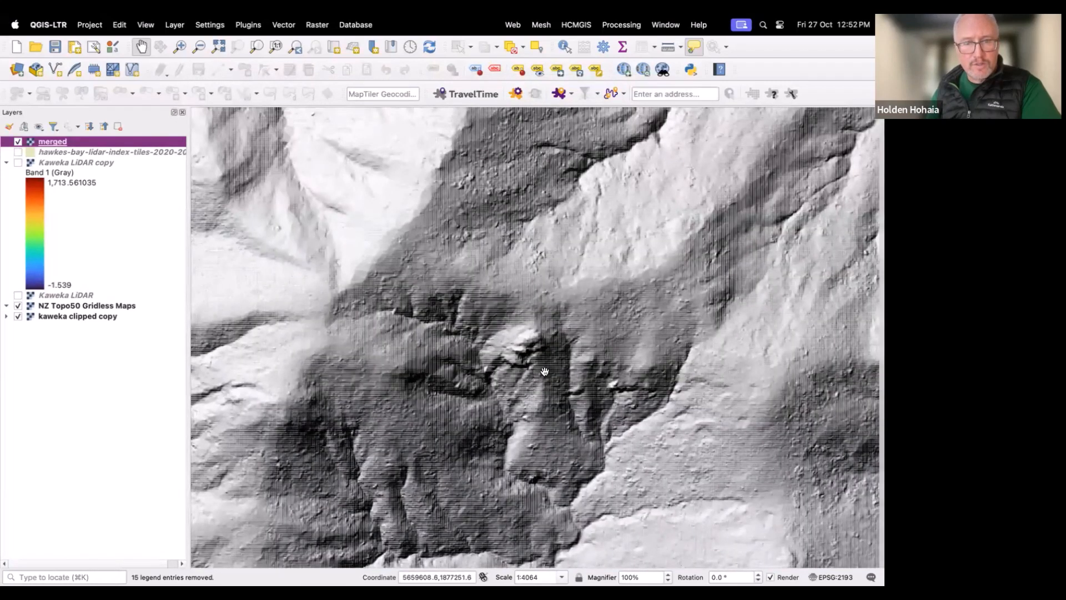
scroll(544, 371, "down", 2)
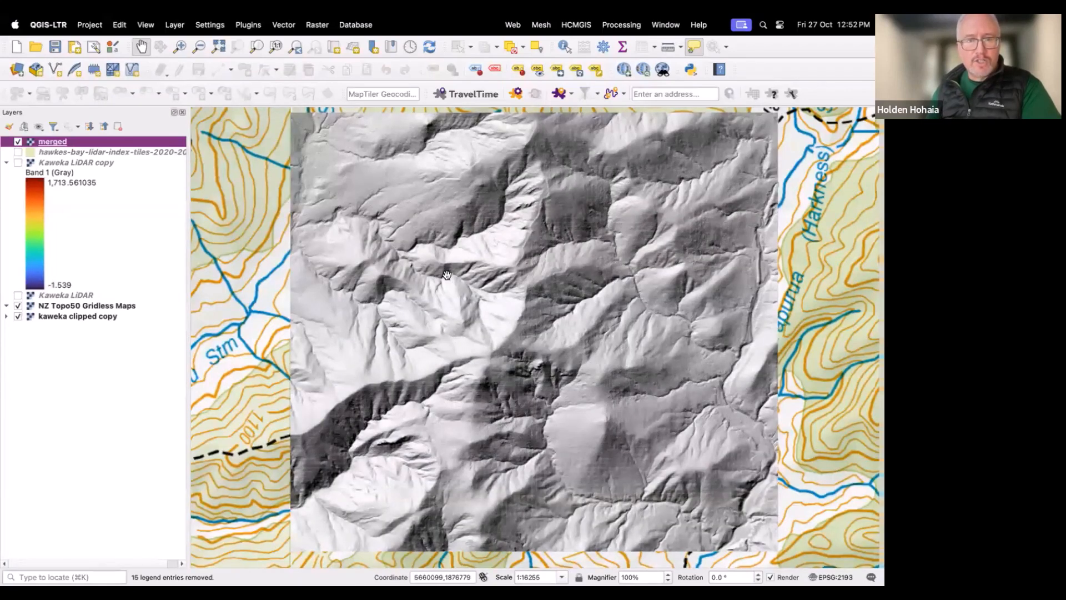
left_click_drag(448, 273, 444, 278)
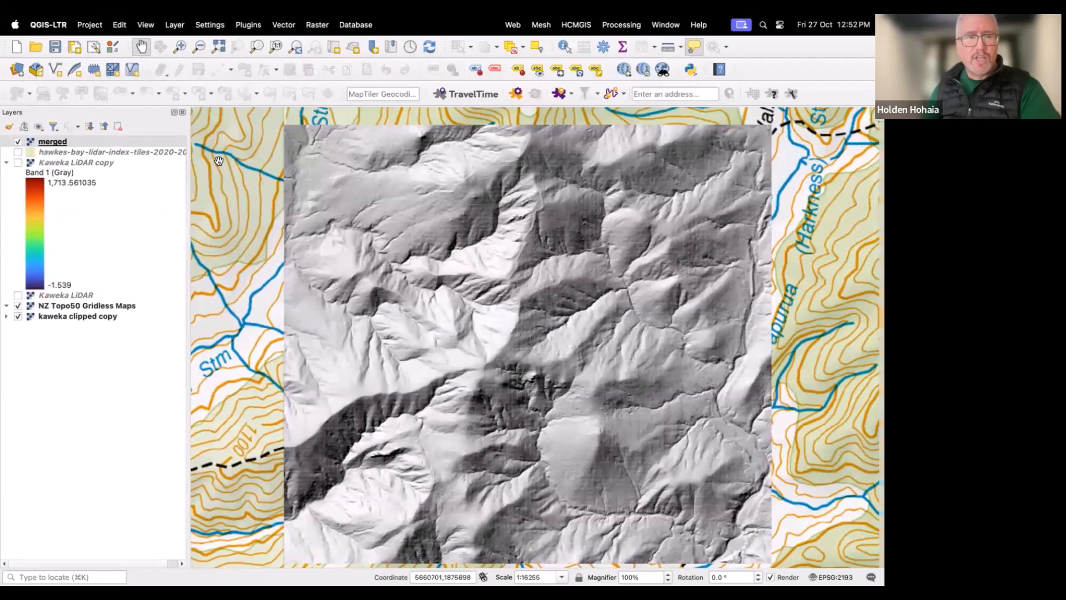
right_click(102, 151)
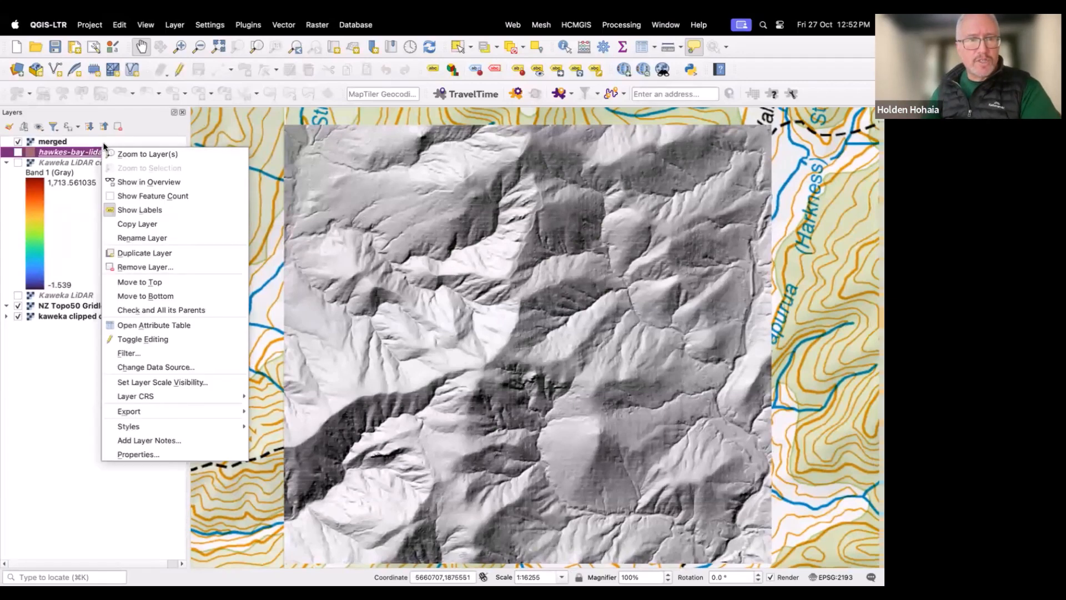
key("Escape")
left_click(104, 145)
right_click(105, 143)
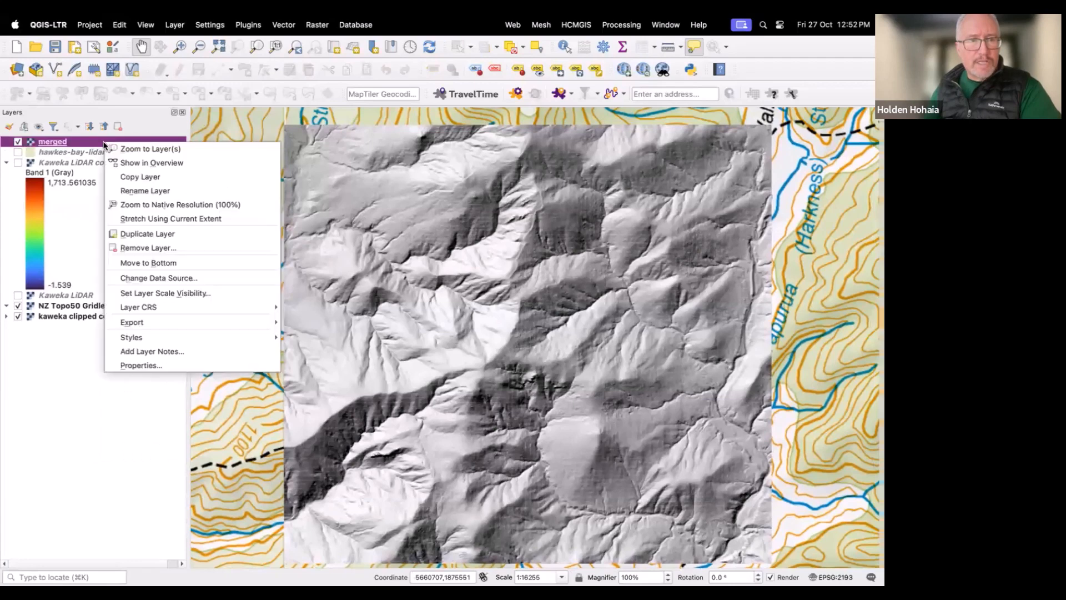
left_click(130, 231)
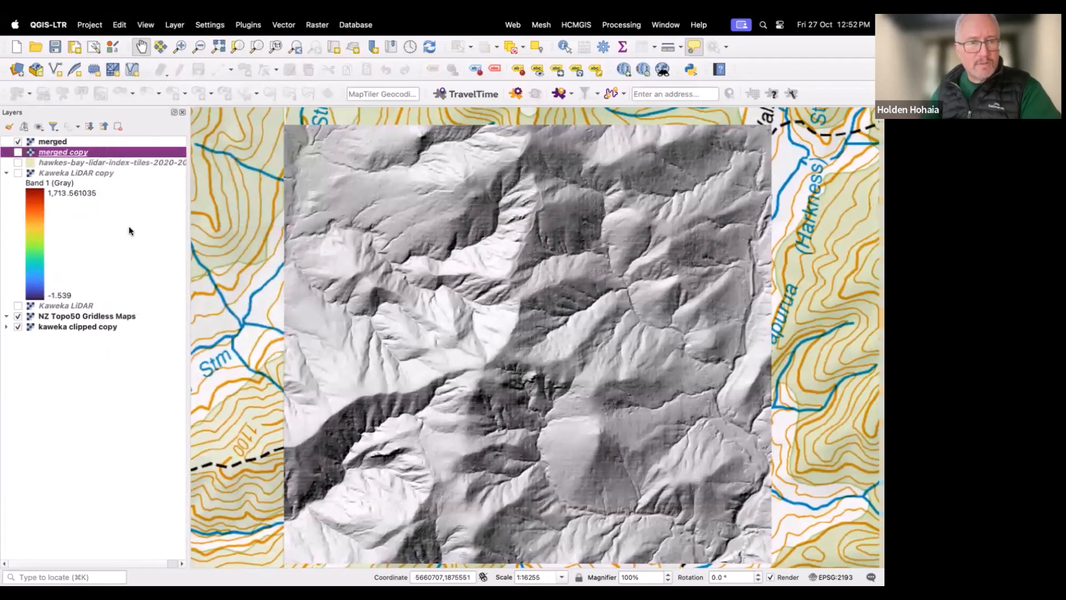
Step: Move the merged copy layer to the top of the layer list and switch it on
right_click(90, 157)
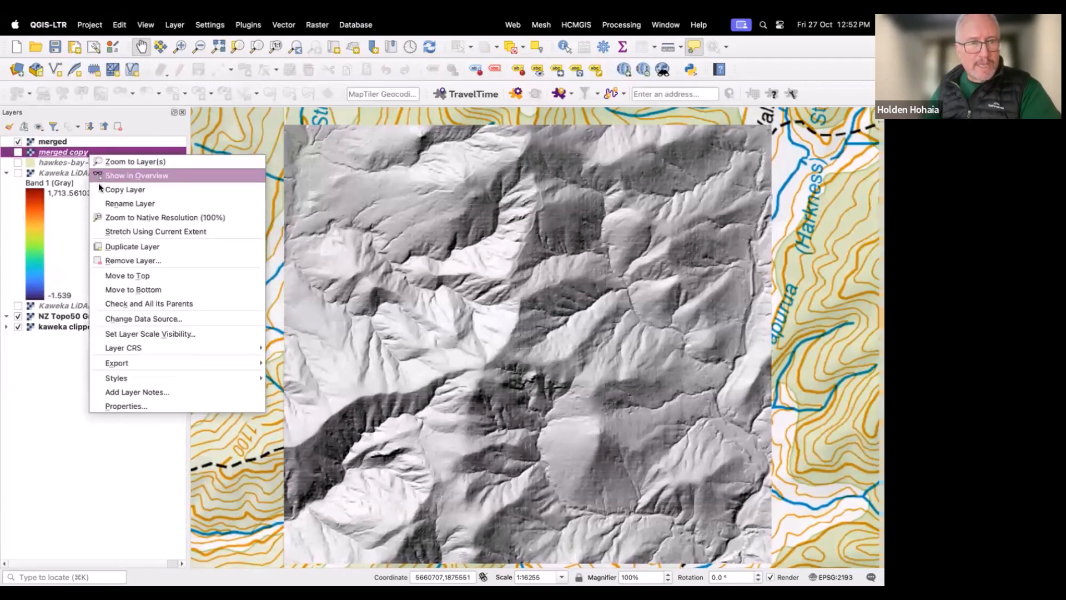
left_click(122, 276)
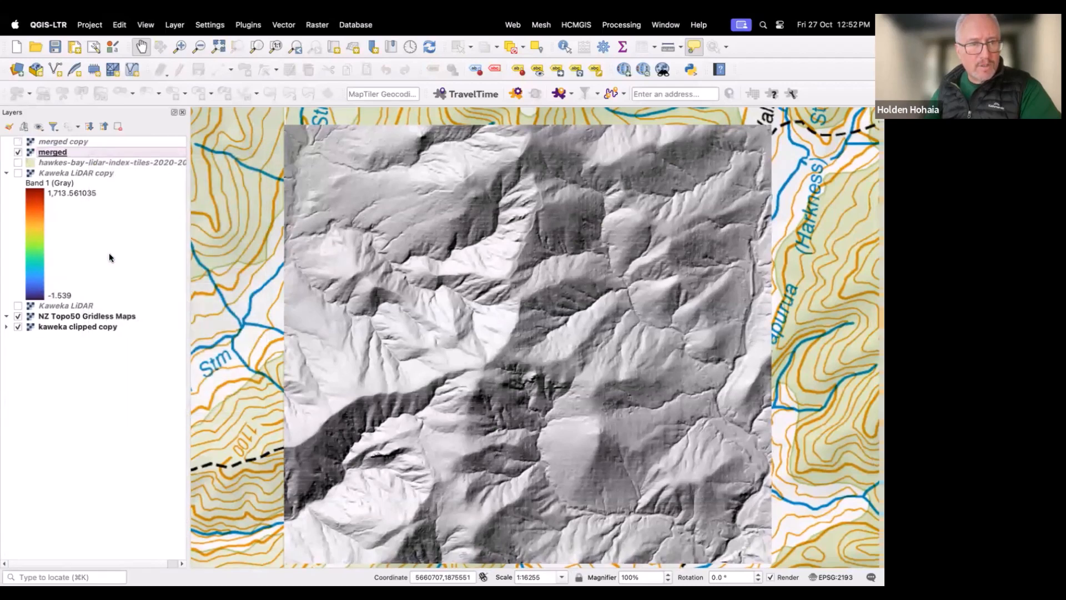
left_click(19, 142)
Step: Set the merged copy layer's render type to Singleband pseudocolor with 50% global opacity
right_click(52, 140)
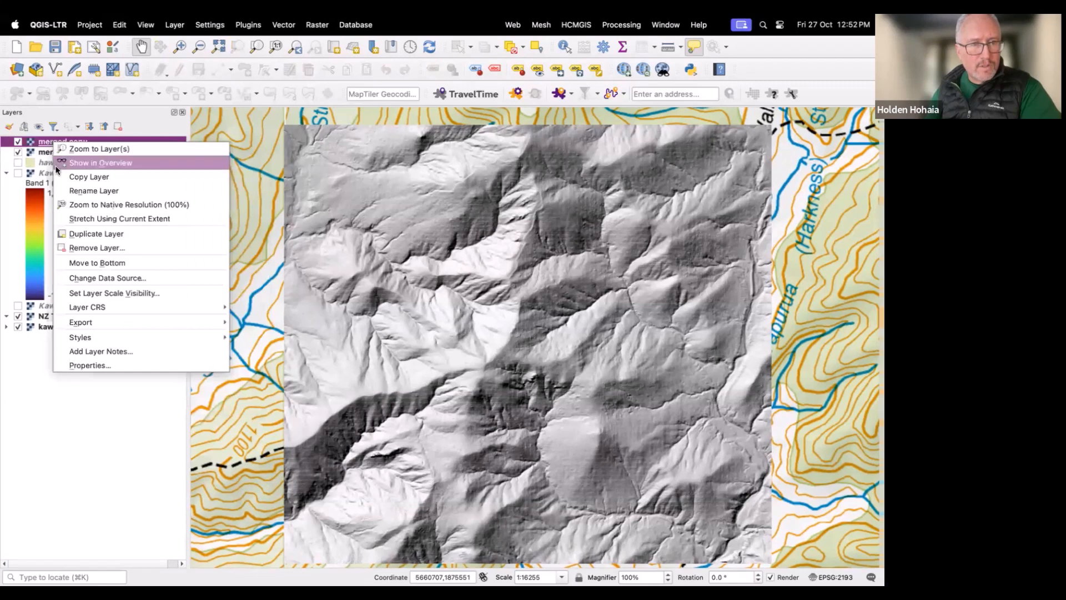
left_click(96, 362)
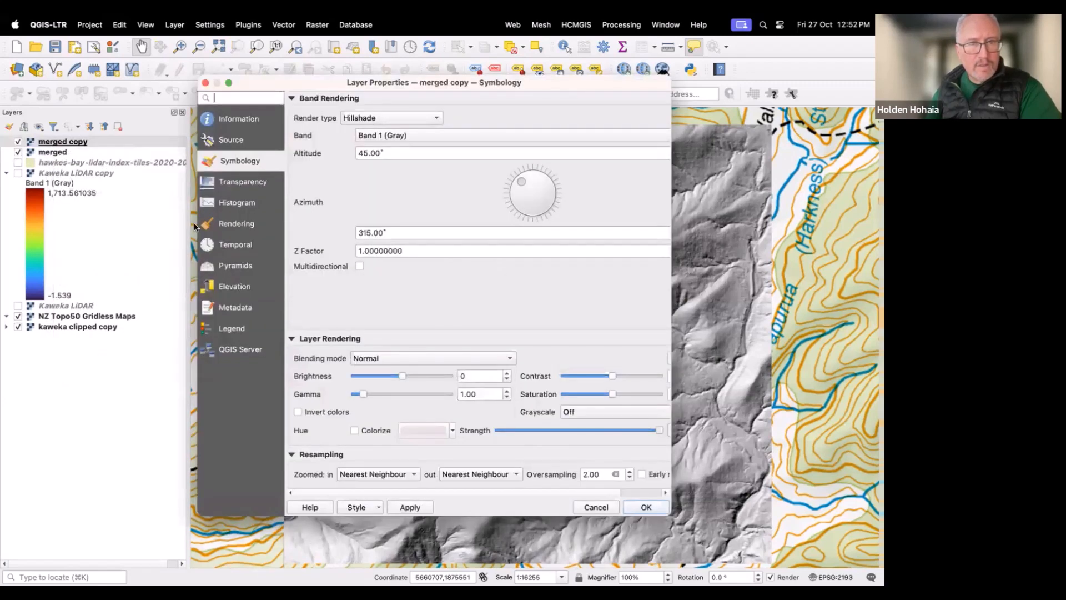
left_click(435, 118)
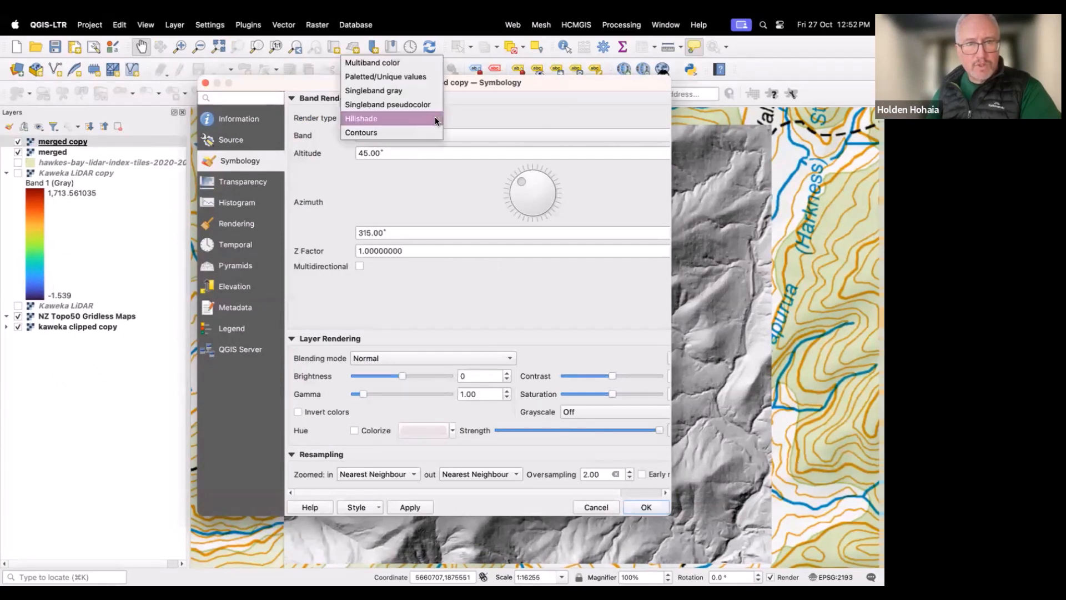
left_click(397, 103)
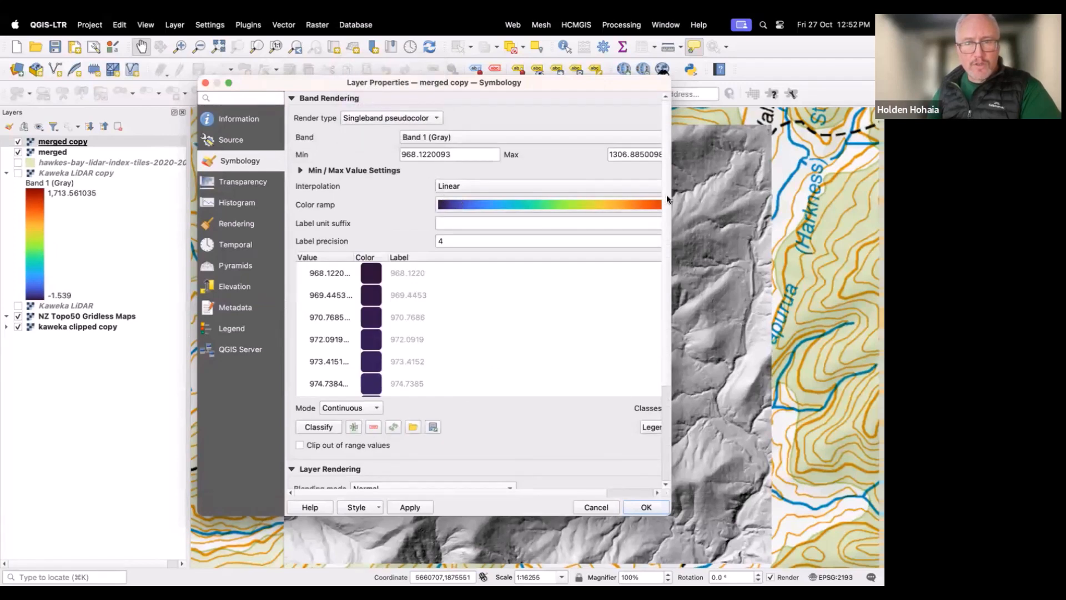
left_click_drag(671, 192, 712, 192)
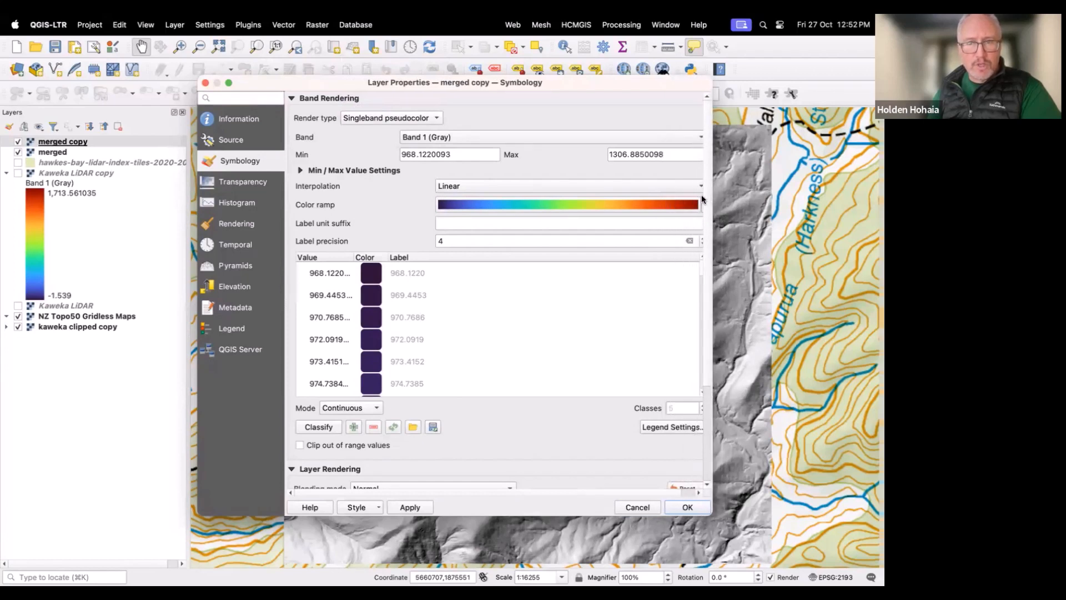
left_click(247, 186)
left_click_drag(372, 117, 372, 117)
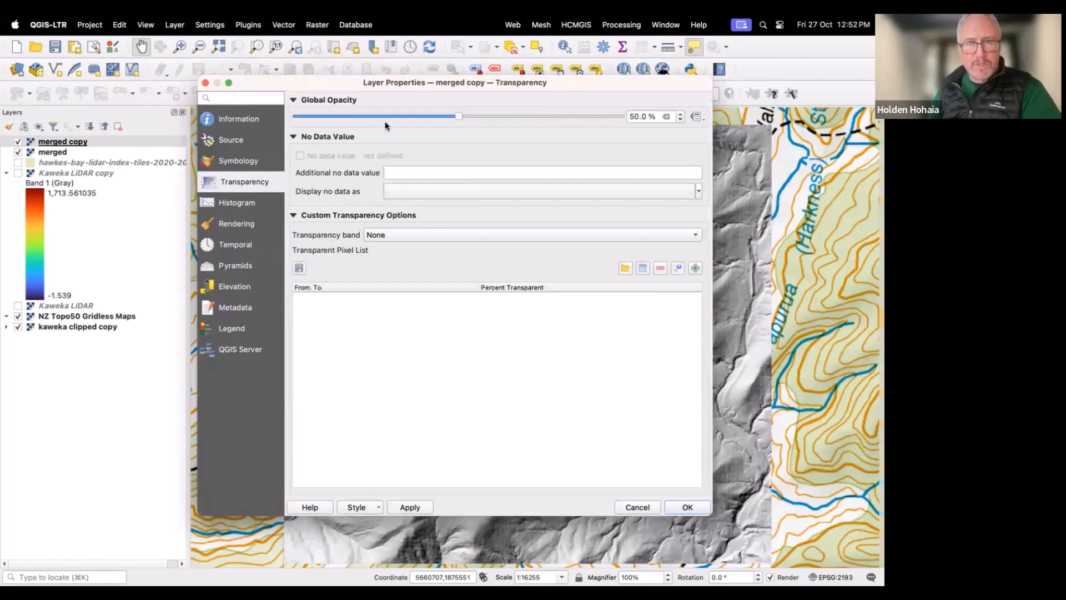
left_click(672, 506)
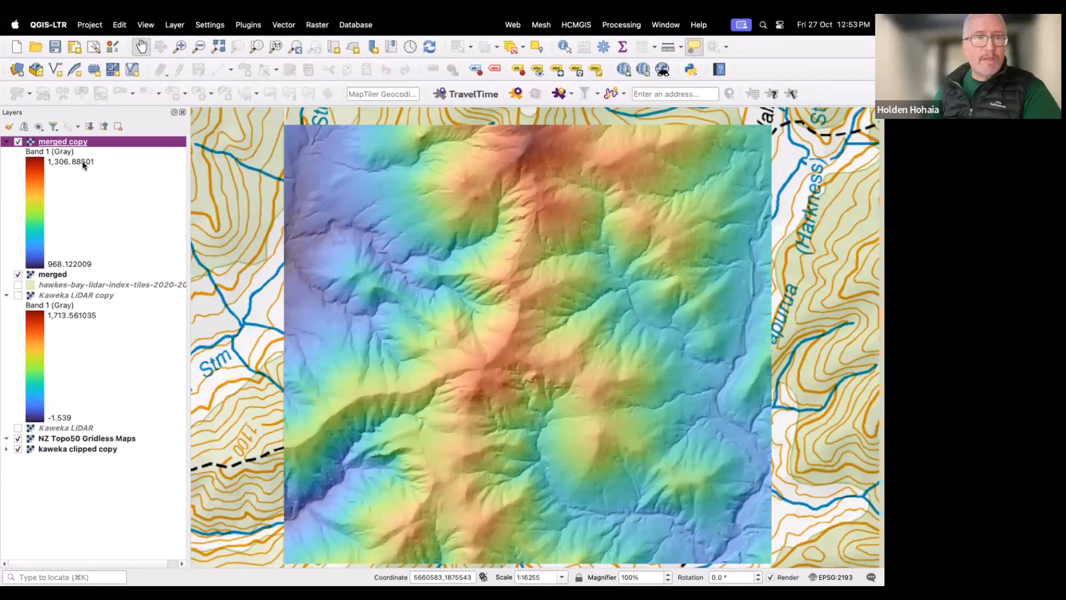
Step: Turn off the continuous legend option in the merged copy layer's symbology legend settings
right_click(55, 146)
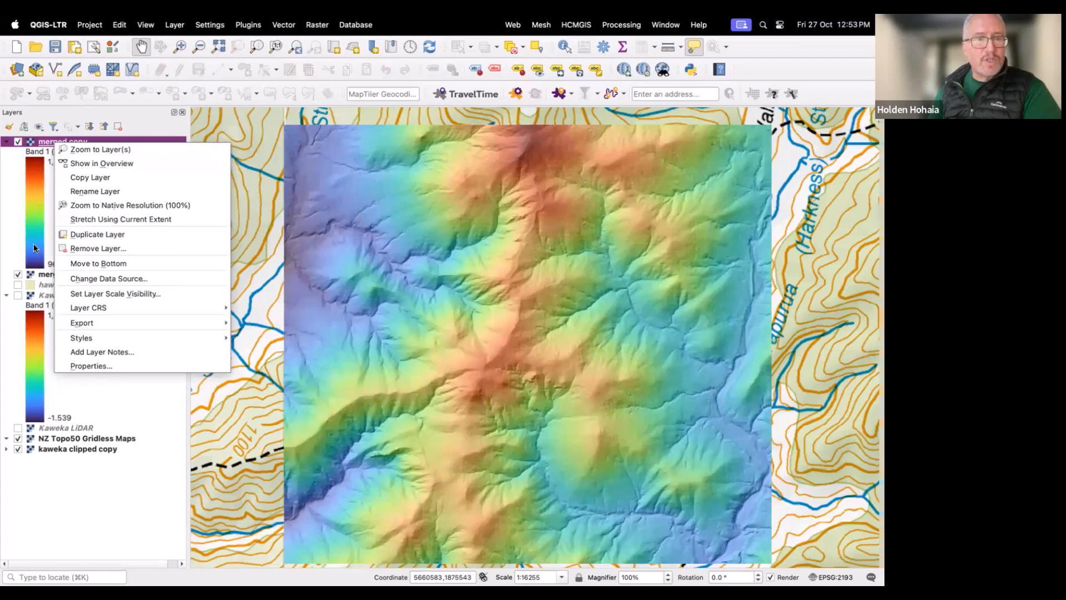
left_click(49, 194)
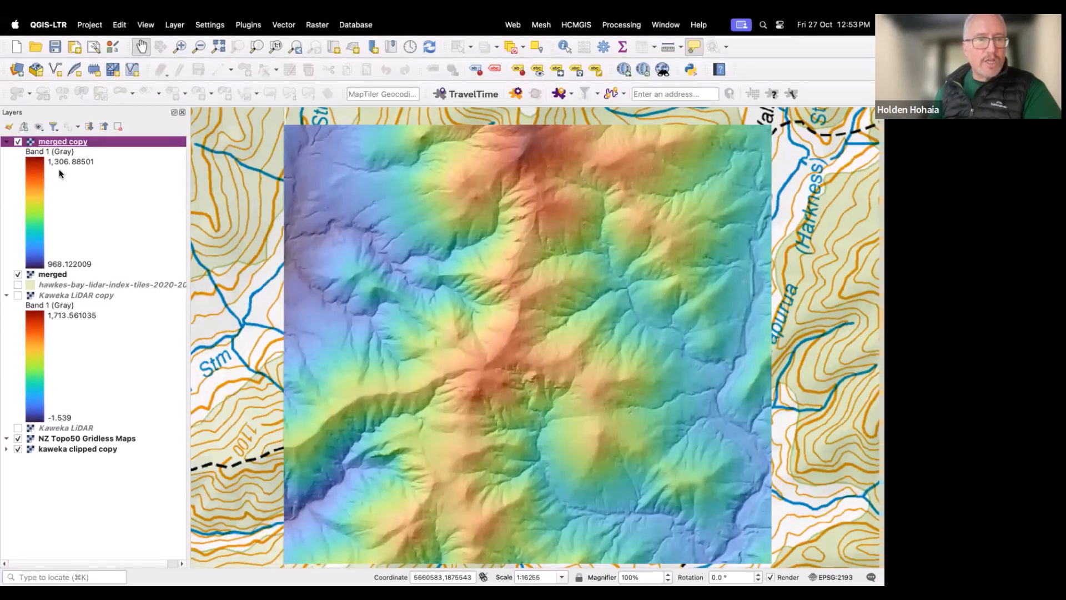
right_click(61, 144)
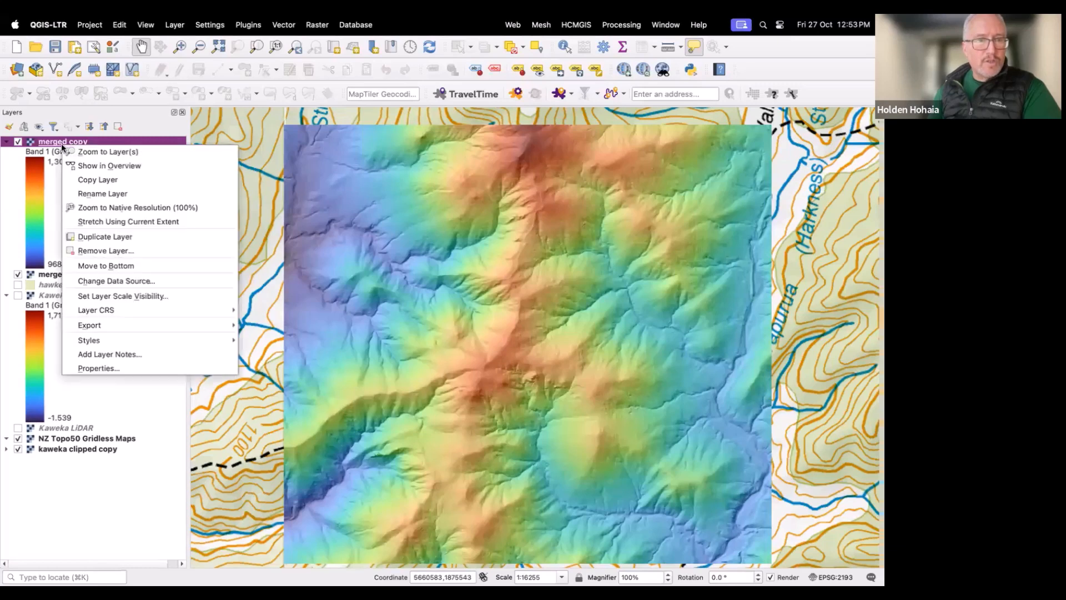
left_click(95, 368)
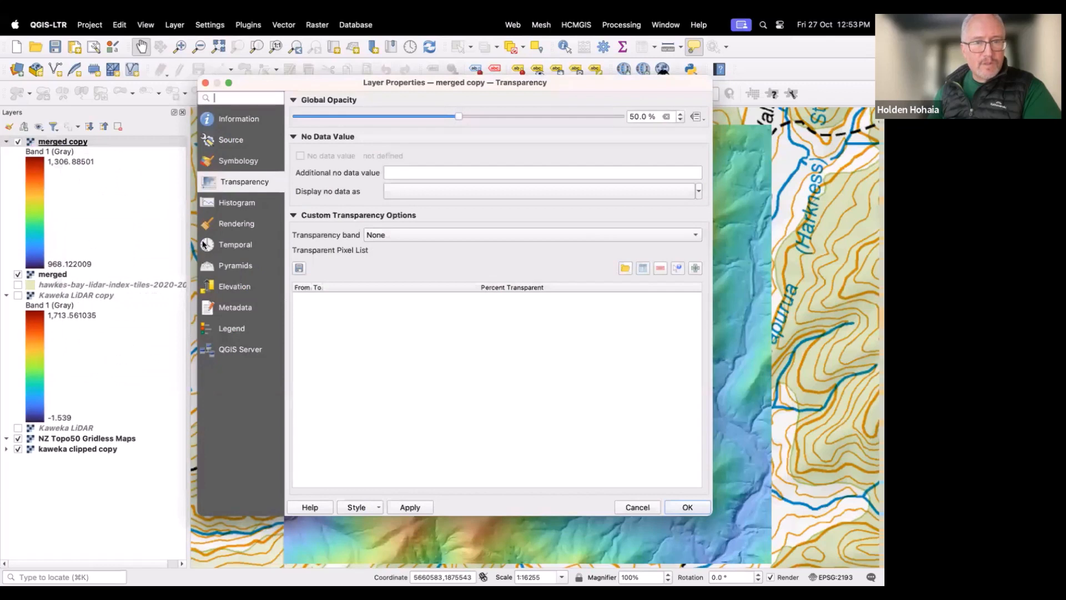
left_click(229, 164)
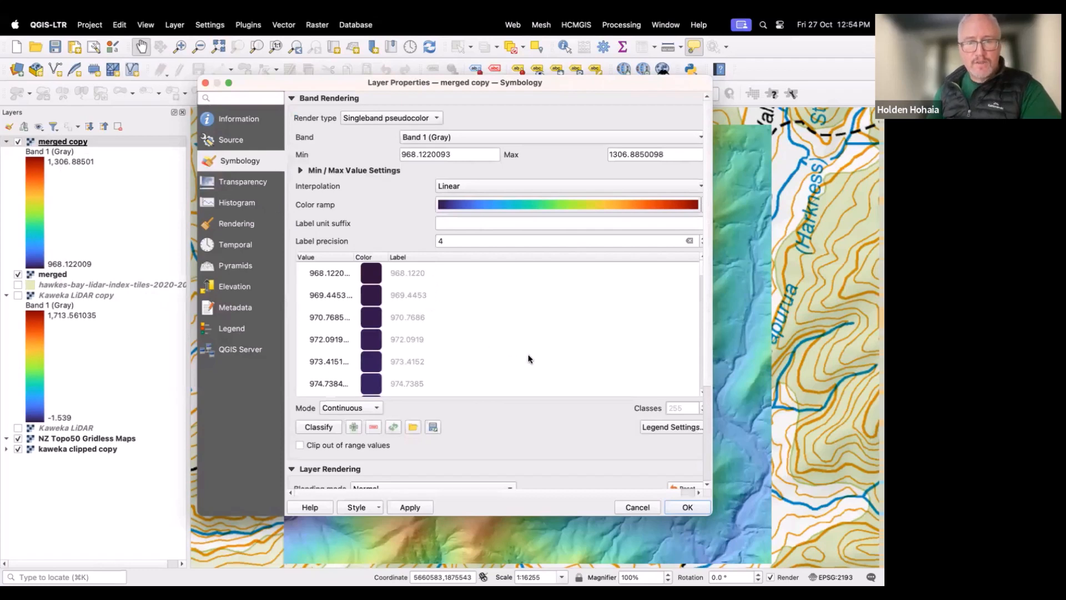
left_click(669, 427)
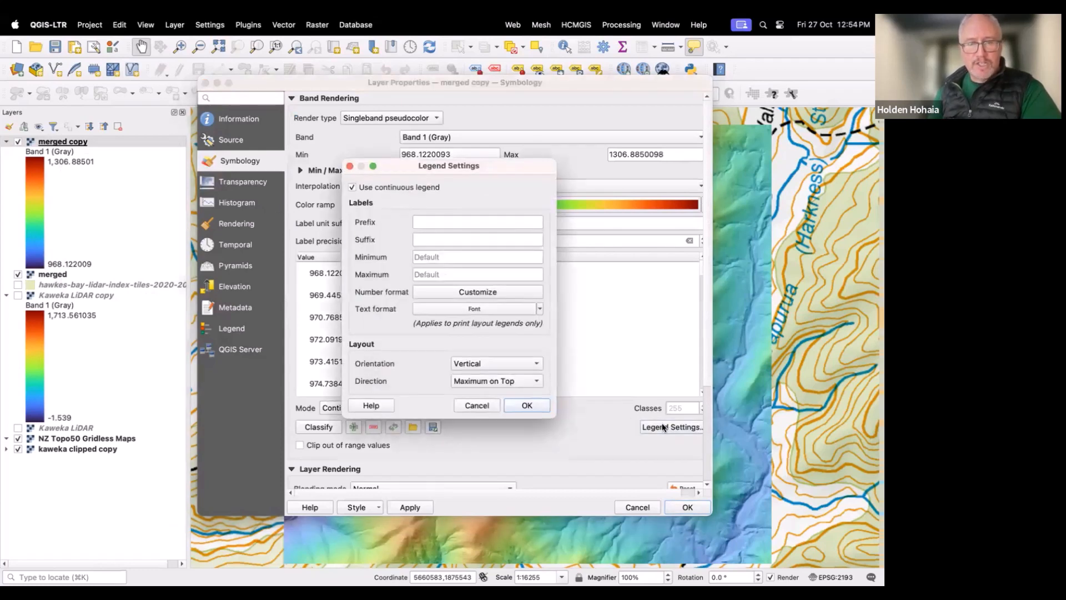
left_click(352, 187)
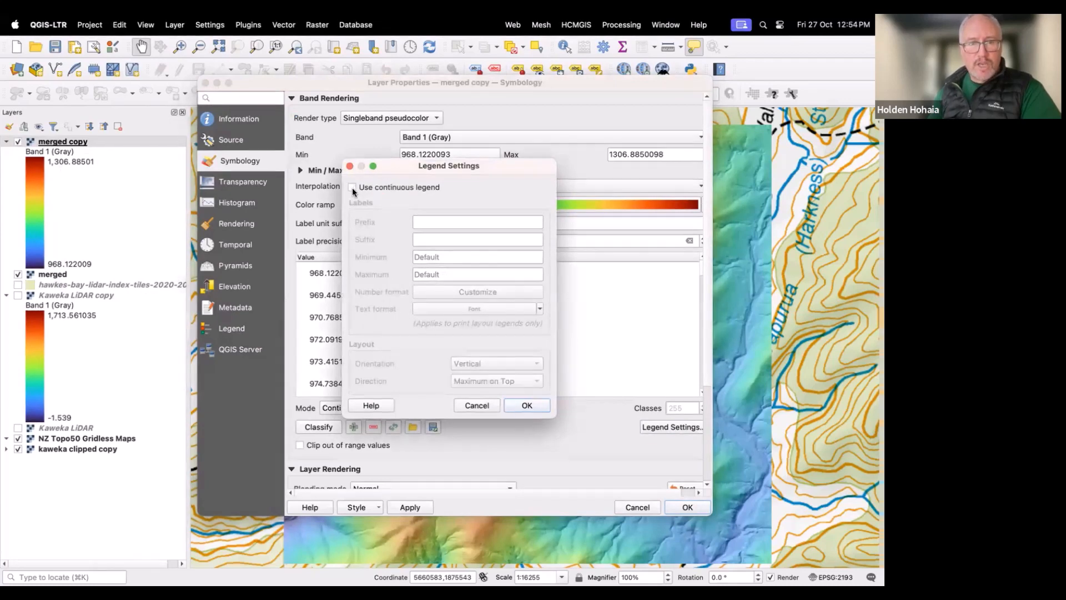
left_click(516, 403)
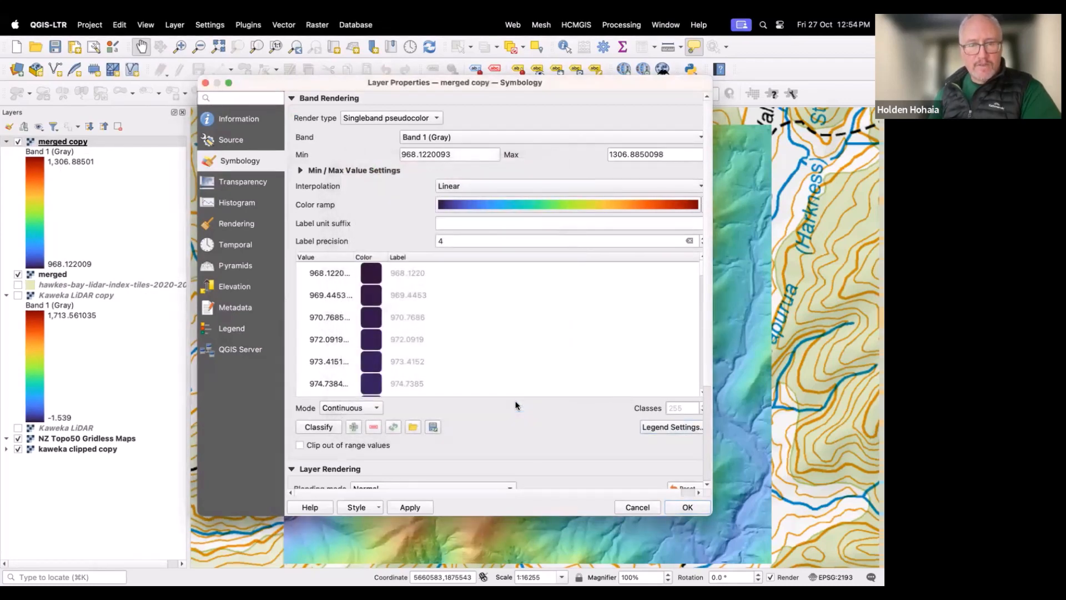
Step: Classify the merged copy pseudocolor ramp in Equal Interval mode with 10 classes and apply
left_click(375, 409)
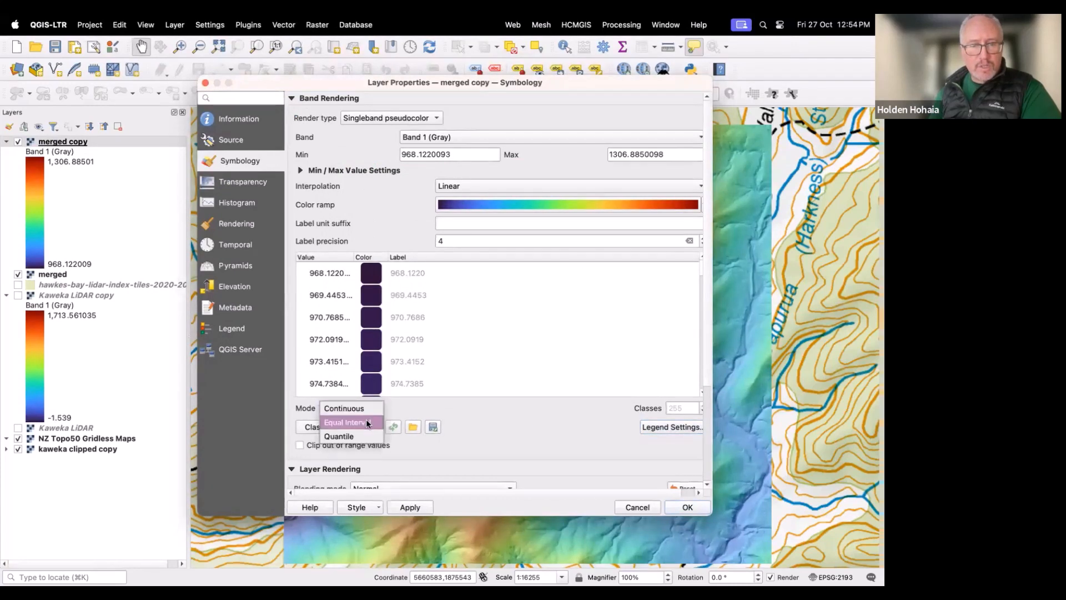
left_click(369, 417)
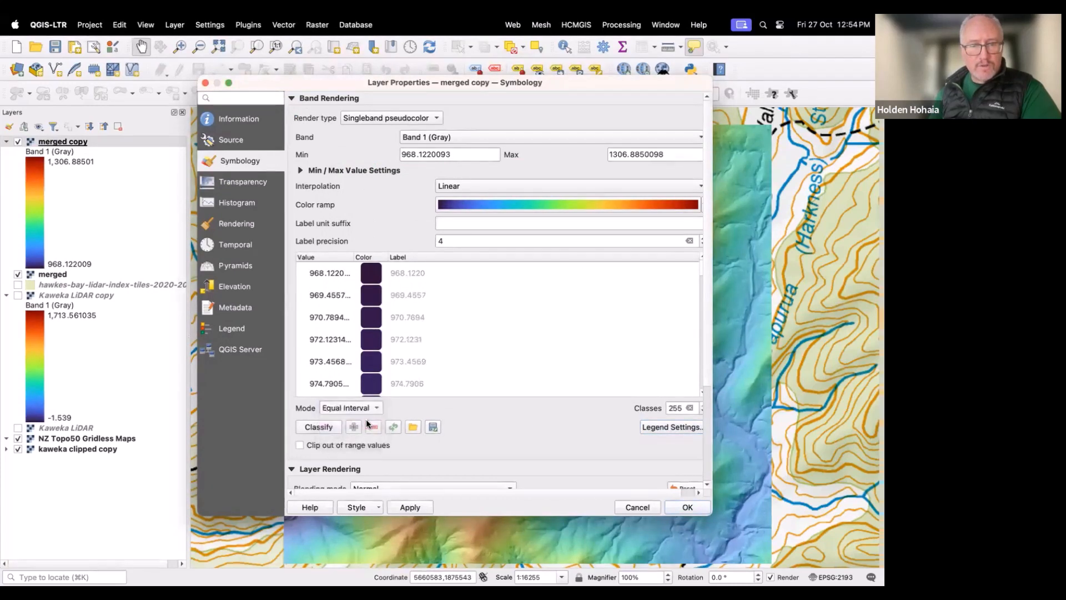
left_click(682, 406)
key("BackSpace")
key("BackSpace")
key("BackSpace")
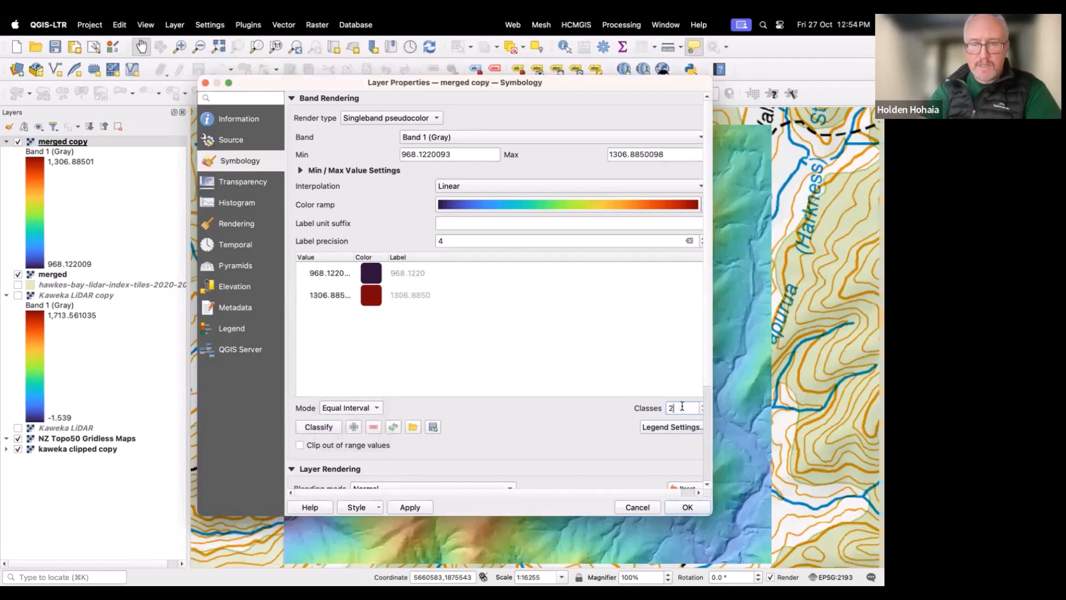
type("10")
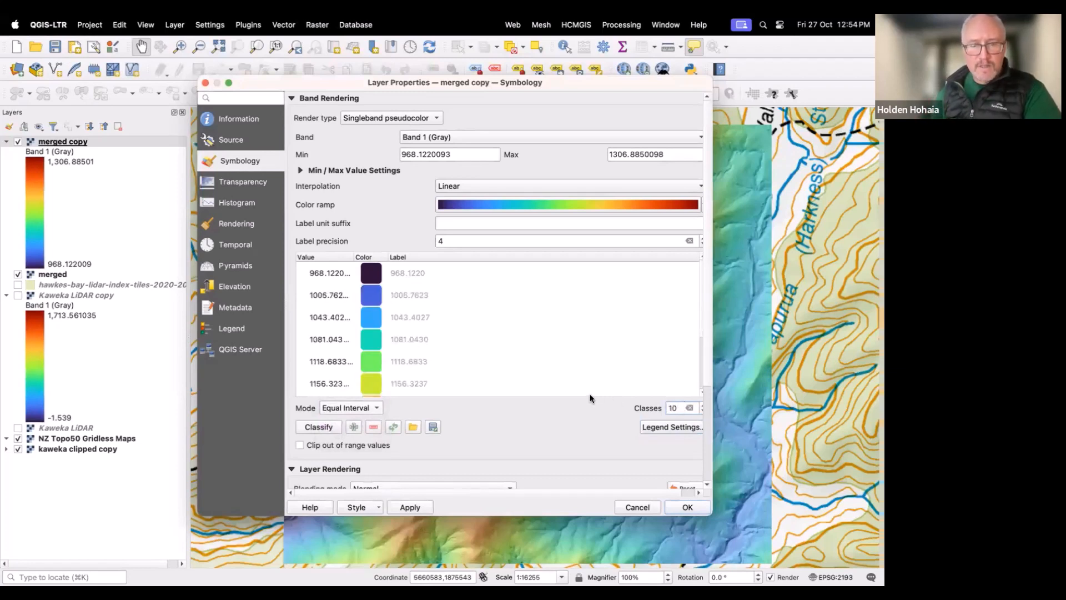
left_click(686, 507)
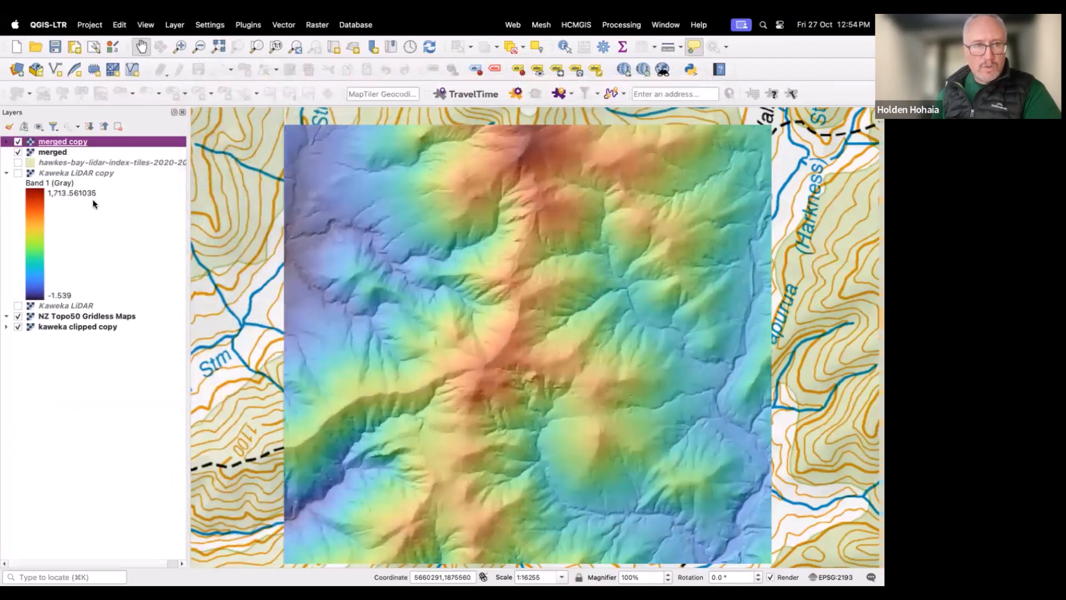
Step: Set the first two class values of the merged copy layer to 900 and 1000
left_click(6, 142)
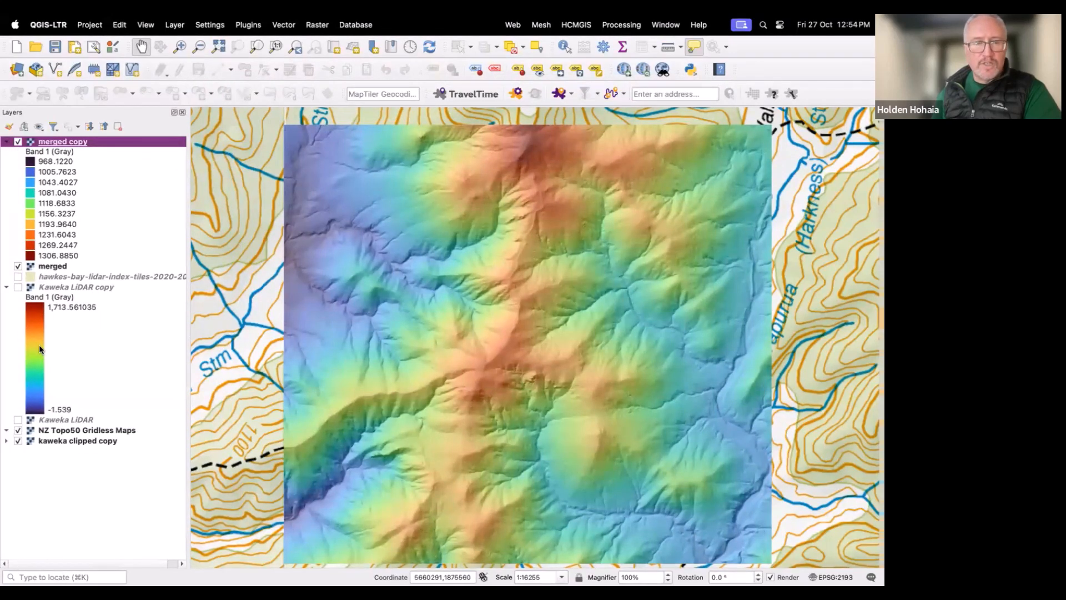
right_click(56, 147)
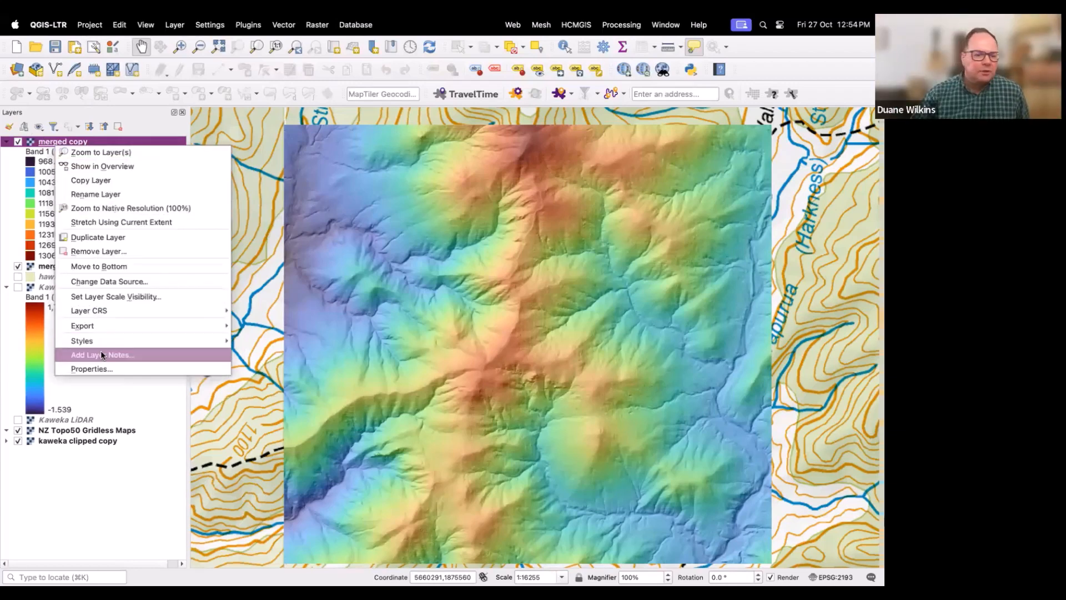
left_click(106, 369)
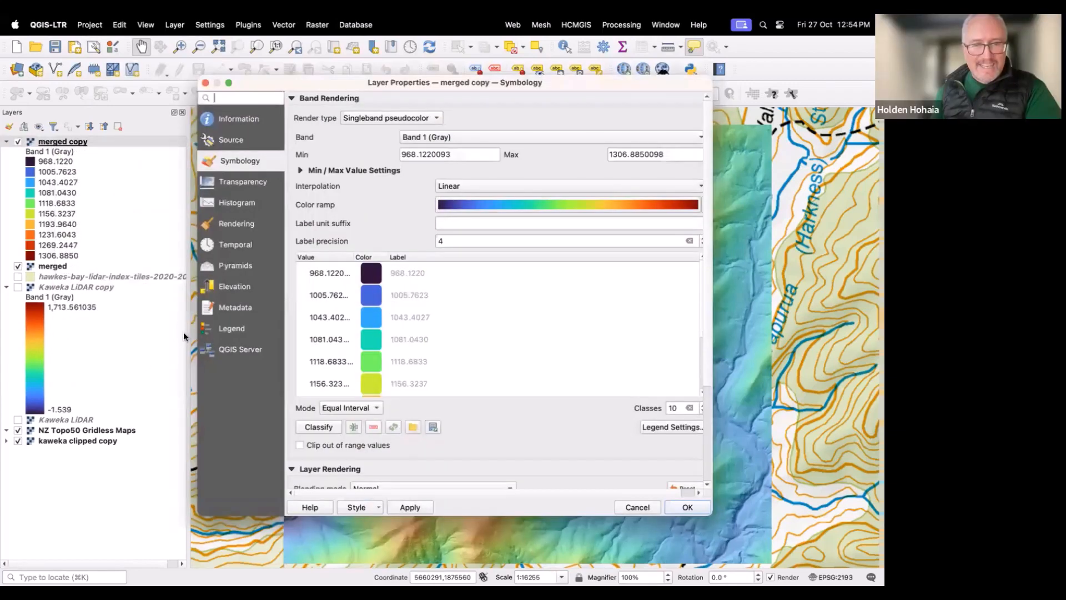
double_click(328, 274)
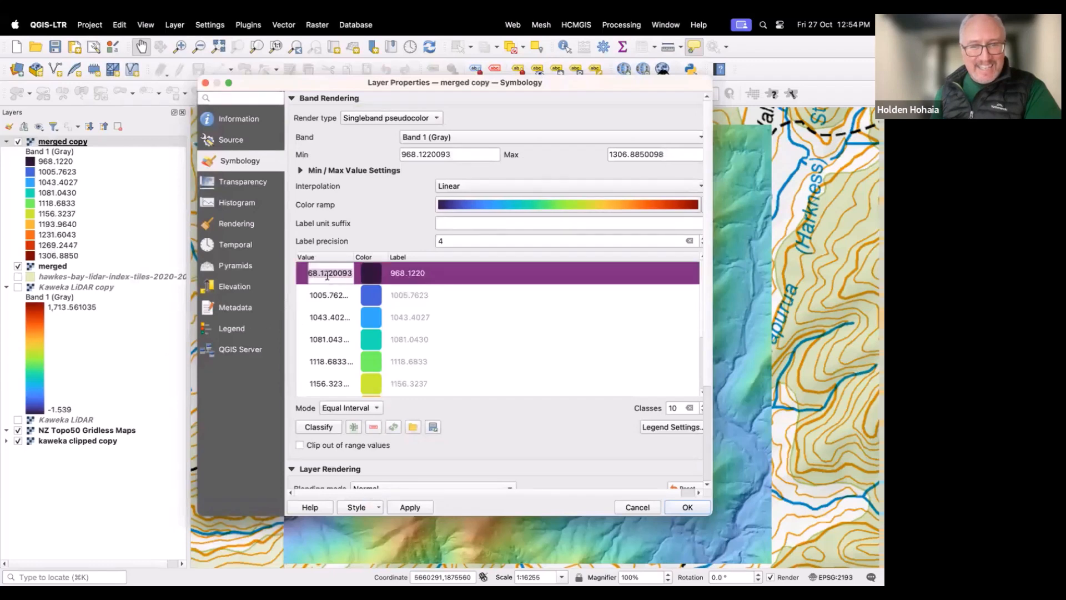
type("900")
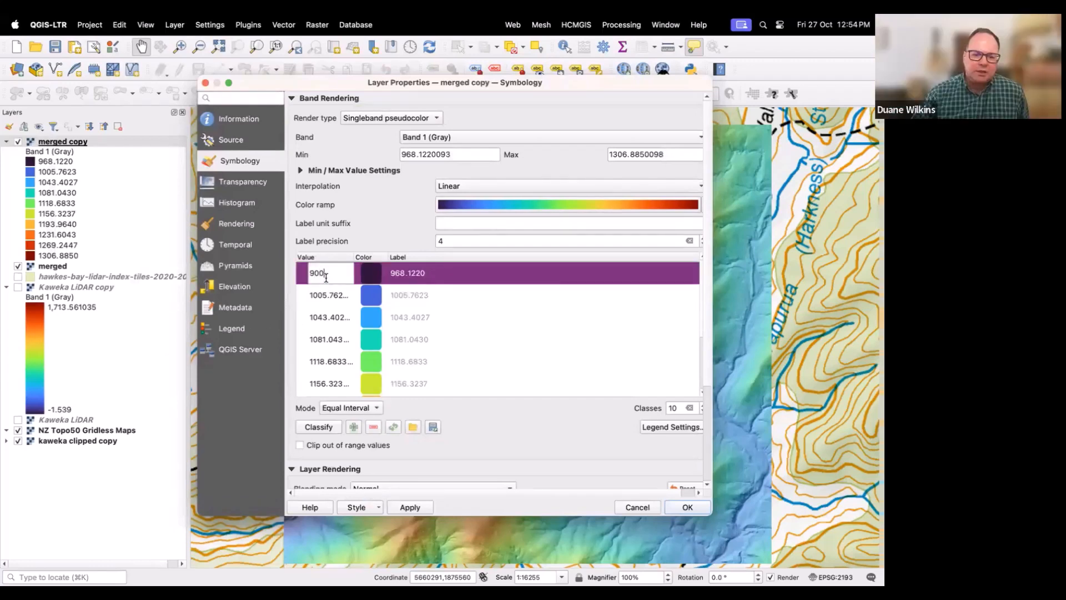
double_click(329, 298)
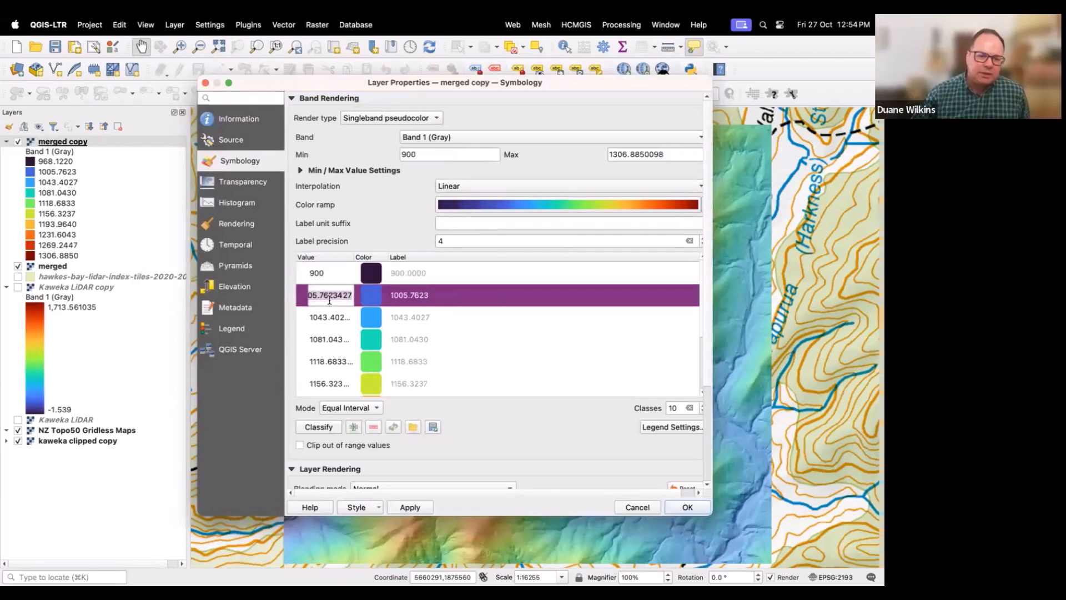
type("1000")
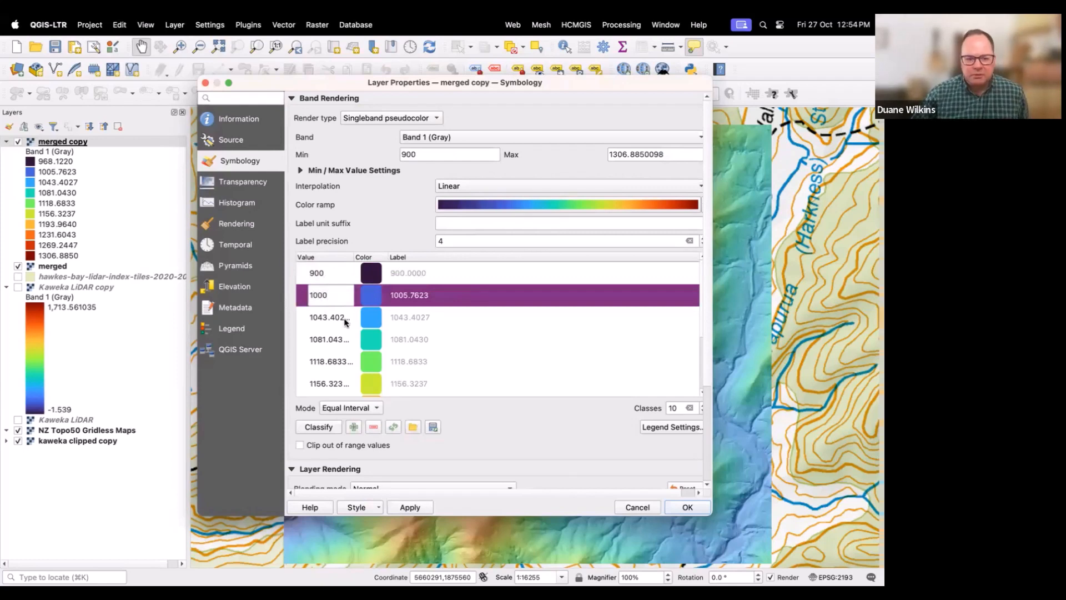
left_click(683, 507)
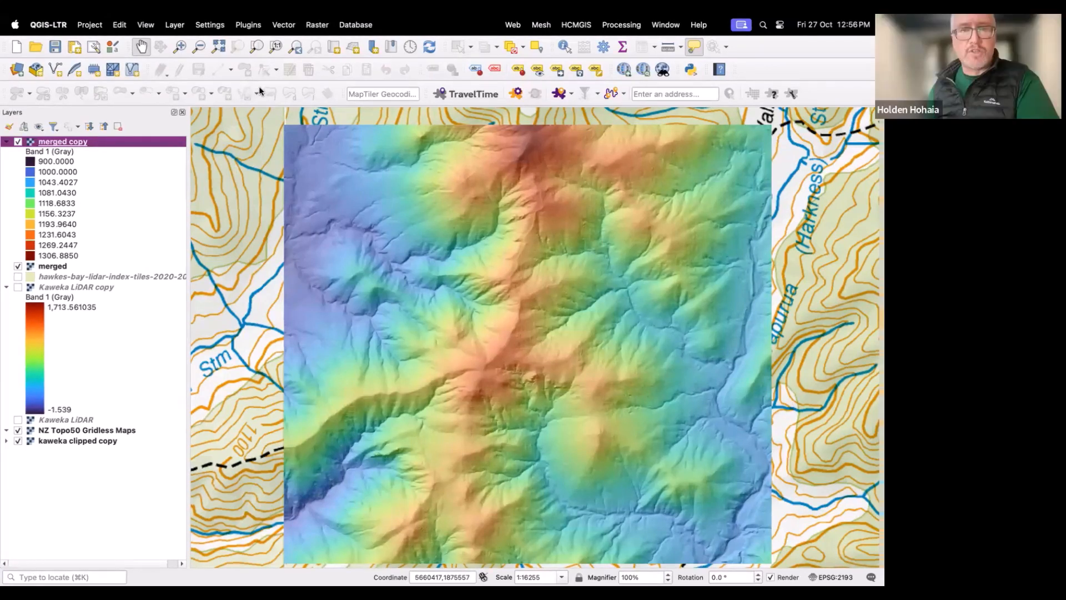
left_click(314, 25)
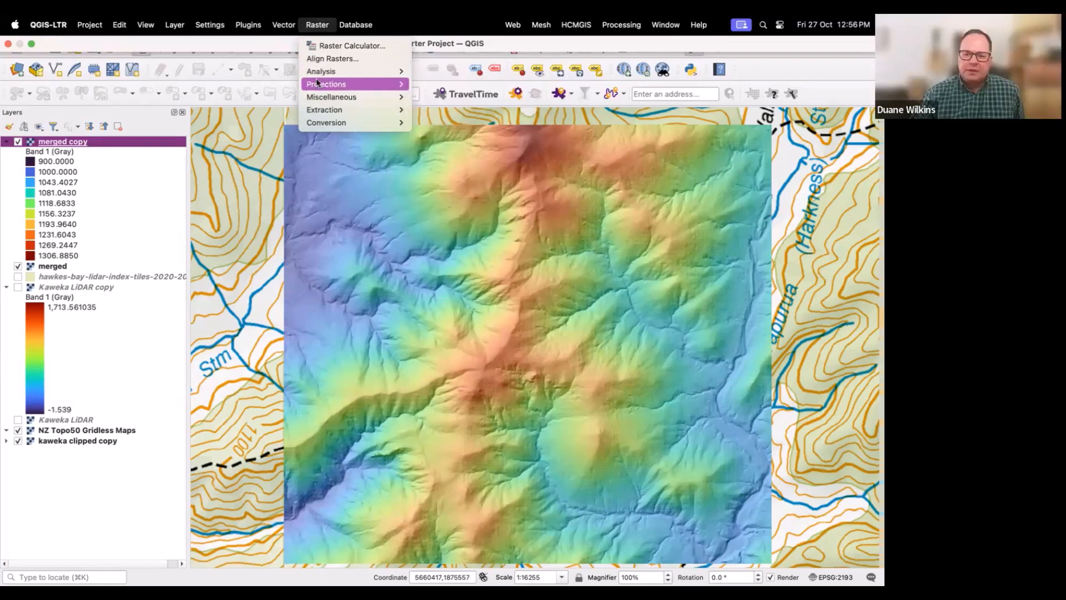
mouse_move(318, 97)
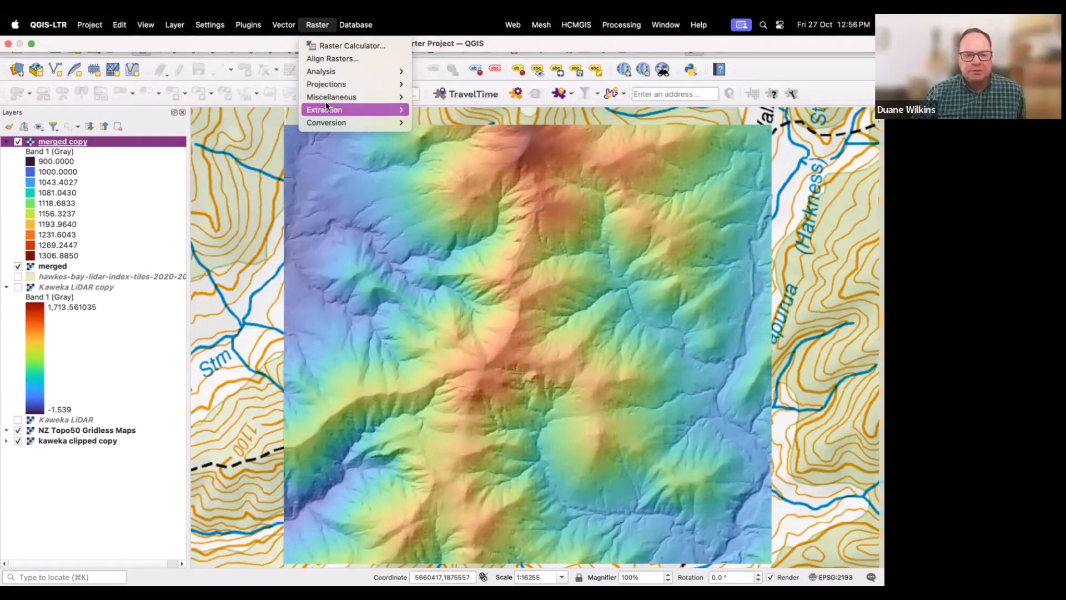
mouse_move(329, 85)
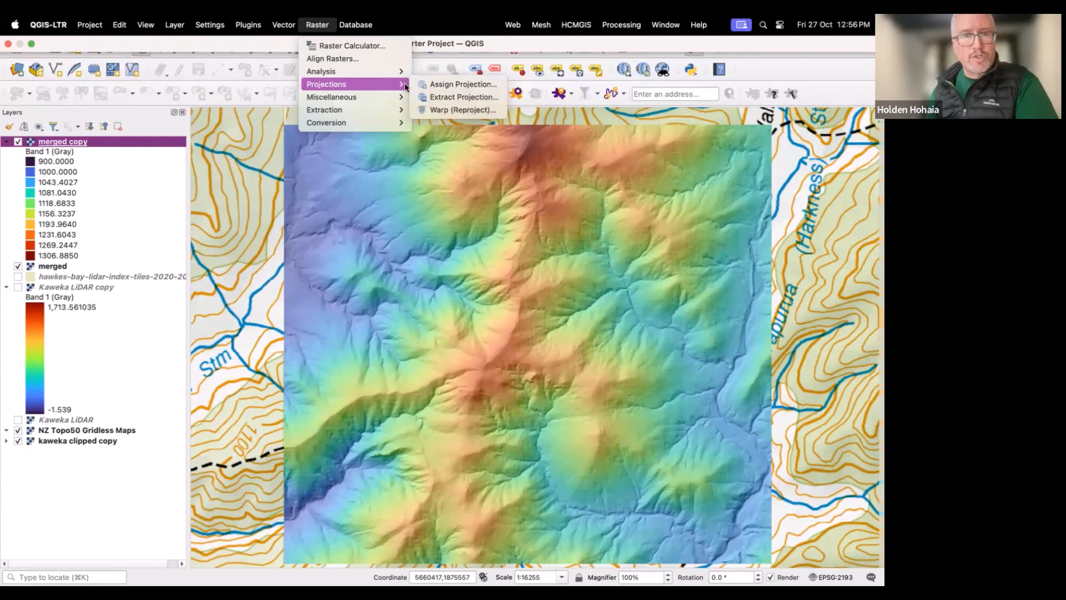
left_click(441, 109)
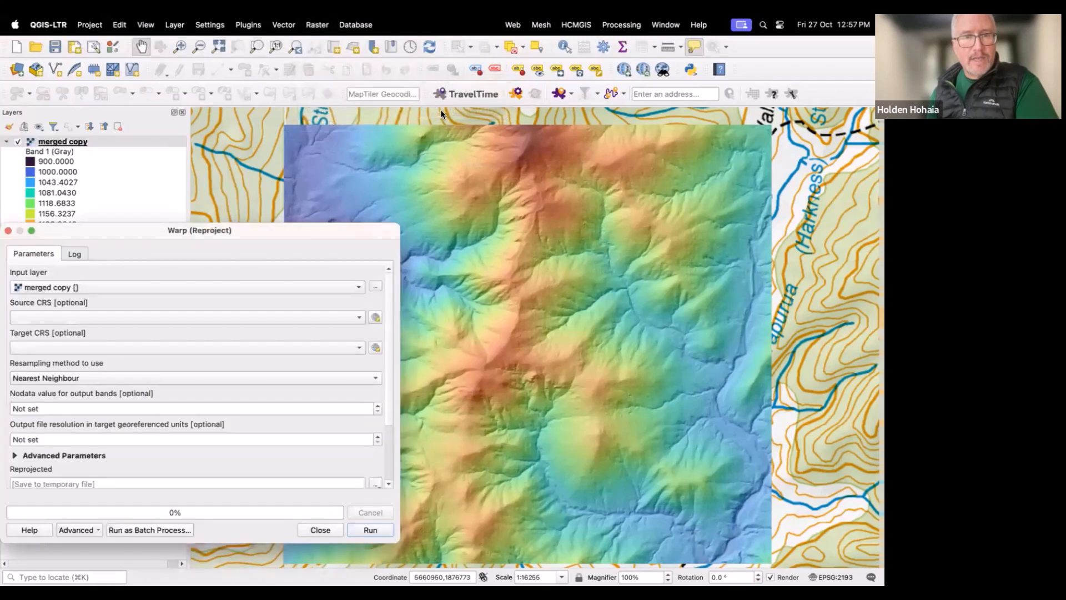
left_click_drag(306, 227, 398, 142)
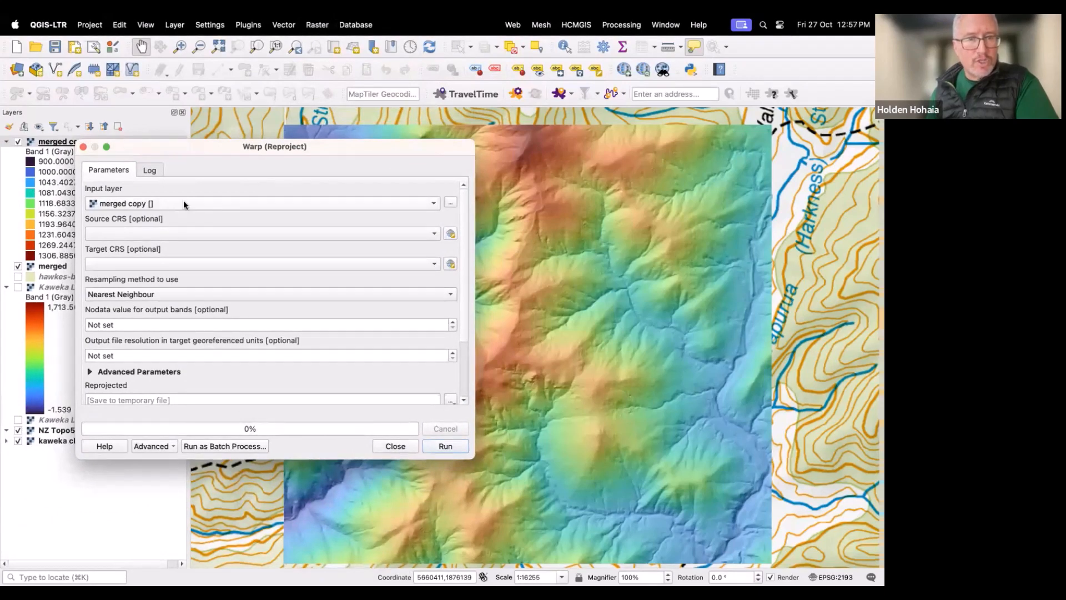
left_click(83, 148)
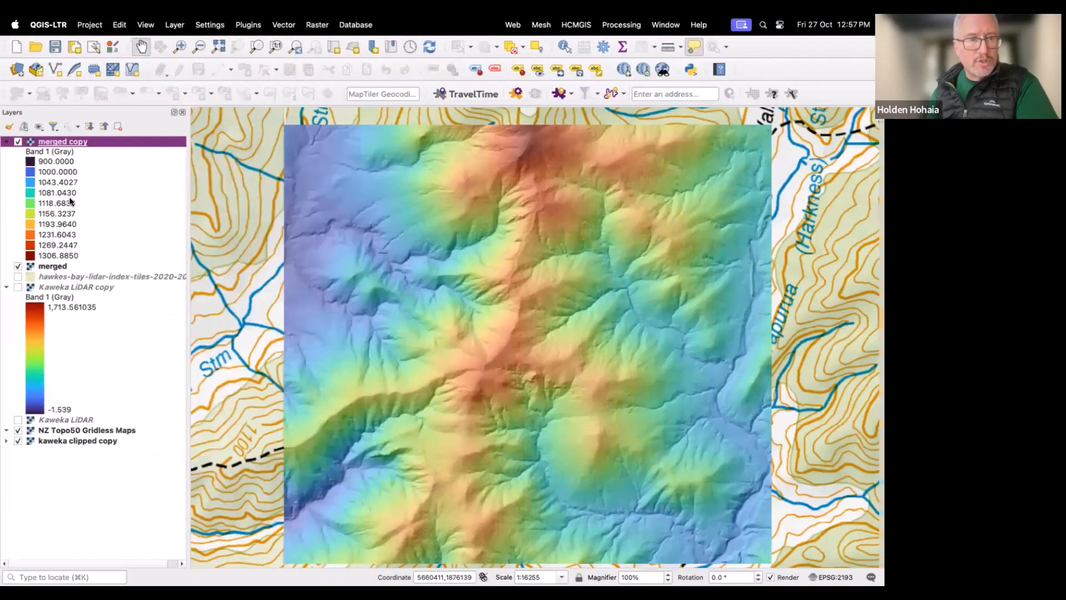
Step: Open Warp (Reproject) for the merged layer and set source and target CRS to EPSG:2193 - NZGD2000 / New Zealand Transverse Mercator 2000
left_click(57, 267)
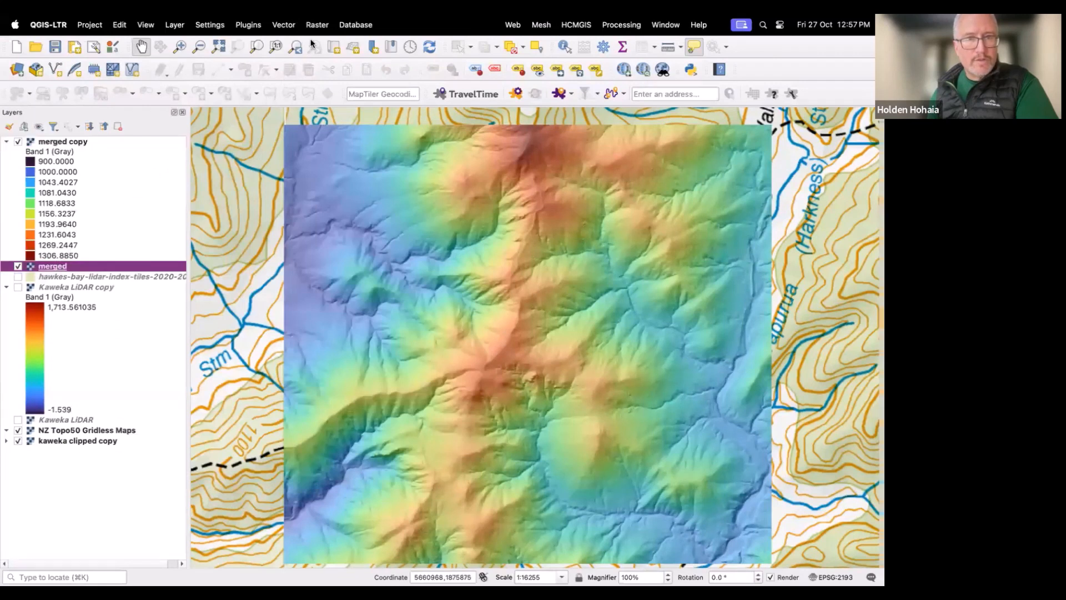
left_click(316, 25)
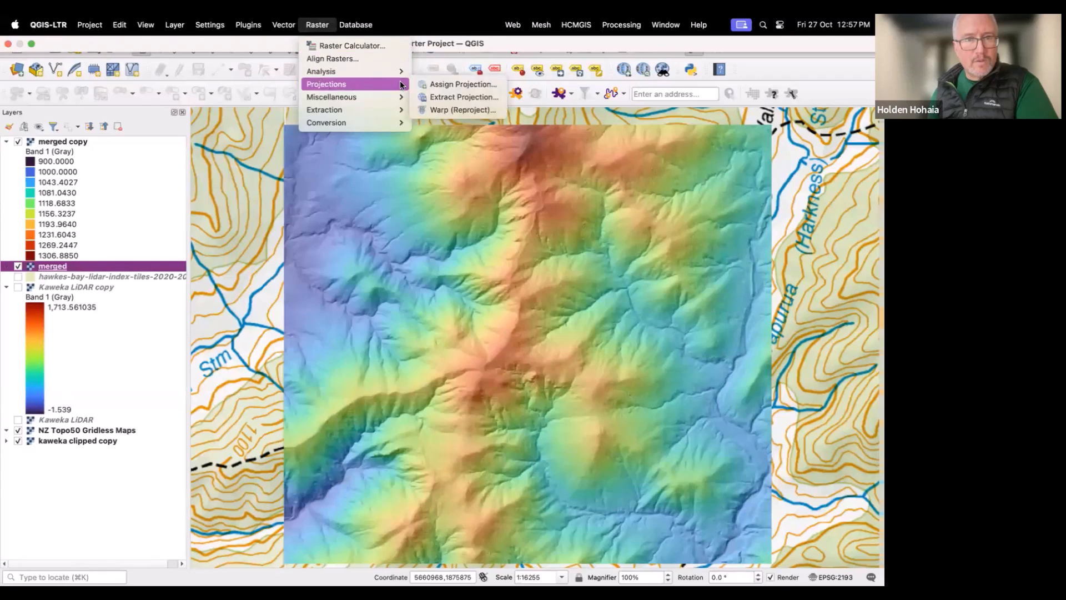
left_click(446, 107)
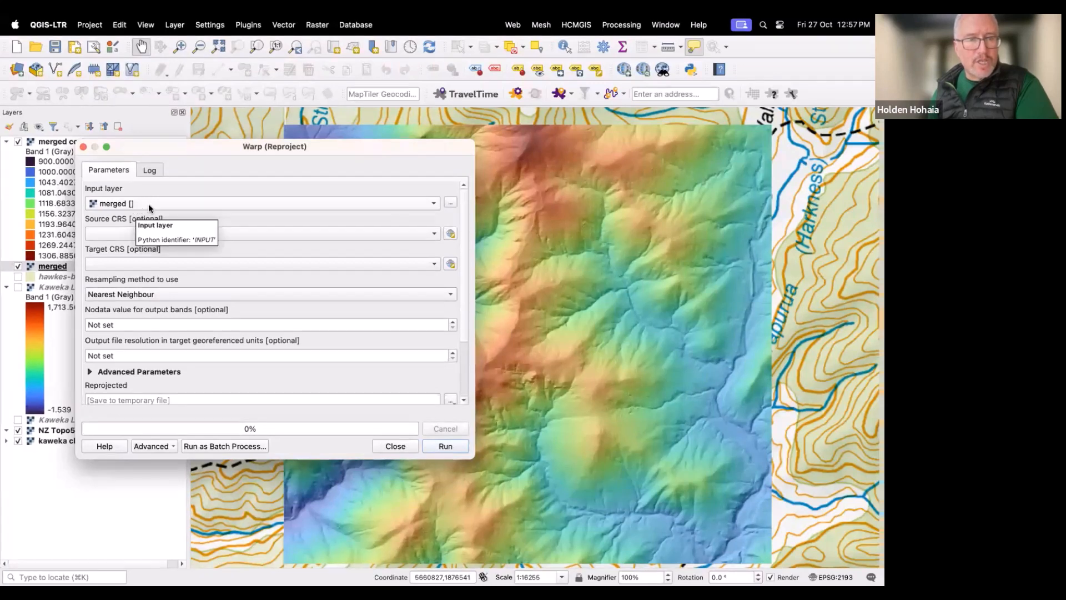
left_click(434, 237)
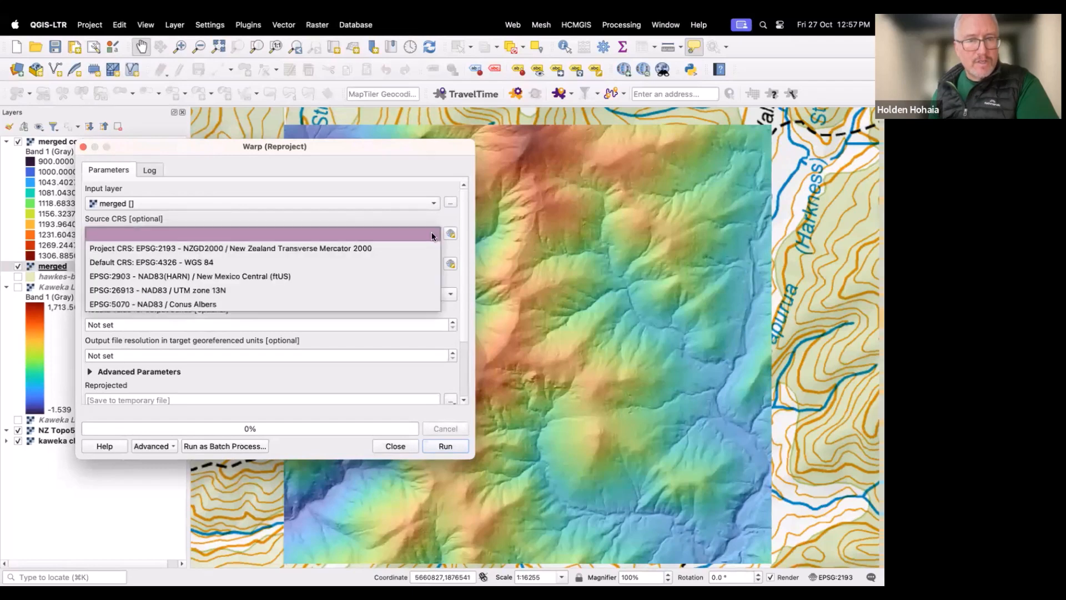
left_click(289, 249)
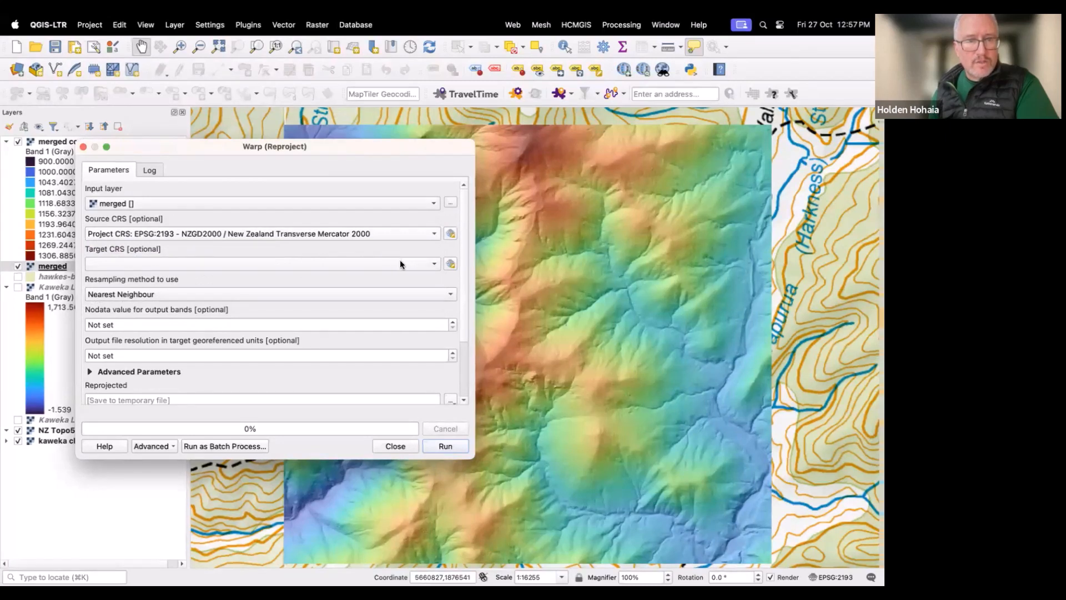
left_click(432, 266)
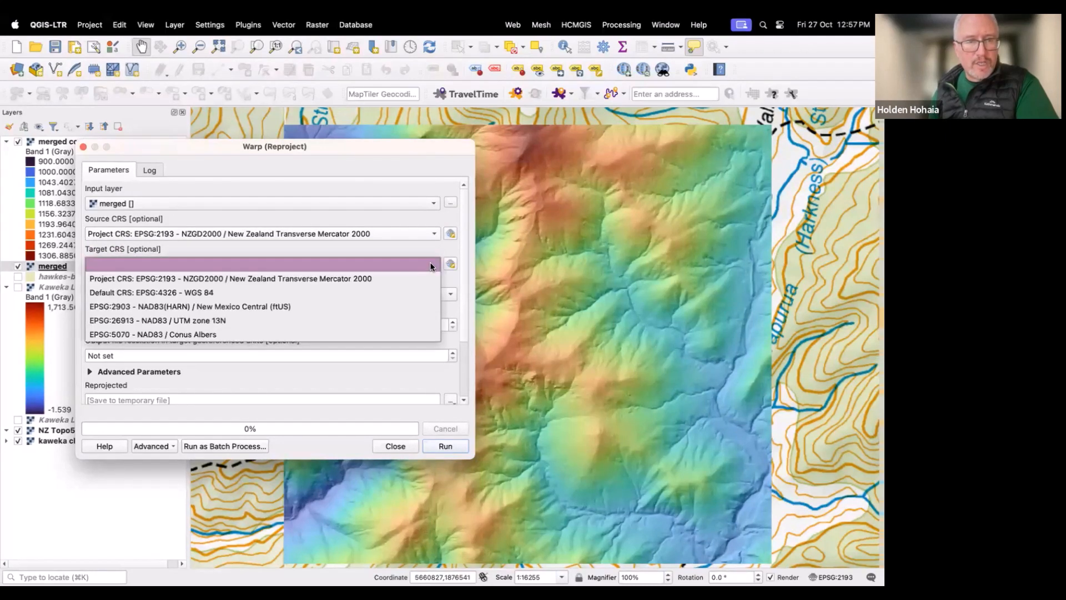
left_click(201, 280)
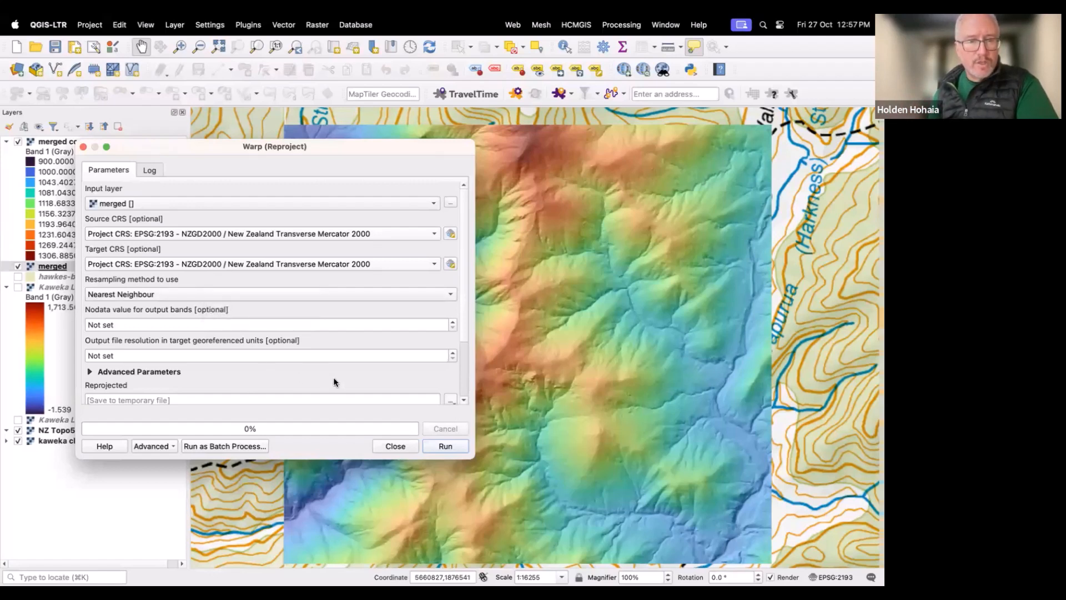
Step: Save the reprojected output to file as reproject on the Desktop, run the warp and close the dialog
left_click_drag(464, 323, 464, 356)
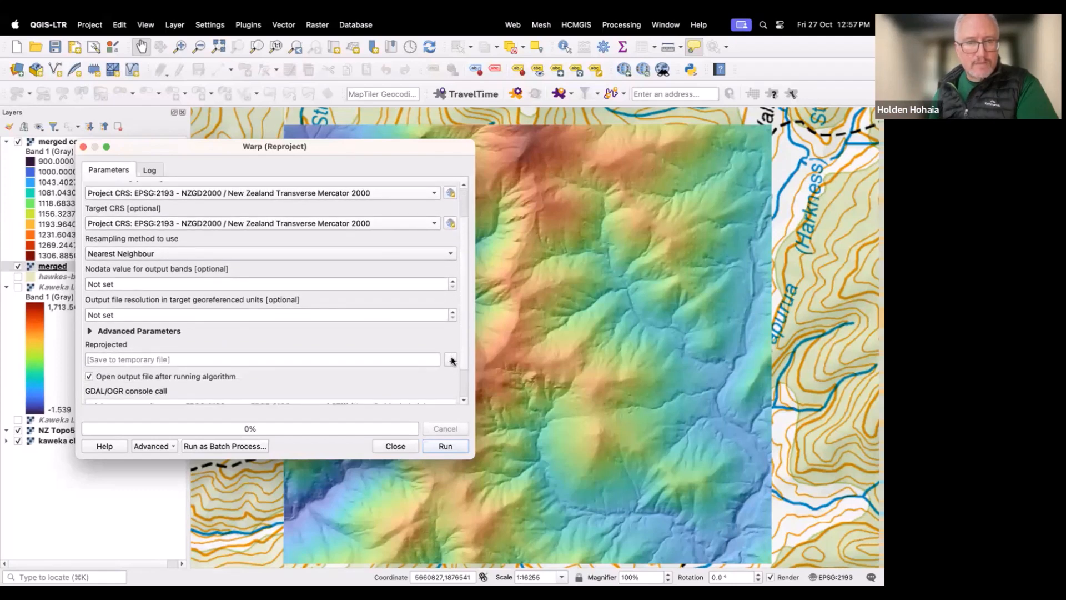
left_click(451, 360)
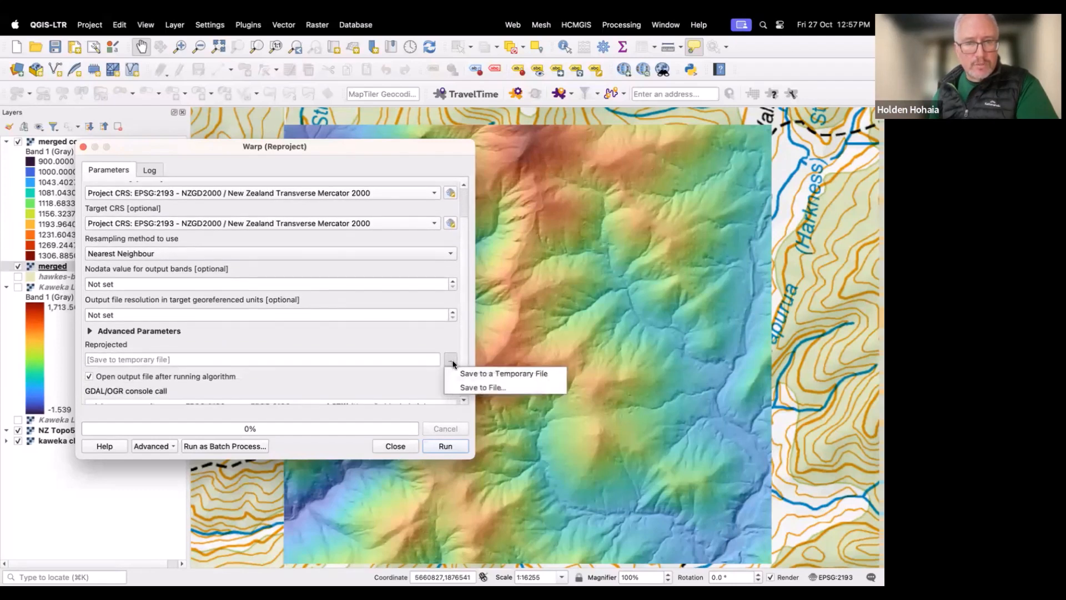
left_click(464, 384)
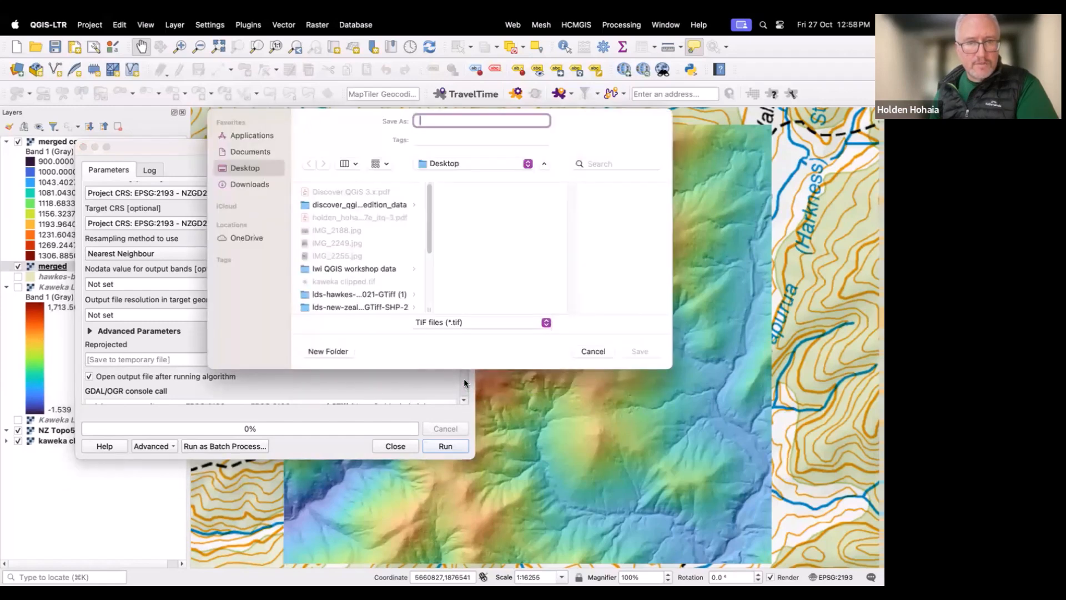
type("rep")
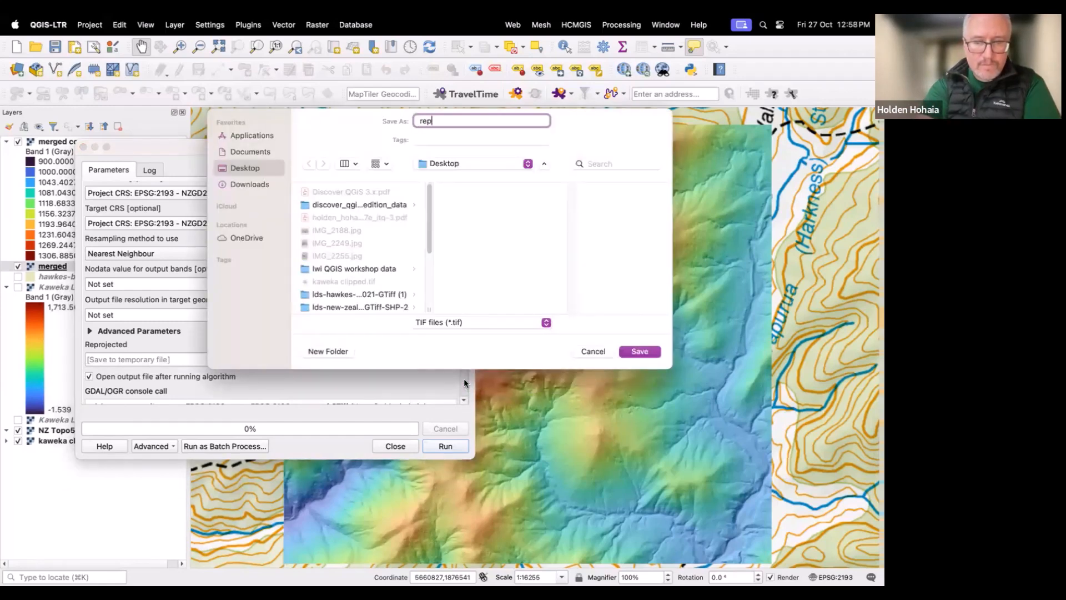
type("roject")
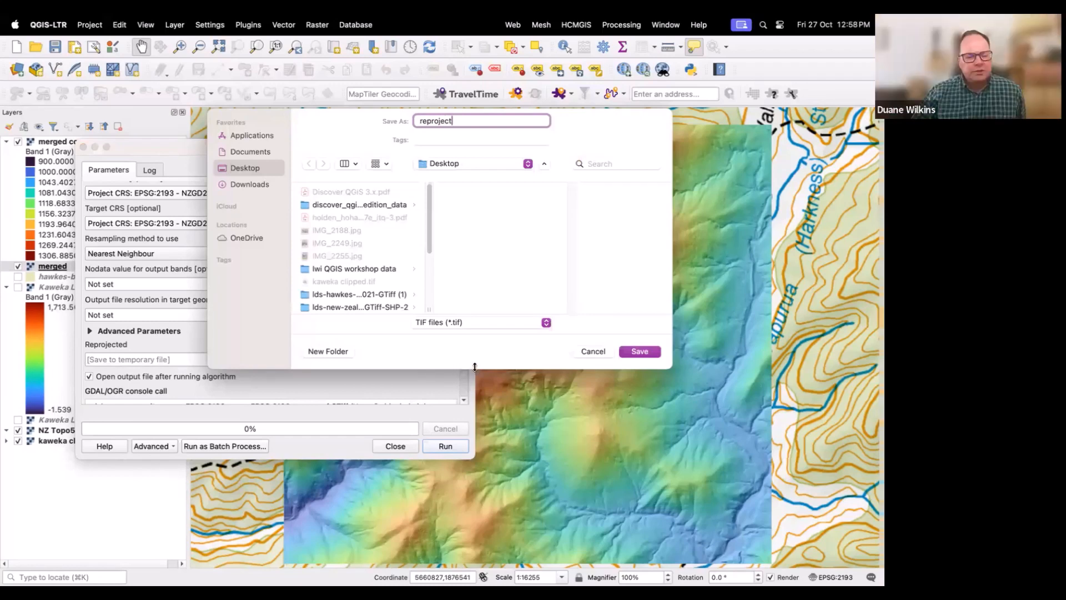
left_click(639, 351)
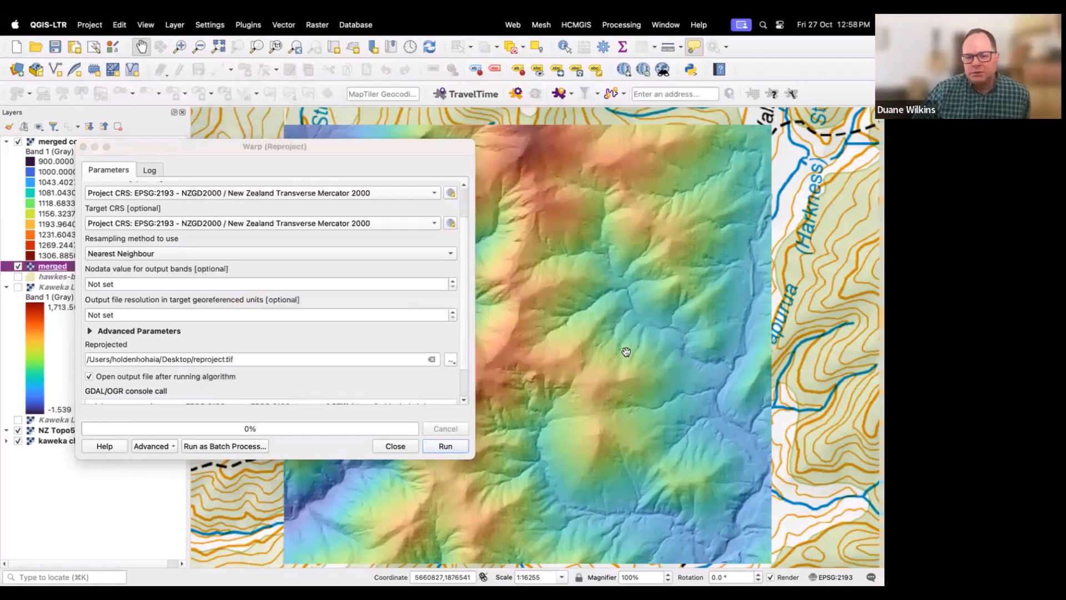
left_click(450, 448)
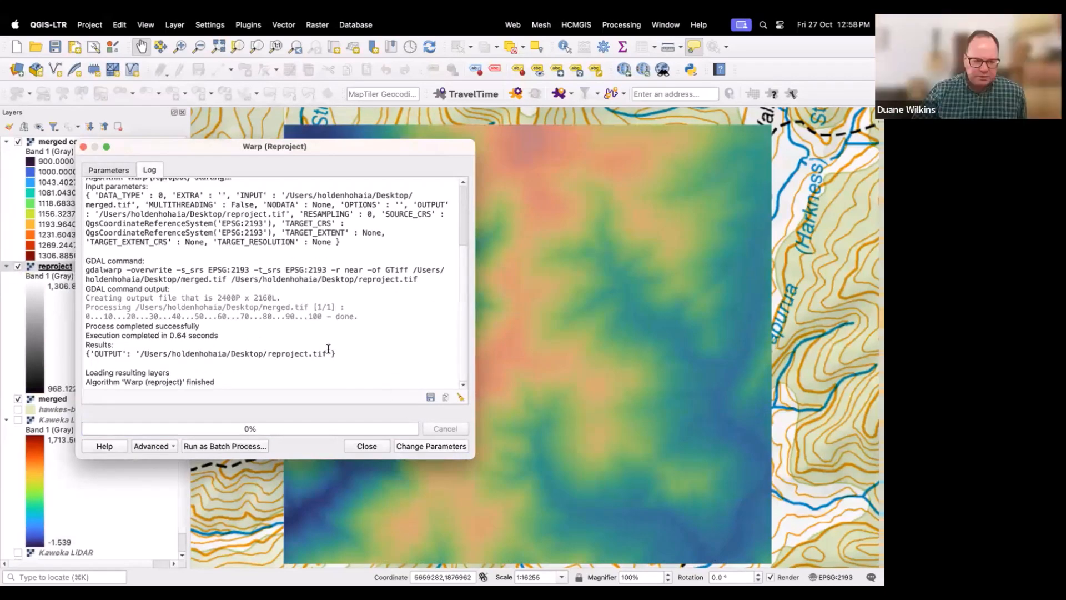
left_click(84, 146)
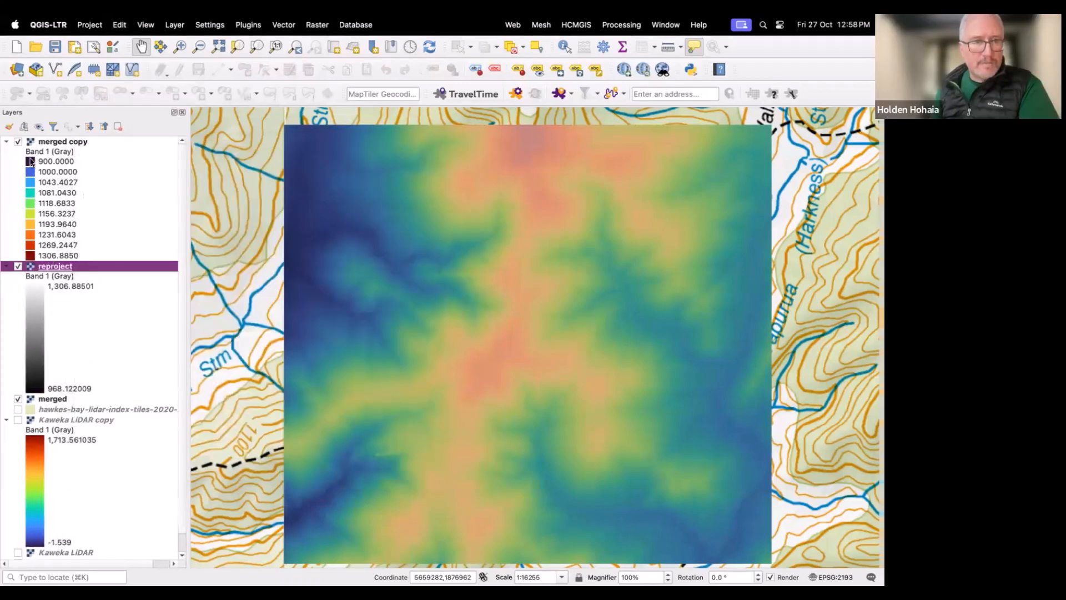
Step: Remove the merged copy and merged layers from the project
right_click(40, 144)
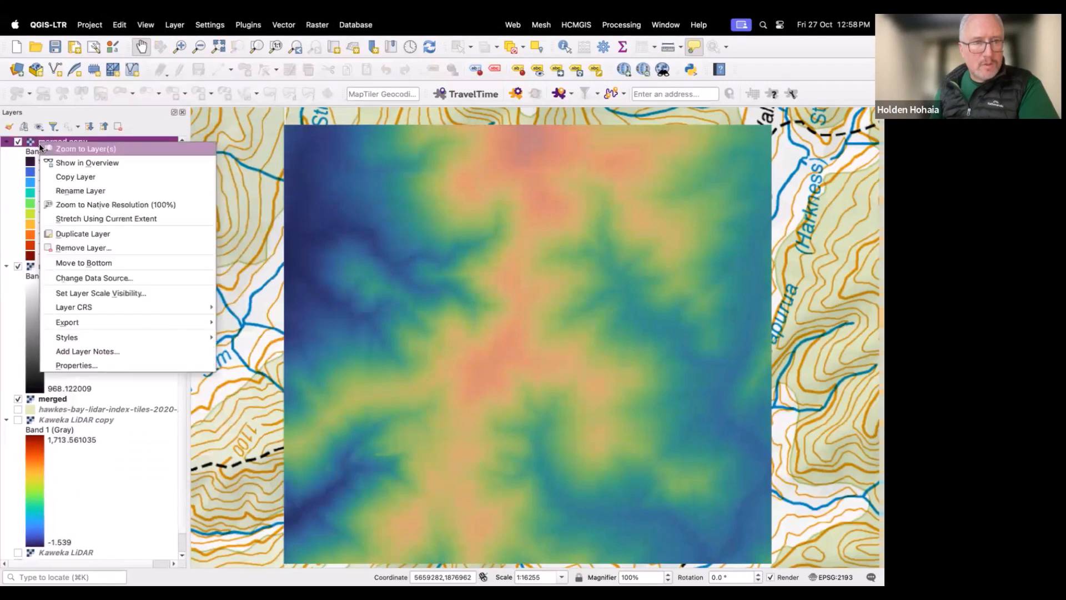
left_click(65, 247)
left_click(465, 318)
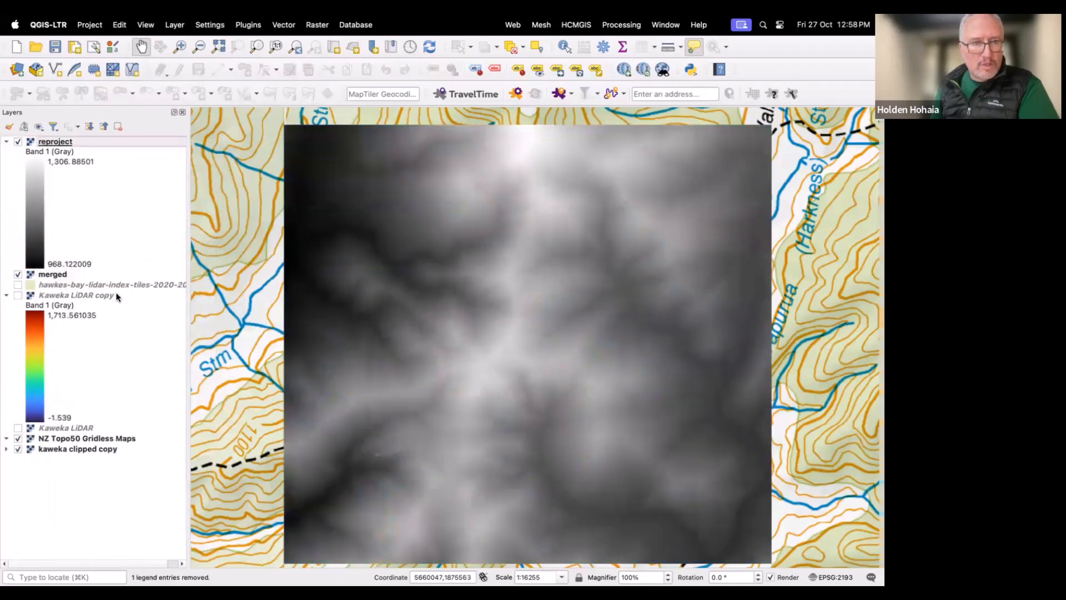
right_click(61, 276)
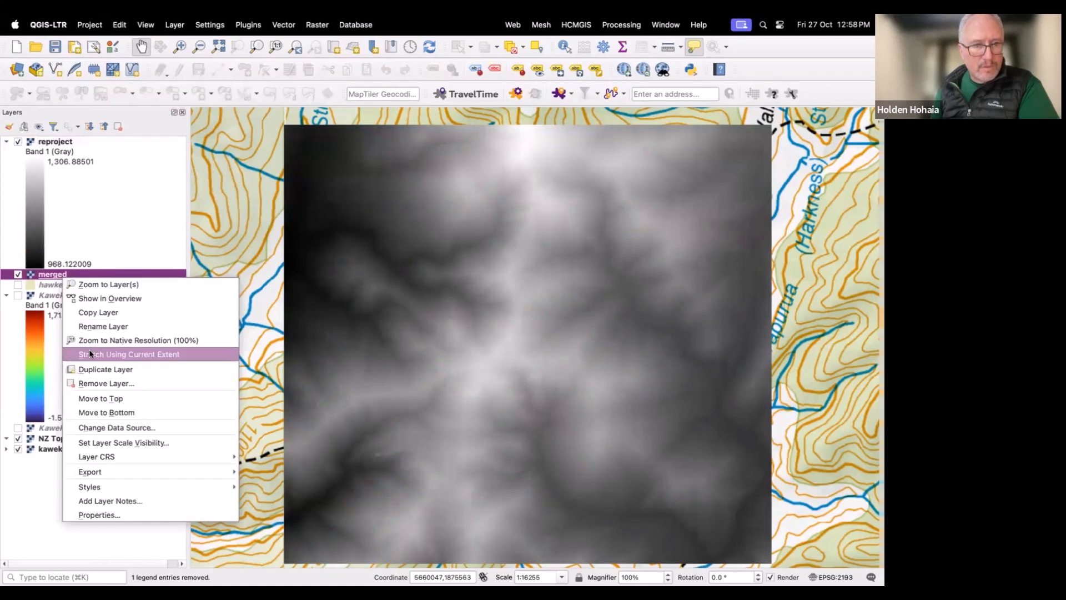
left_click(104, 383)
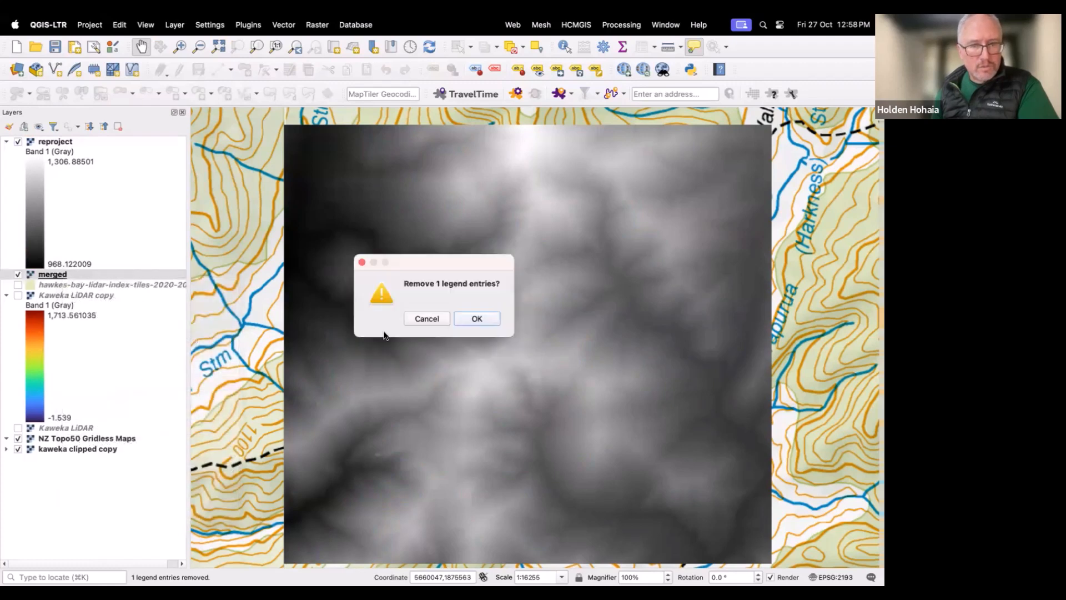
left_click(458, 319)
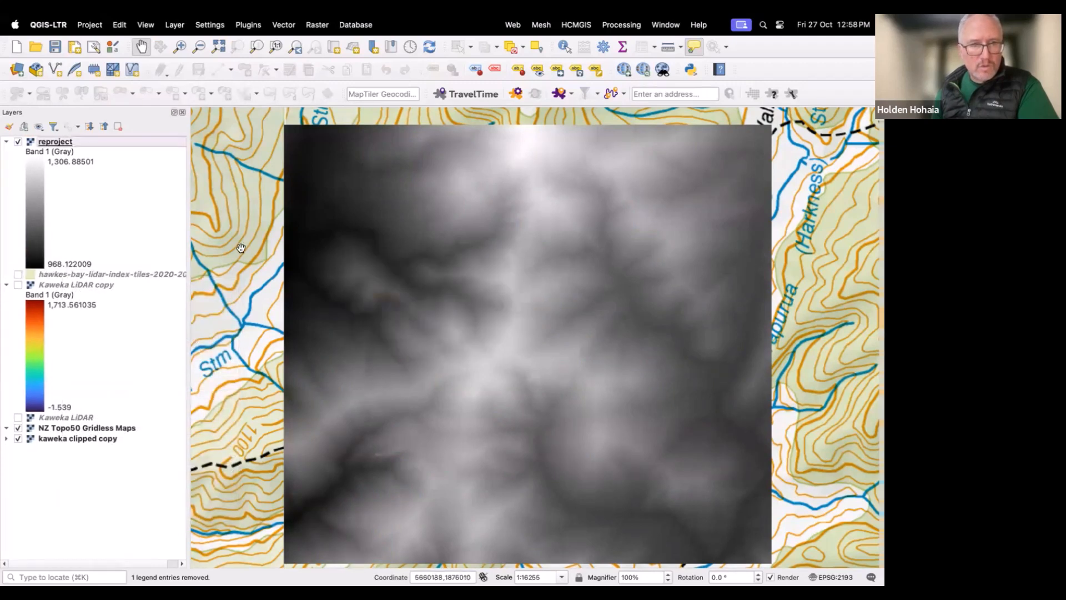
Step: Collapse the reproject layer's legend and bring up its layer actions
left_click(6, 143)
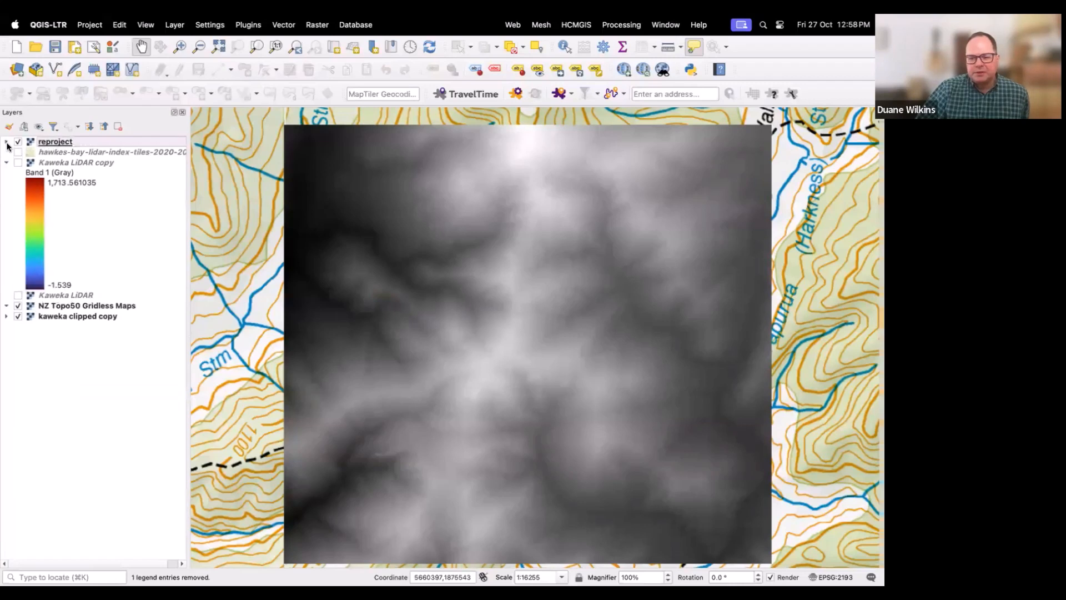
right_click(61, 143)
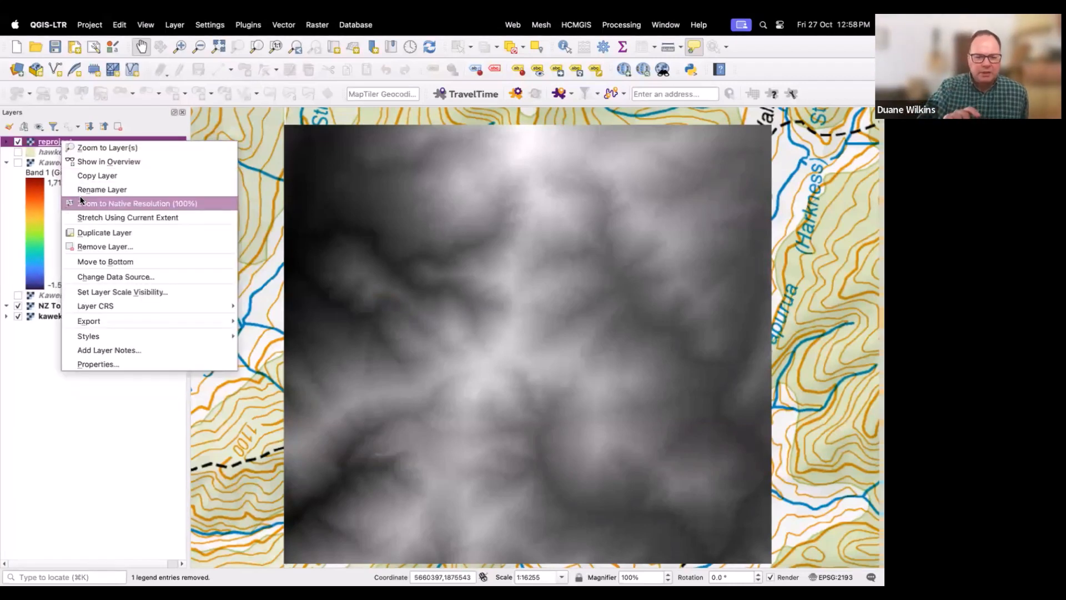
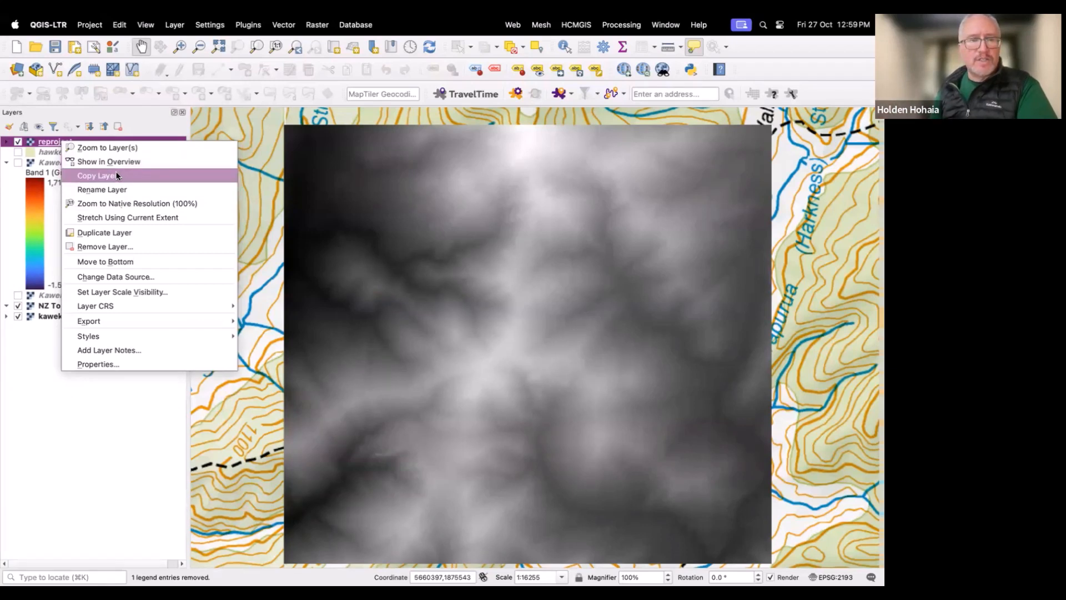
Step: Open the reproject layer's properties and change its render type to Hillshade
left_click(119, 364)
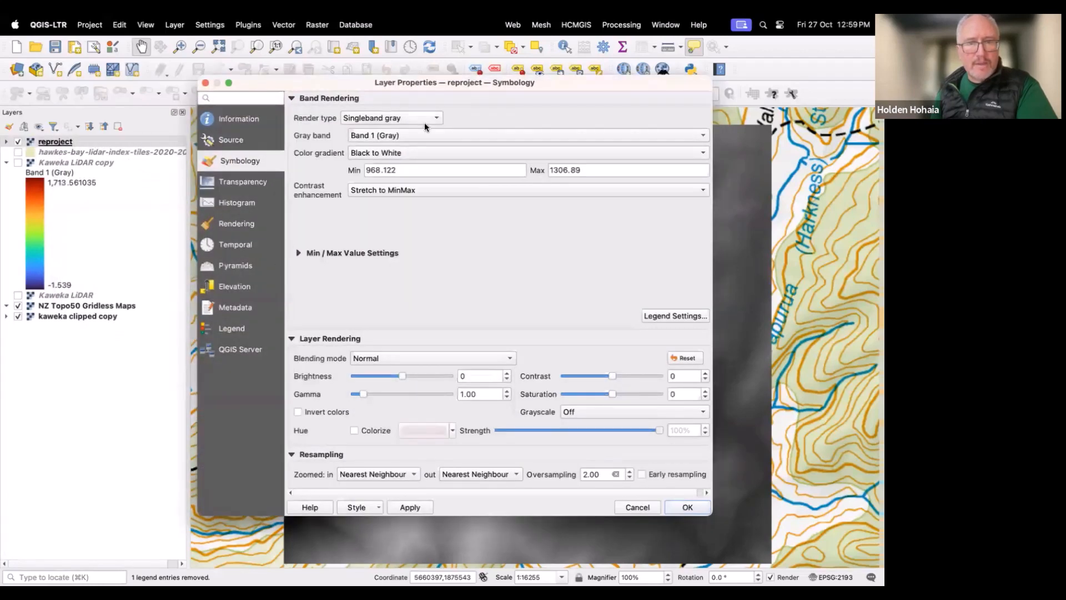
left_click(427, 120)
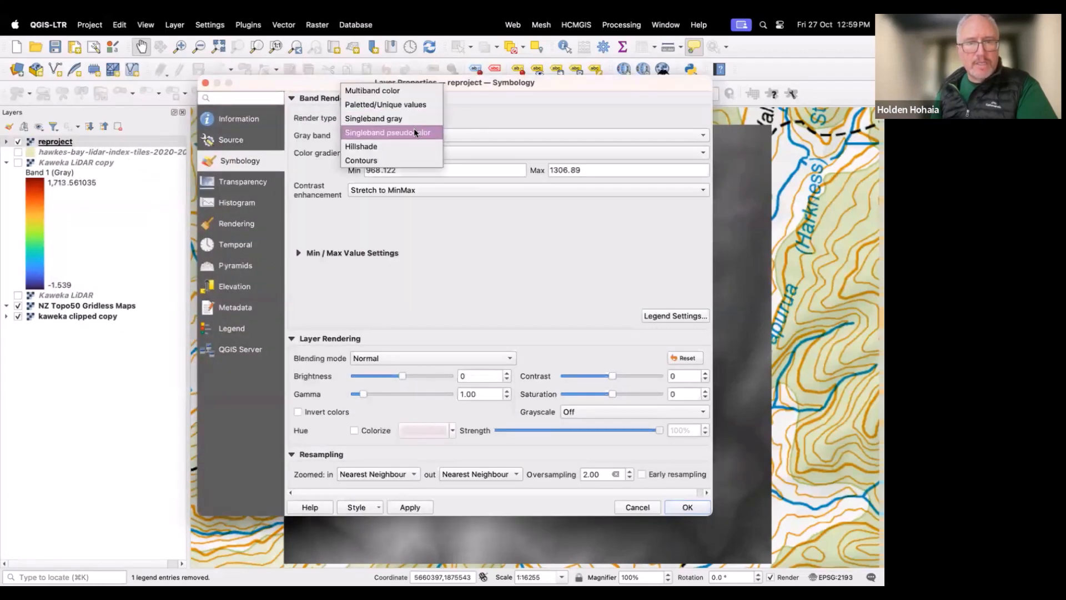
left_click(386, 145)
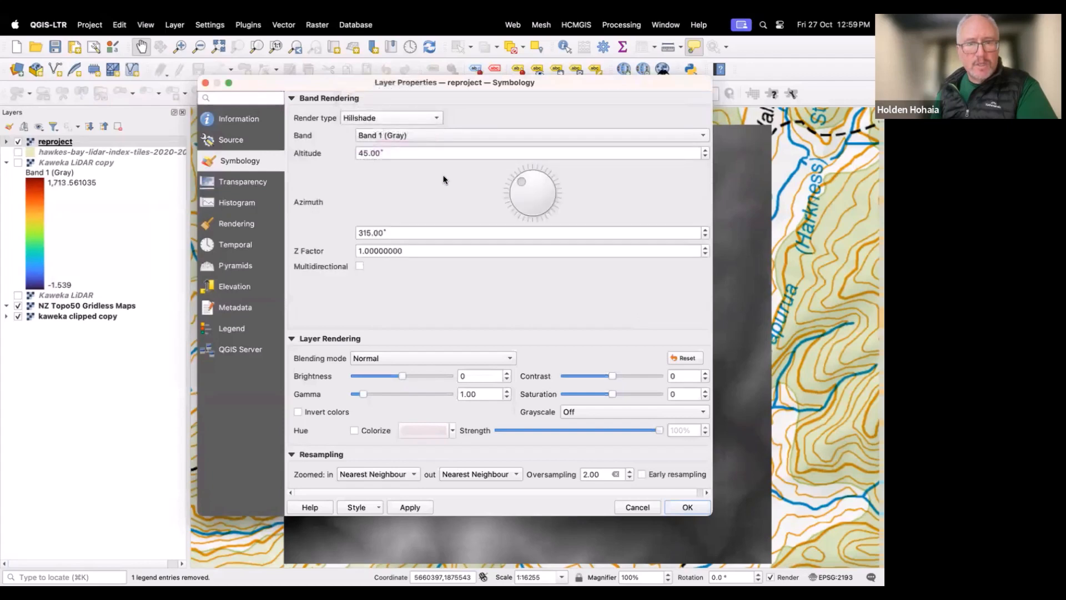
left_click(681, 507)
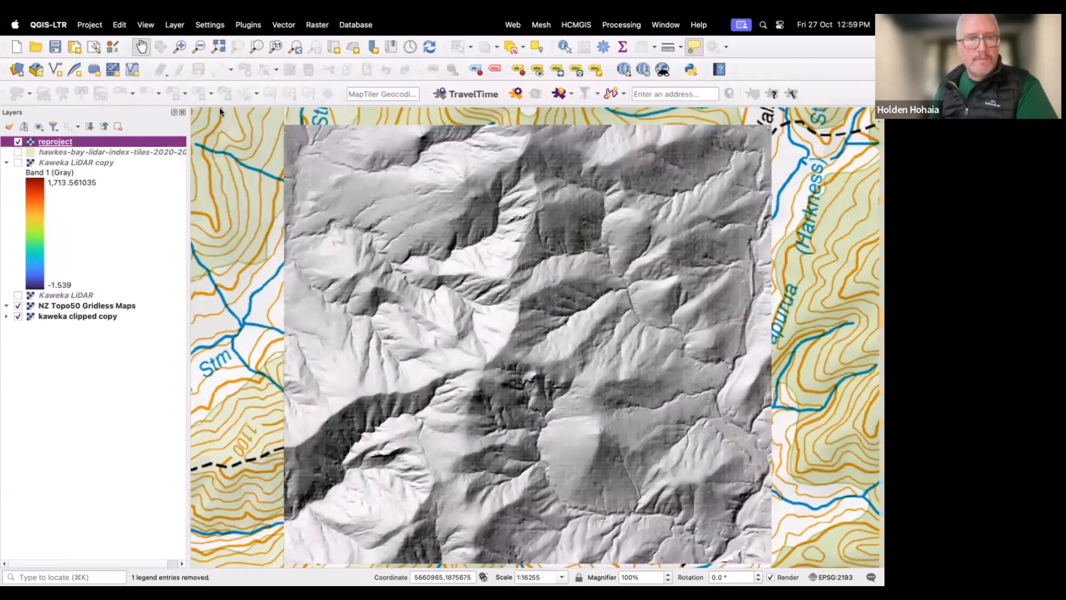
Step: Open a new 3D map view
left_click(146, 25)
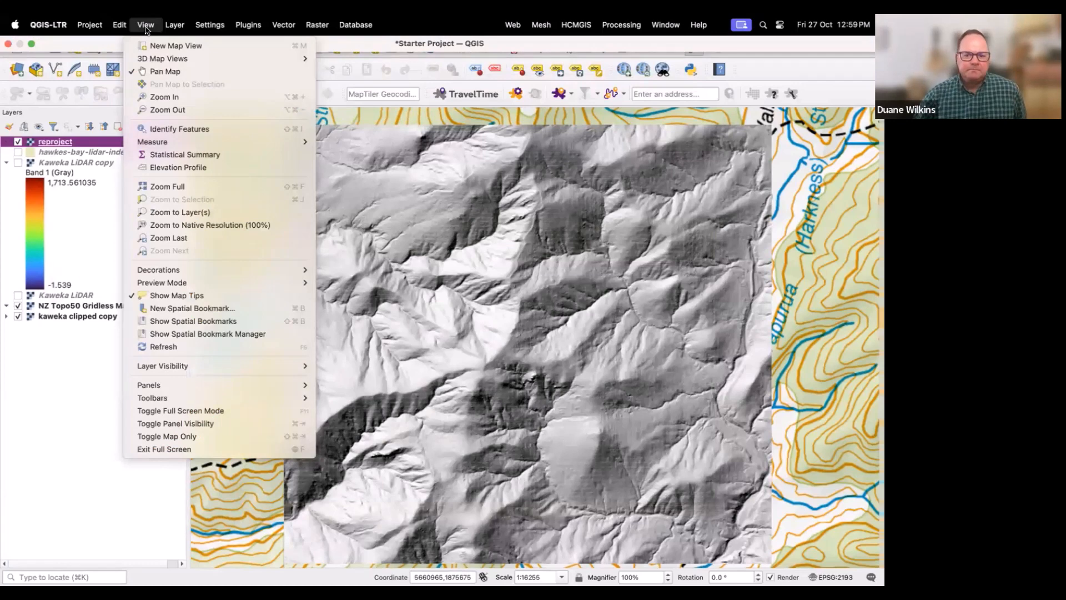
mouse_move(156, 59)
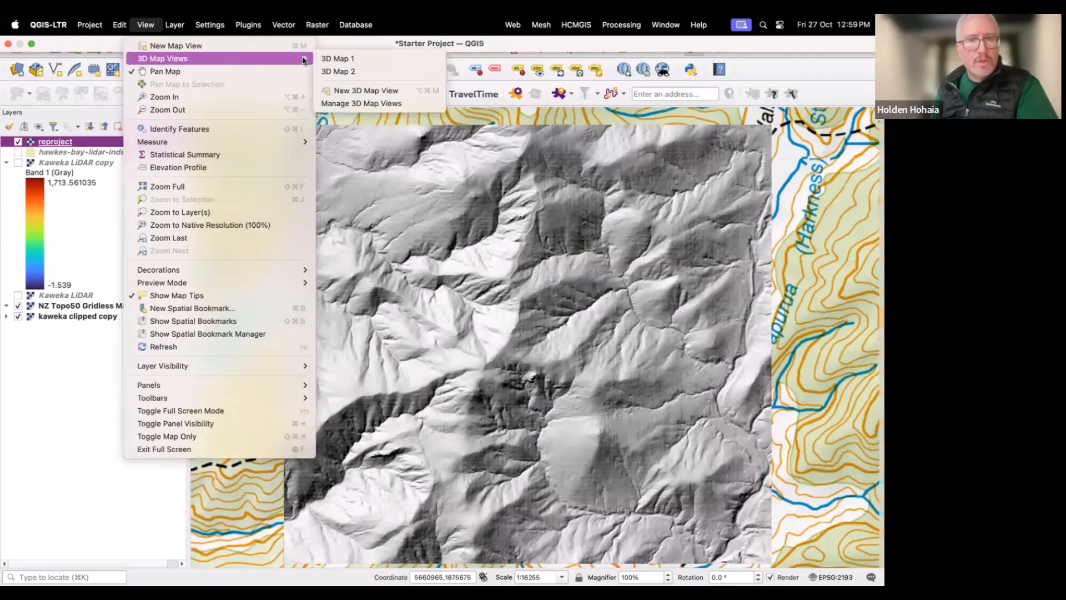
left_click(344, 91)
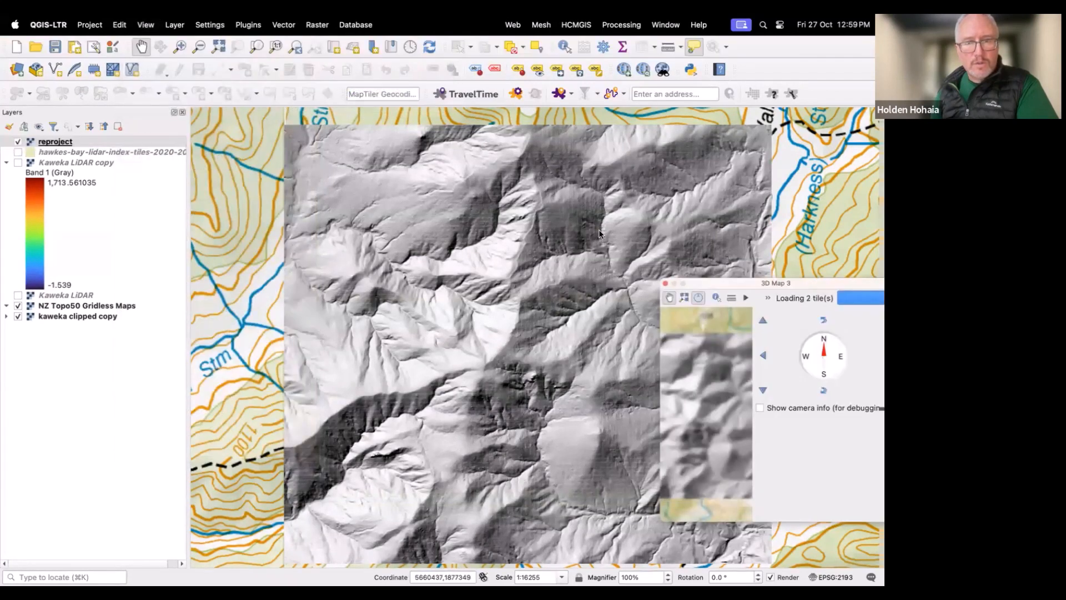
Step: Move and enlarge the 3D map window so it covers most of the map canvas
left_click_drag(692, 281, 542, 203)
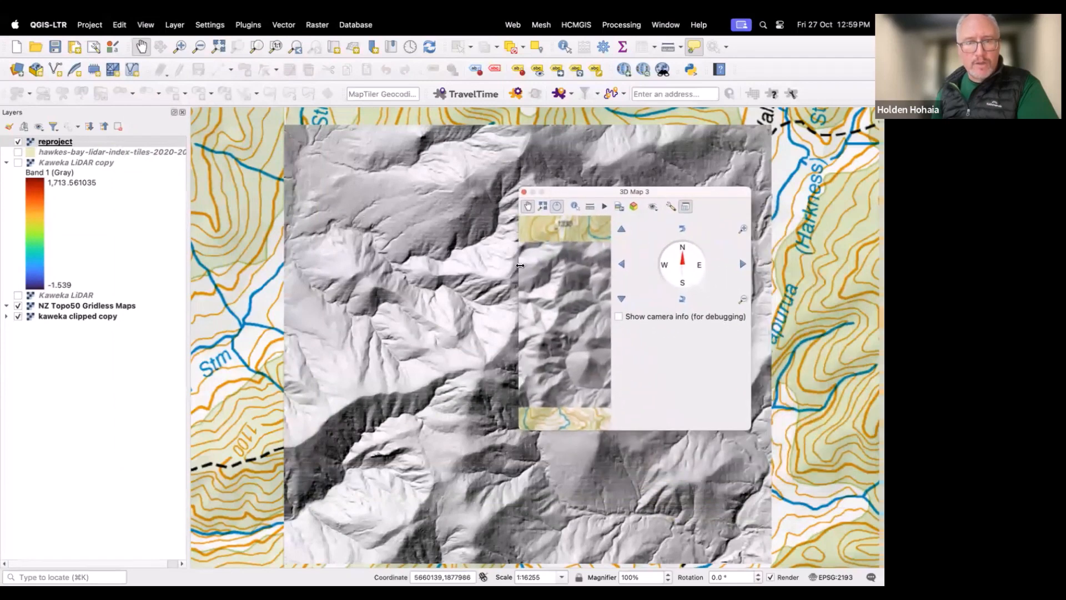
left_click_drag(519, 267, 60, 256)
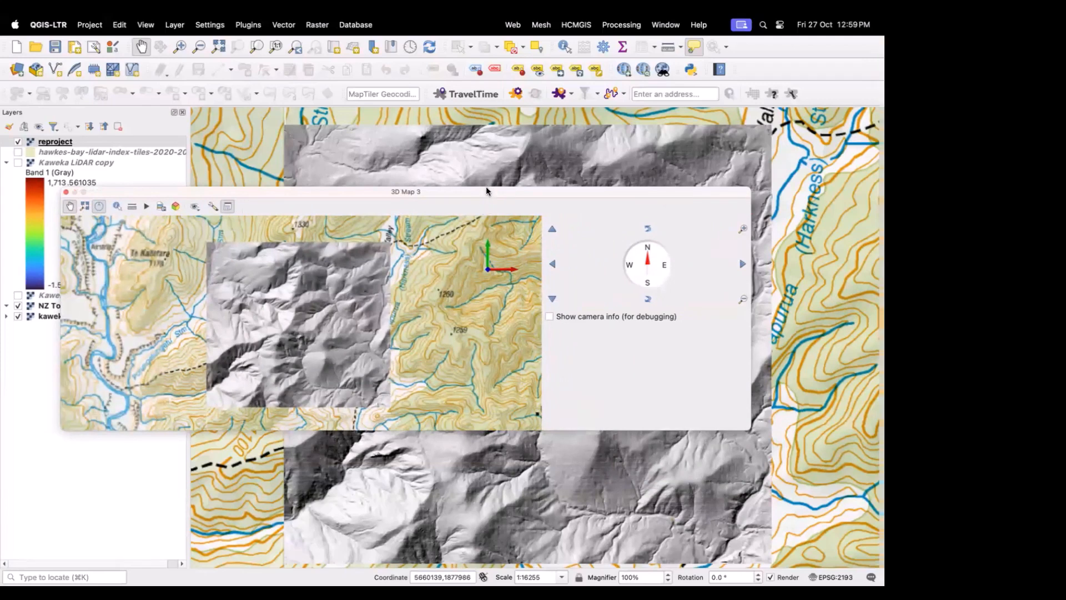
left_click_drag(486, 192, 426, 183)
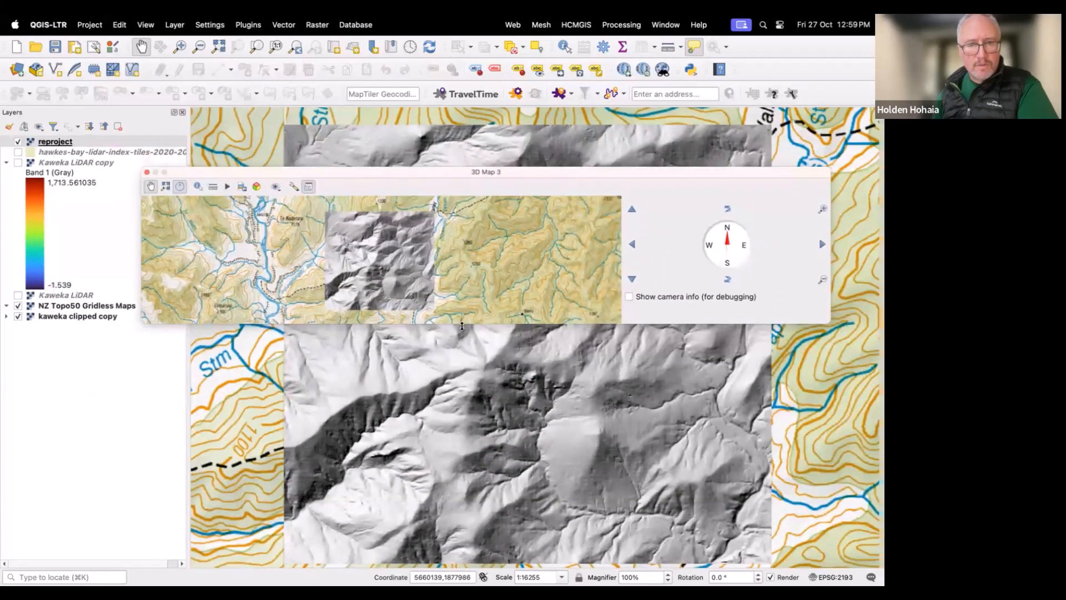
left_click_drag(460, 324, 453, 543)
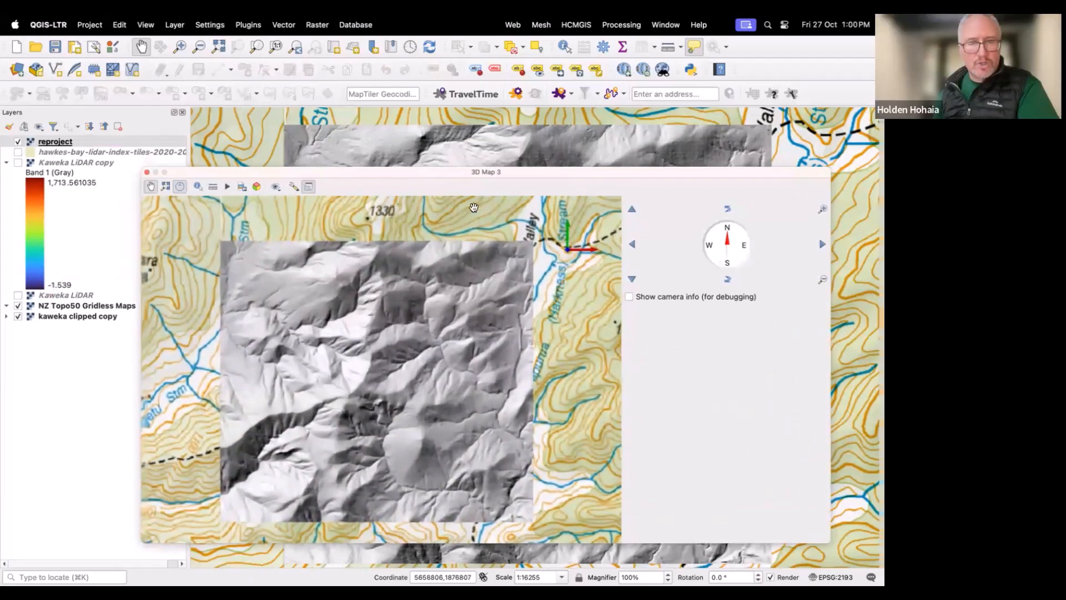
left_click_drag(506, 168, 491, 46)
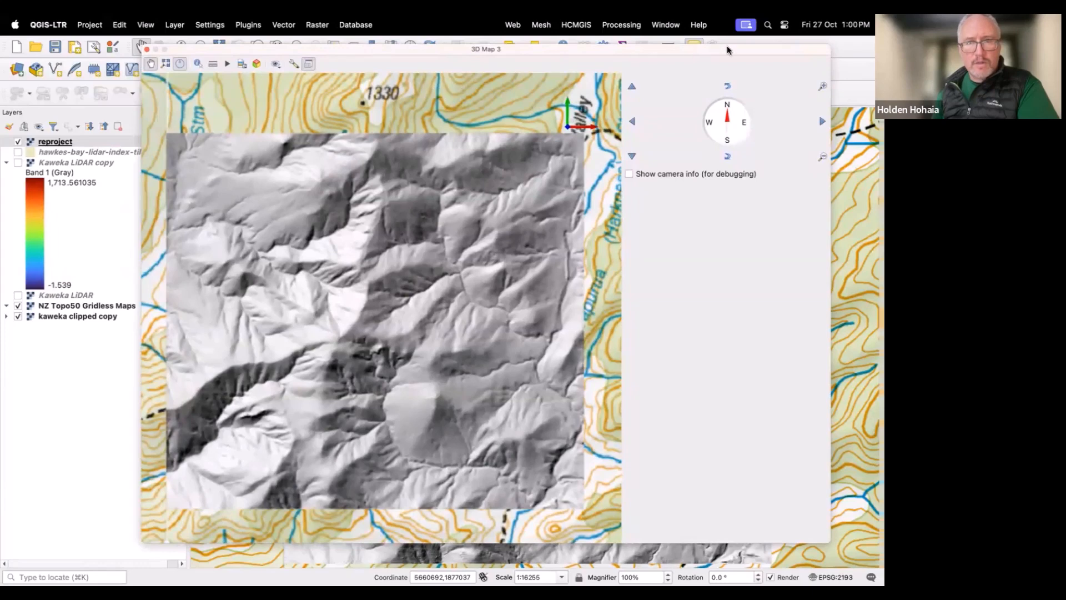
left_click_drag(784, 53, 775, 86)
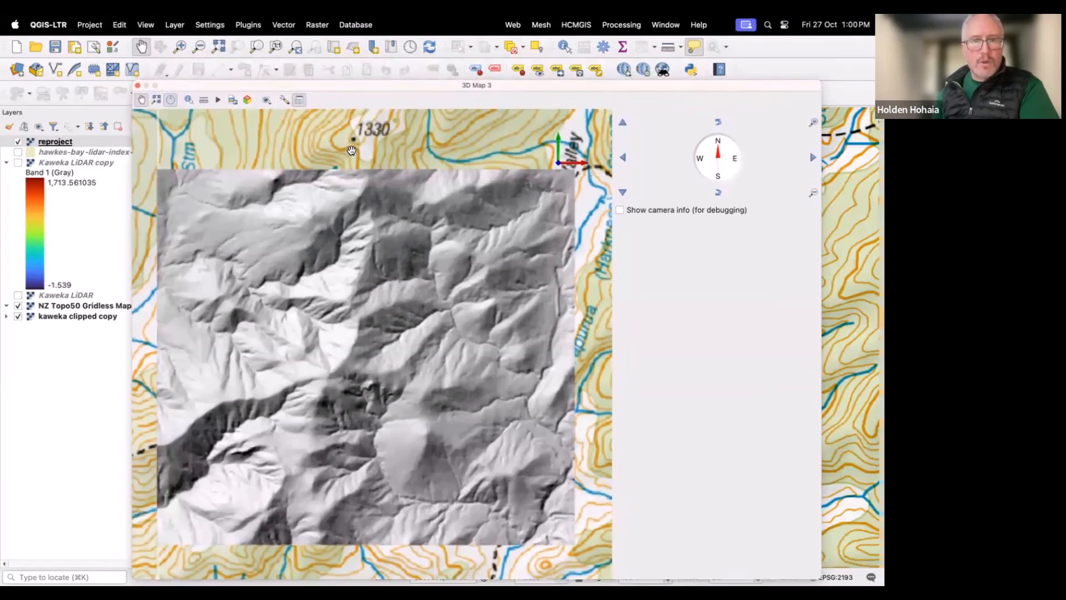
Step: Tilt, pan and zoom the 3D view to inspect the flat hillshade over the topographic map
left_click_drag(355, 140, 354, 286)
left_click_drag(348, 421, 363, 365)
left_click_drag(368, 315, 374, 206)
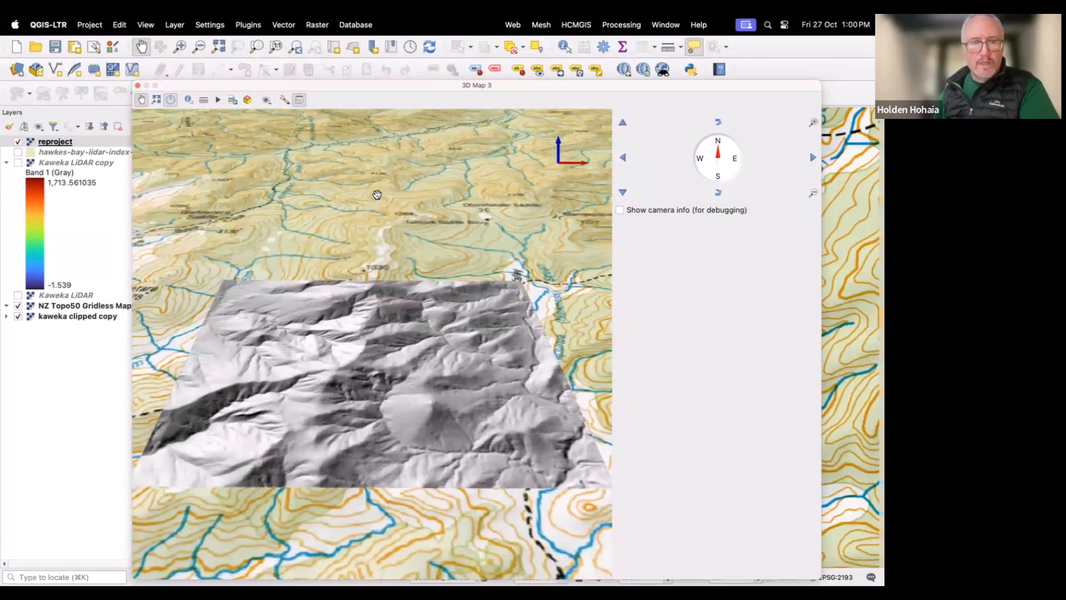
left_click_drag(378, 168, 384, 232)
left_click_drag(392, 315, 373, 228)
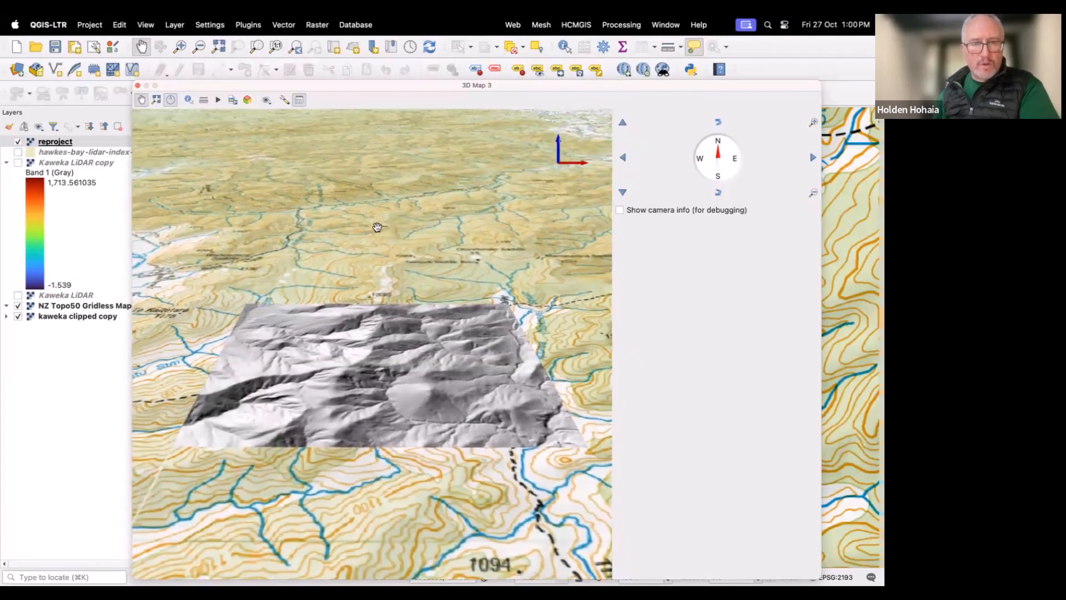
scroll(381, 236, "up", 1)
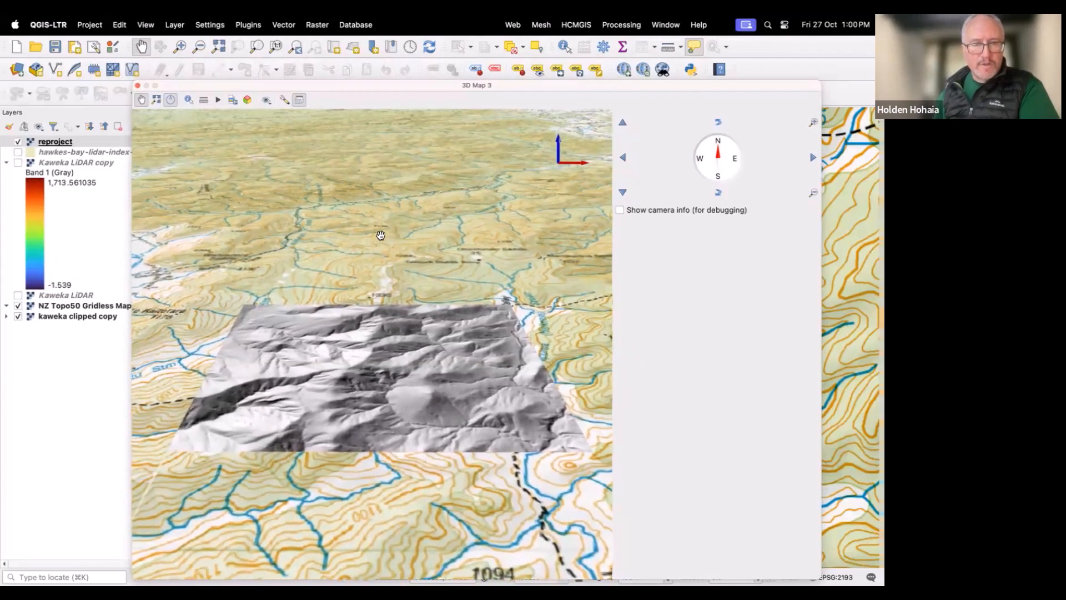
left_click_drag(380, 350, 384, 312)
scroll(384, 311, "up", 2)
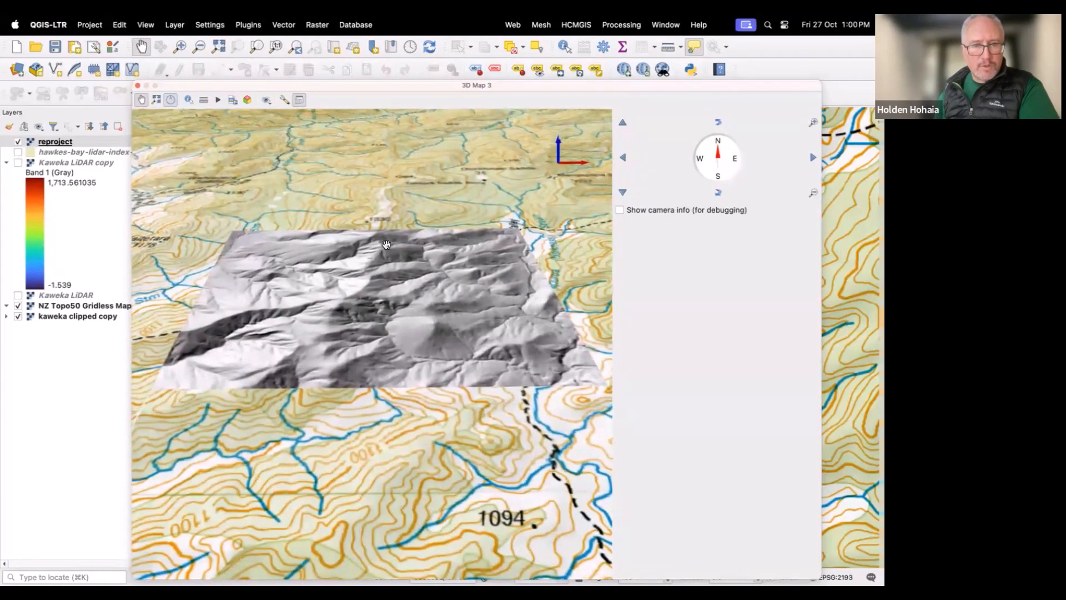
left_click_drag(385, 244, 385, 252)
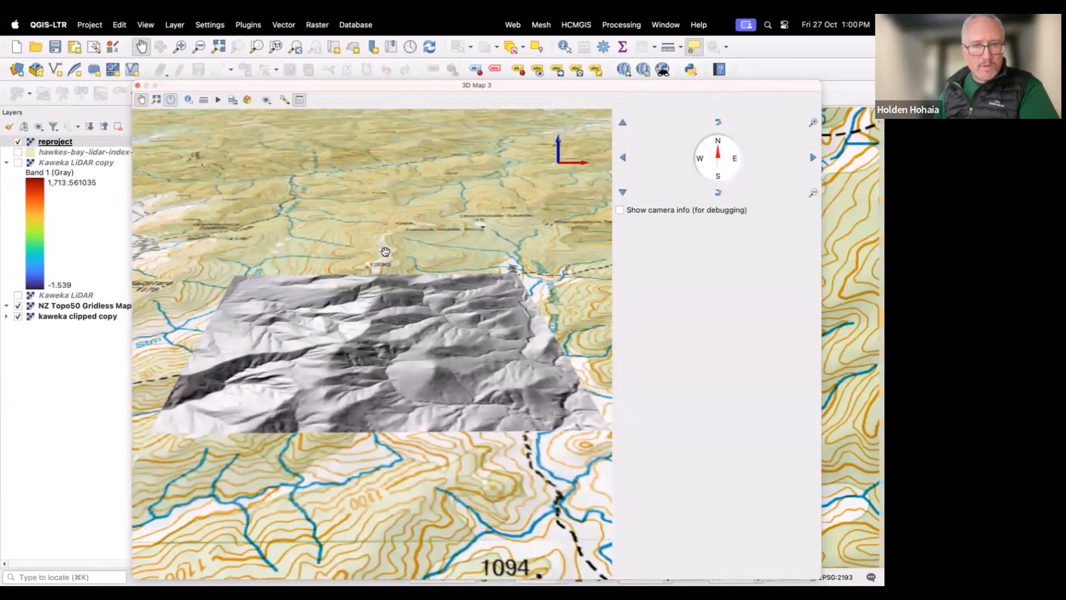
Step: Open the 3D configuration and set the terrain type to DEM (Raster Layer) with reproject as the elevation layer
left_click(283, 100)
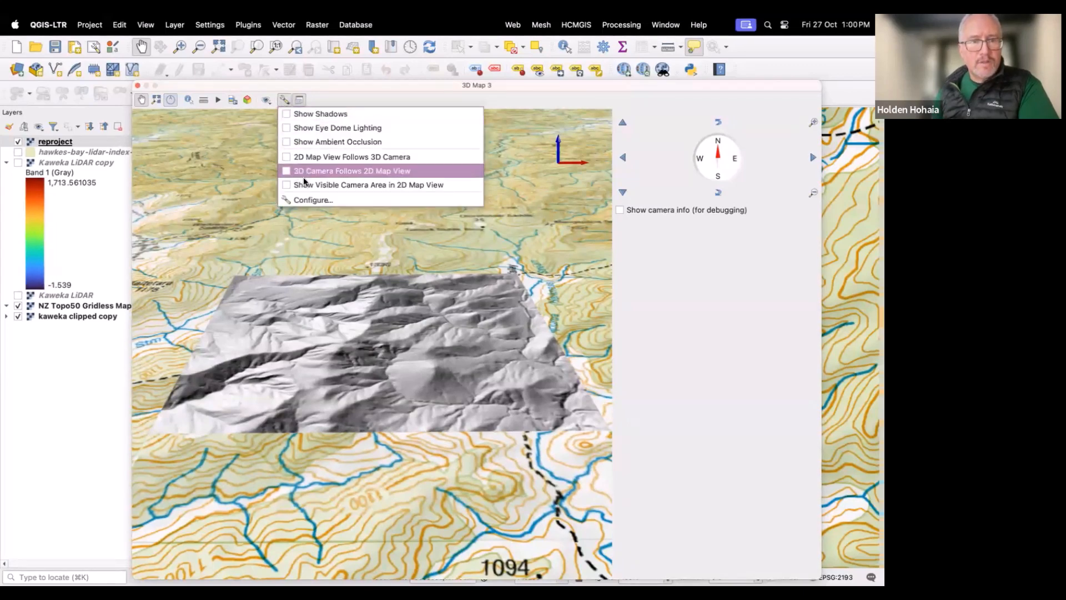
left_click(308, 201)
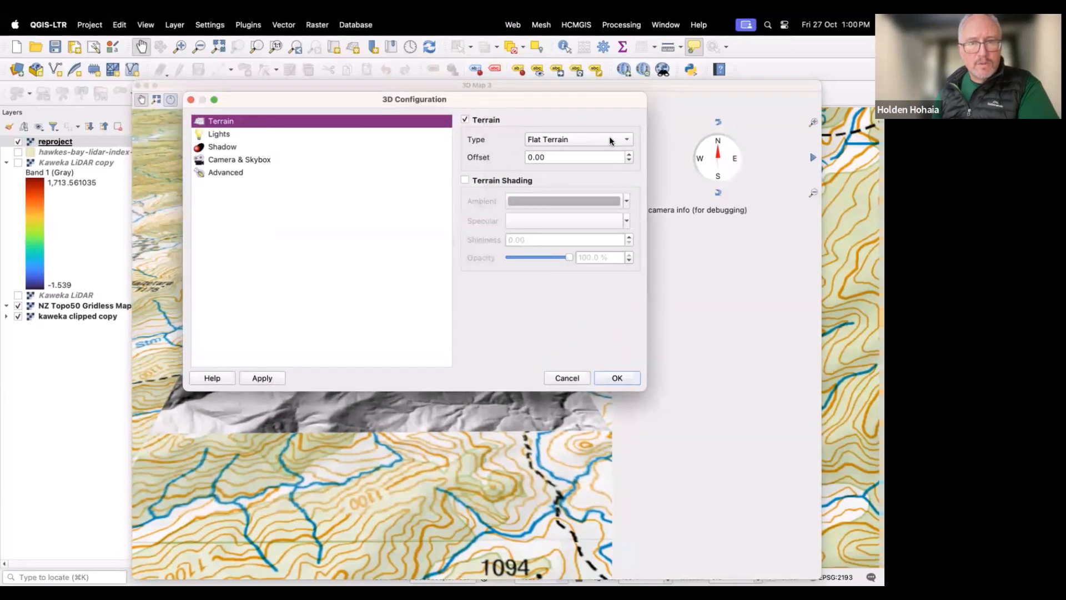
left_click(627, 142)
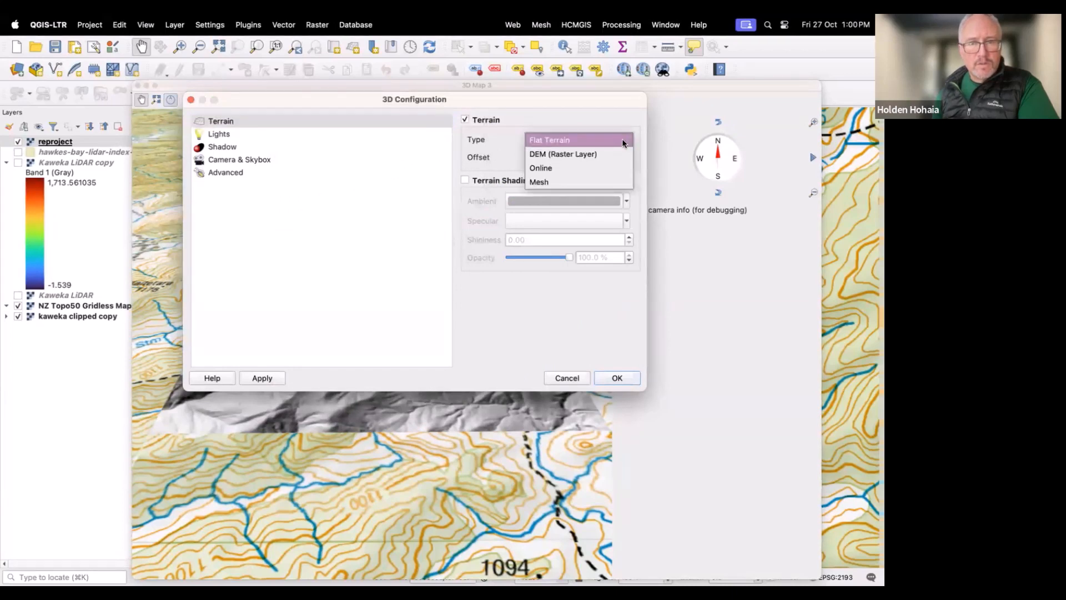
left_click(576, 159)
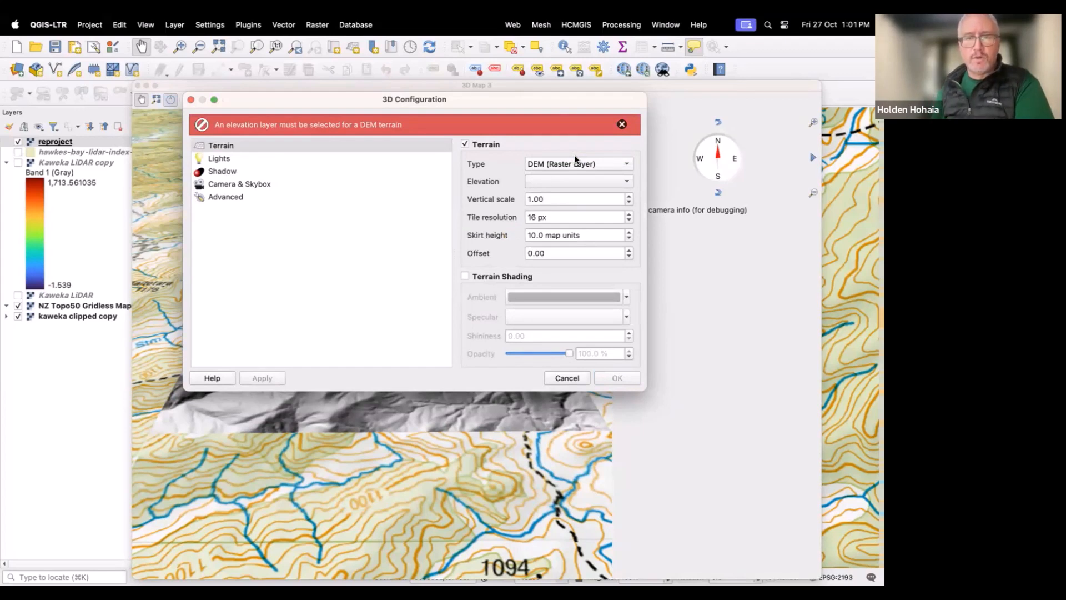
left_click(626, 183)
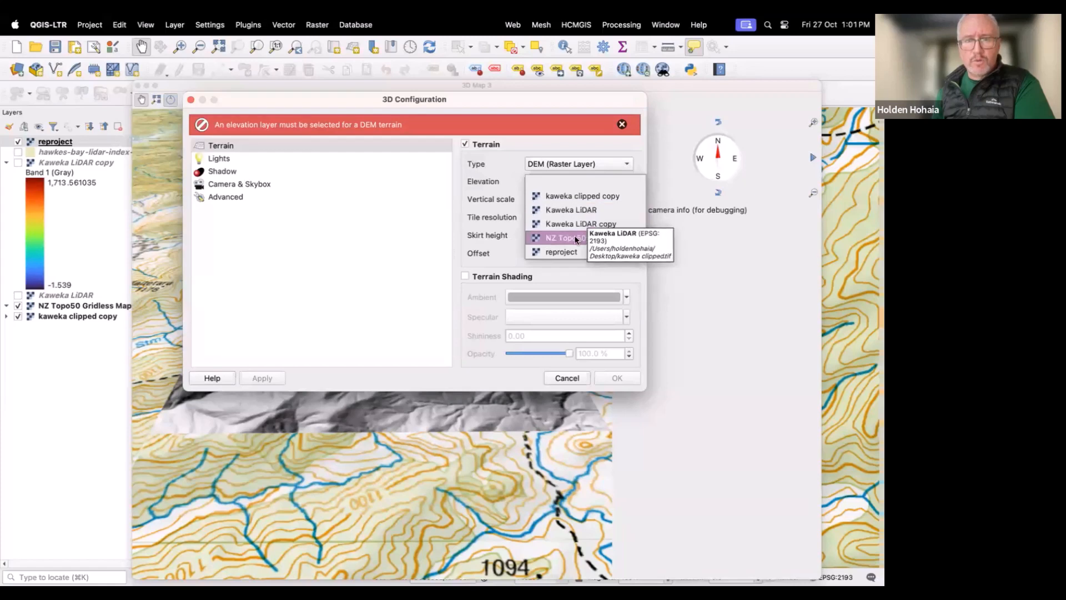
left_click(567, 251)
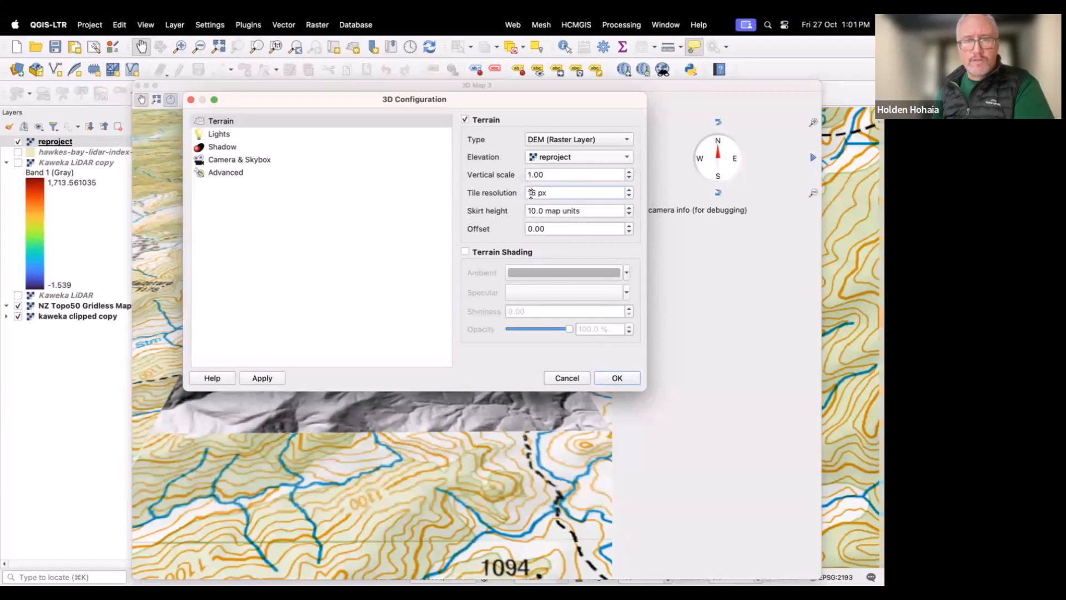
Step: Set the tile resolution to 116 px and the skirt height to 70 map units, then accept the configuration
type("1")
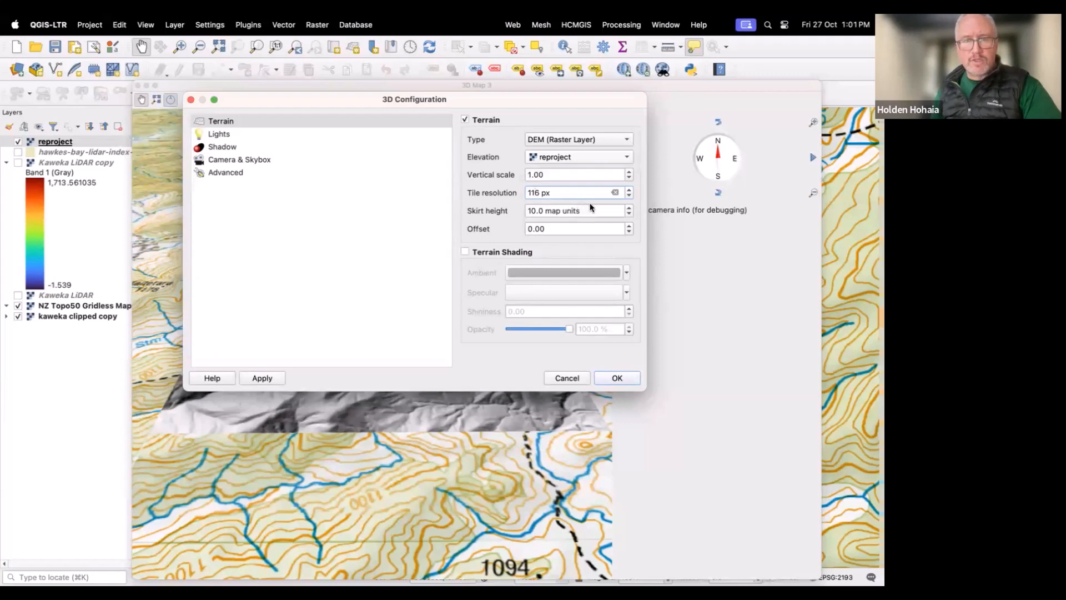
left_click(629, 206)
left_click(629, 206)
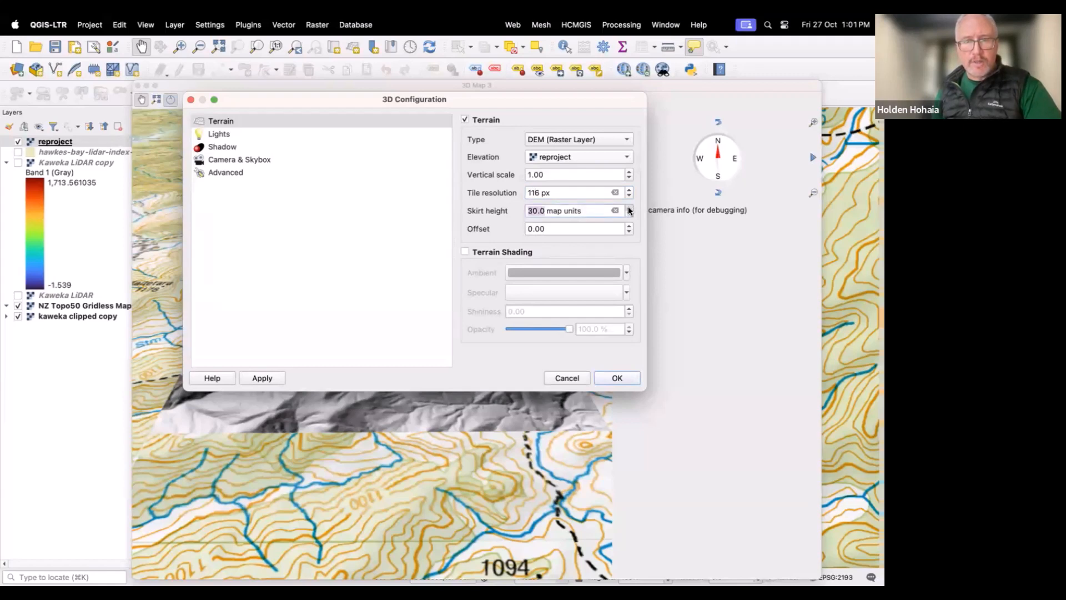
left_click(629, 206)
left_click(629, 207)
left_click(628, 207)
left_click(629, 207)
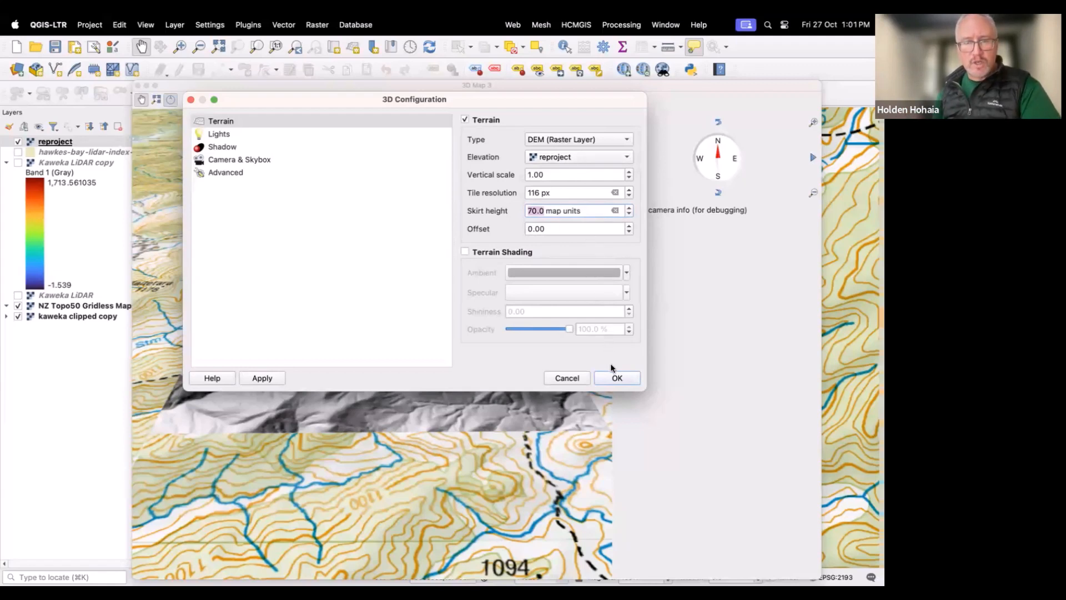
left_click(613, 378)
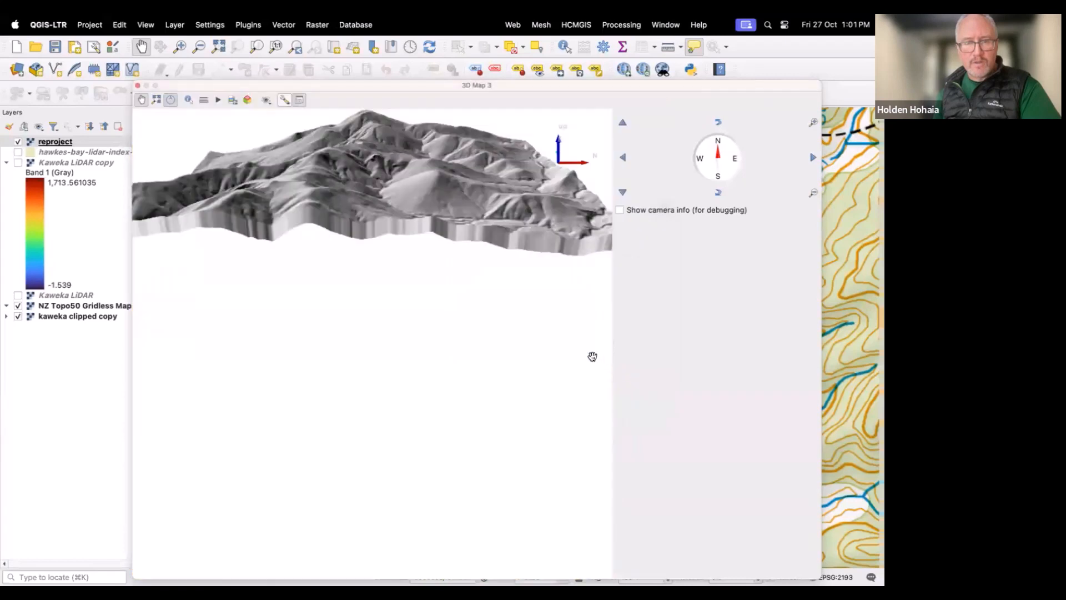
Step: Orbit and zoom the 3D view to examine the elevated terrain
left_click_drag(397, 220, 402, 341)
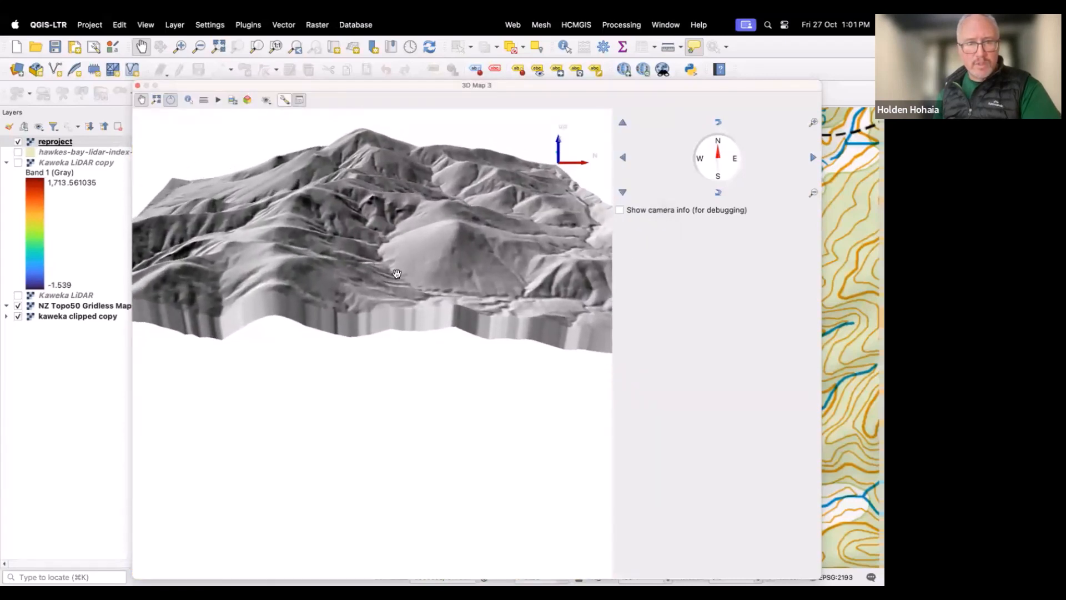
left_click_drag(393, 288, 383, 414)
mouse_move(384, 373)
left_mouse_down()
mouse_move(388, 439)
mouse_move(390, 412)
left_mouse_up()
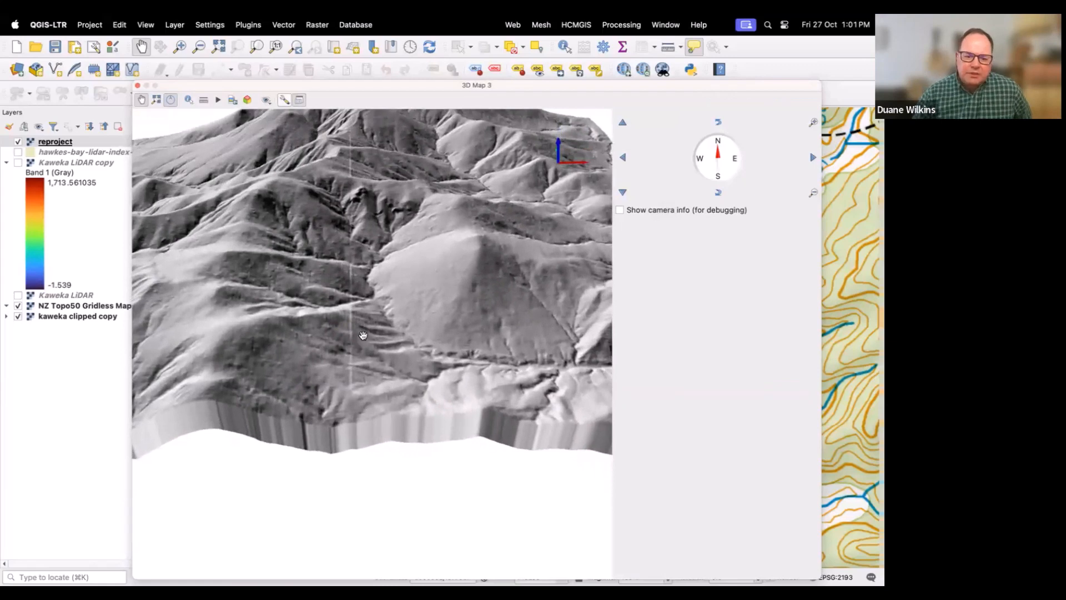
left_click_drag(358, 322, 356, 403)
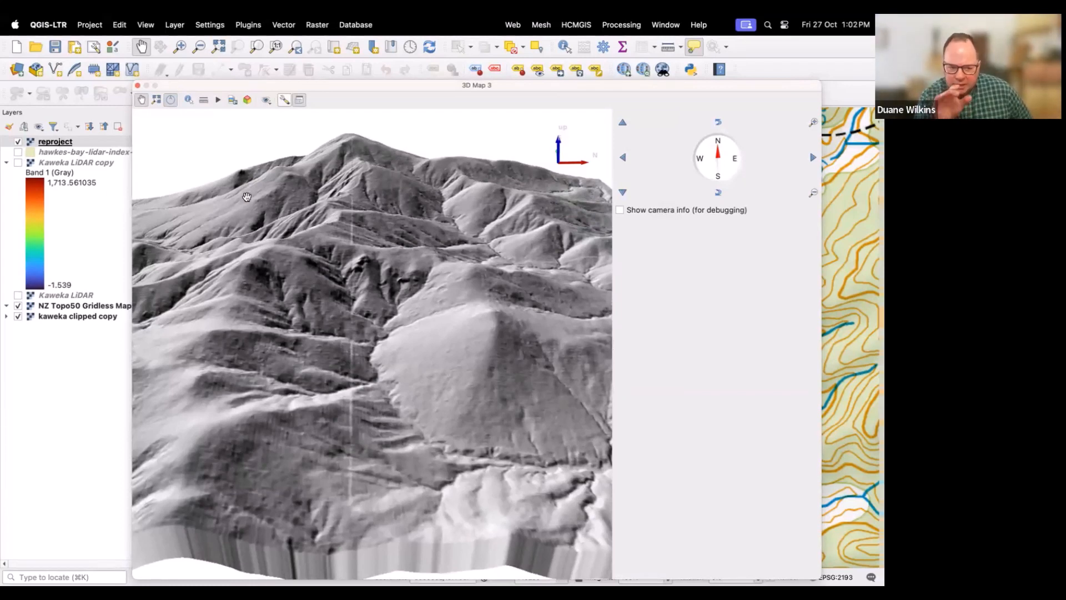
left_click_drag(323, 192, 324, 199)
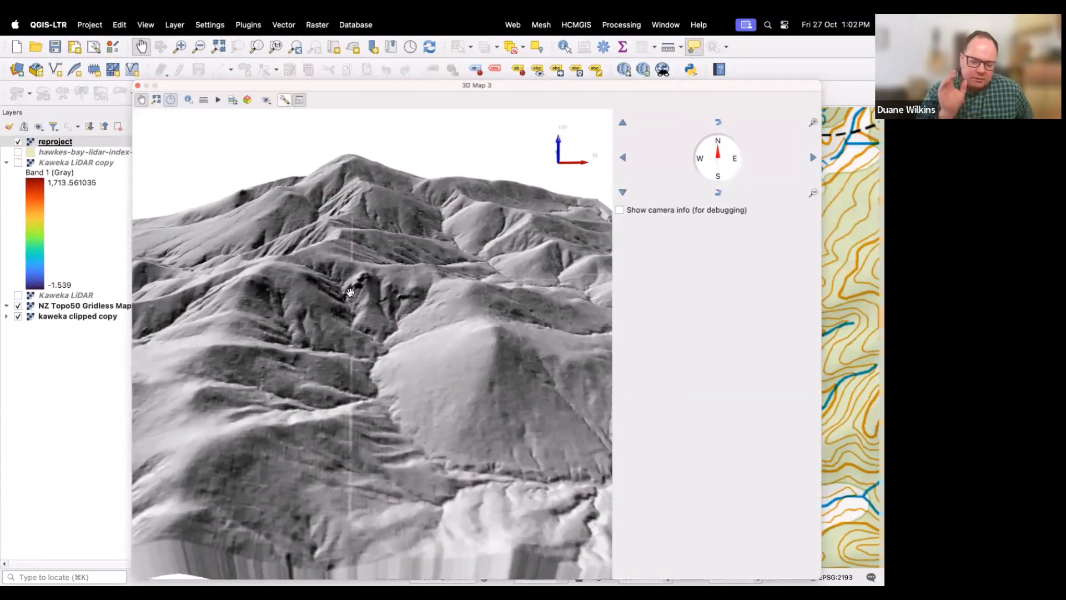
left_click_drag(358, 327, 371, 245)
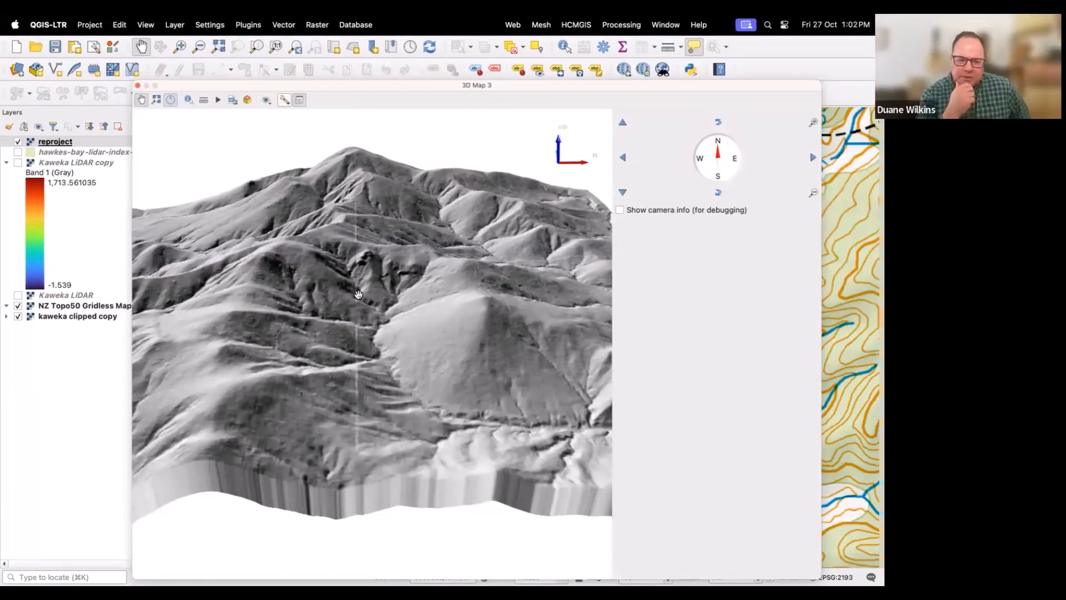
scroll(358, 294, "up", 5)
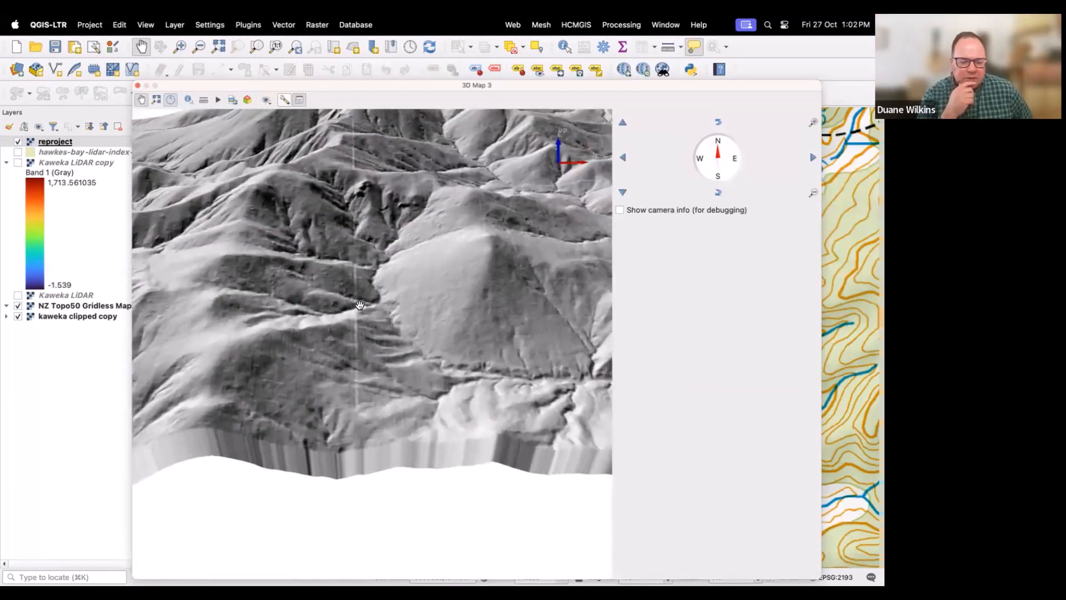
scroll(359, 305, "up", 3)
scroll(356, 316, "up", 3)
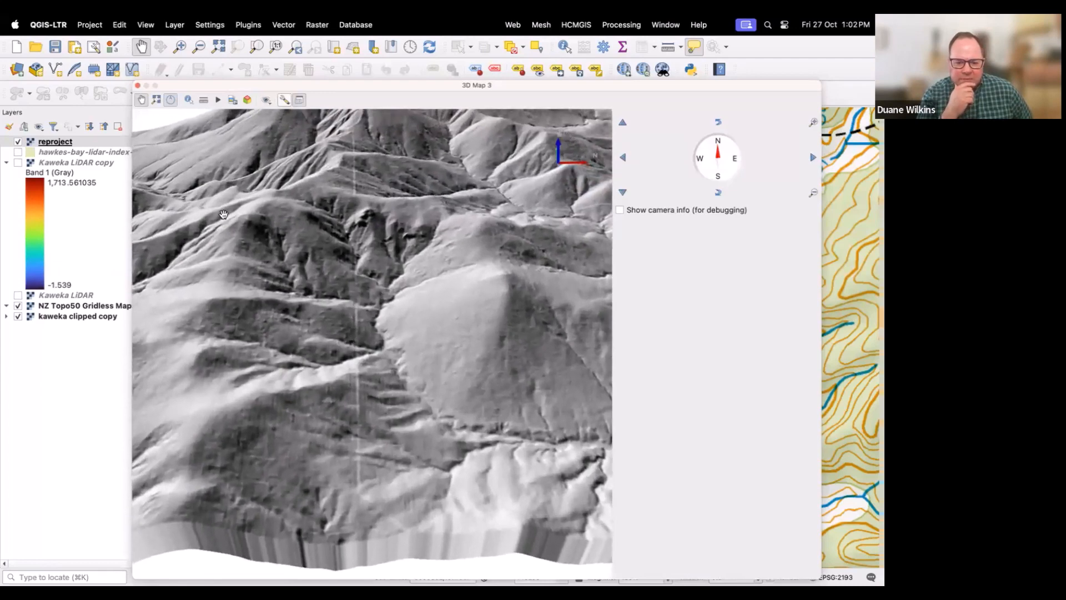
Step: Change the reproject layer's render type to Singleband pseudocolor in its layer properties
right_click(66, 145)
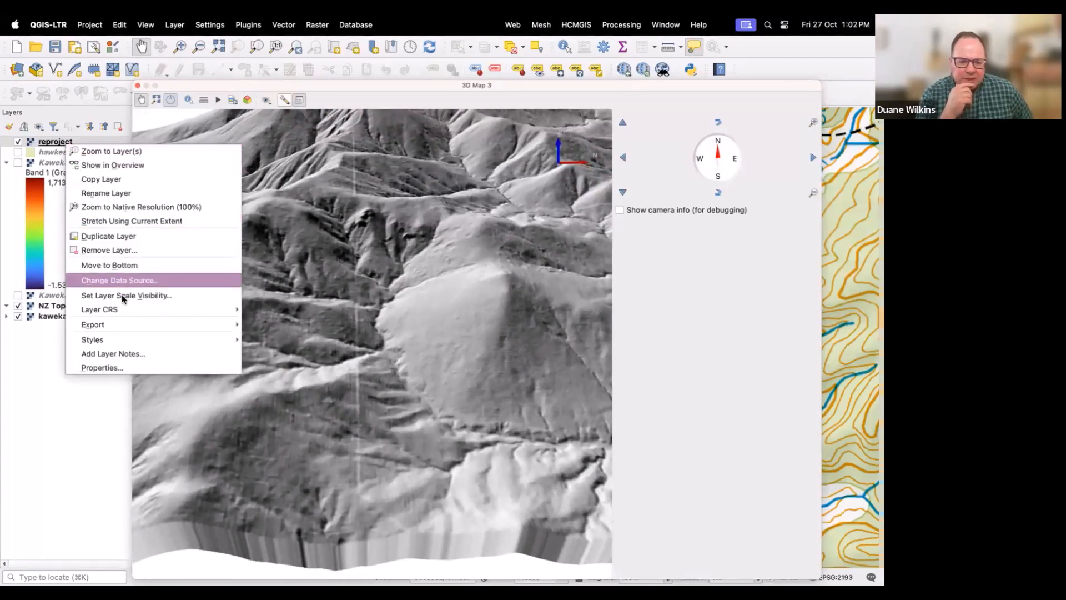
left_click(129, 367)
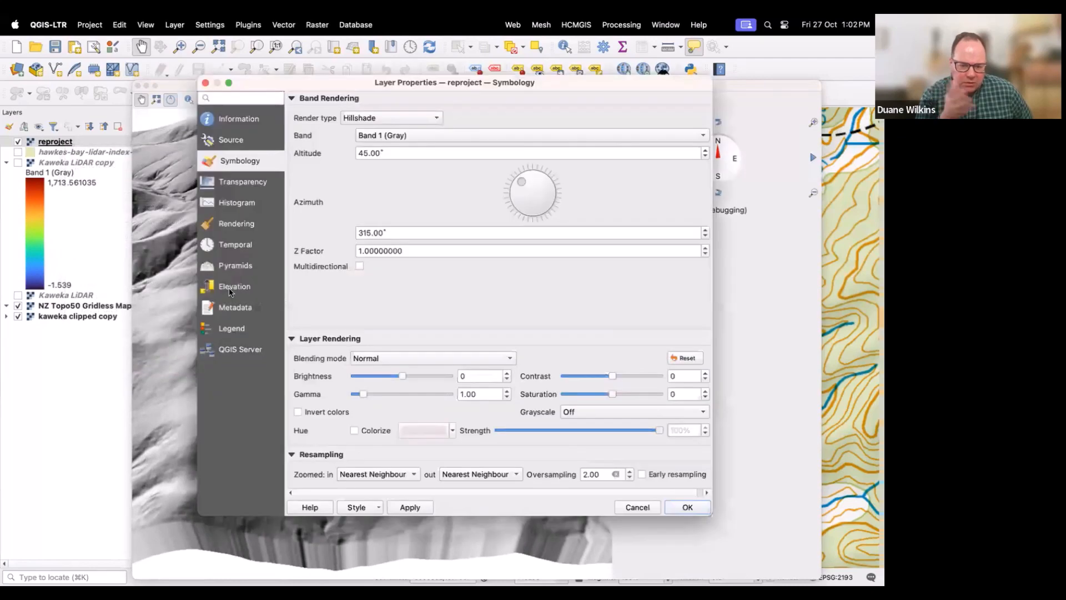
left_click(439, 118)
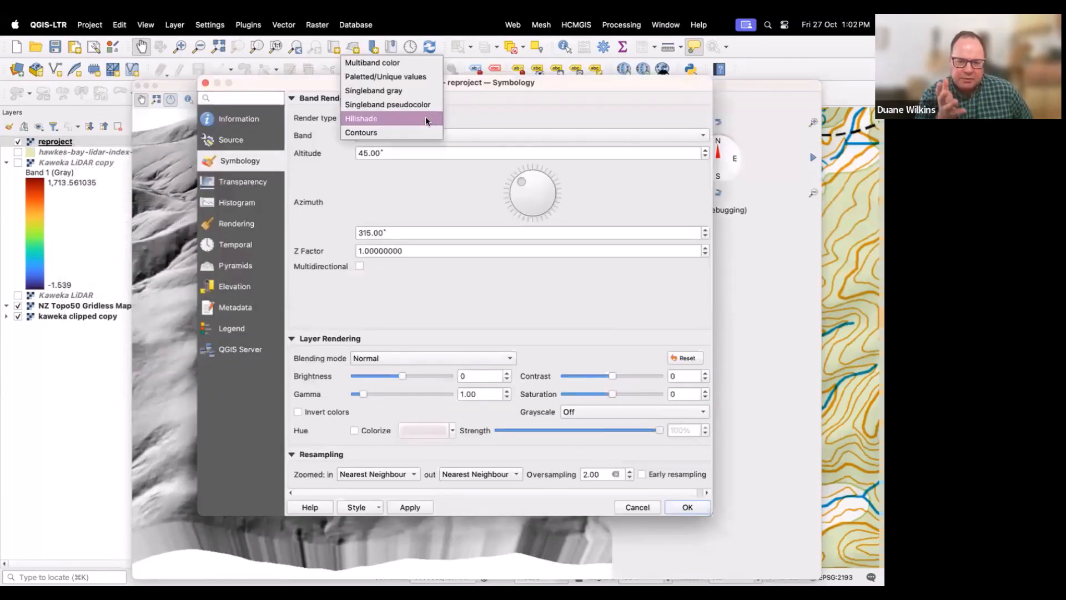
left_click(398, 106)
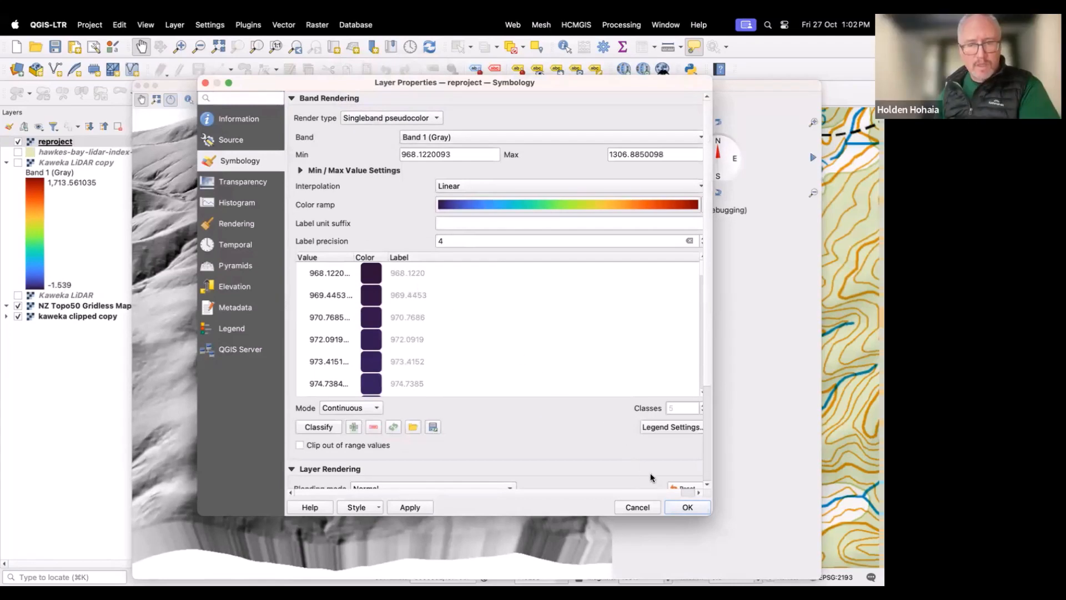
left_click(674, 509)
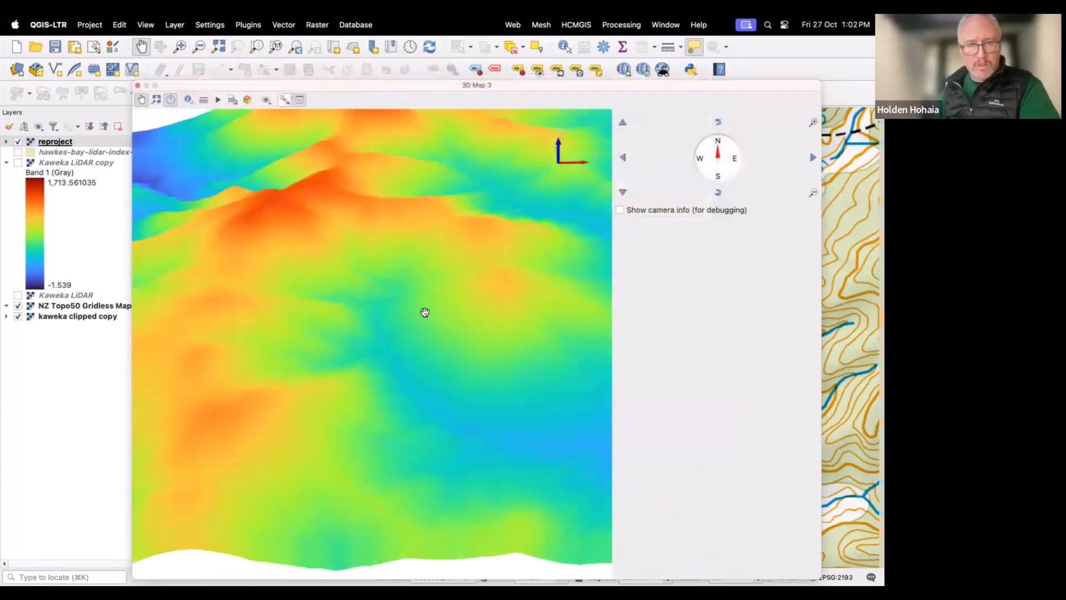
Step: Open the 3D animation controls and select the existing 5 s keyframe
left_click_drag(328, 160, 328, 195)
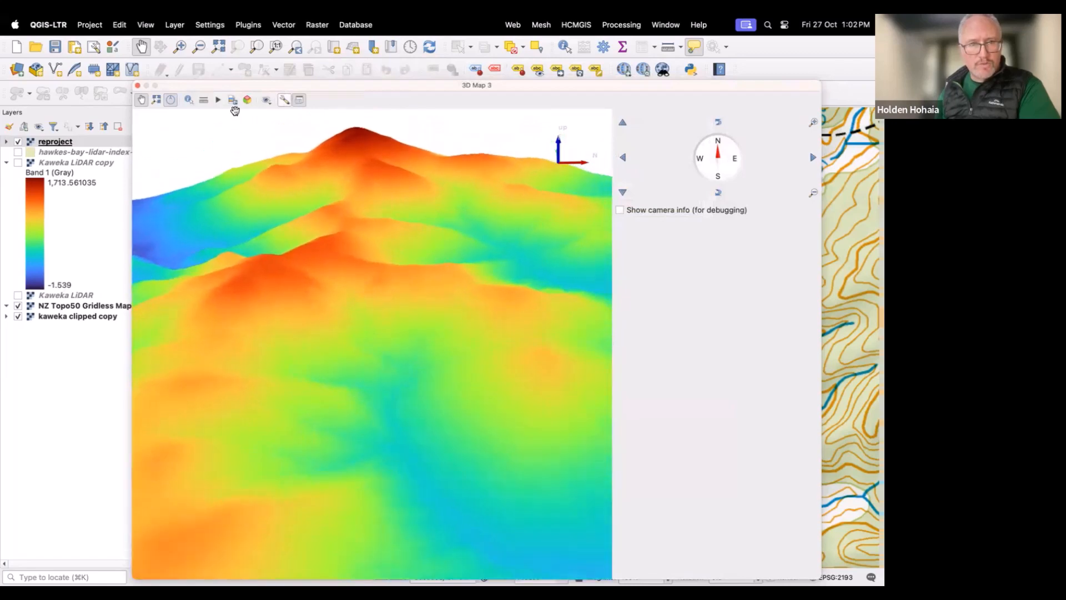
left_click(217, 101)
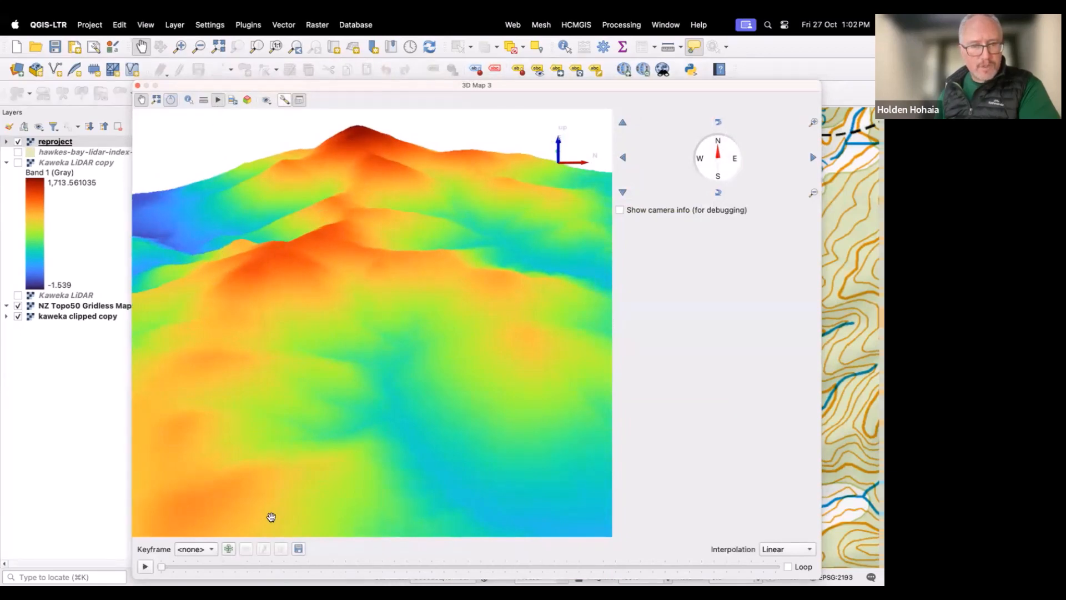
left_click(214, 549)
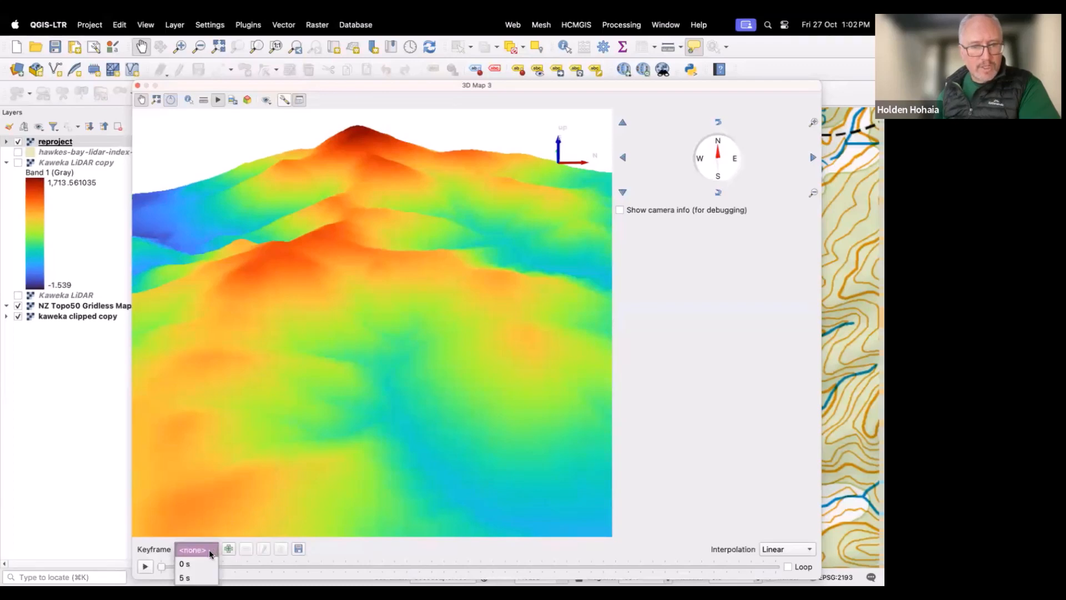
left_click(192, 578)
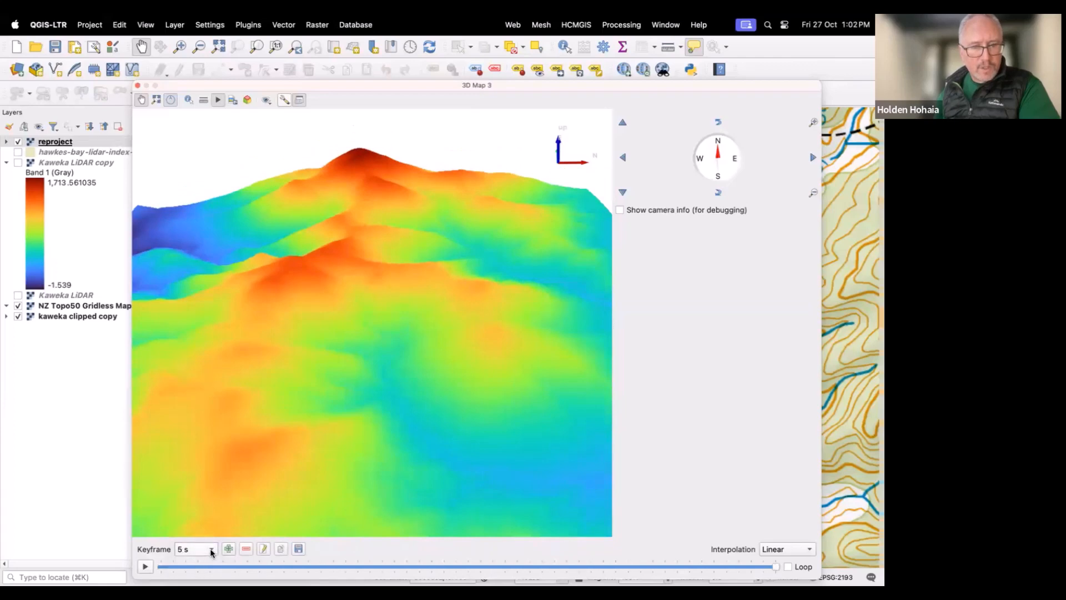
Step: Try to add a camera keyframe at 5 s
left_click(228, 549)
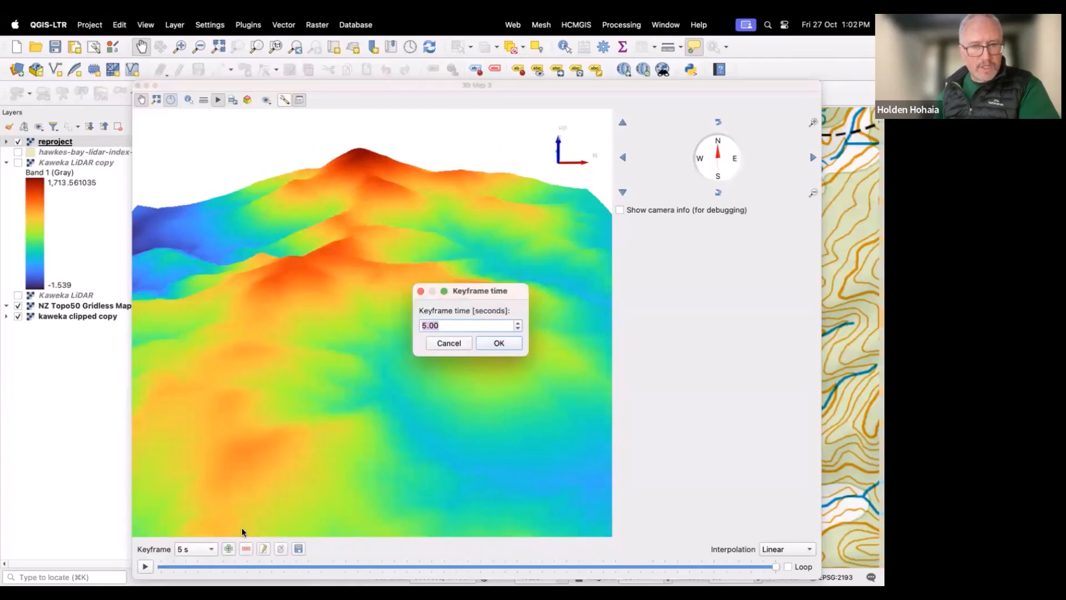
left_click(517, 323)
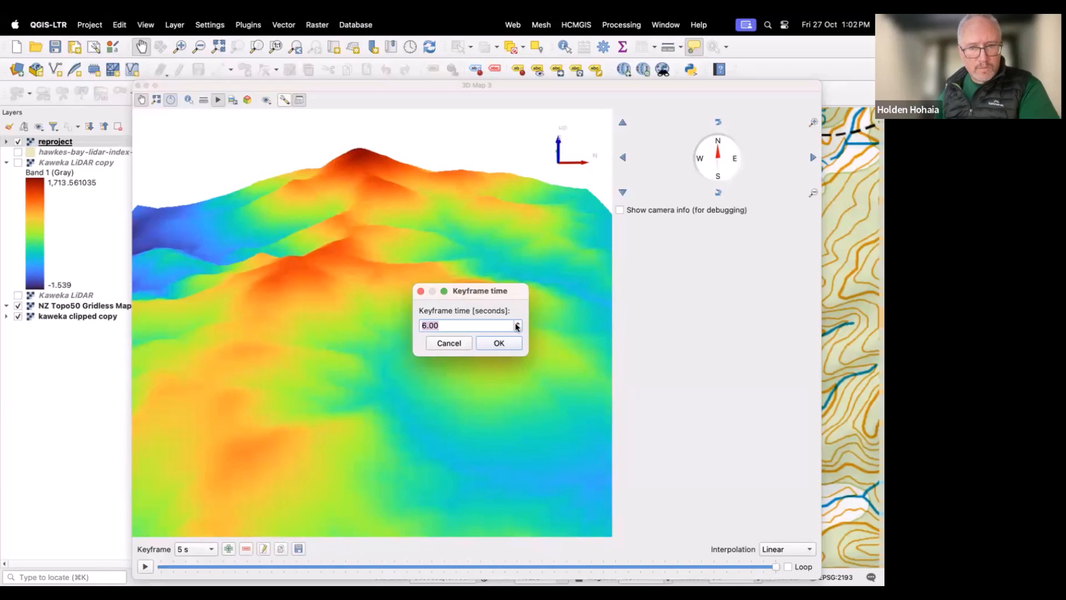
left_click(517, 323)
left_click(517, 324)
left_click(517, 323)
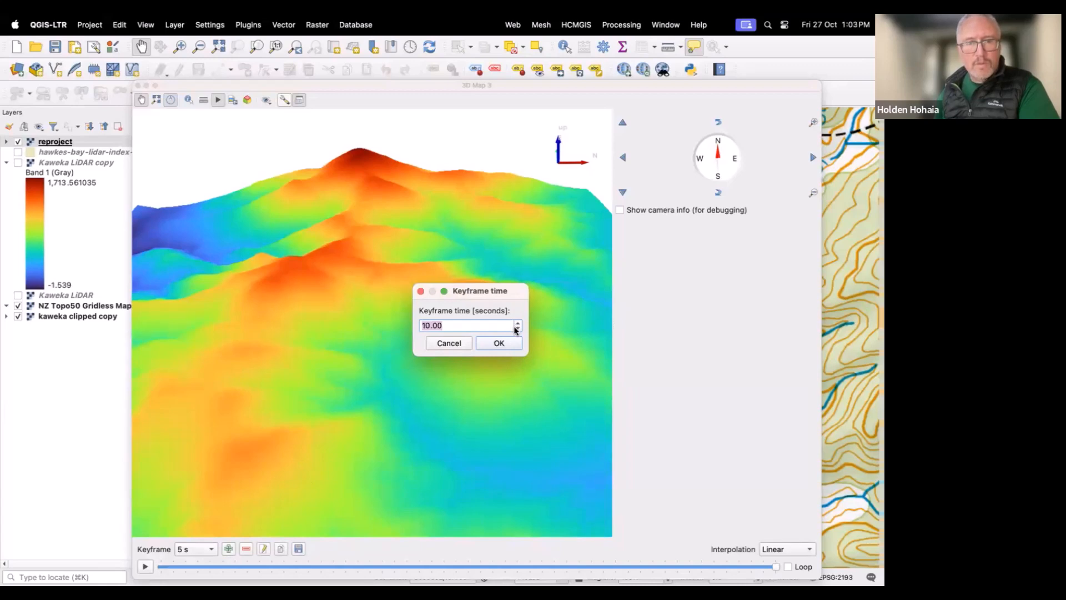
left_click(517, 330)
left_click(516, 330)
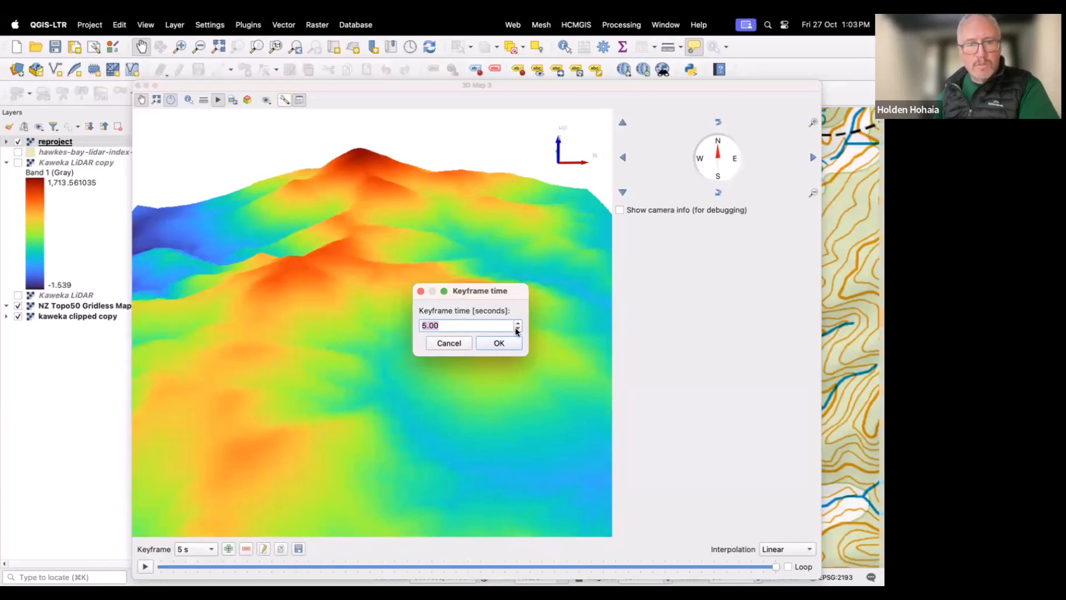
left_click(484, 342)
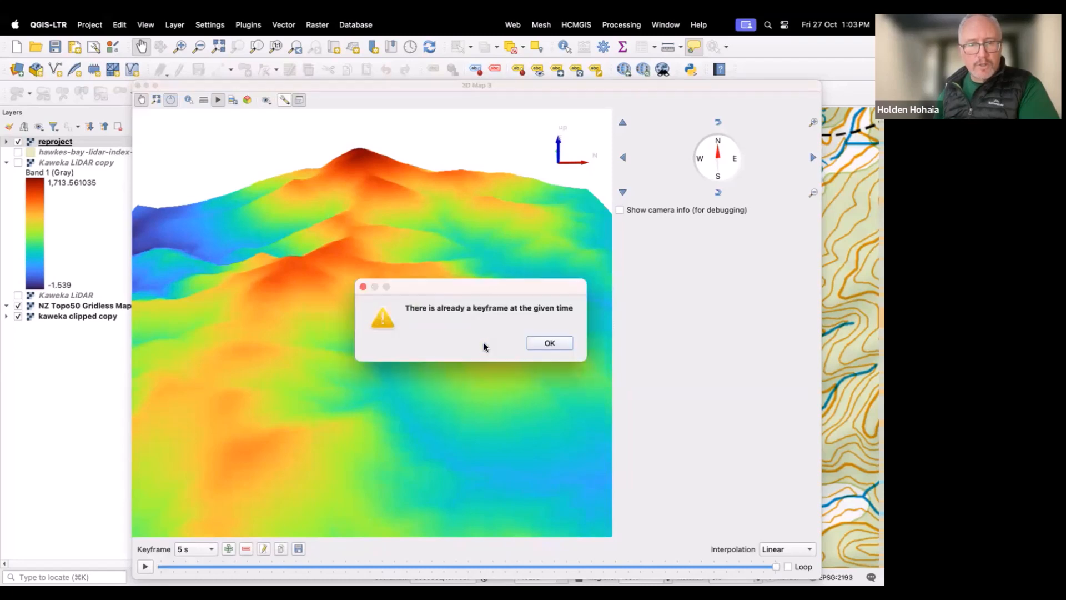
left_click(538, 345)
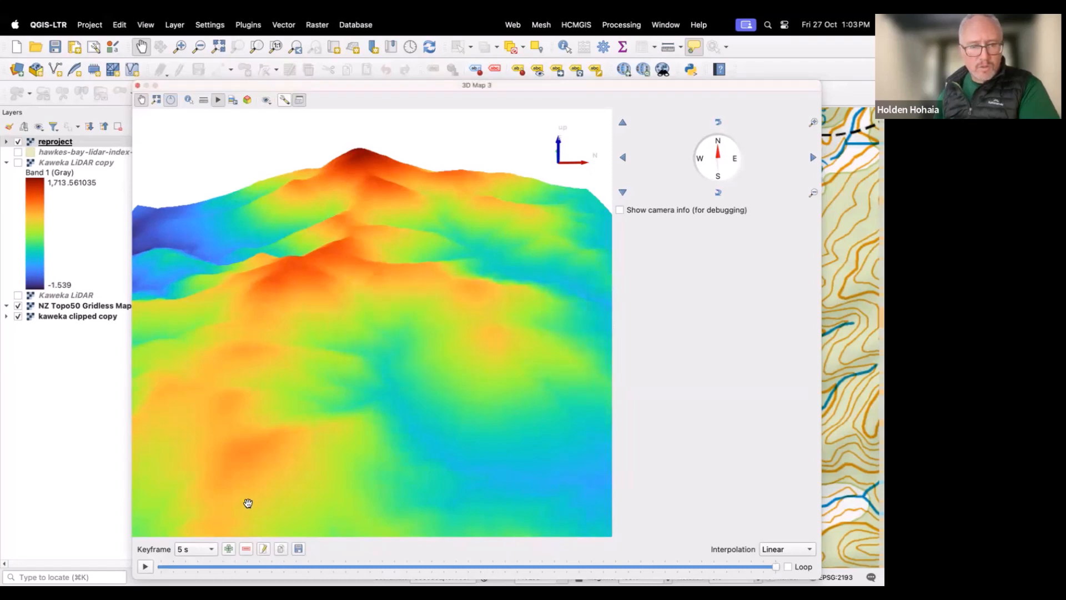
Step: Remove the existing 5 s keyframe and add a new camera keyframe at 5 s
left_click(213, 551)
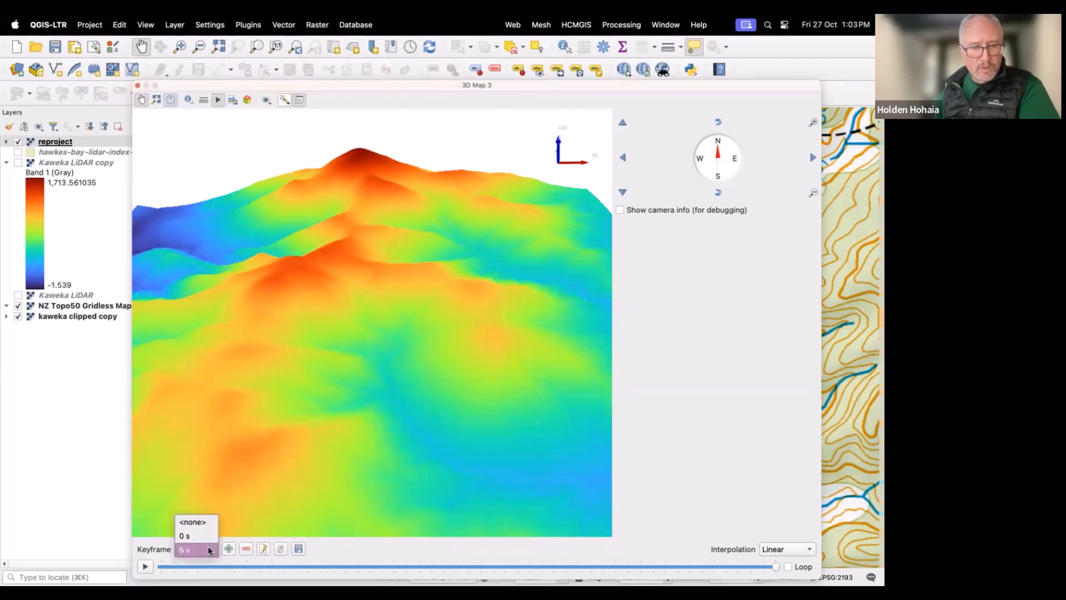
left_click(242, 548)
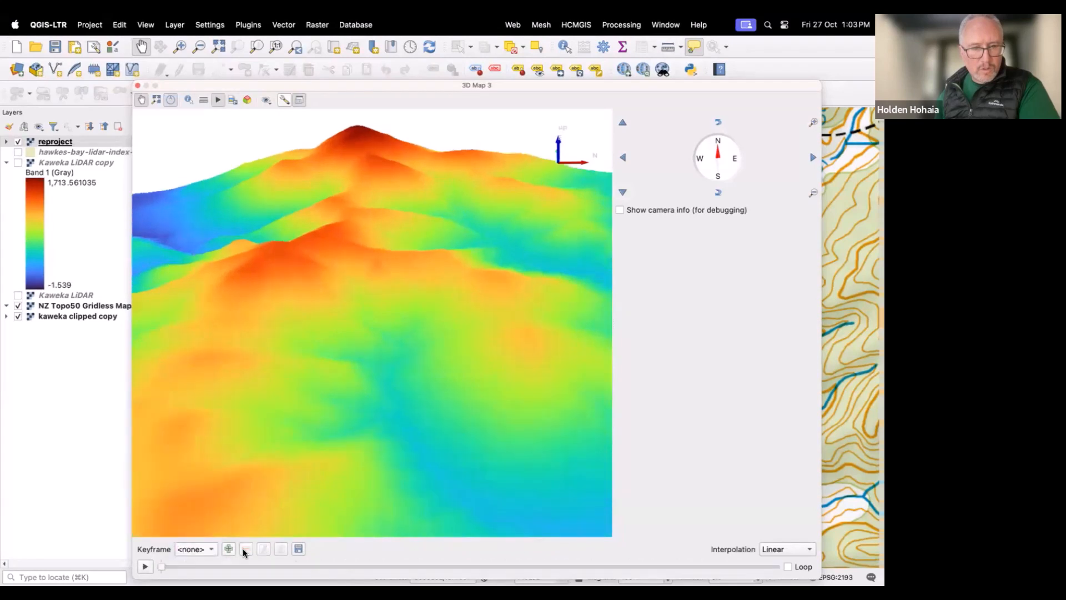
left_click(230, 546)
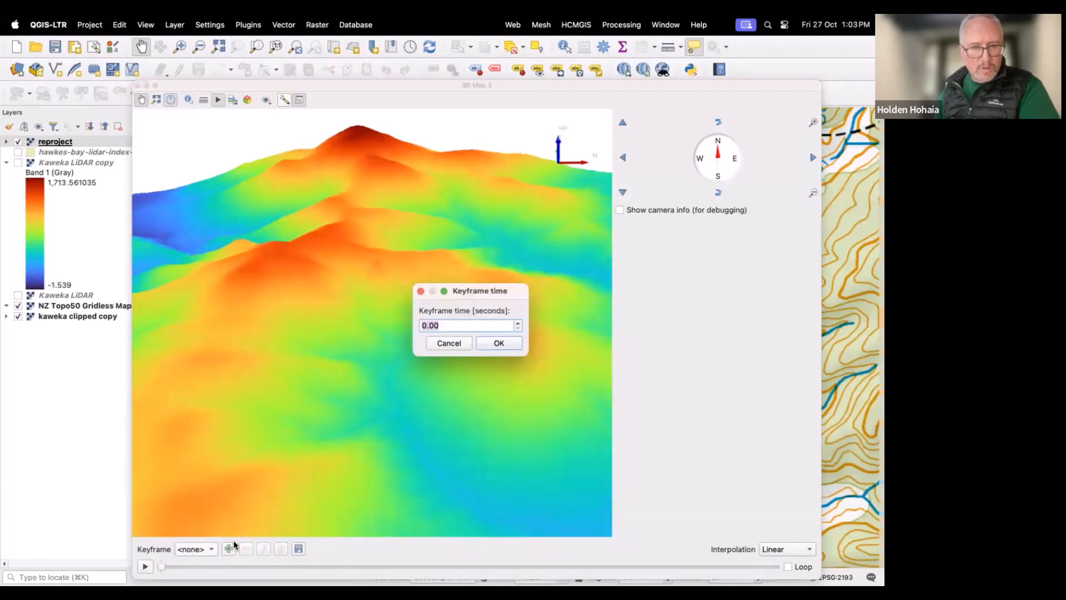
left_click(516, 324)
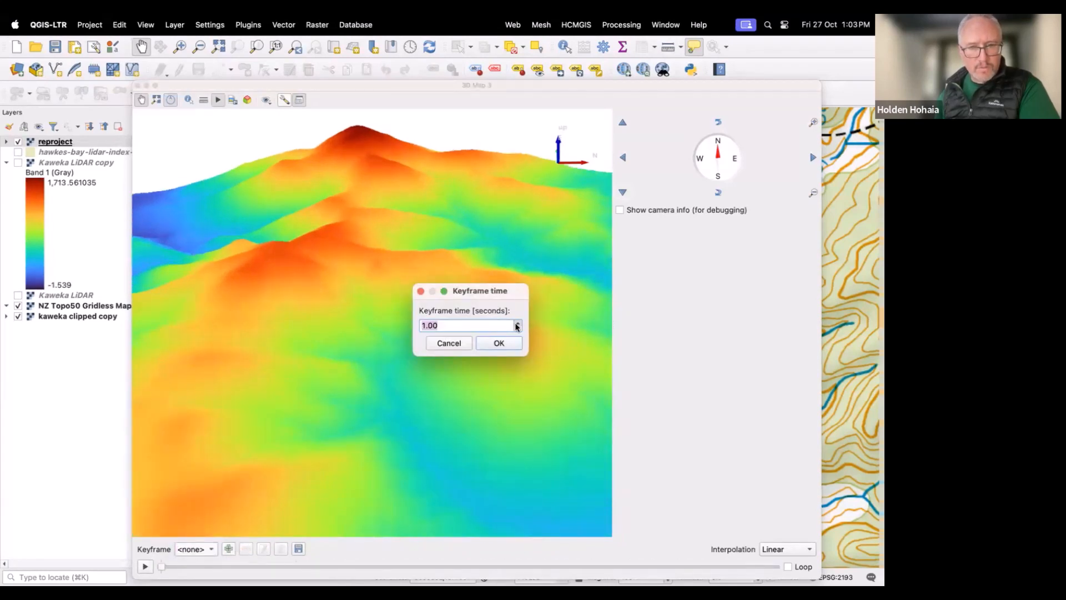
left_click(516, 324)
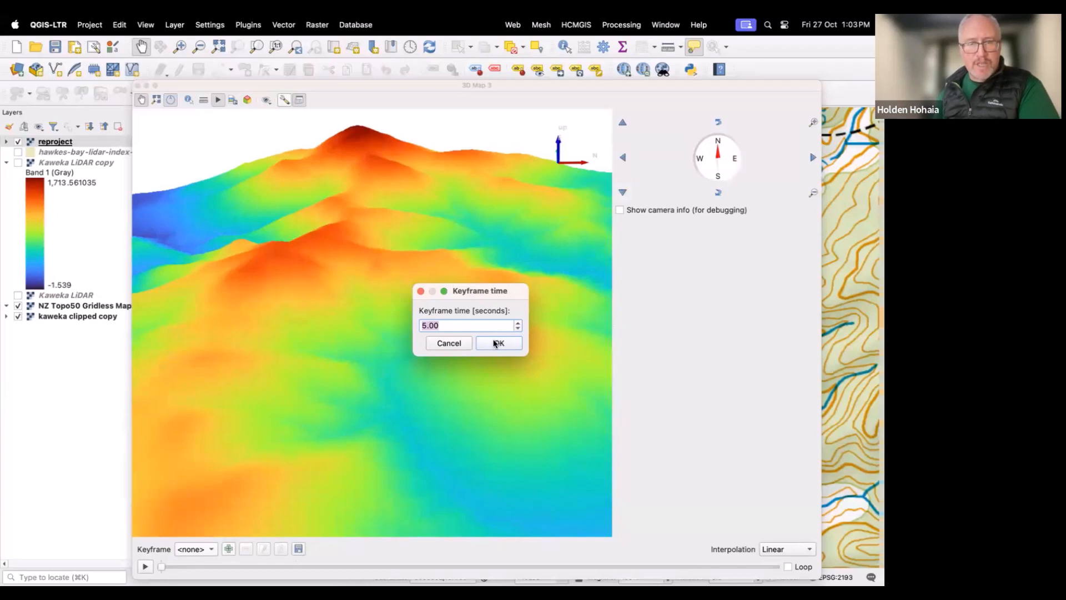
left_click(498, 343)
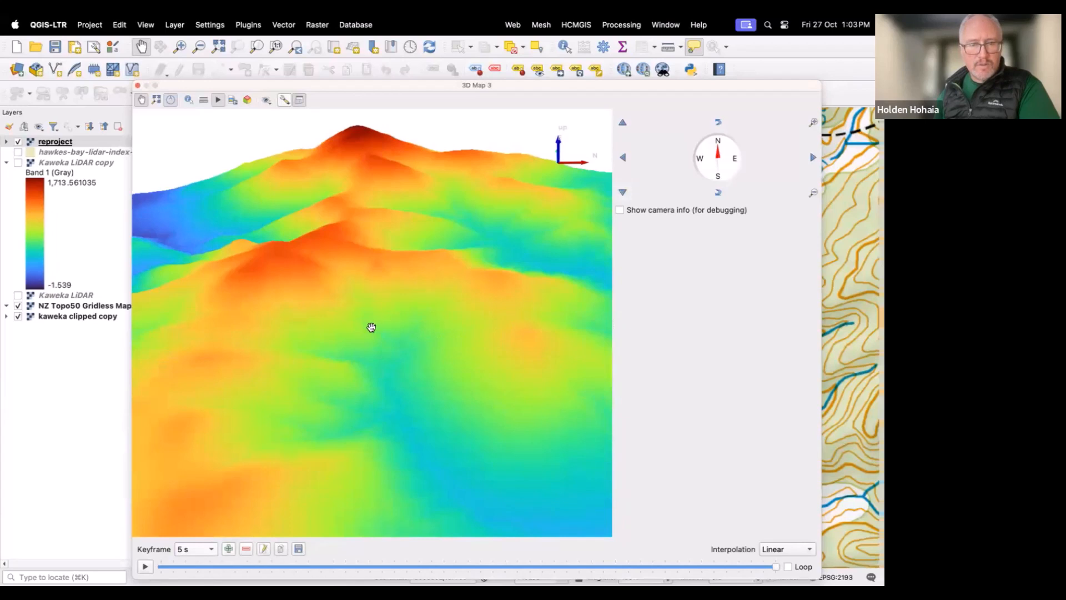
Step: Orbit and zoom the 3D view to a new camera angle and add a keyframe at 10 s
left_click_drag(371, 328, 362, 386)
left_click_drag(374, 314, 341, 405)
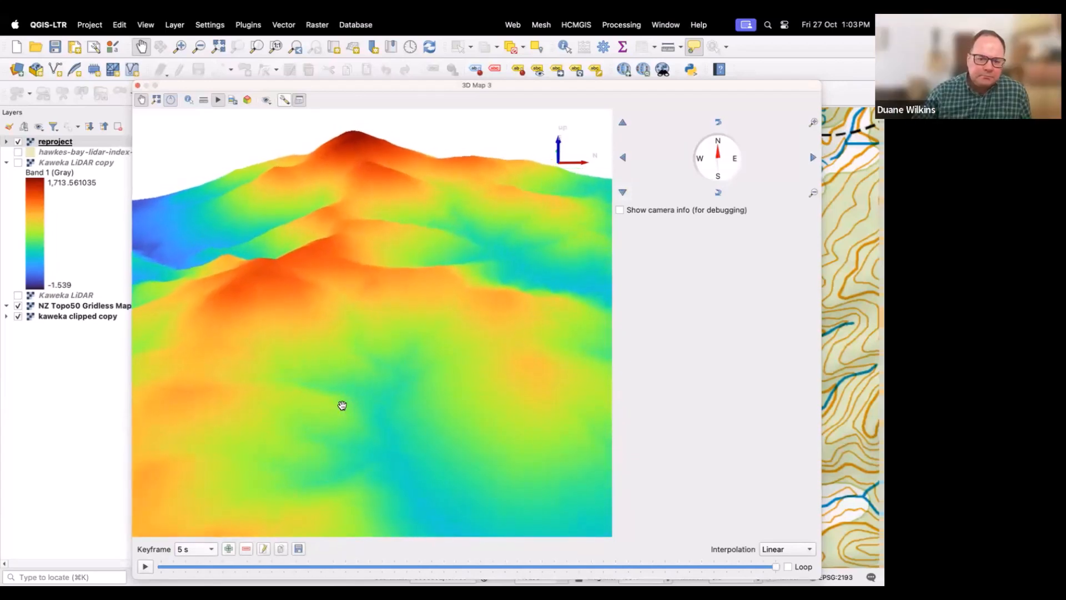
left_click_drag(362, 301, 340, 361)
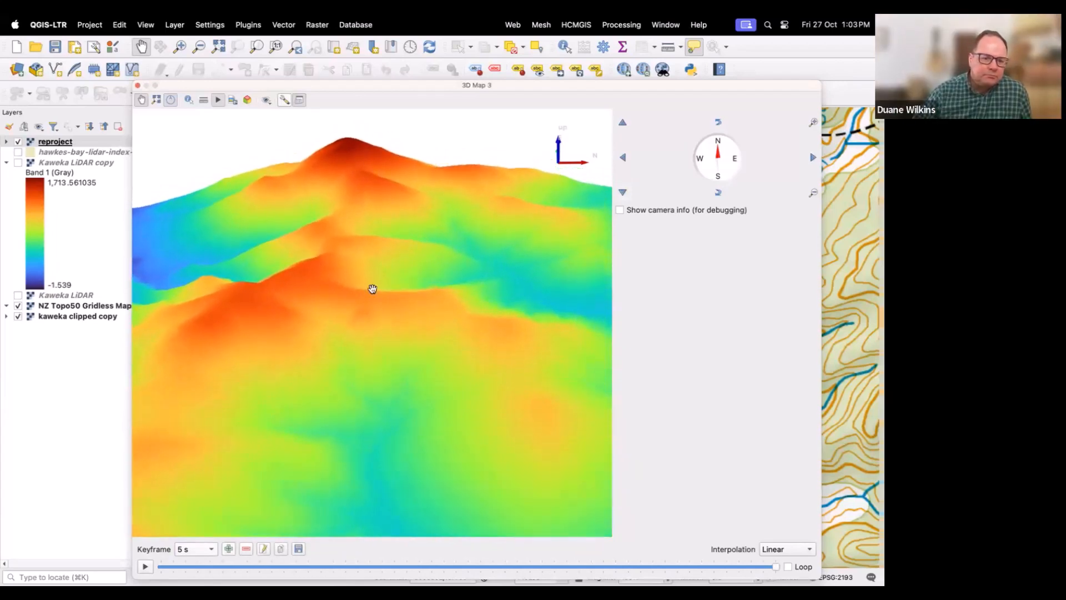
scroll(371, 288, "up", 3)
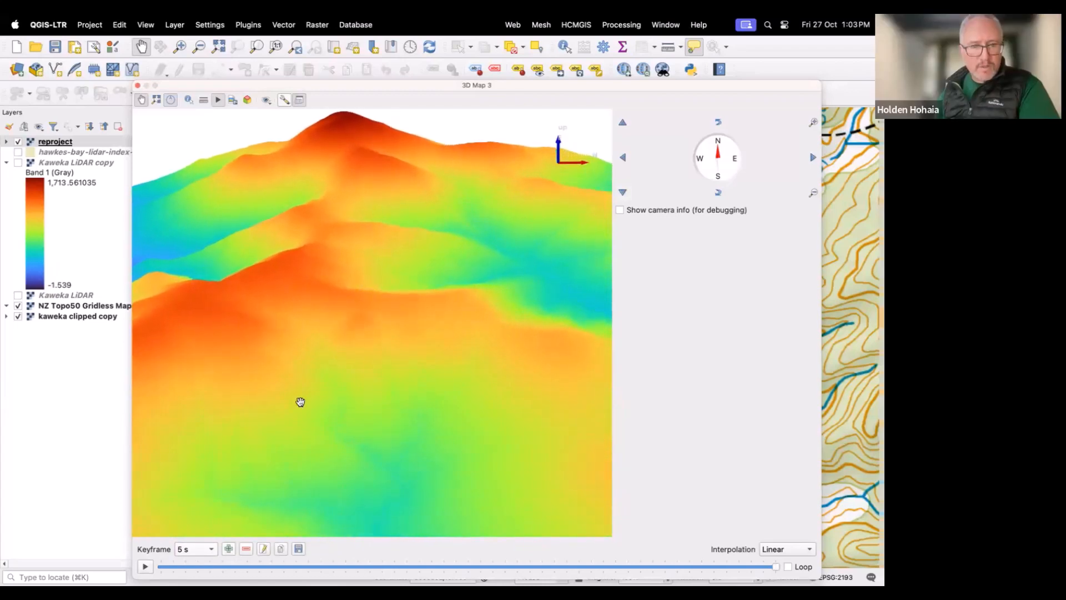
left_click(146, 566)
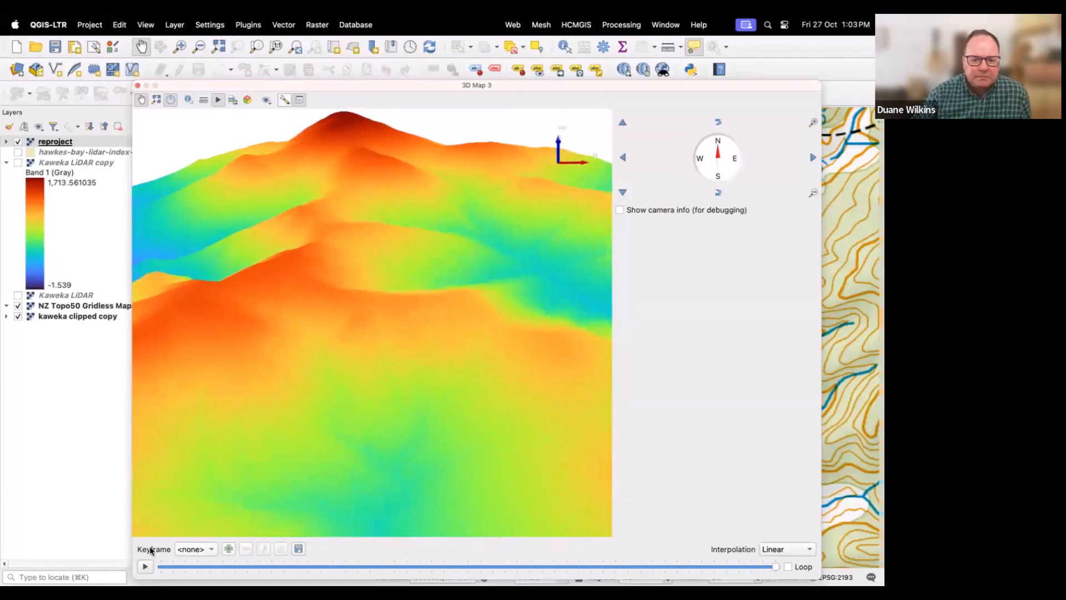
left_click(229, 549)
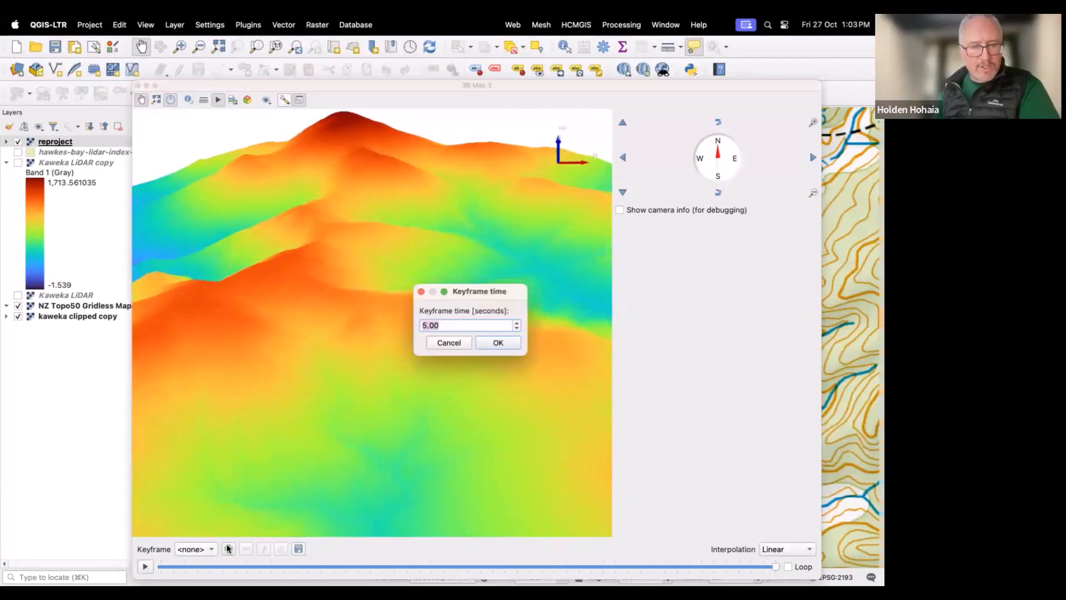
left_click(517, 324)
left_click(517, 324)
left_click(517, 324)
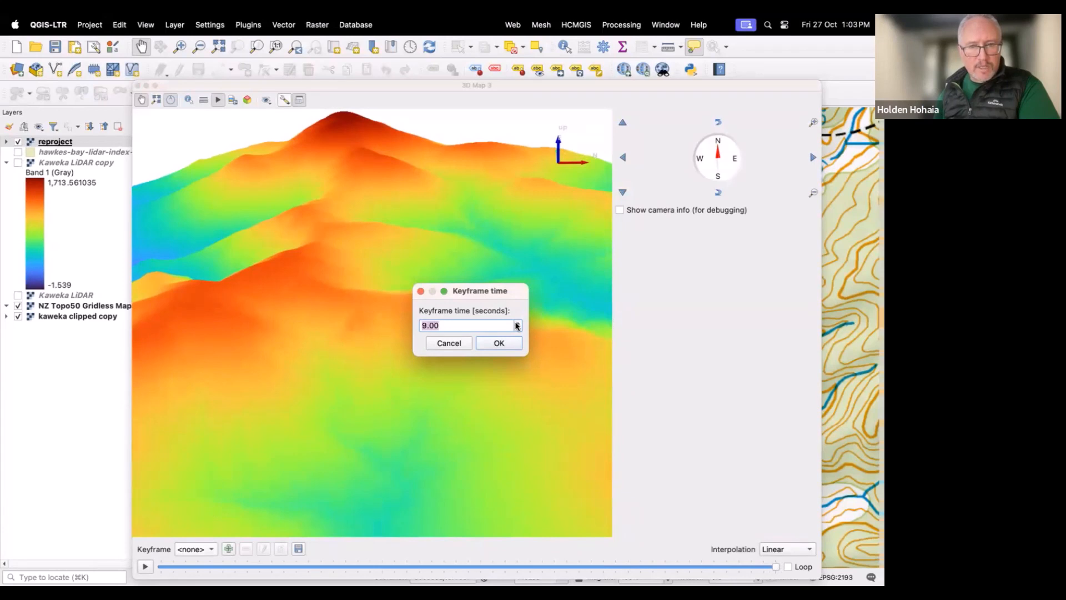
left_click(492, 345)
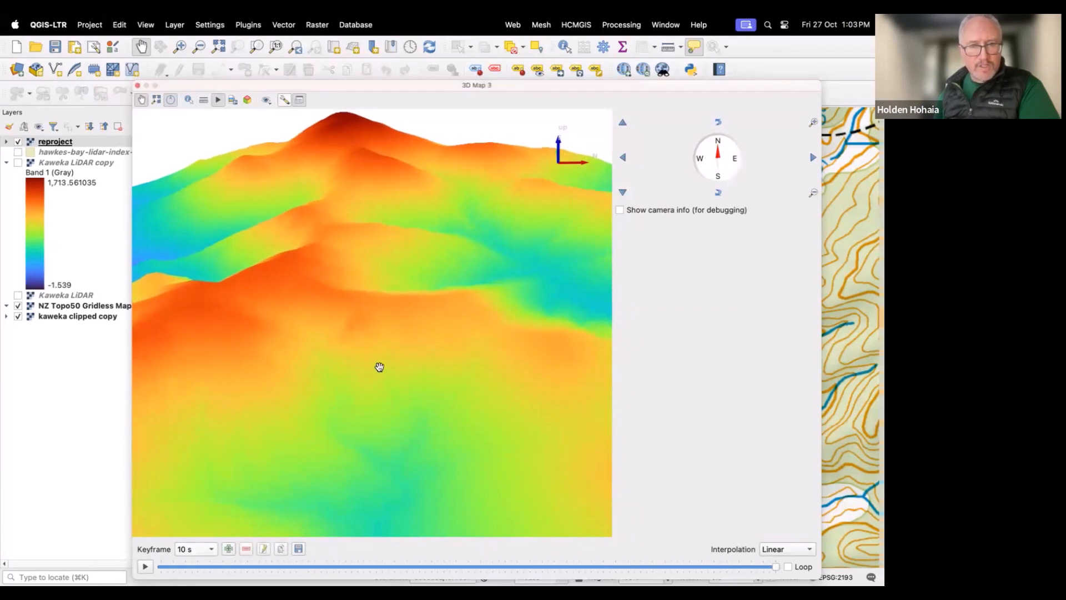
Step: Orbit and zoom around the colour-ramped 3D terrain to inspect the peaks and valleys
left_click_drag(379, 371, 383, 341)
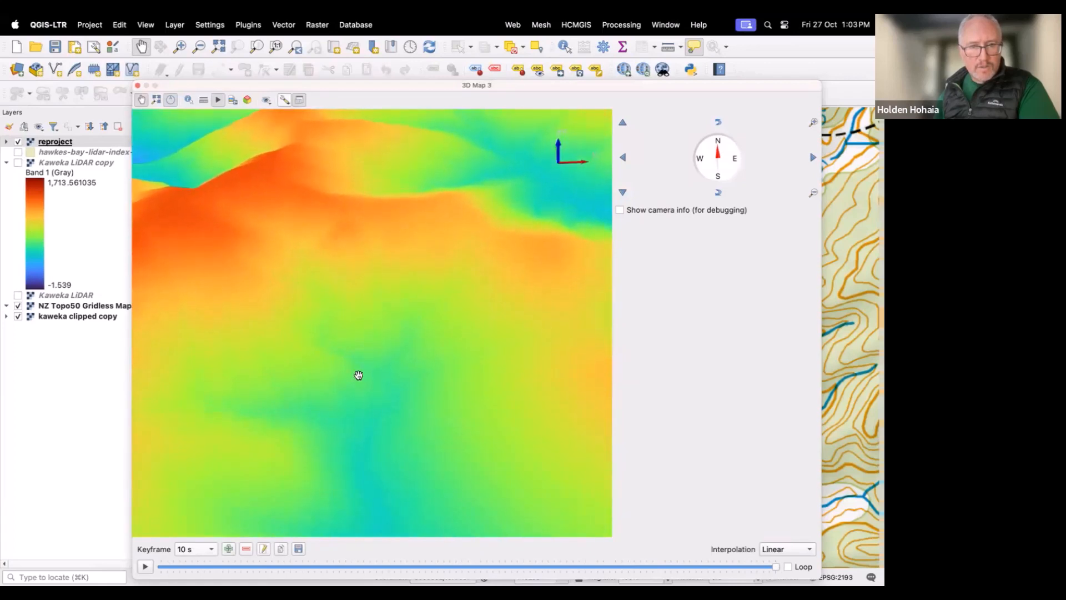
left_click_drag(372, 286, 362, 384)
left_click_drag(349, 198, 321, 392)
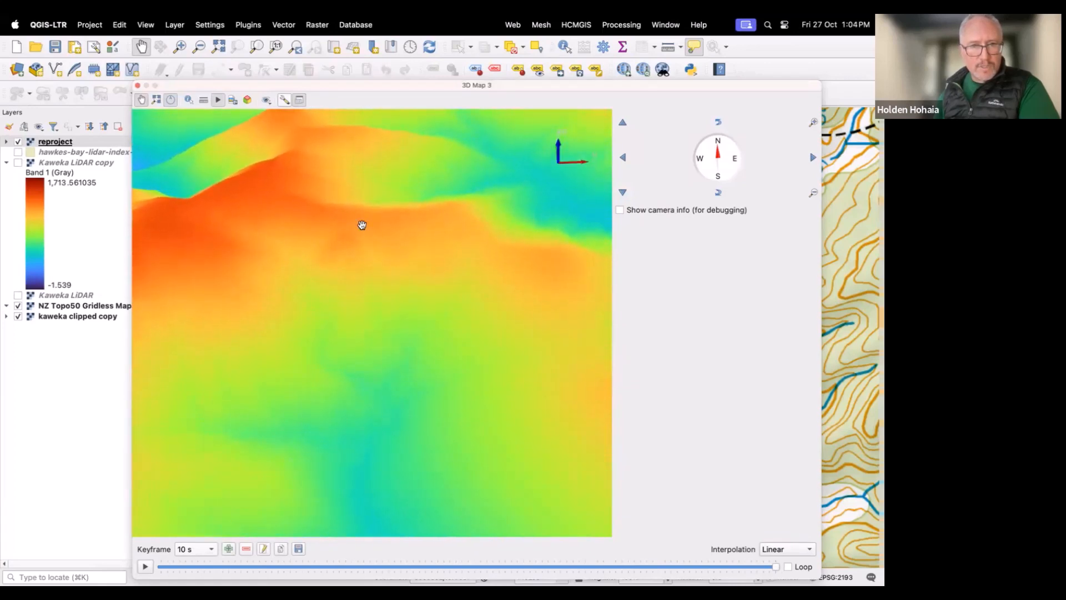
left_click_drag(368, 215, 347, 348)
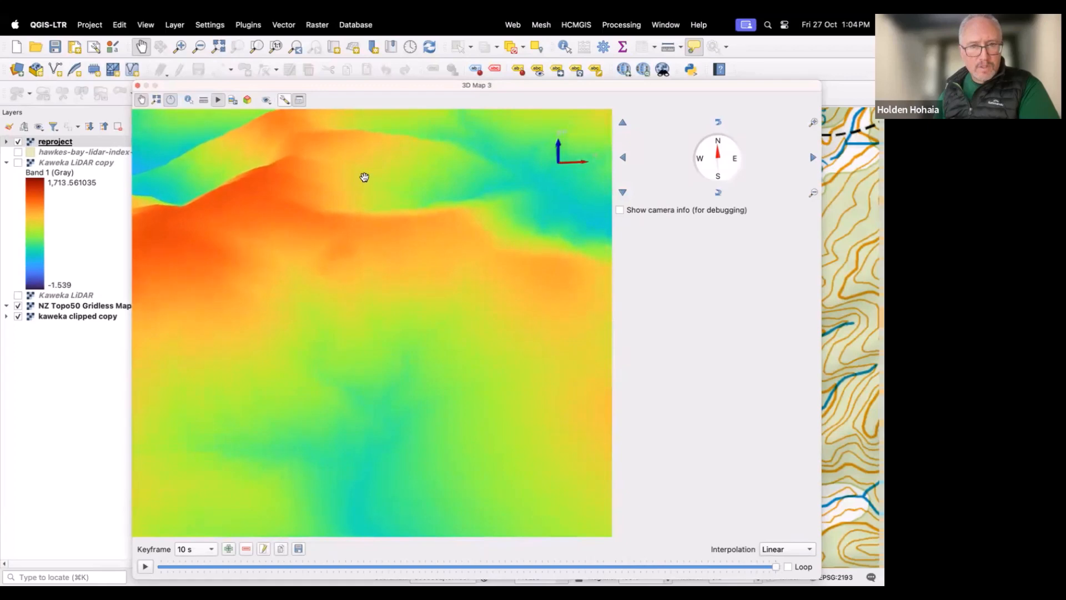
left_click_drag(380, 154, 379, 182)
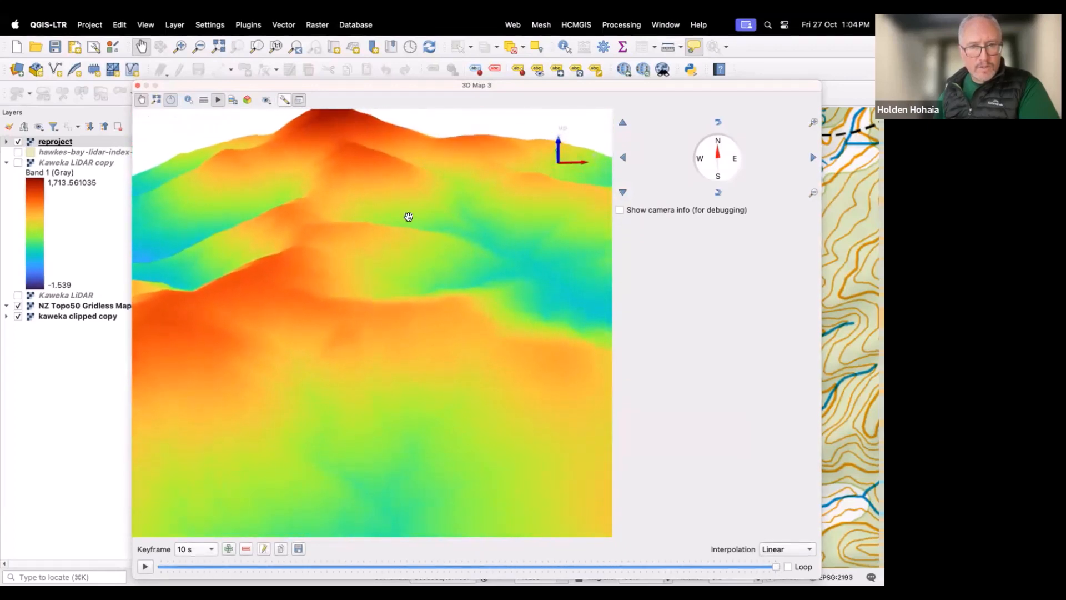
scroll(391, 265, "down", 5)
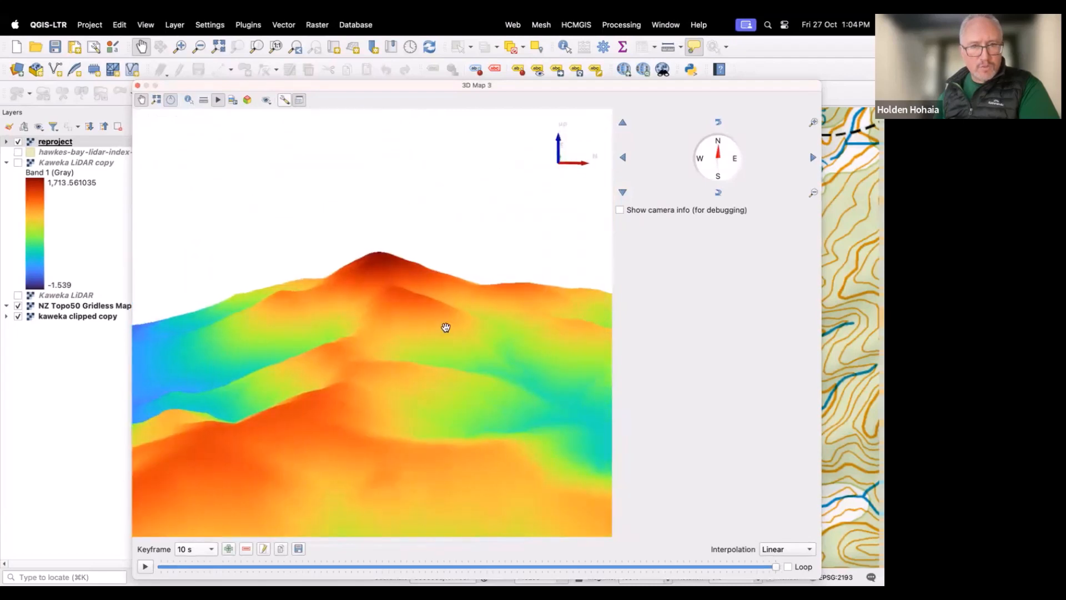
left_click_drag(438, 333, 391, 452)
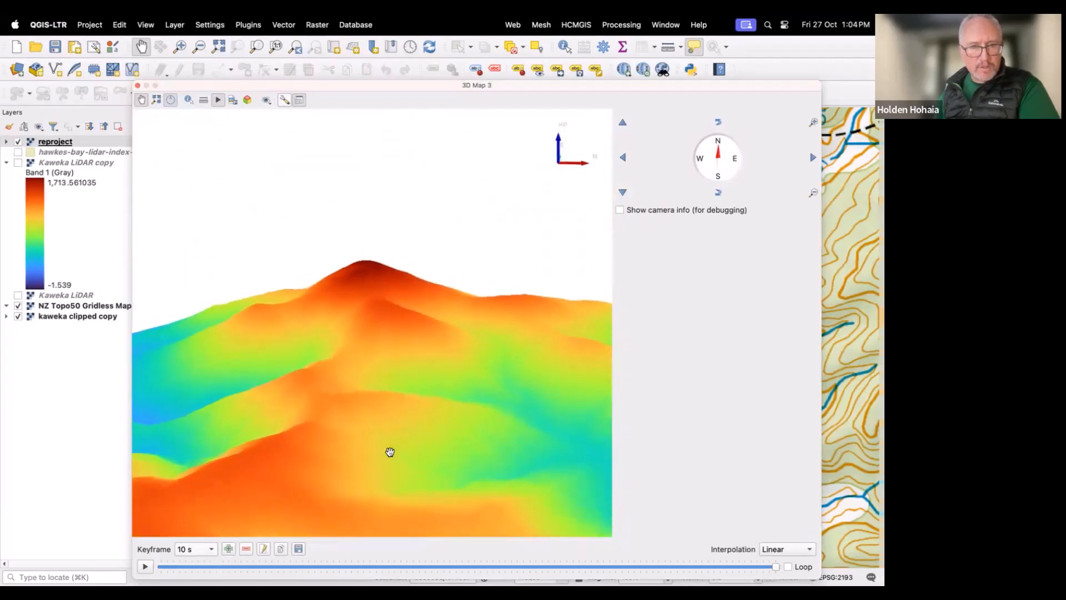
left_click_drag(434, 342, 360, 452)
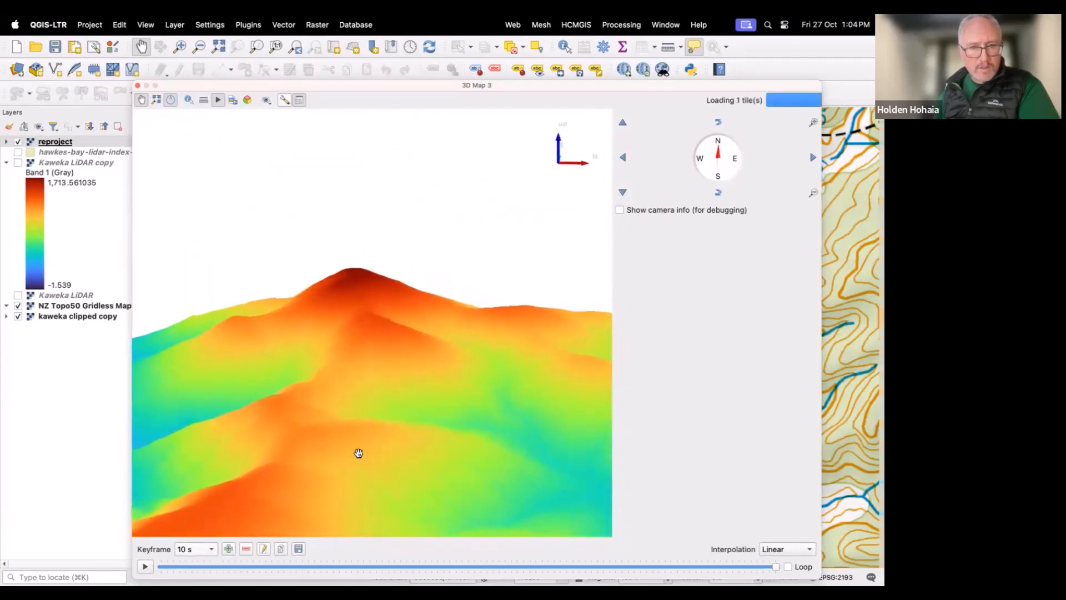
left_click_drag(433, 344, 387, 450)
left_click_drag(438, 325, 378, 442)
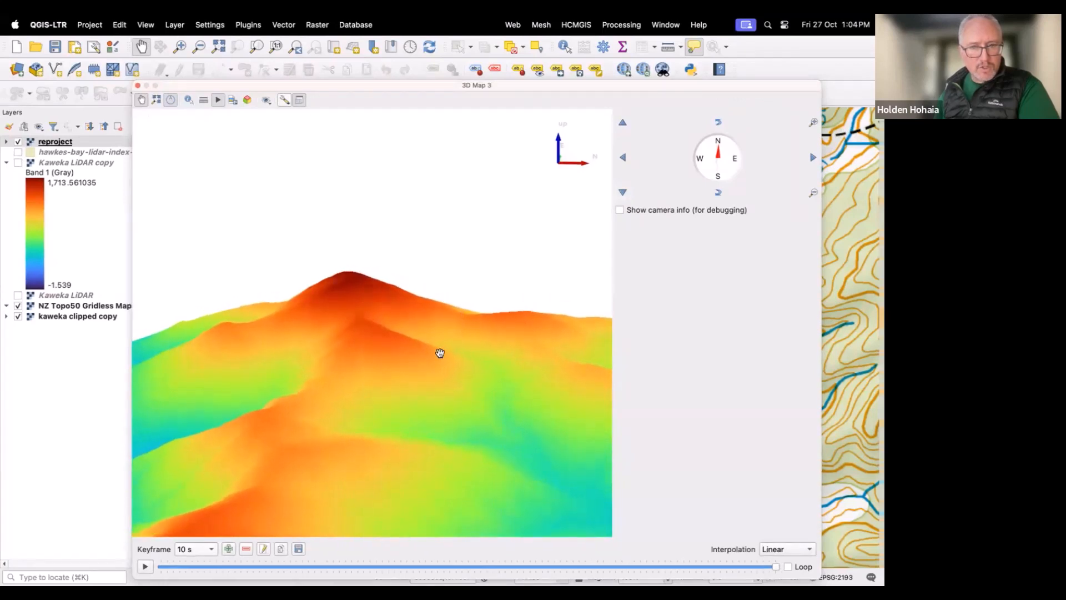
Step: Orbit the 3D view and play the camera keyframe animation
left_click_drag(459, 302, 390, 411)
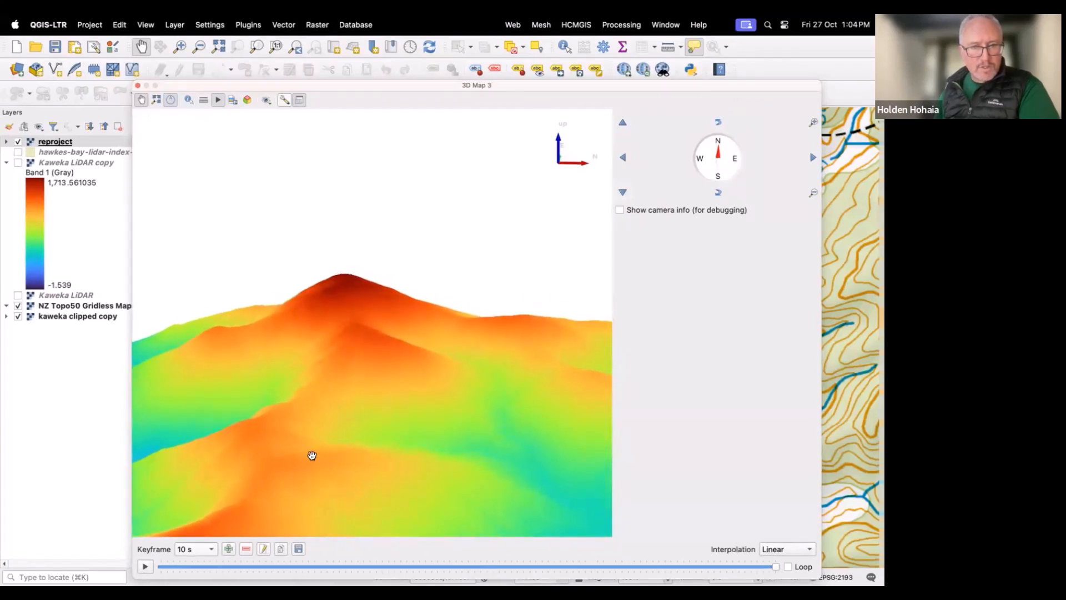
left_click(145, 568)
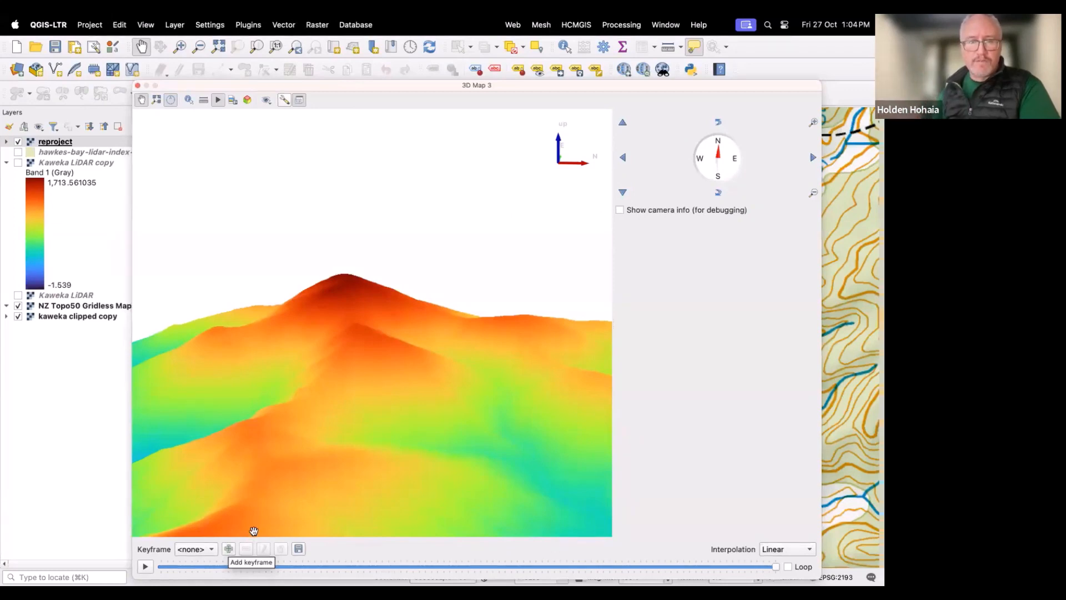
Step: Change the reproject layer's symbology render type to Hillshade
right_click(60, 146)
right_click(59, 146)
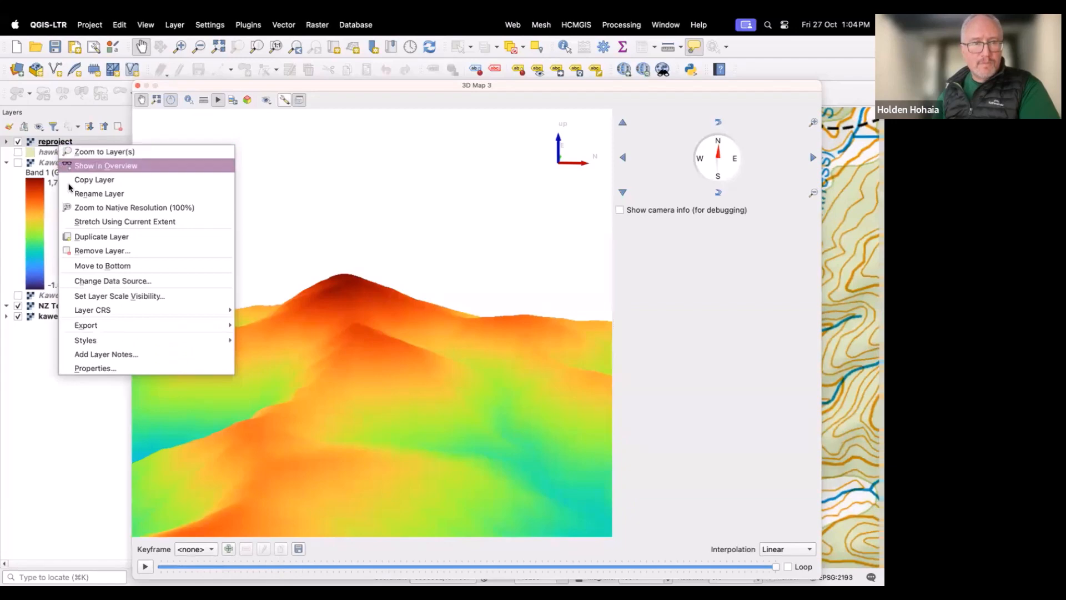
left_click(88, 369)
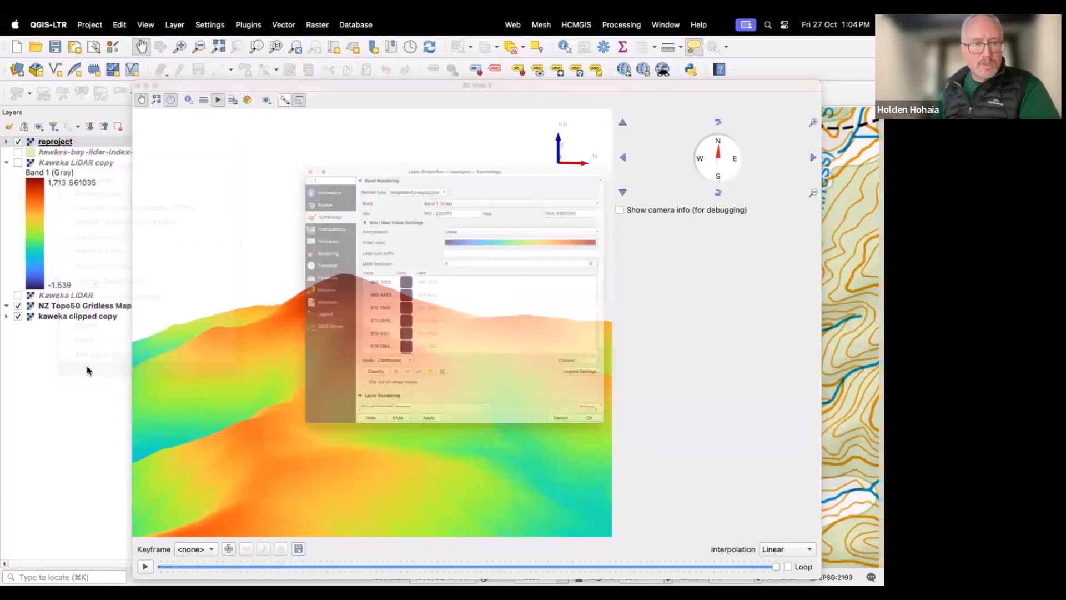
left_click(432, 120)
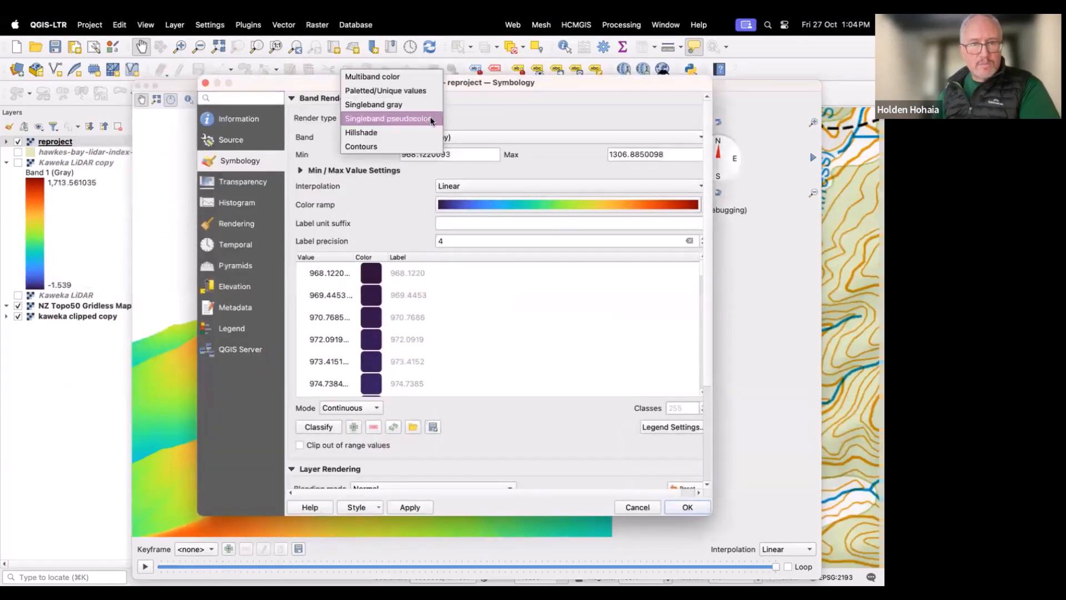
left_click(409, 132)
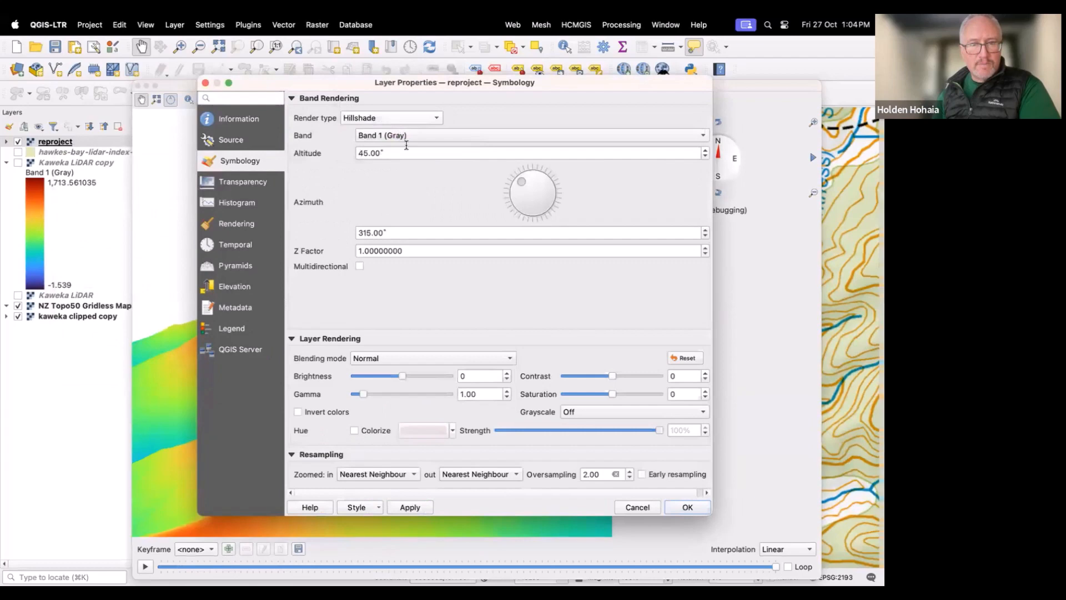
left_click(678, 507)
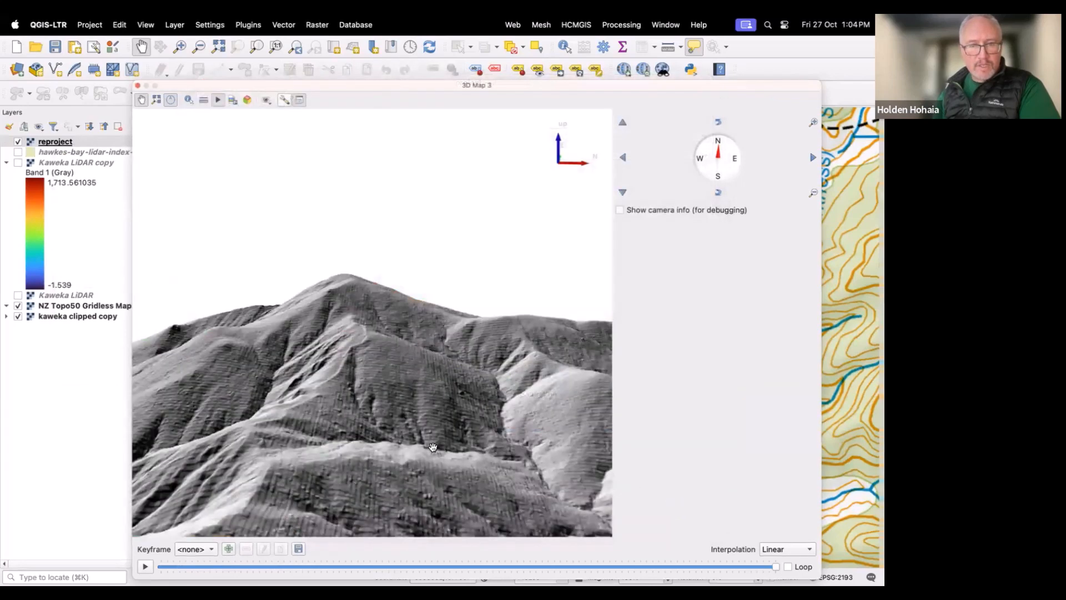
Step: Zoom around the hillshaded 3D terrain to inspect it, then close the 3D map window
scroll(422, 417, "down", 2)
scroll(420, 413, "up", 3)
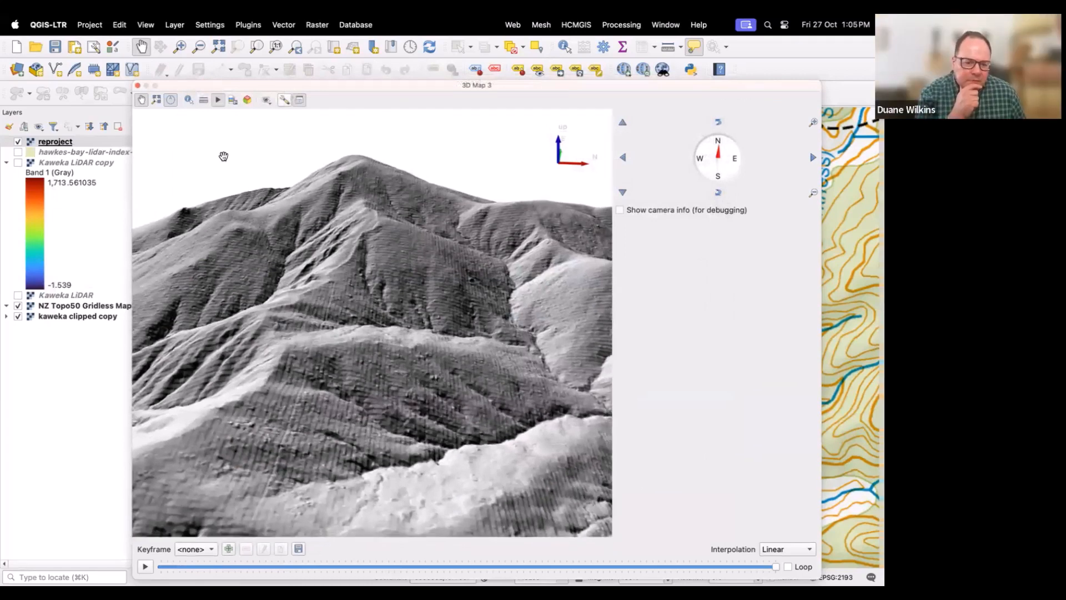
left_click(136, 85)
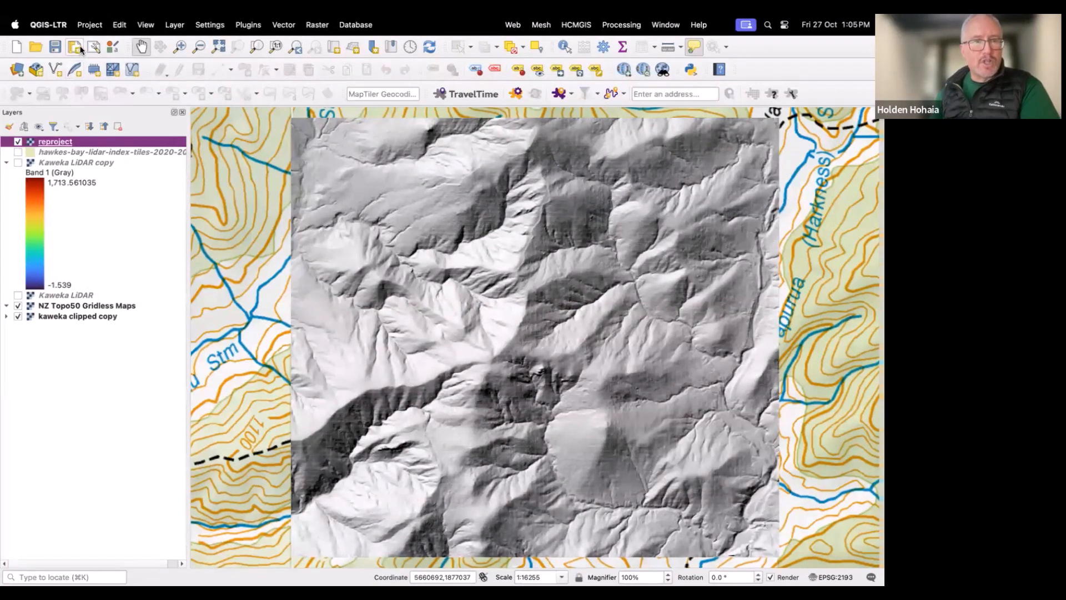
Step: Shrink and reposition the QGIS window and turn off the reproject layer
mouse_move(42, 43)
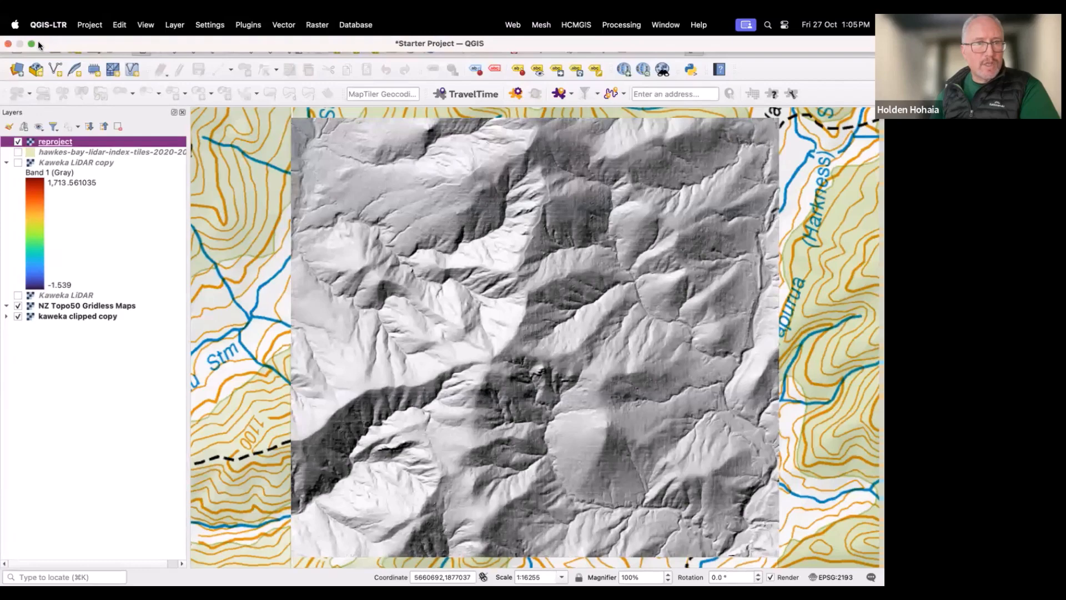
left_click(32, 44)
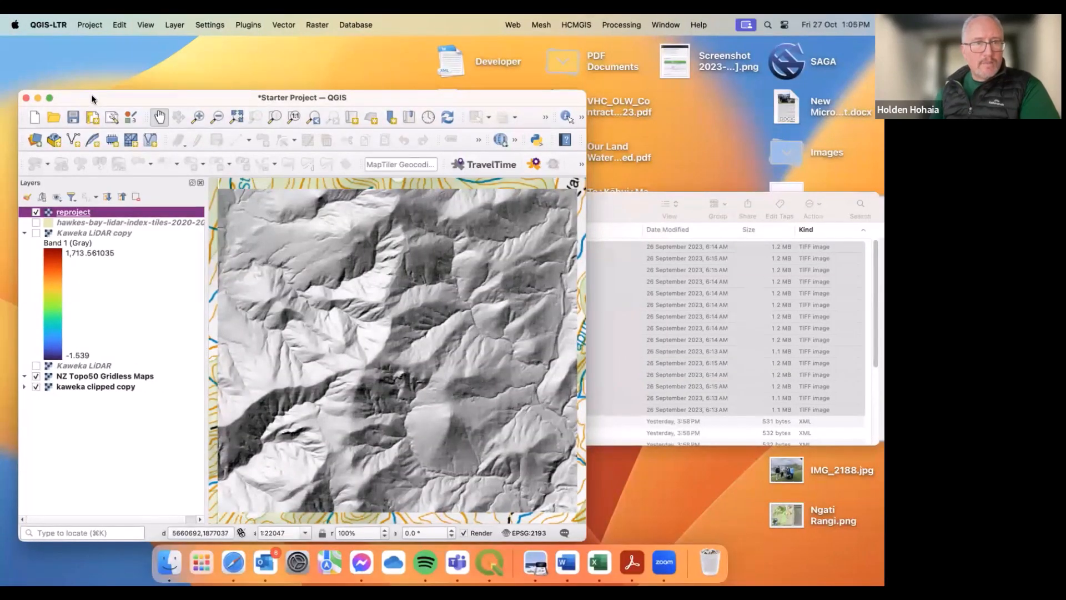
left_click_drag(91, 100, 143, 87)
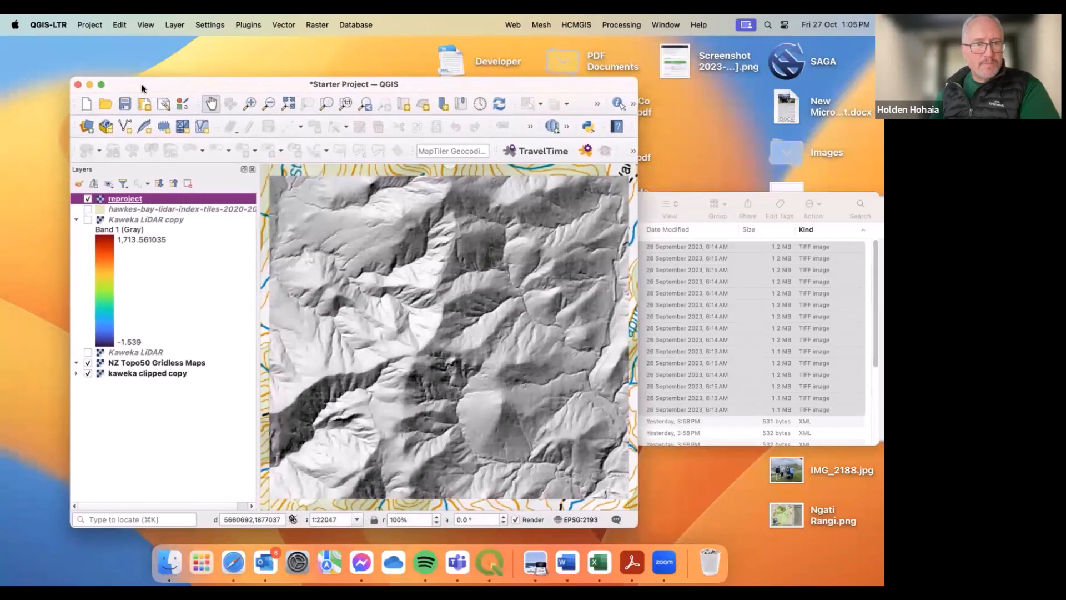
left_click(87, 199)
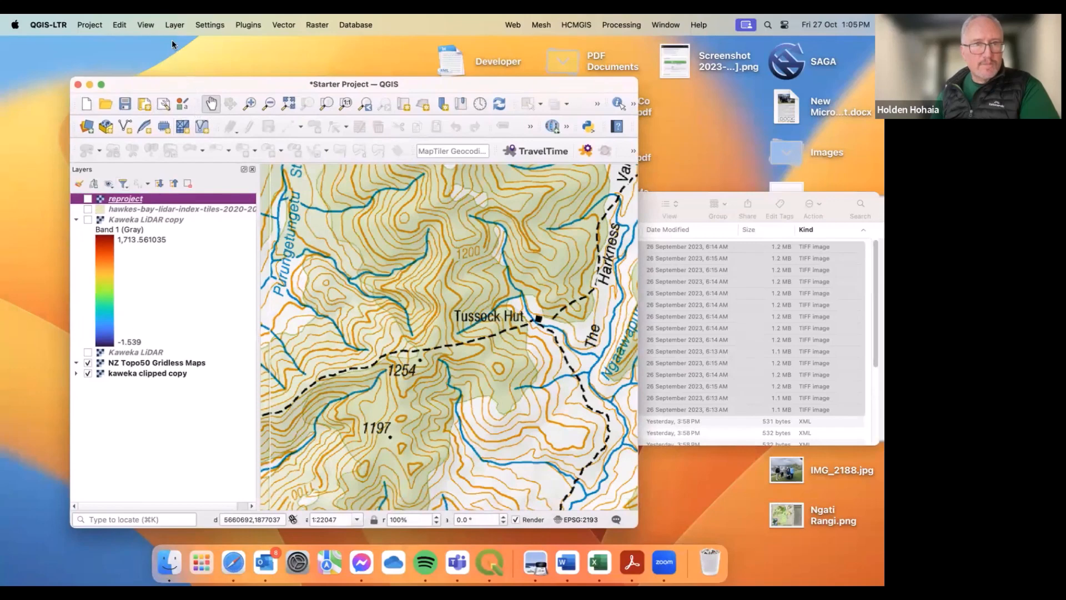
Step: Open 3D Map 1 and play its camera animation
left_click(145, 25)
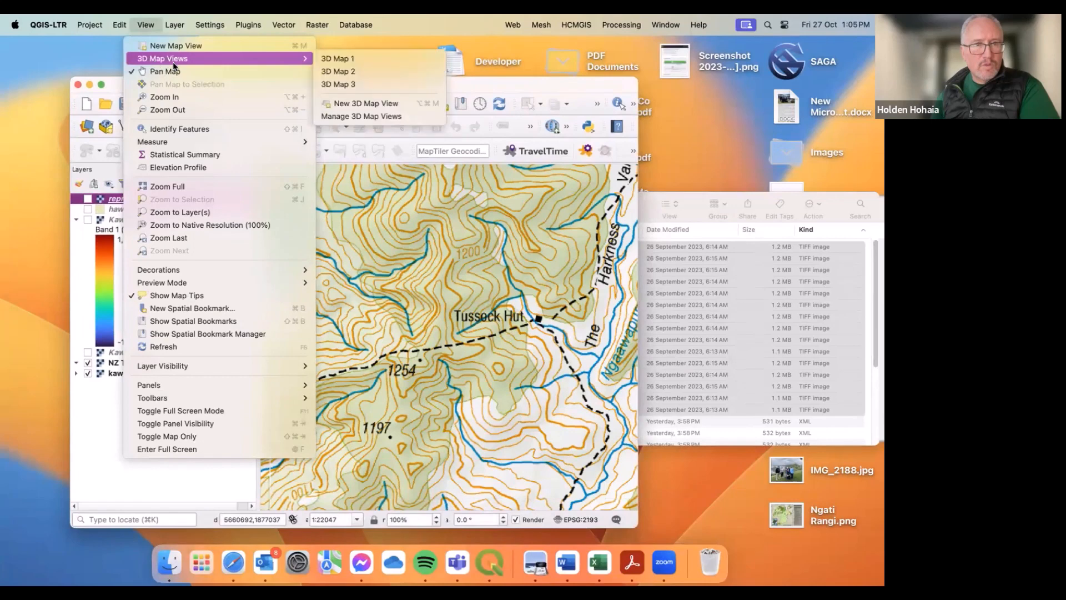
mouse_move(281, 61)
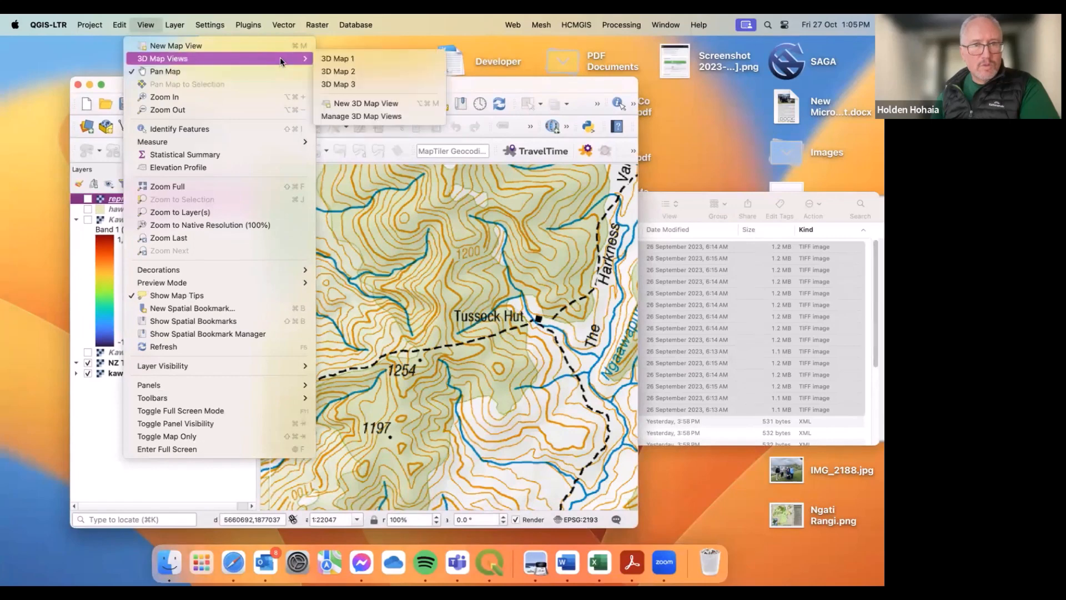
left_click(332, 59)
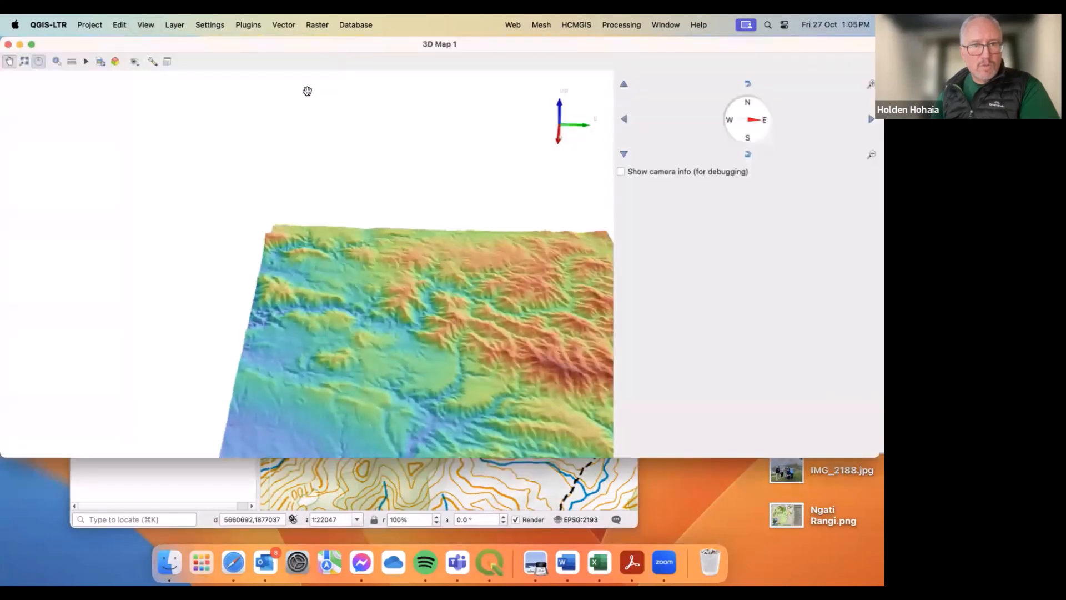
left_click(86, 62)
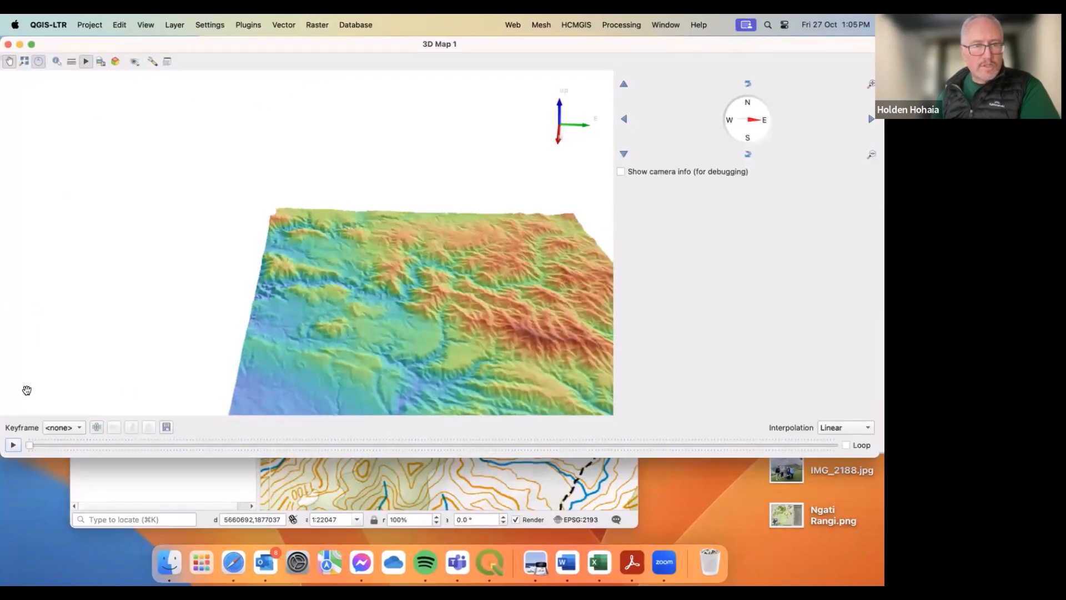
left_click(12, 444)
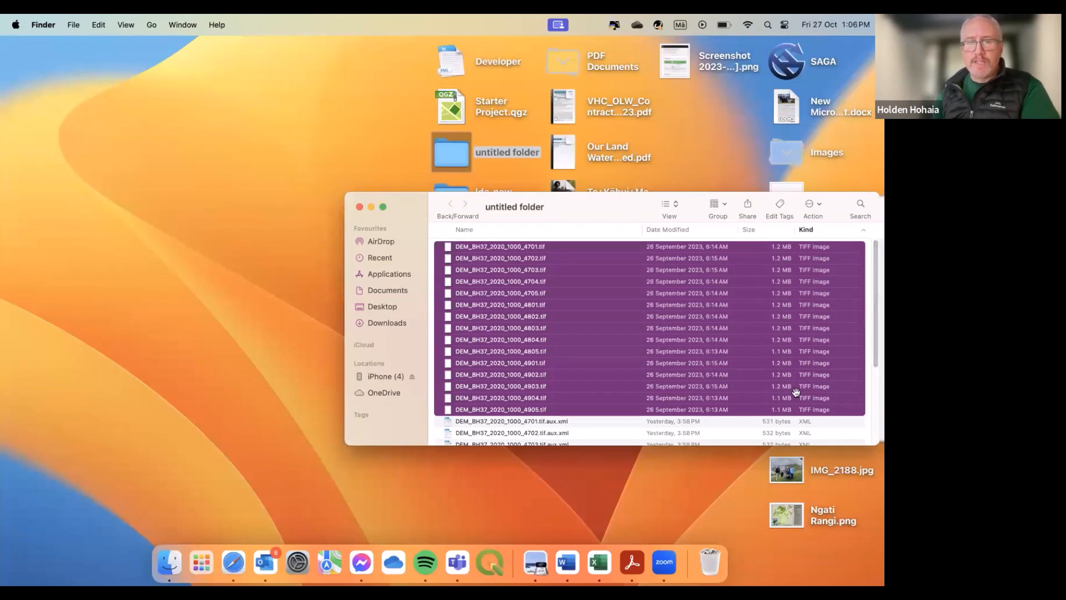
Step: Move and close the Finder window holding the DEM tile files
left_click_drag(612, 205, 451, 176)
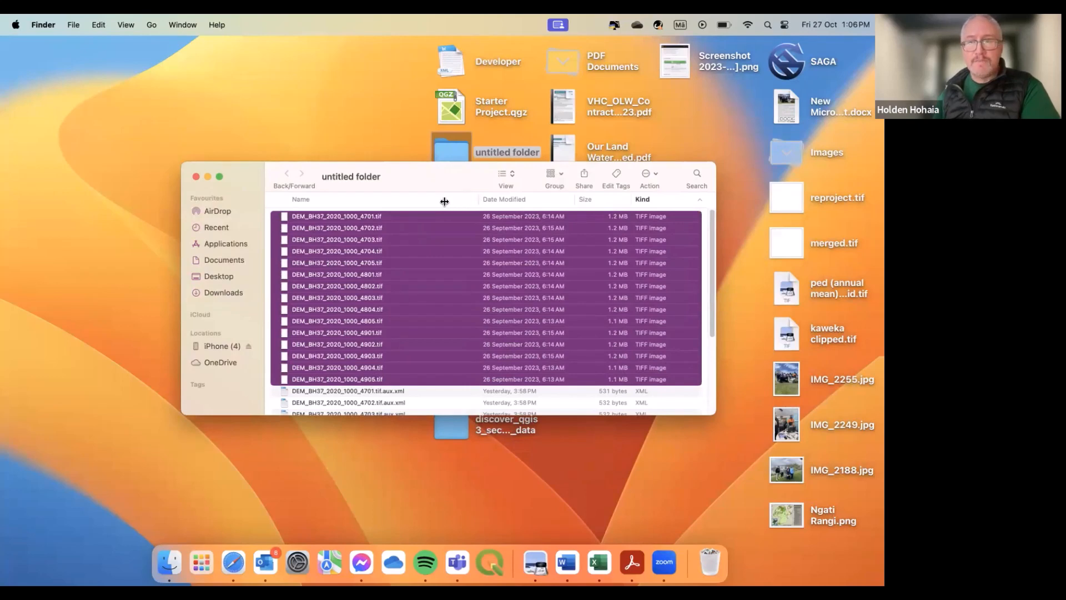
left_click(194, 177)
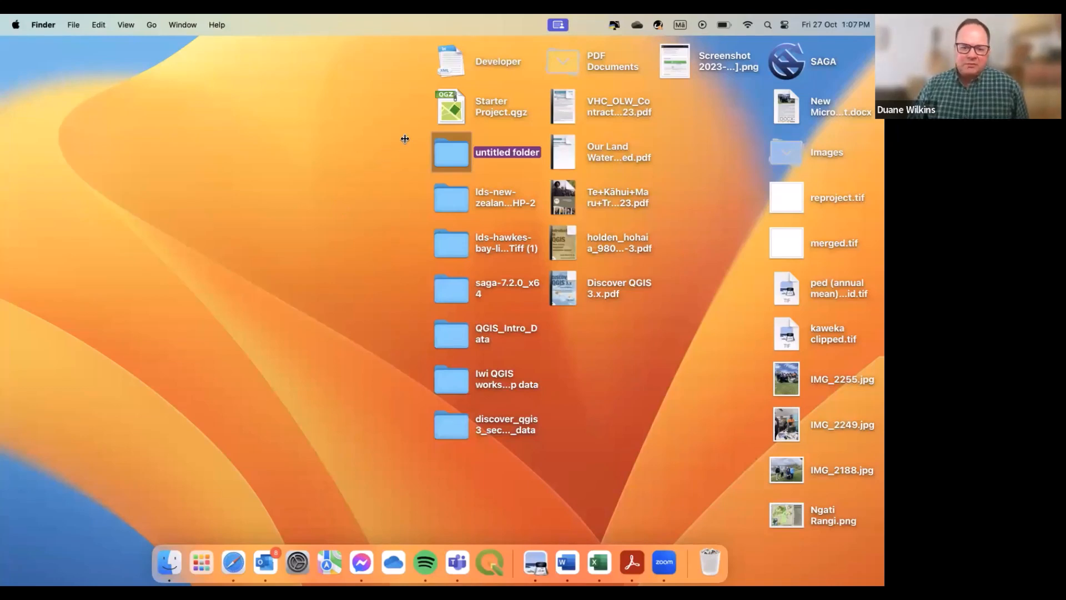
Step: Open Starter Project.qgz from the desktop and close the QGIS window again
double_click(453, 114)
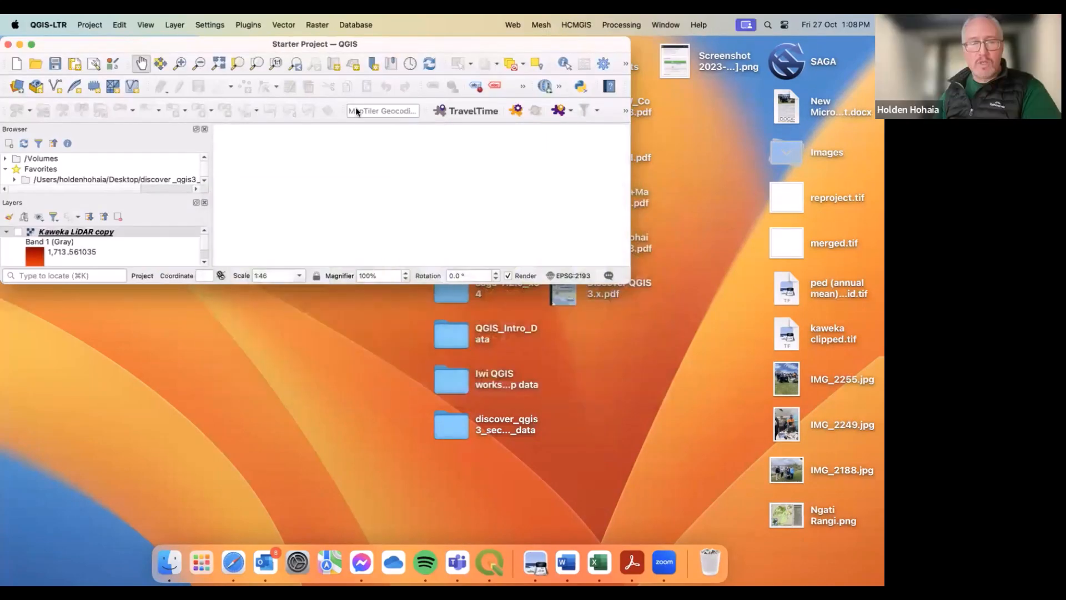
left_click(8, 44)
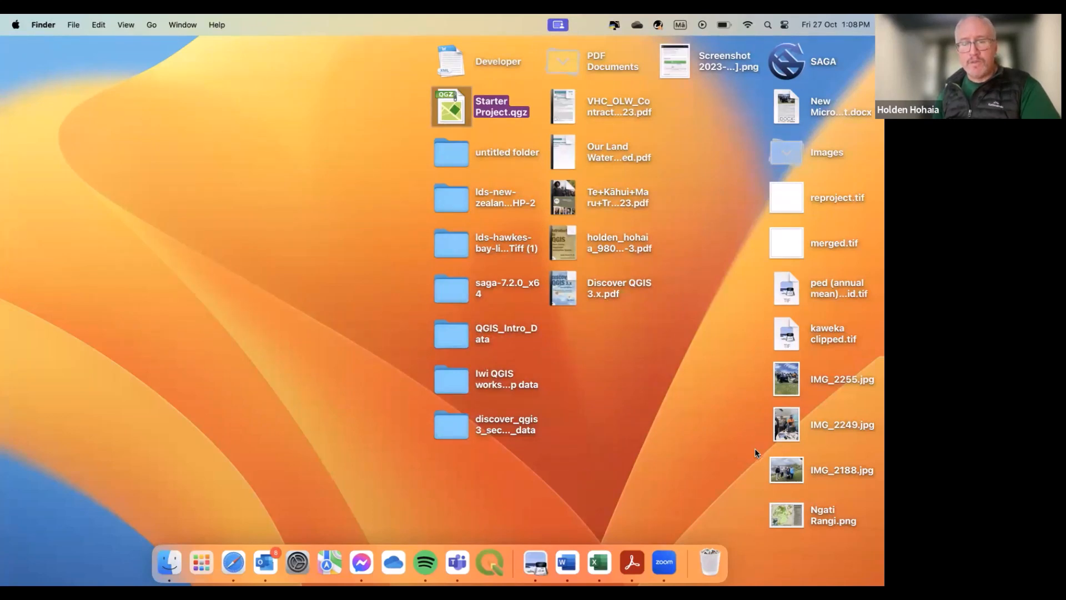
Step: Open the Ngati Rangi.png image from the desktop
double_click(786, 517)
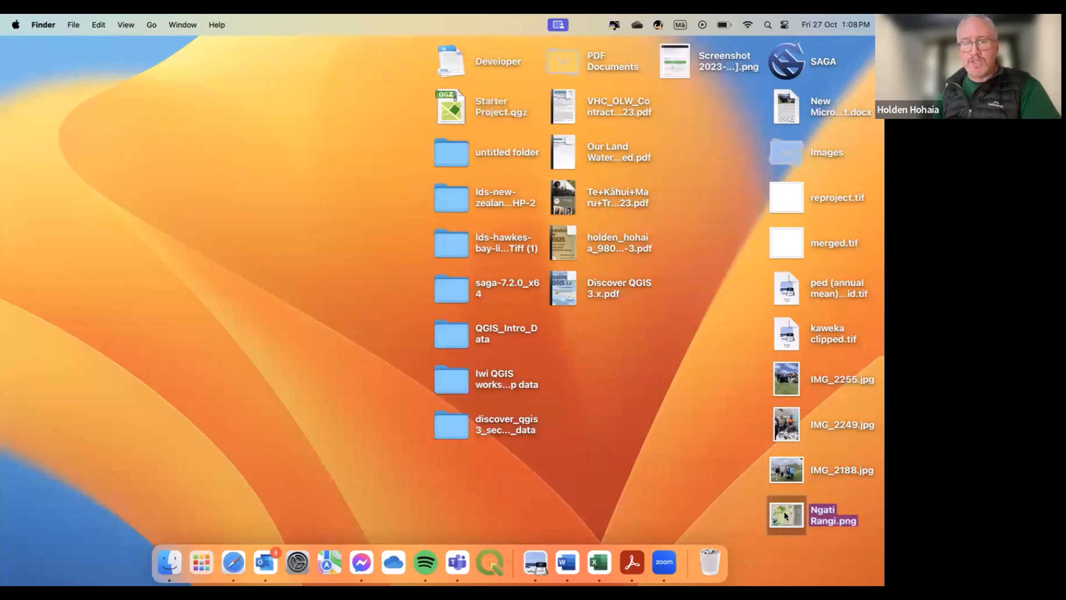